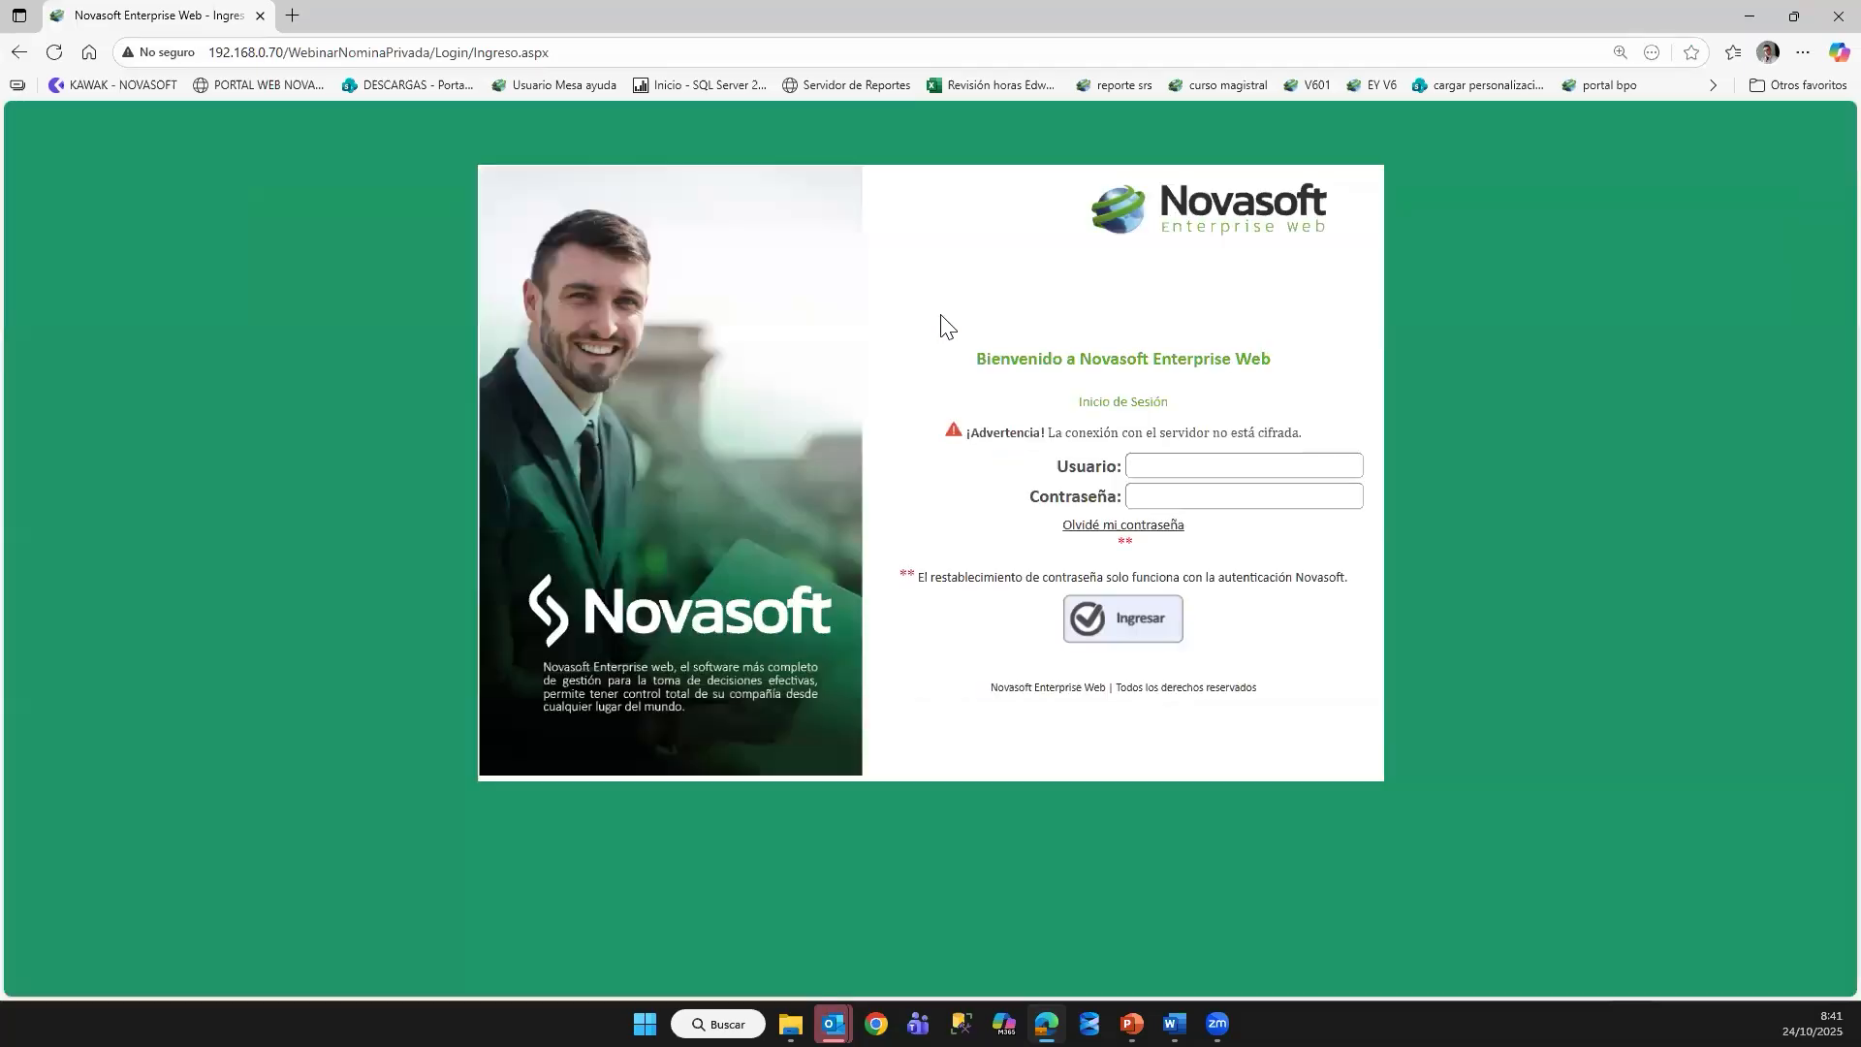
Step: Log in to Novasoft Enterprise Web as consultor, filling in the account password
click(1250, 475)
click(1236, 548)
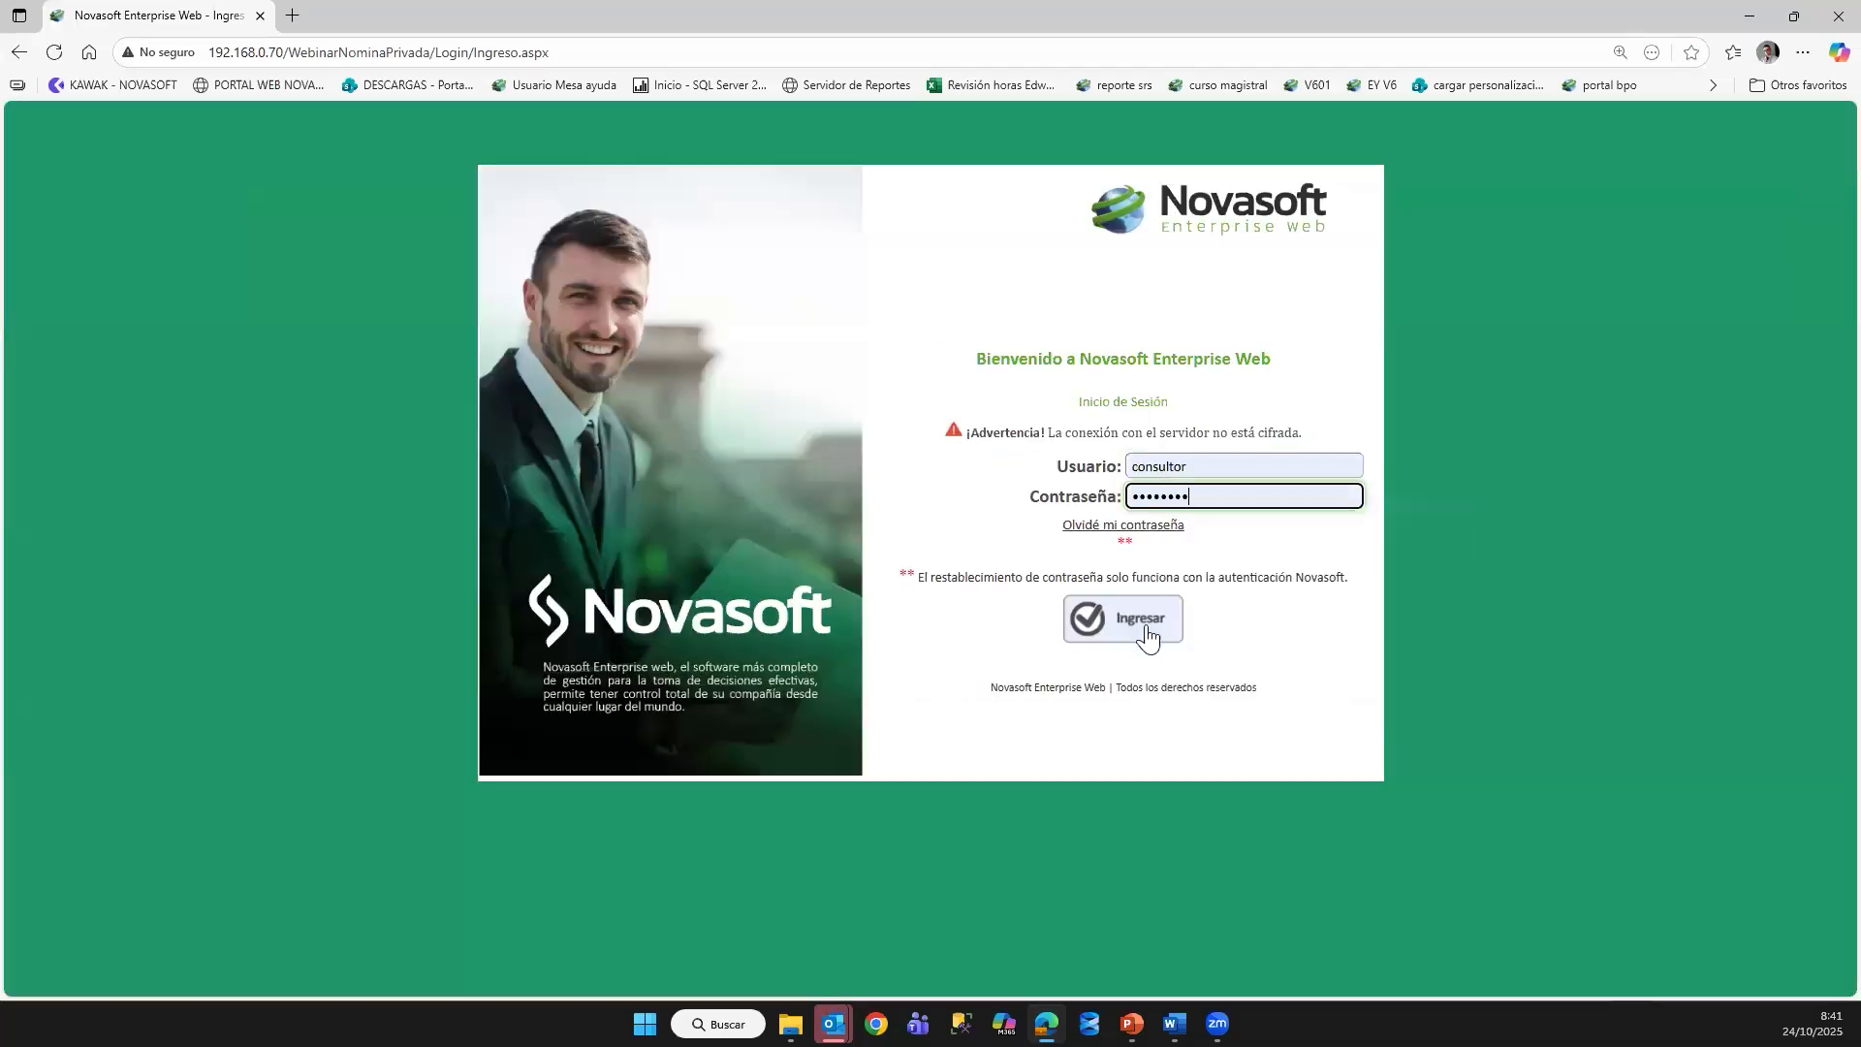
click(1136, 620)
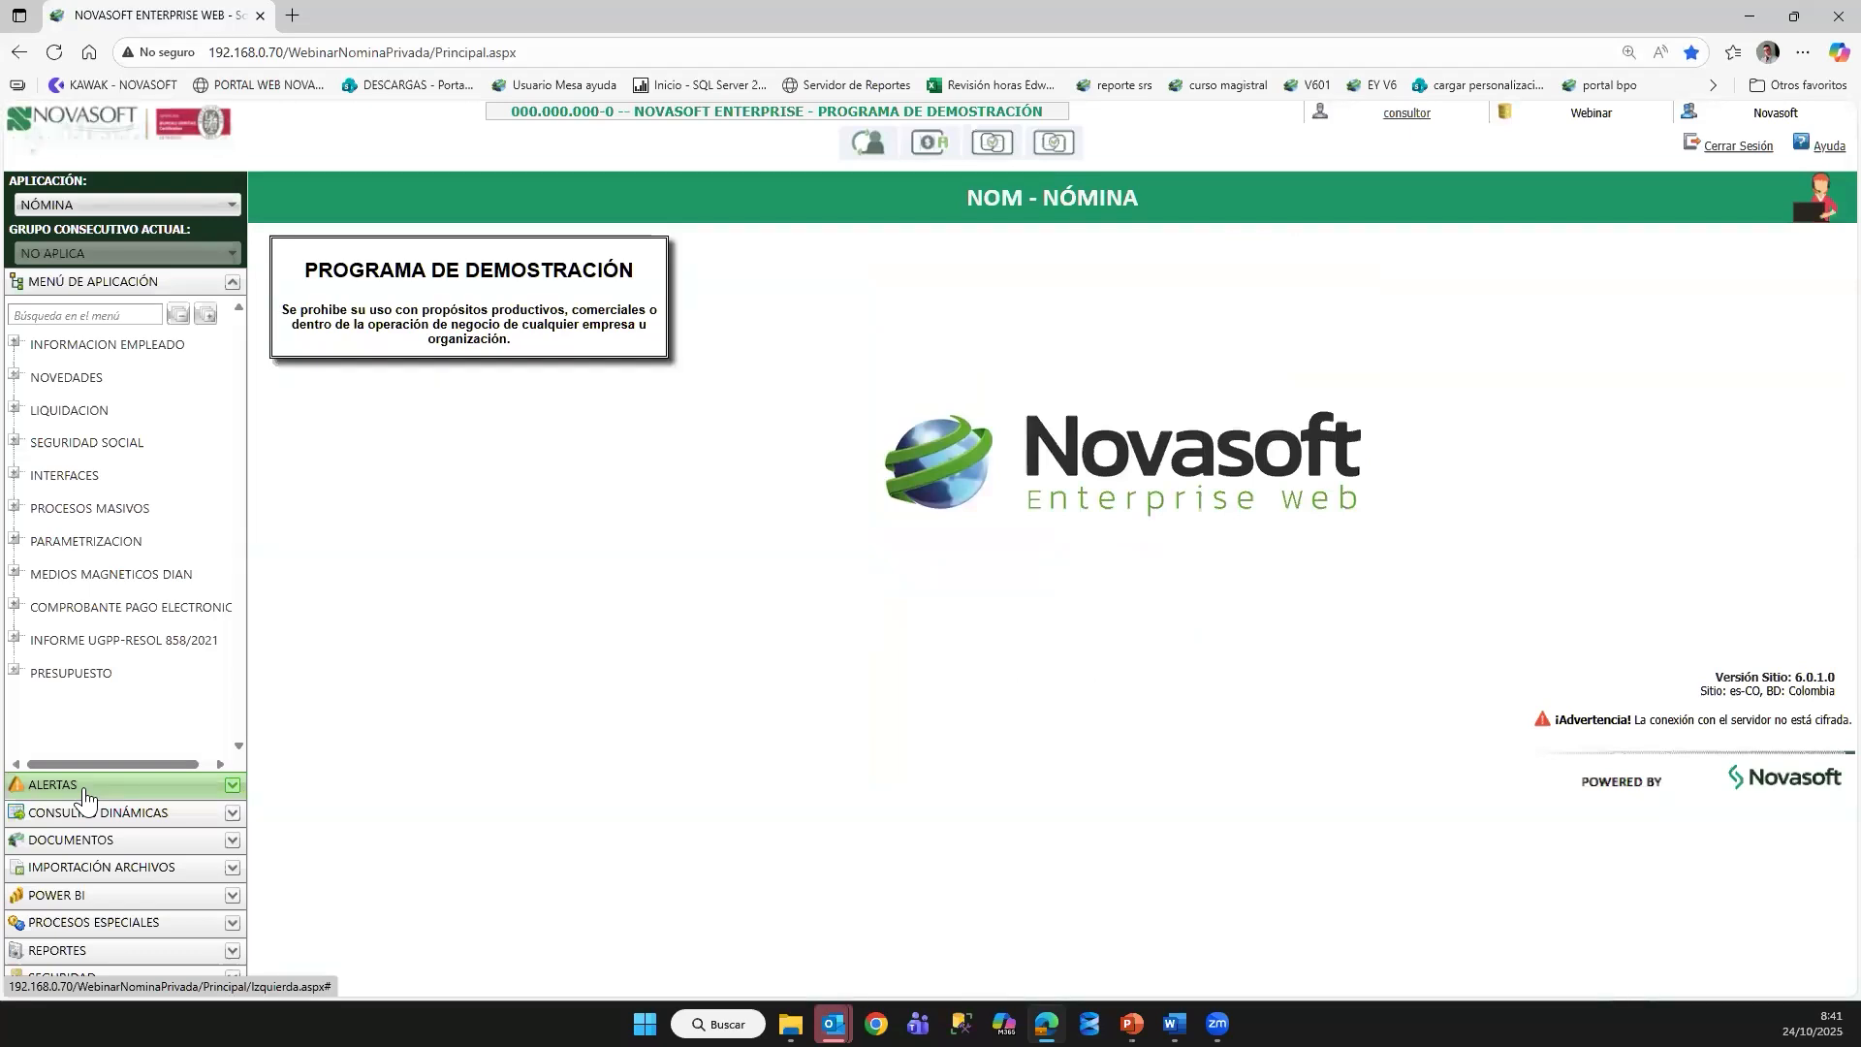
Step: Open the alert administration list and examine the alert names, types and the stored procedure of the Sueldo Básico alert
click(83, 790)
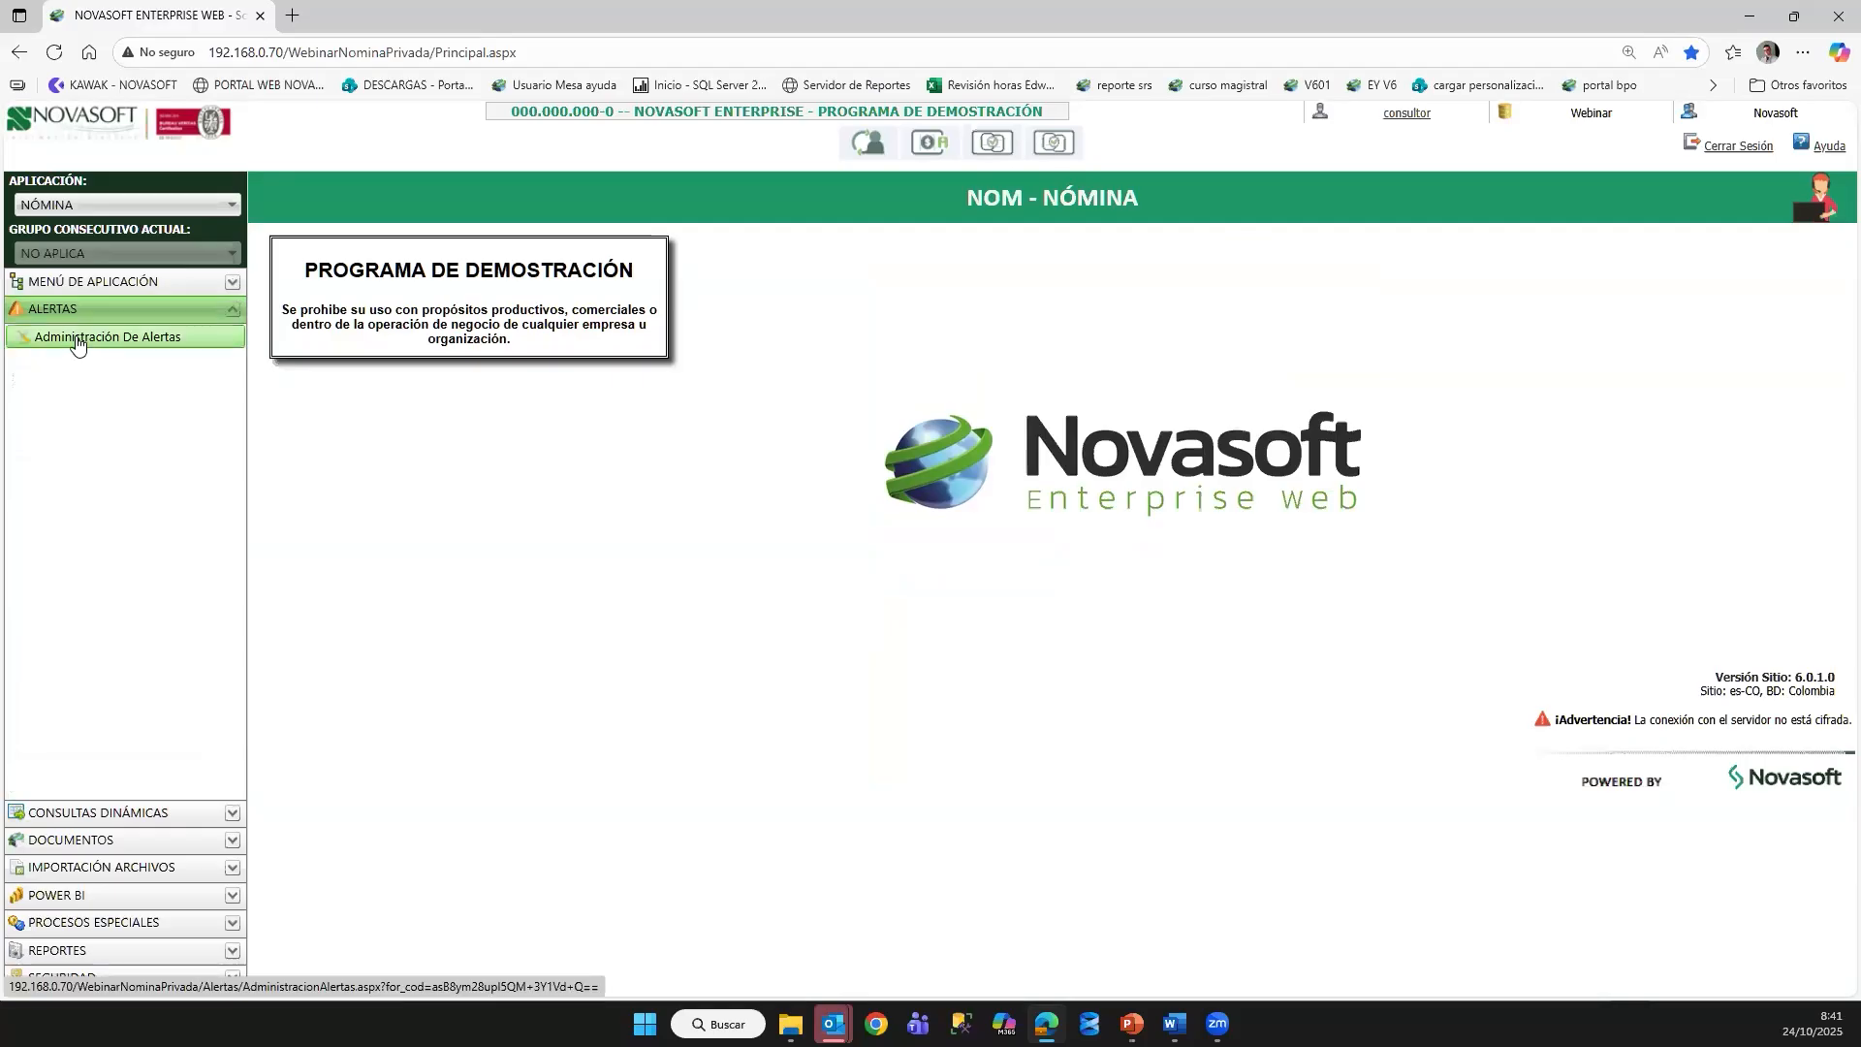
click(77, 338)
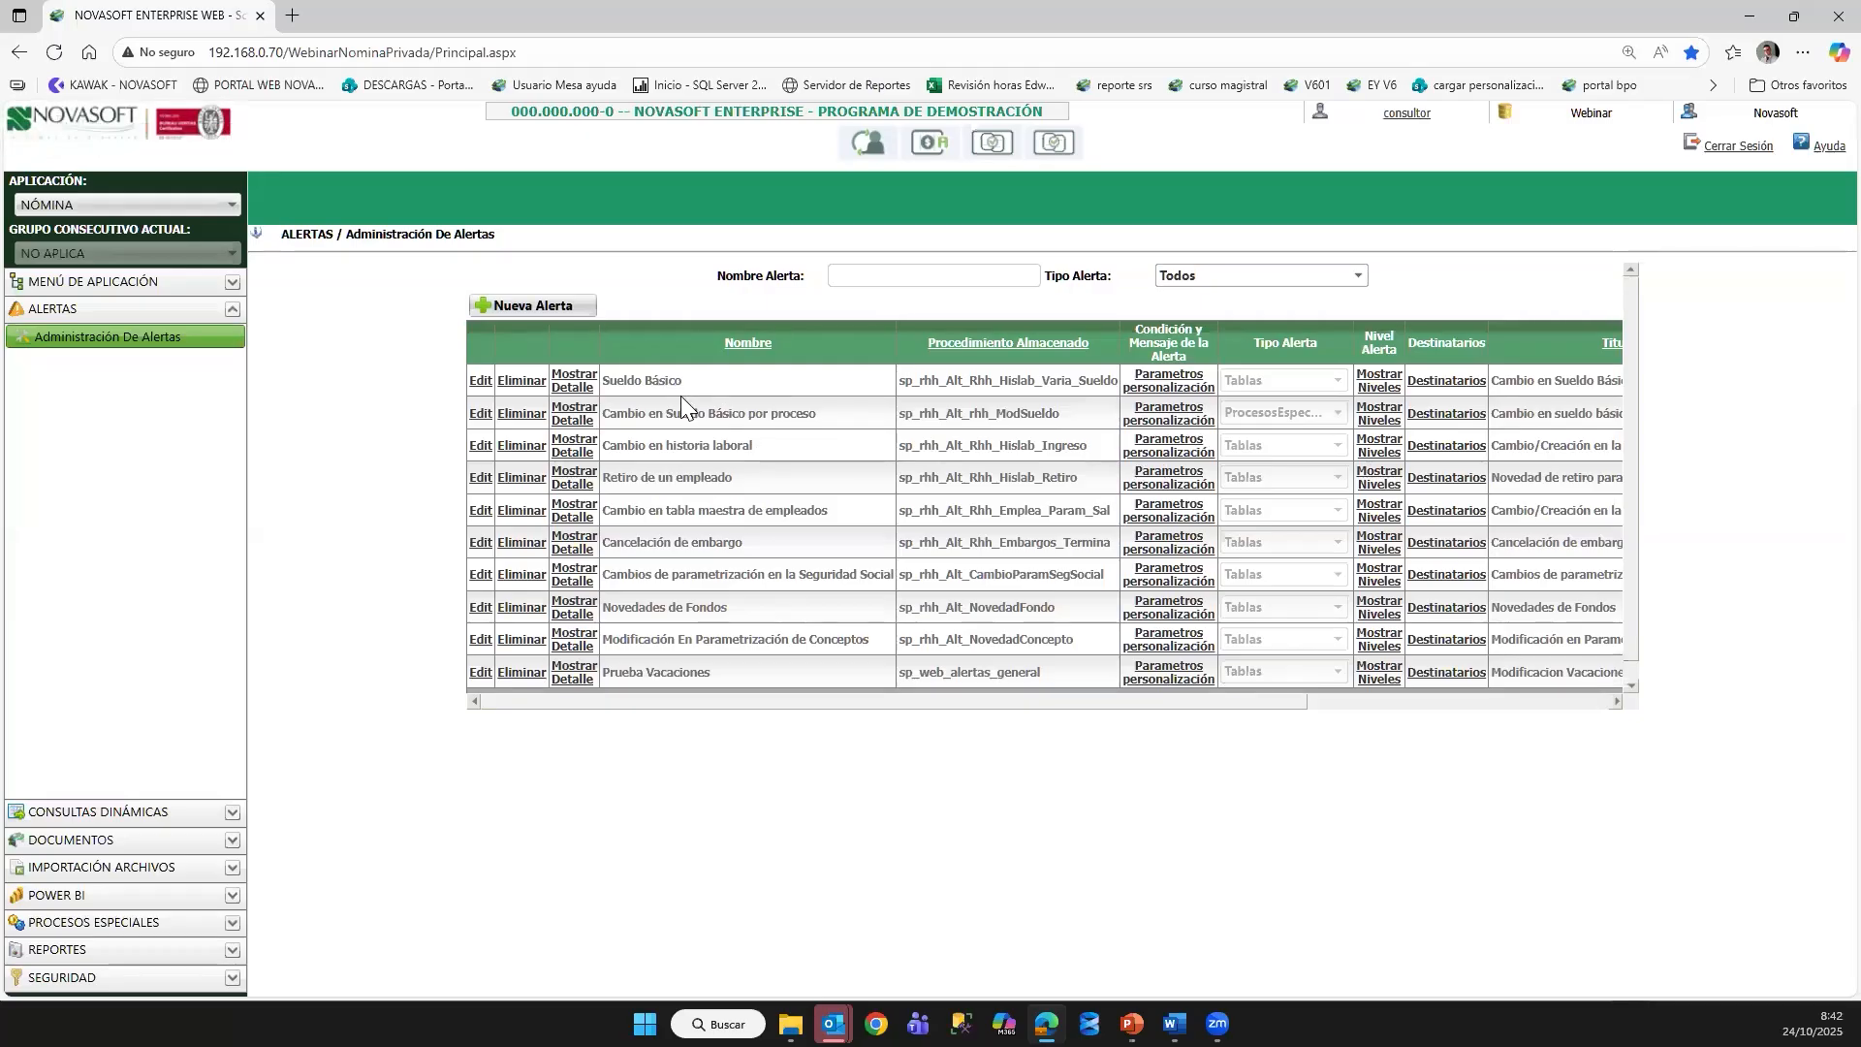
scroll(681, 396, down, 1)
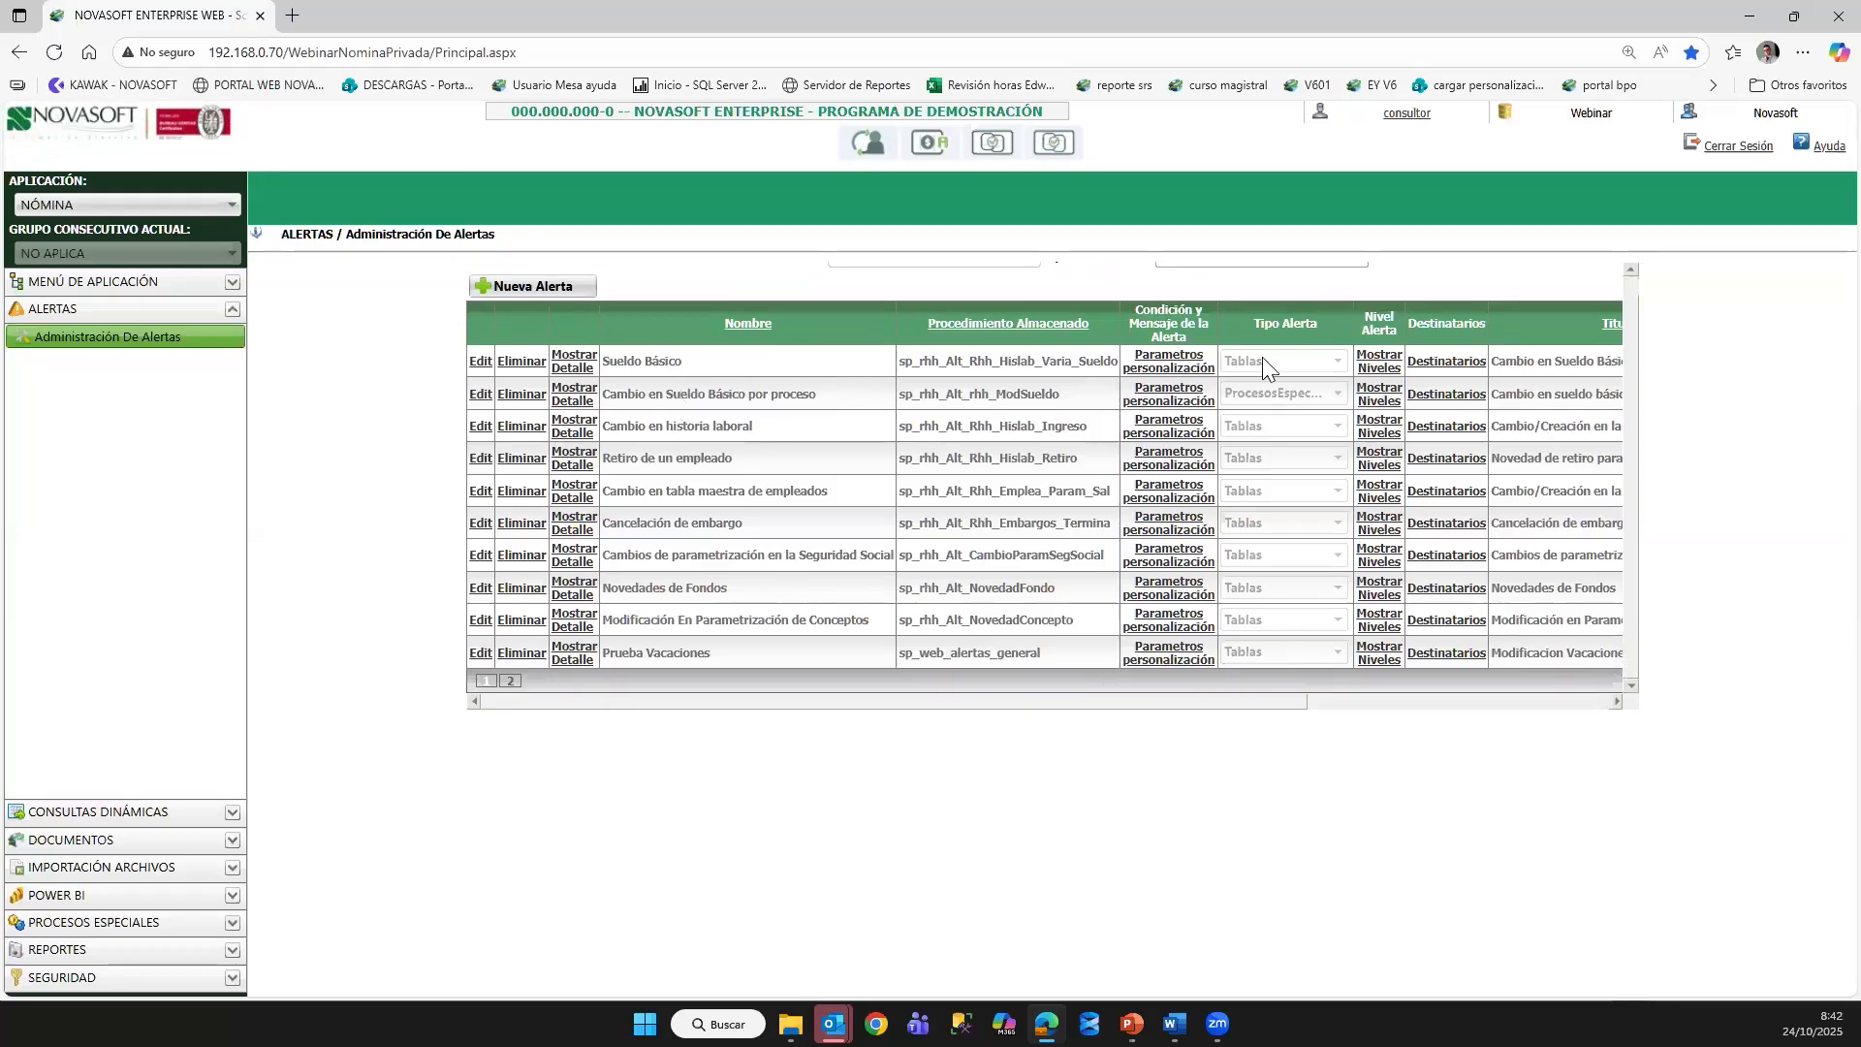
scroll(582, 436, up, 1)
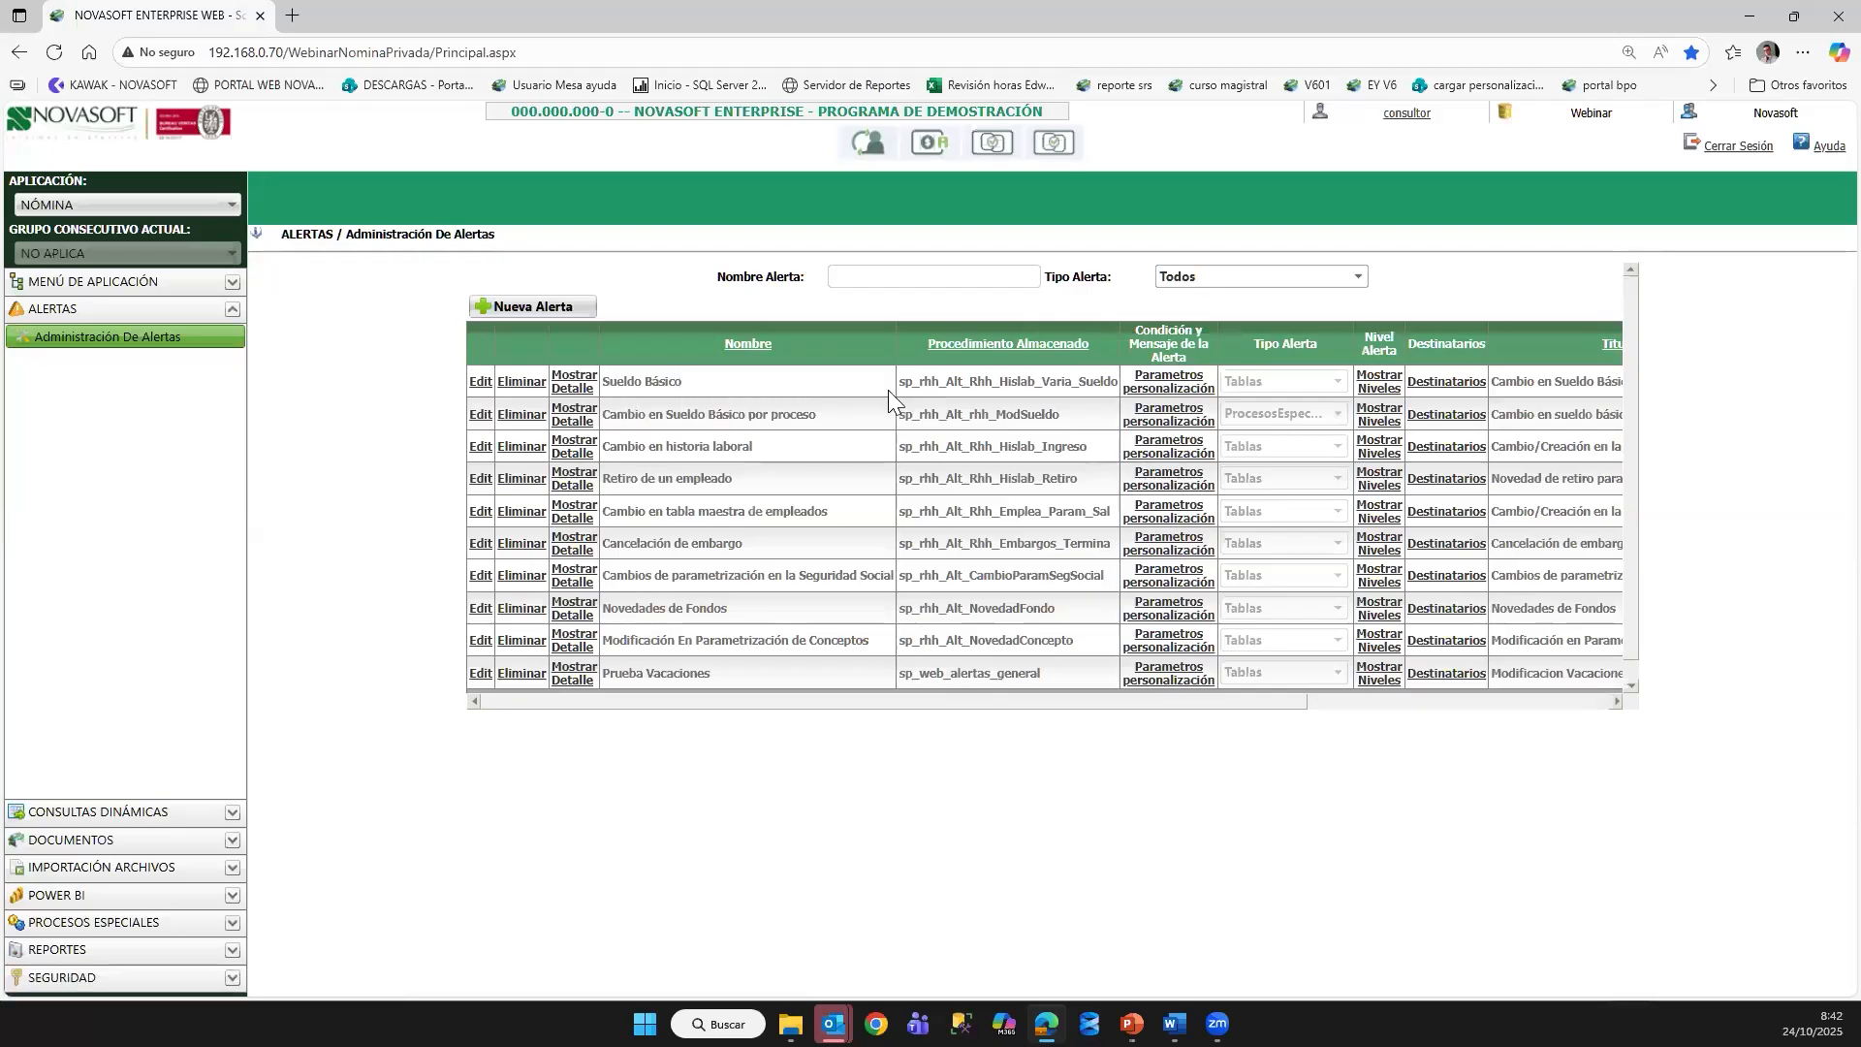
drag(901, 386, 1107, 381)
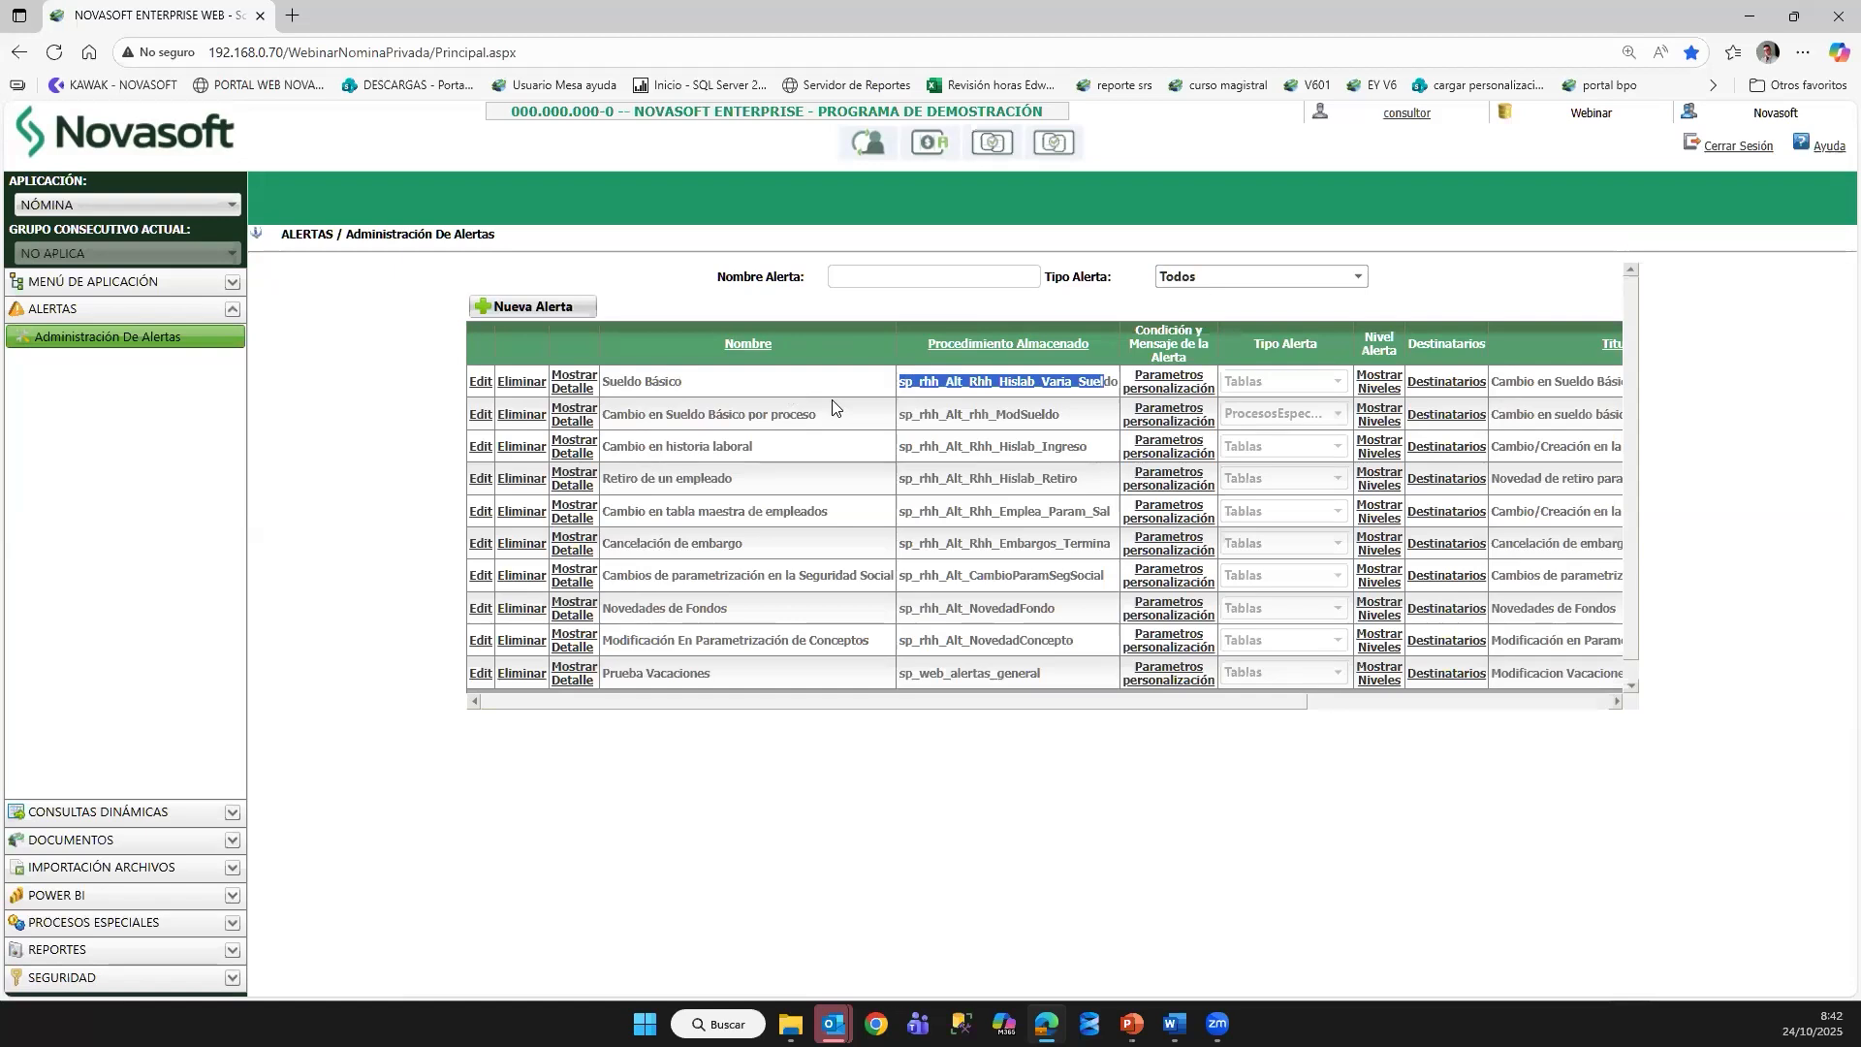
Step: View the tables associated with the Sueldo Básico alert in its detail window, and close that window
click(585, 385)
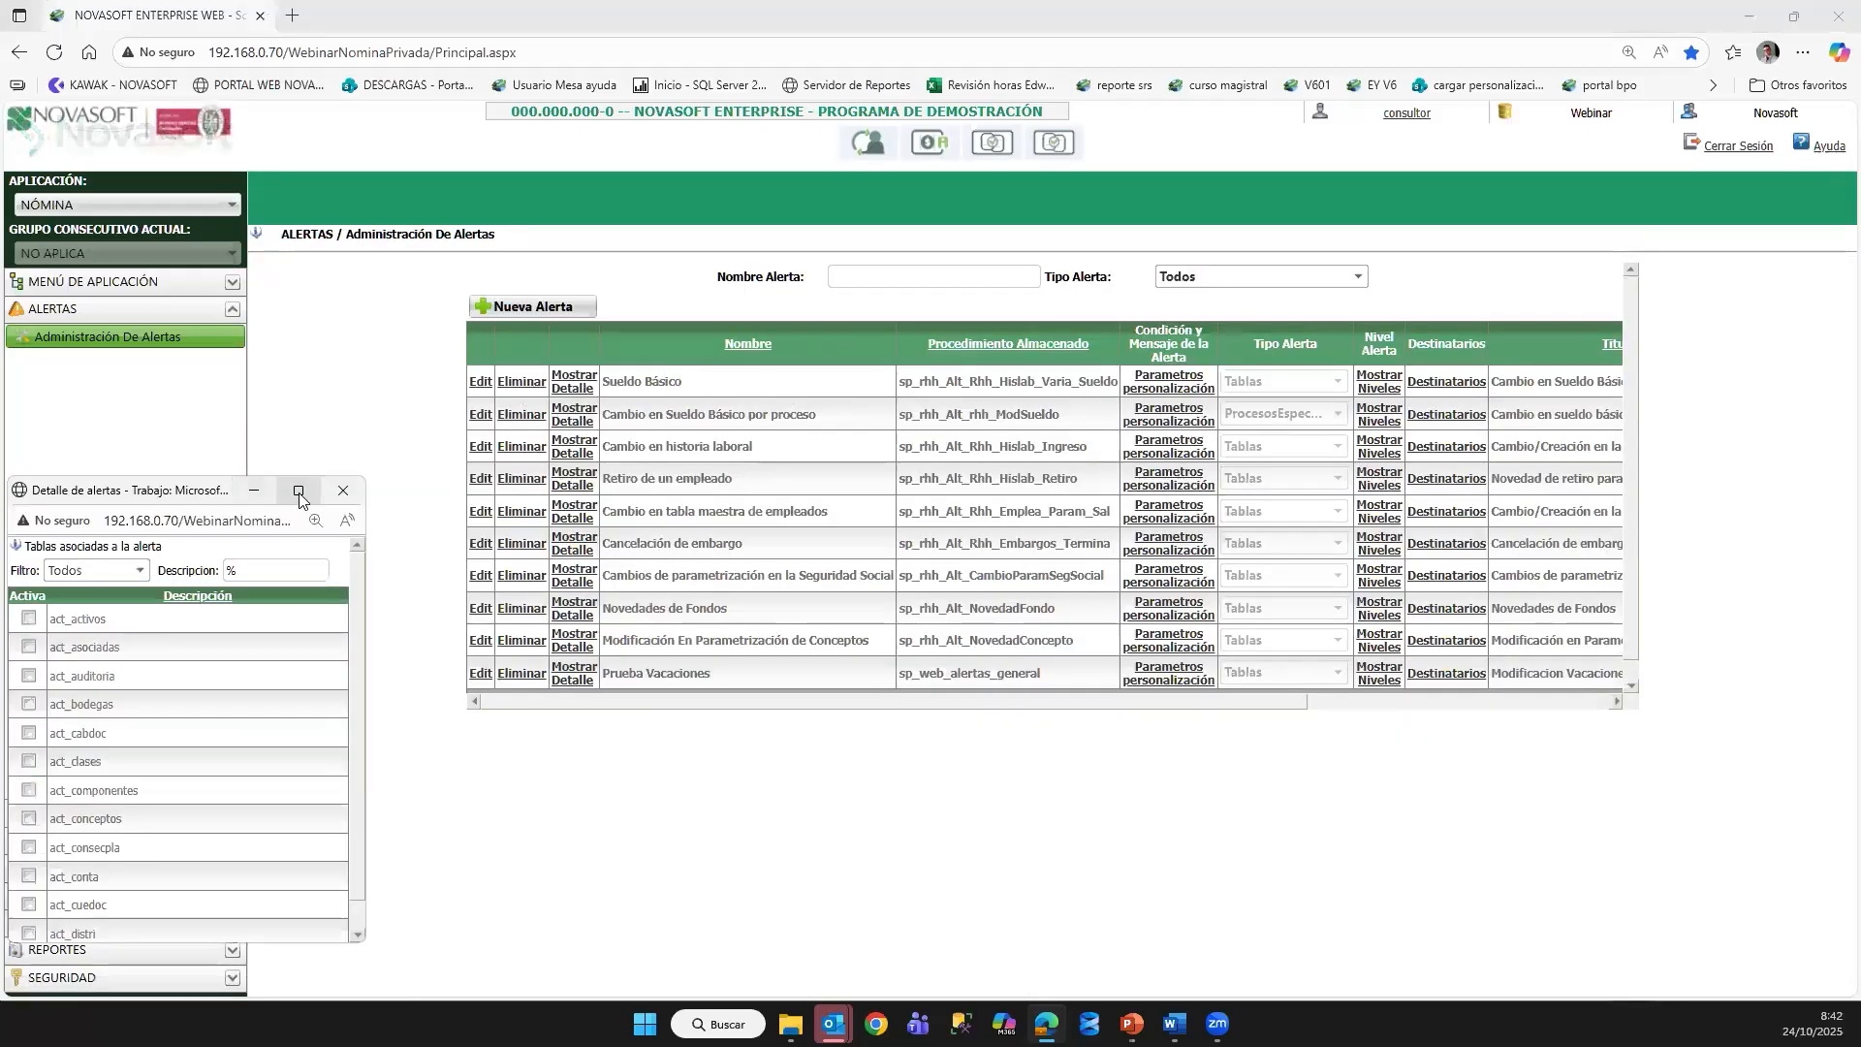
click(298, 492)
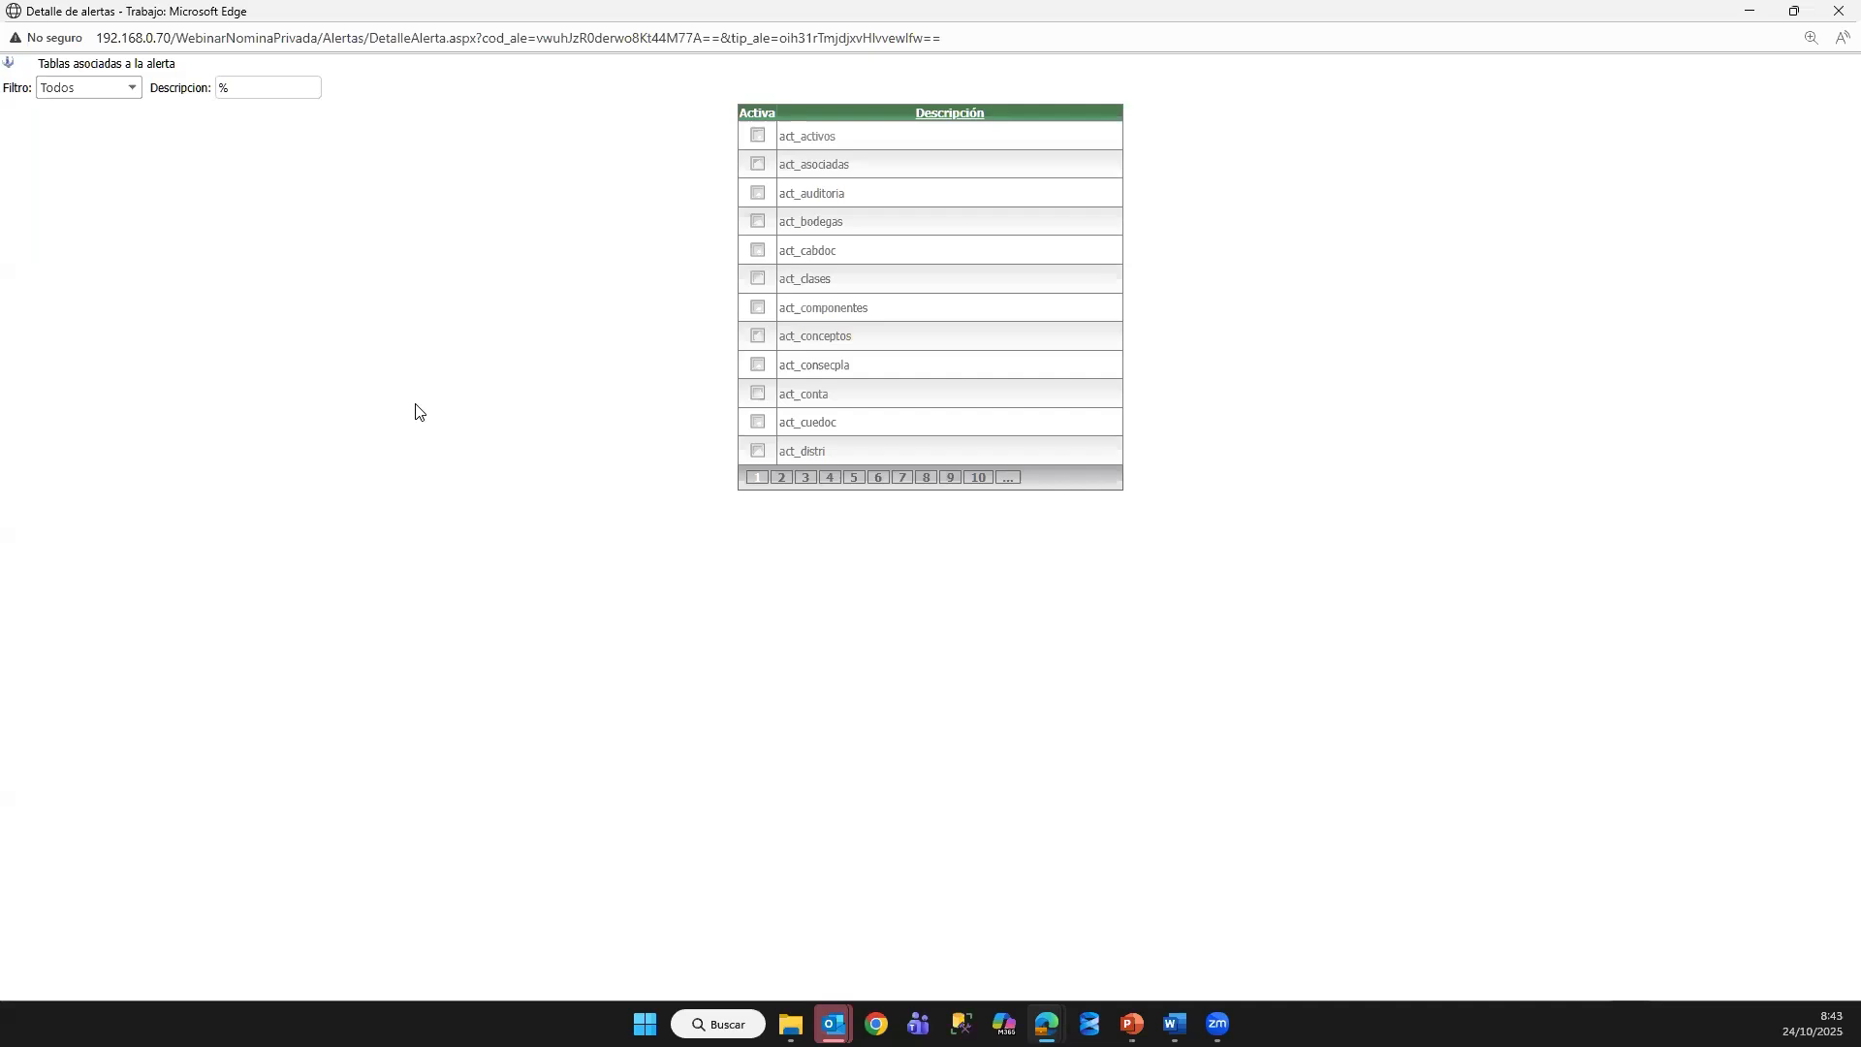
click(1835, 14)
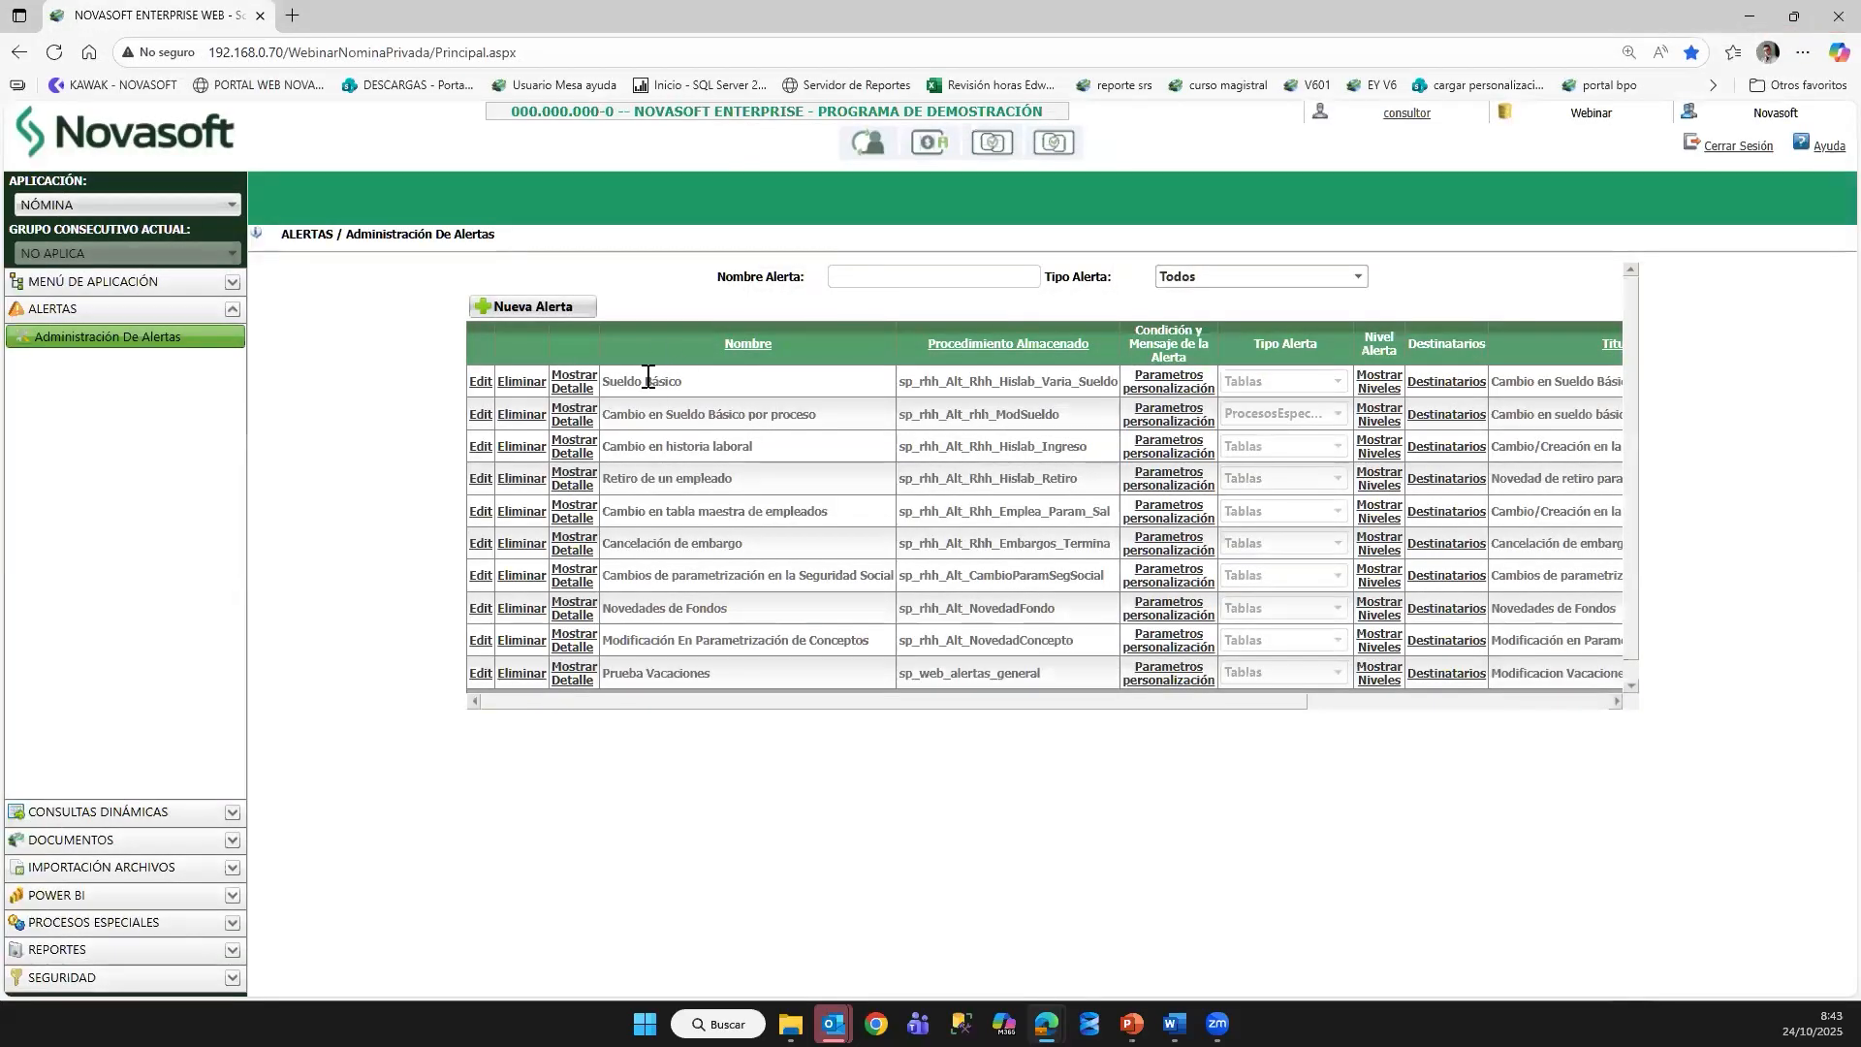
Step: Check the condition and message customization parameters of the Sueldo Básico alert
drag(688, 383, 605, 381)
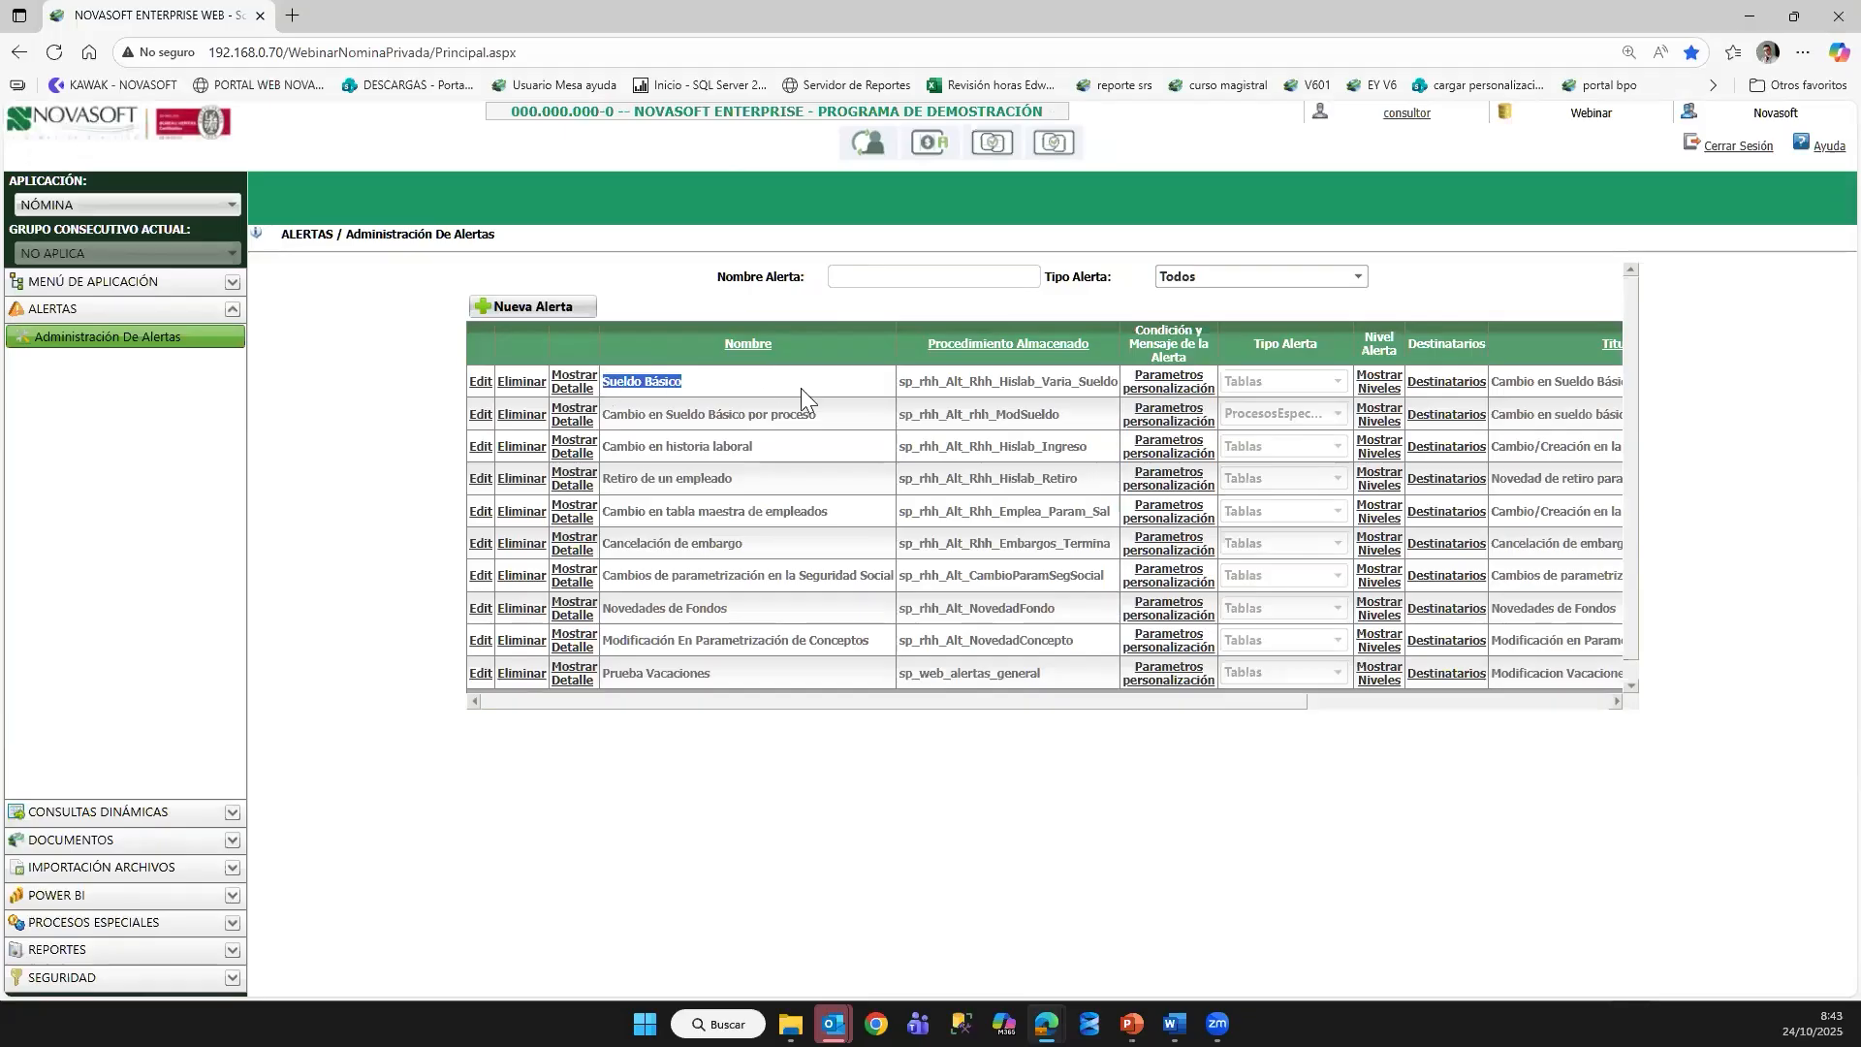
click(1173, 381)
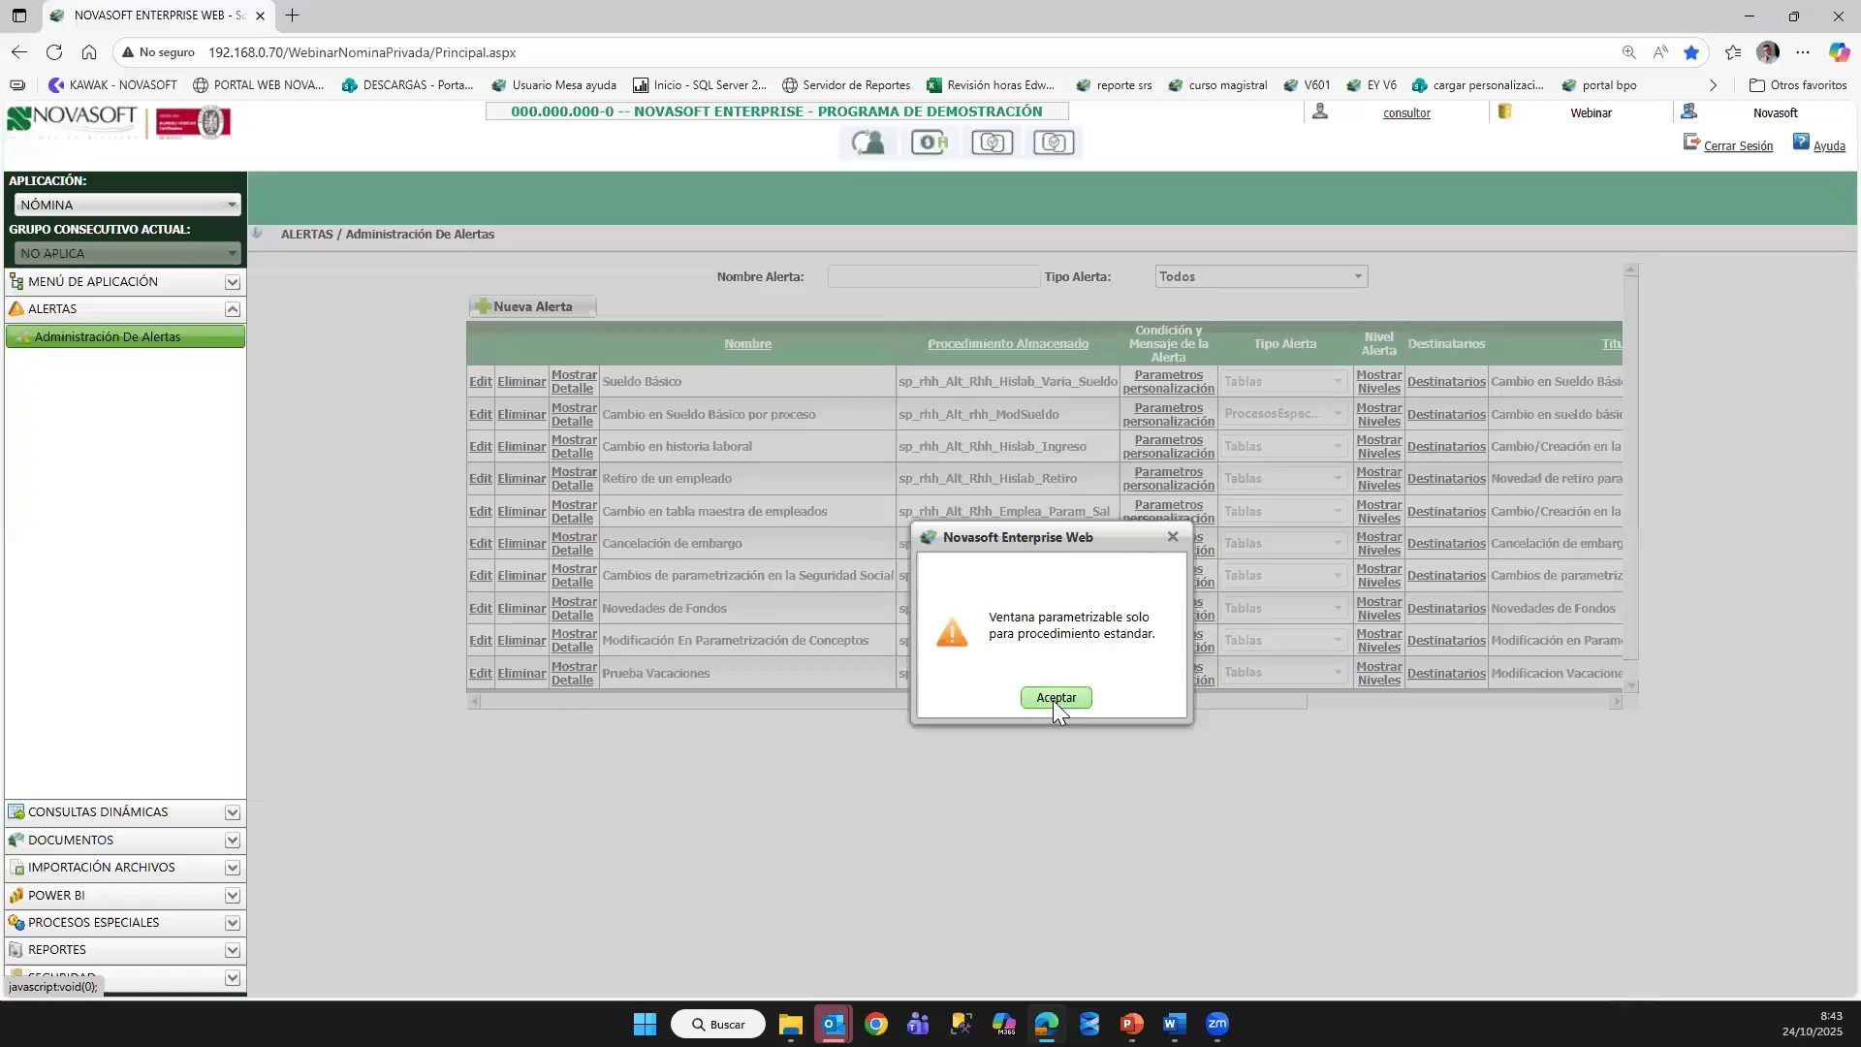
click(1055, 698)
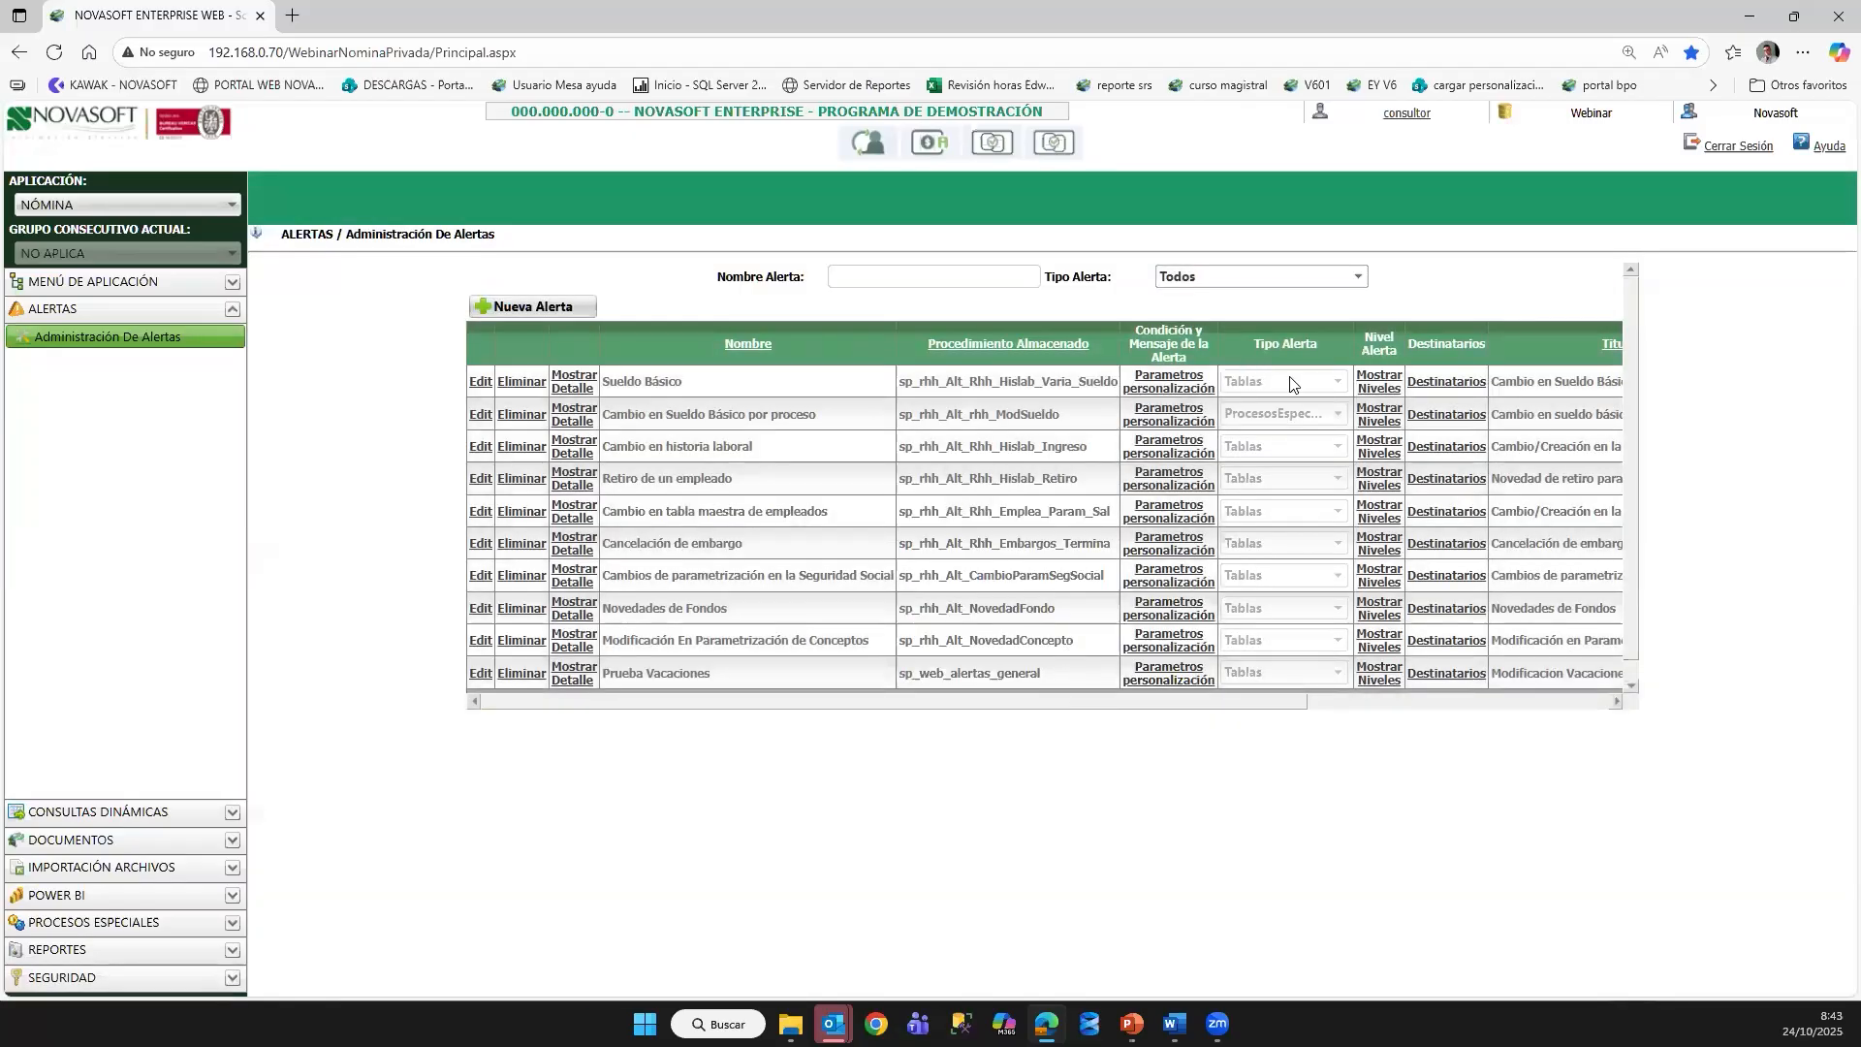
Step: Examine the recipients of the Sueldo Básico alert and the options for adding or removing their e-mail addresses
drag(951, 702, 1246, 706)
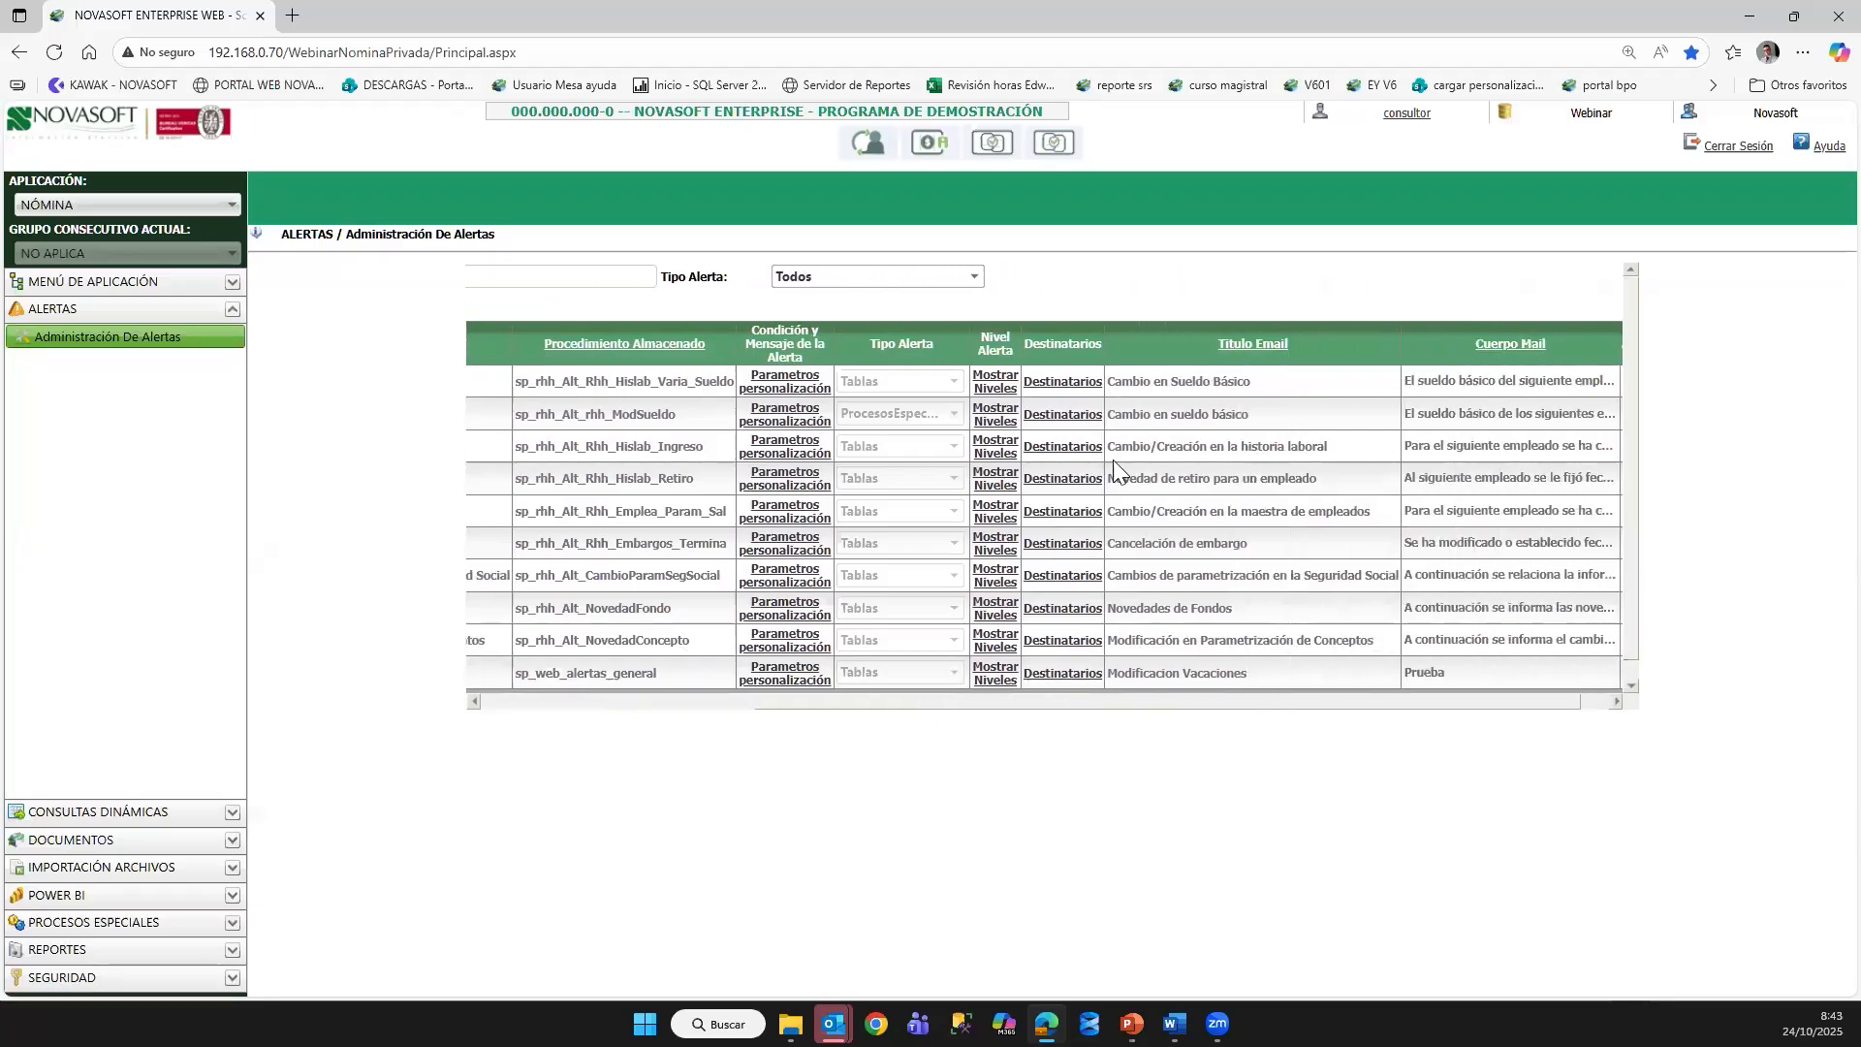
click(977, 389)
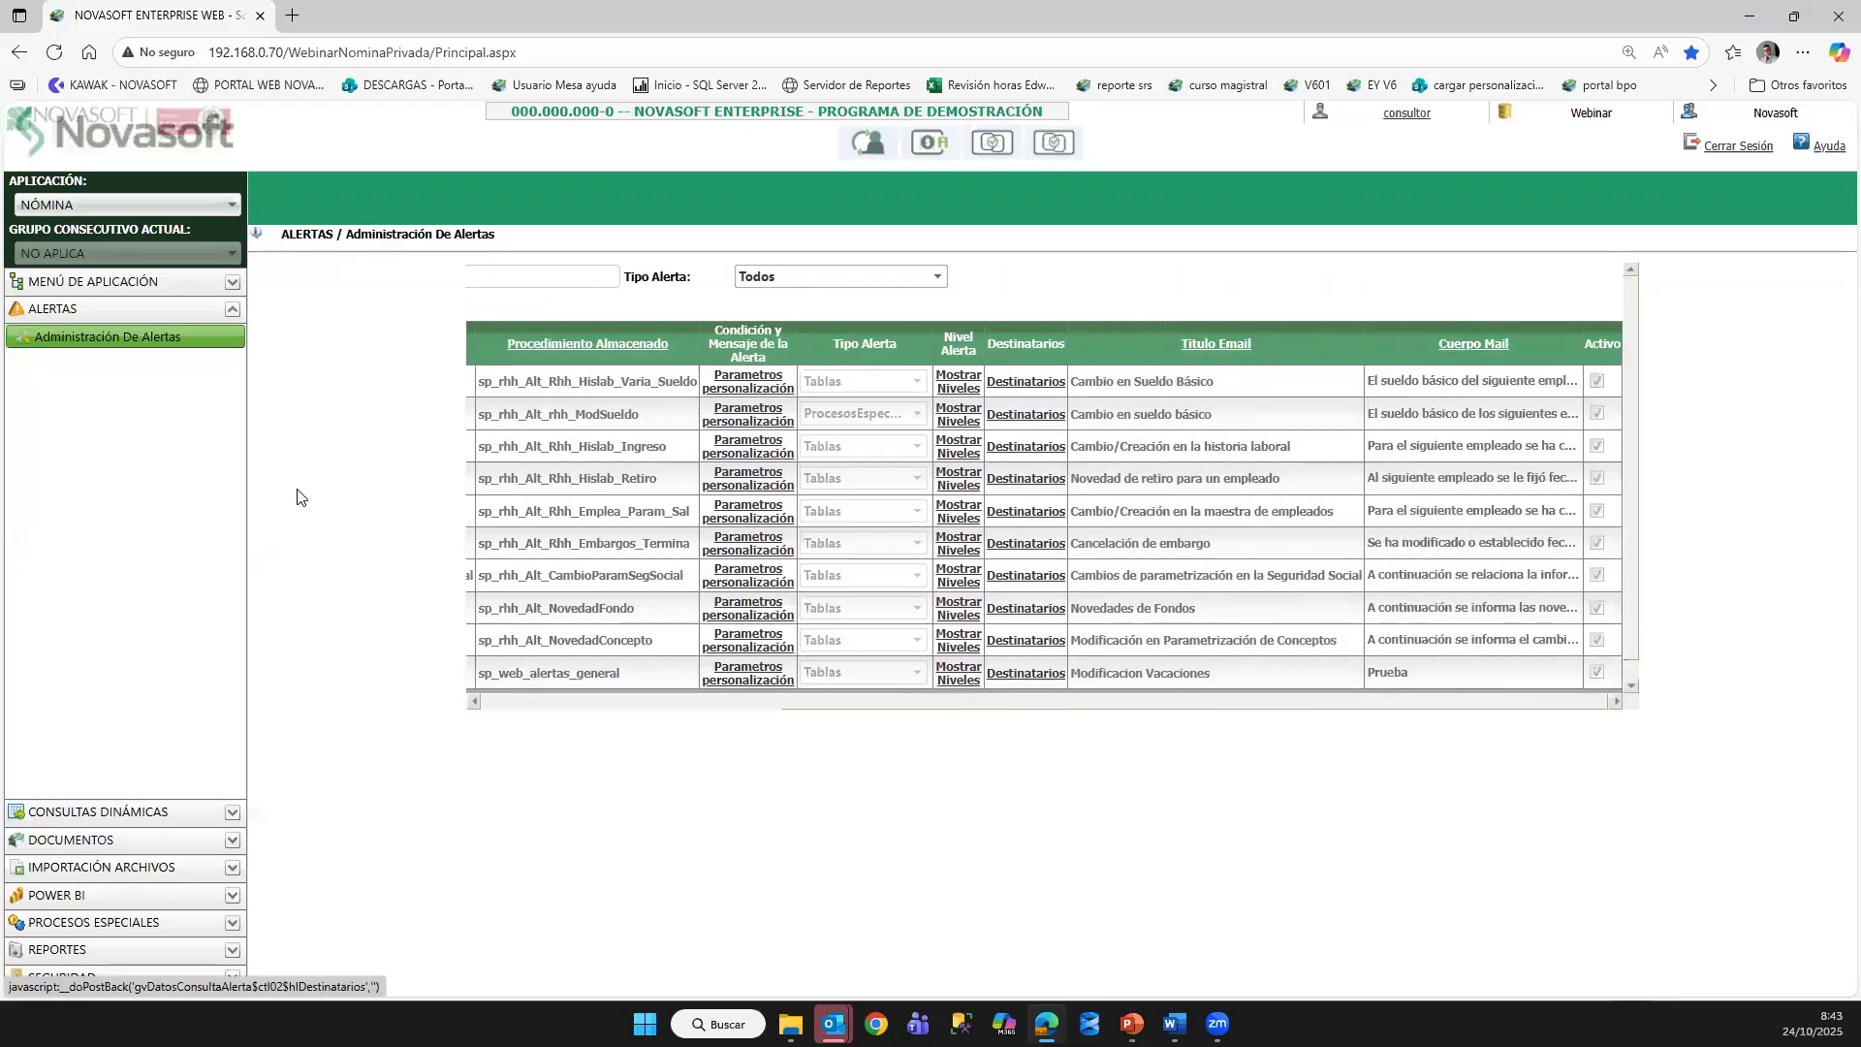
click(328, 445)
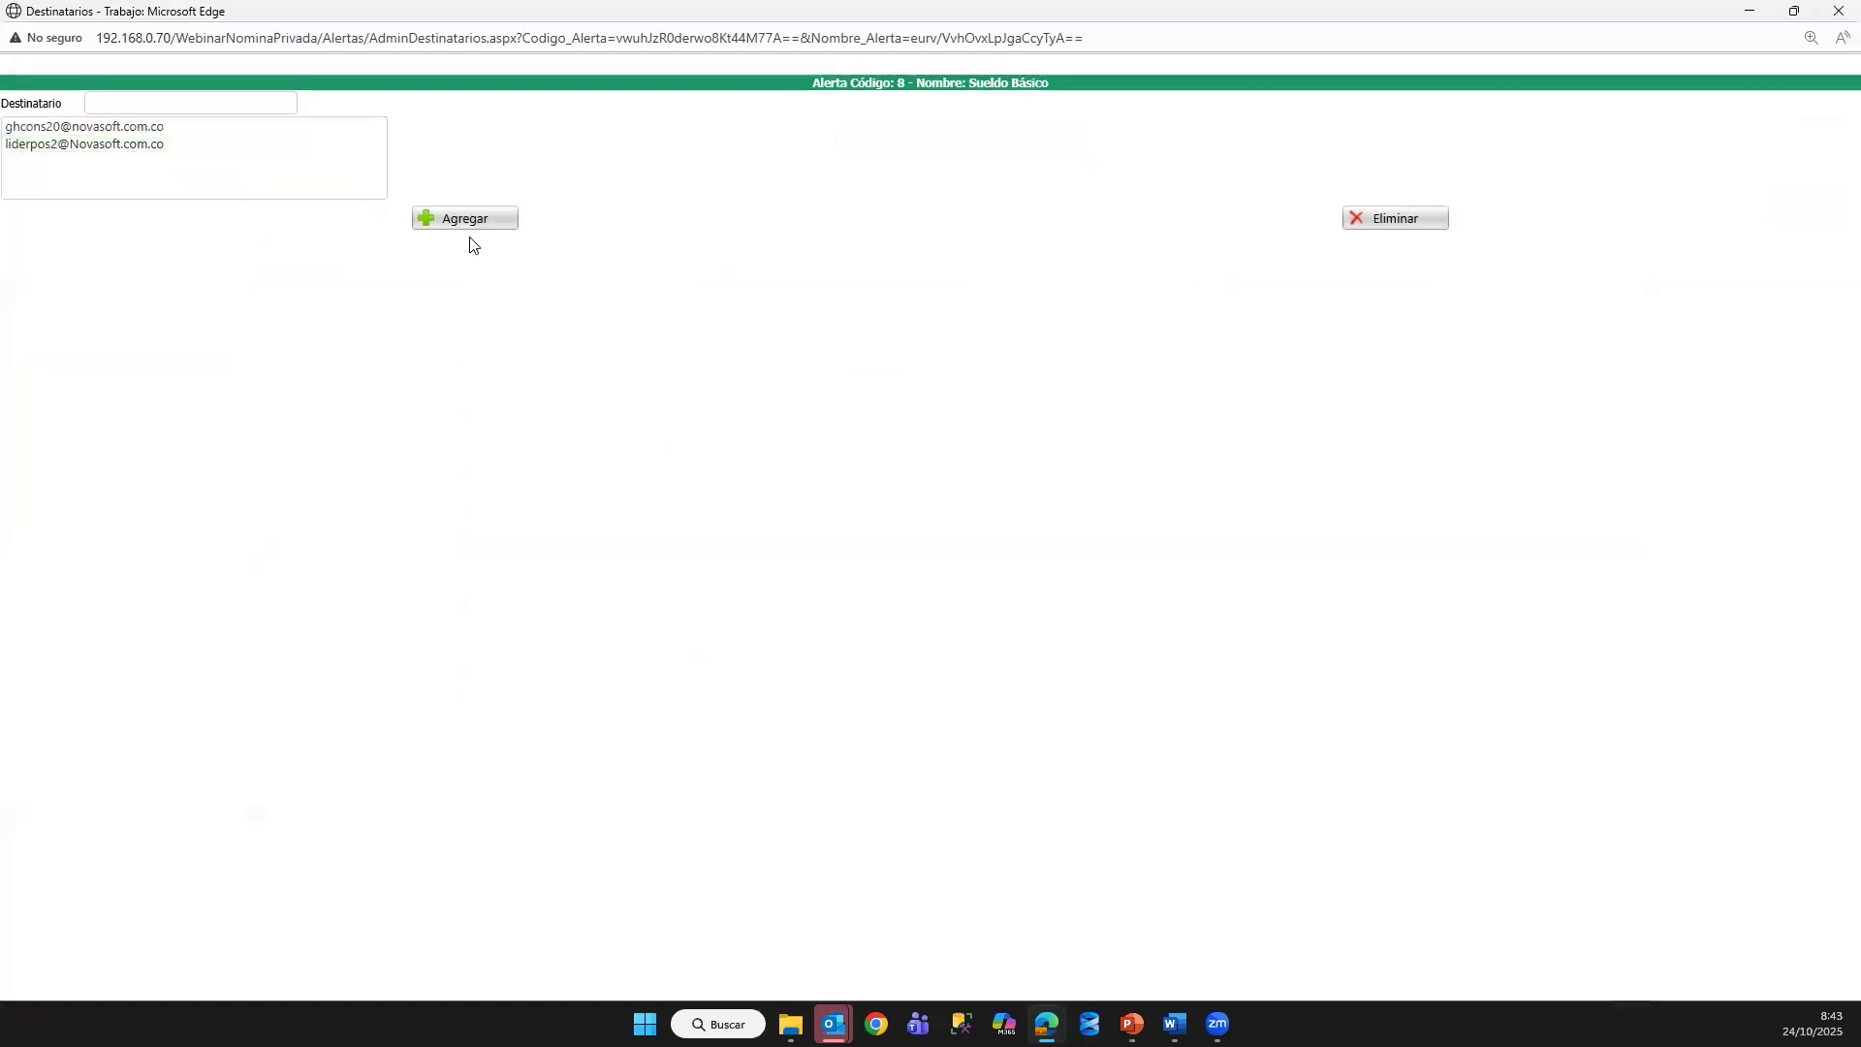
click(24, 145)
click(118, 105)
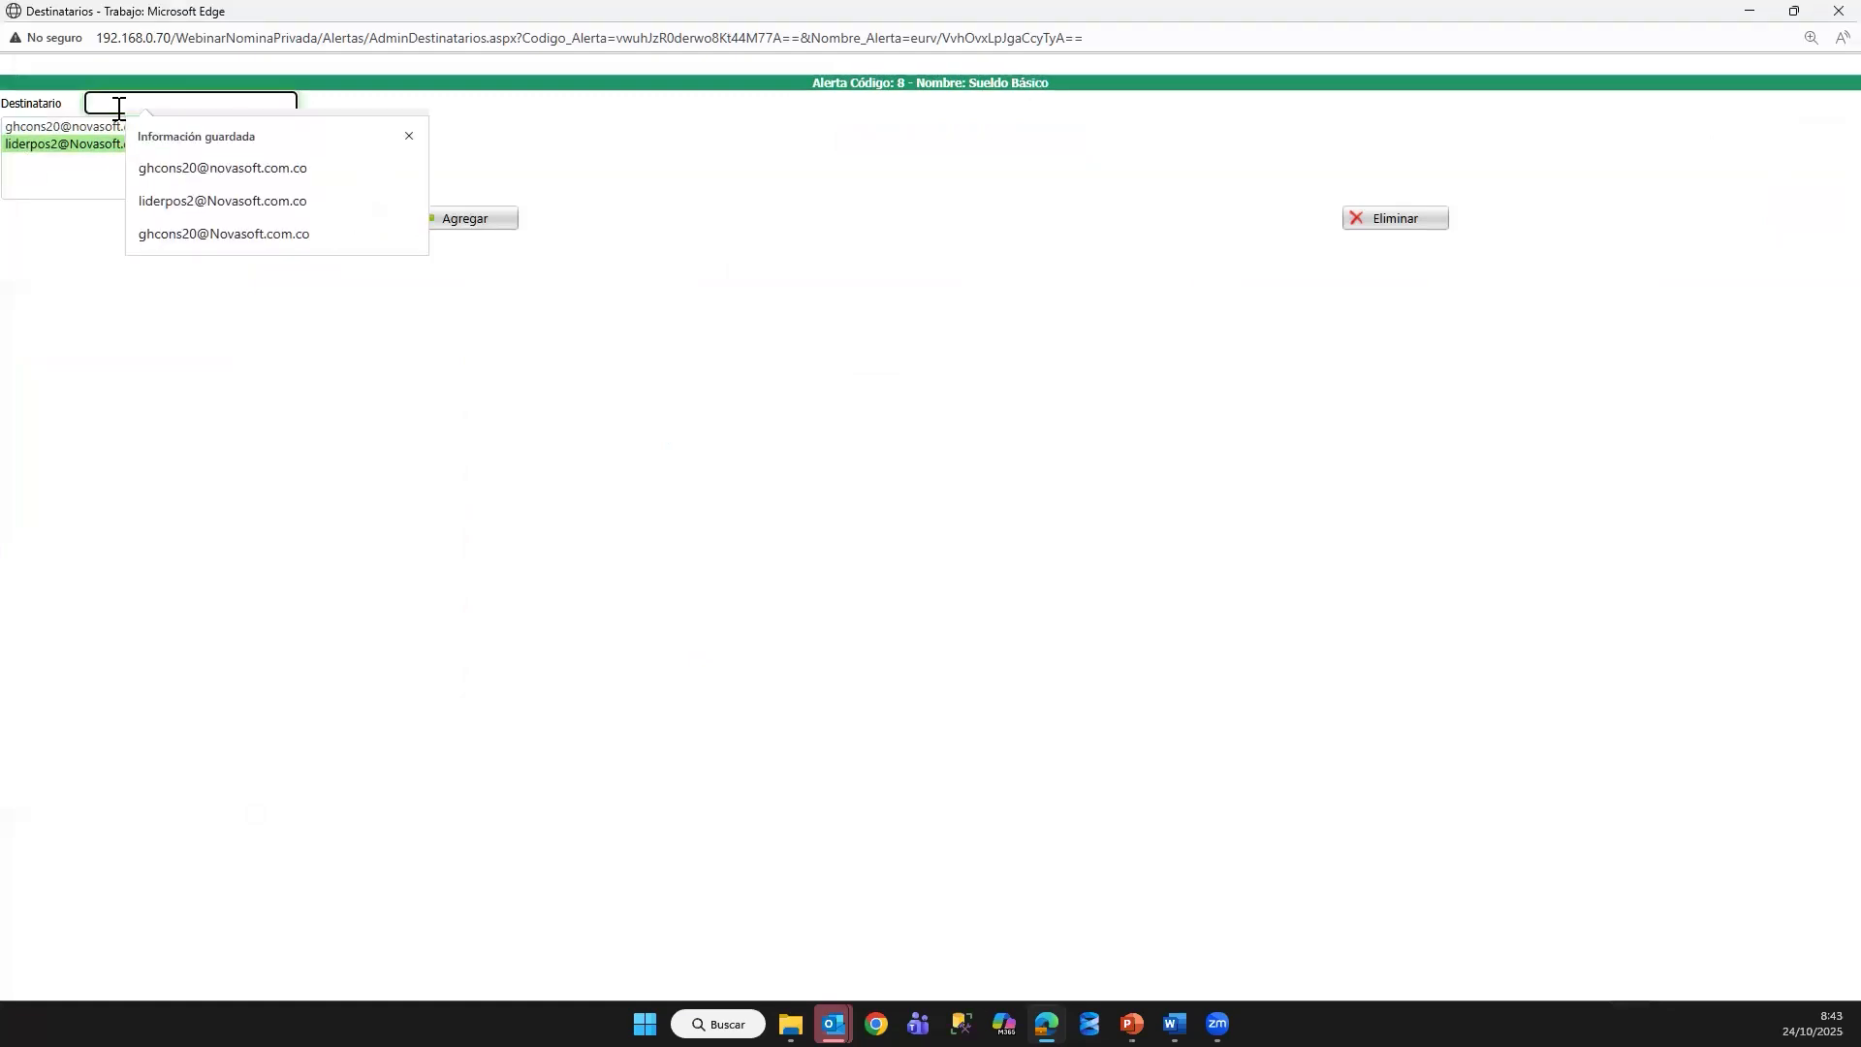
click(112, 346)
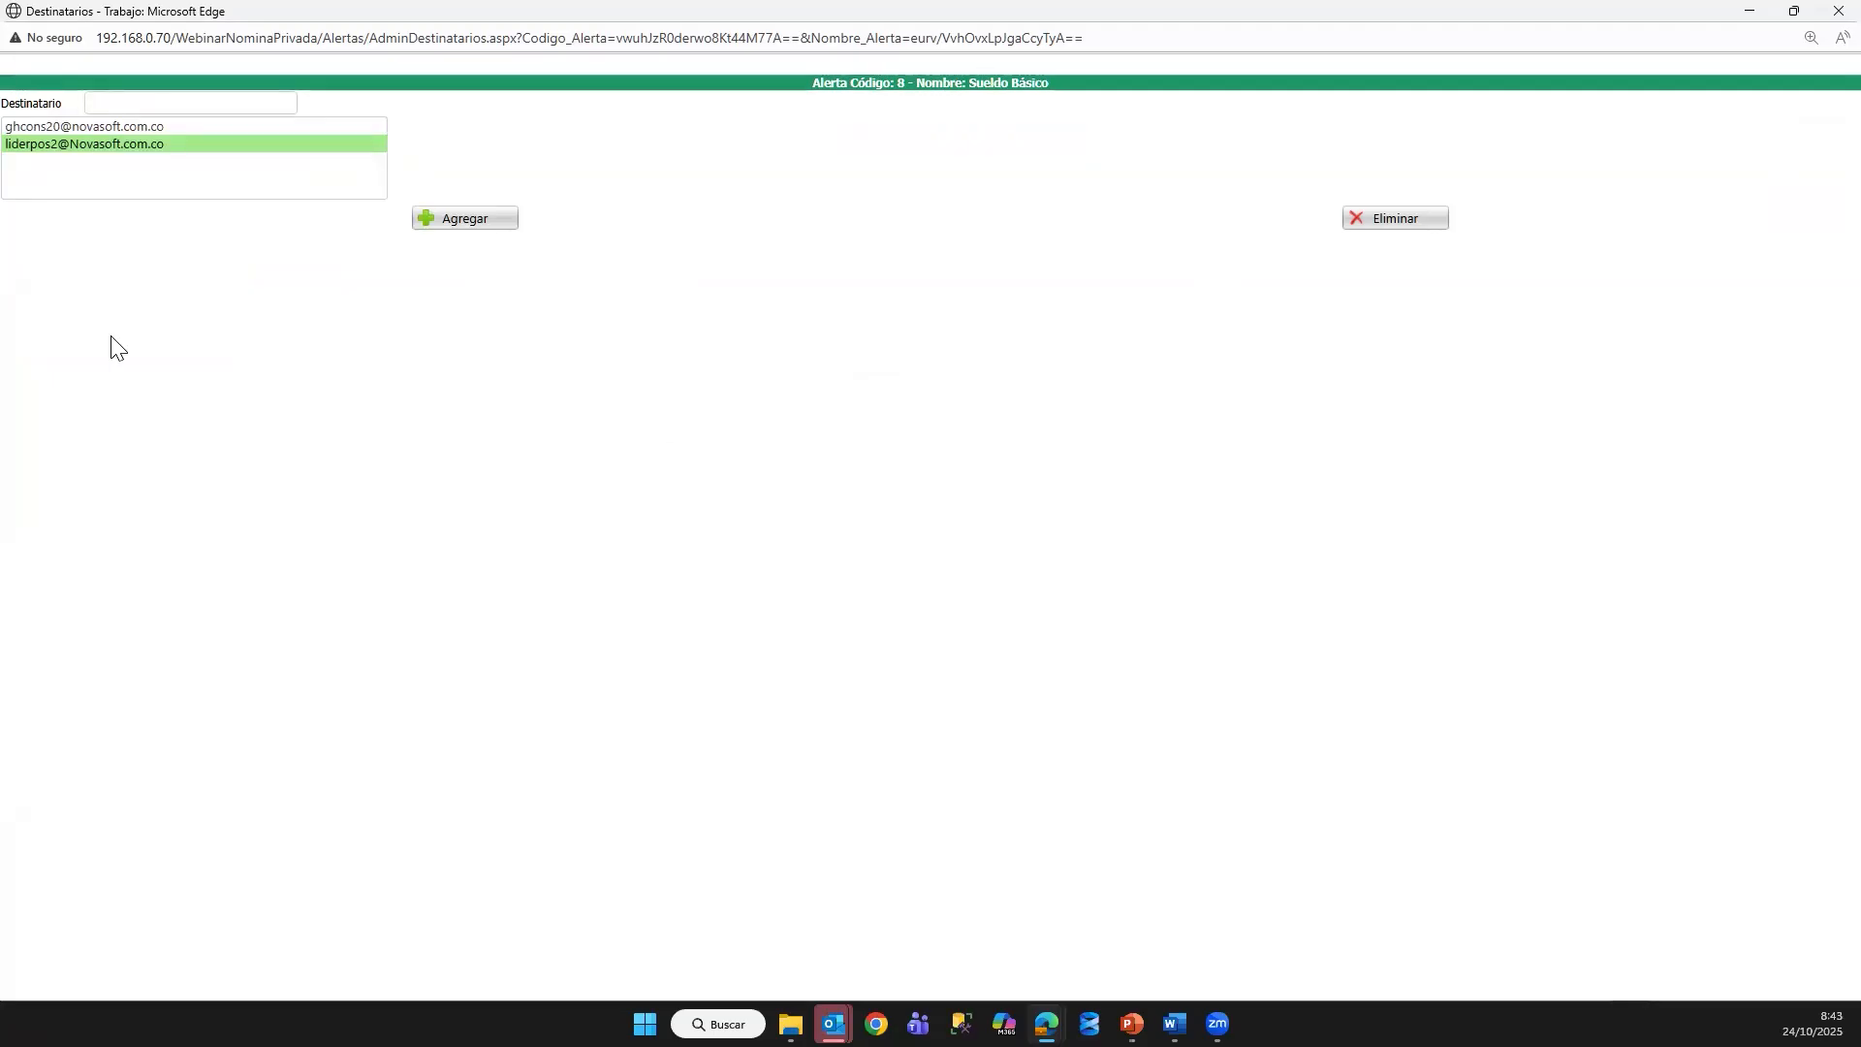
click(1377, 225)
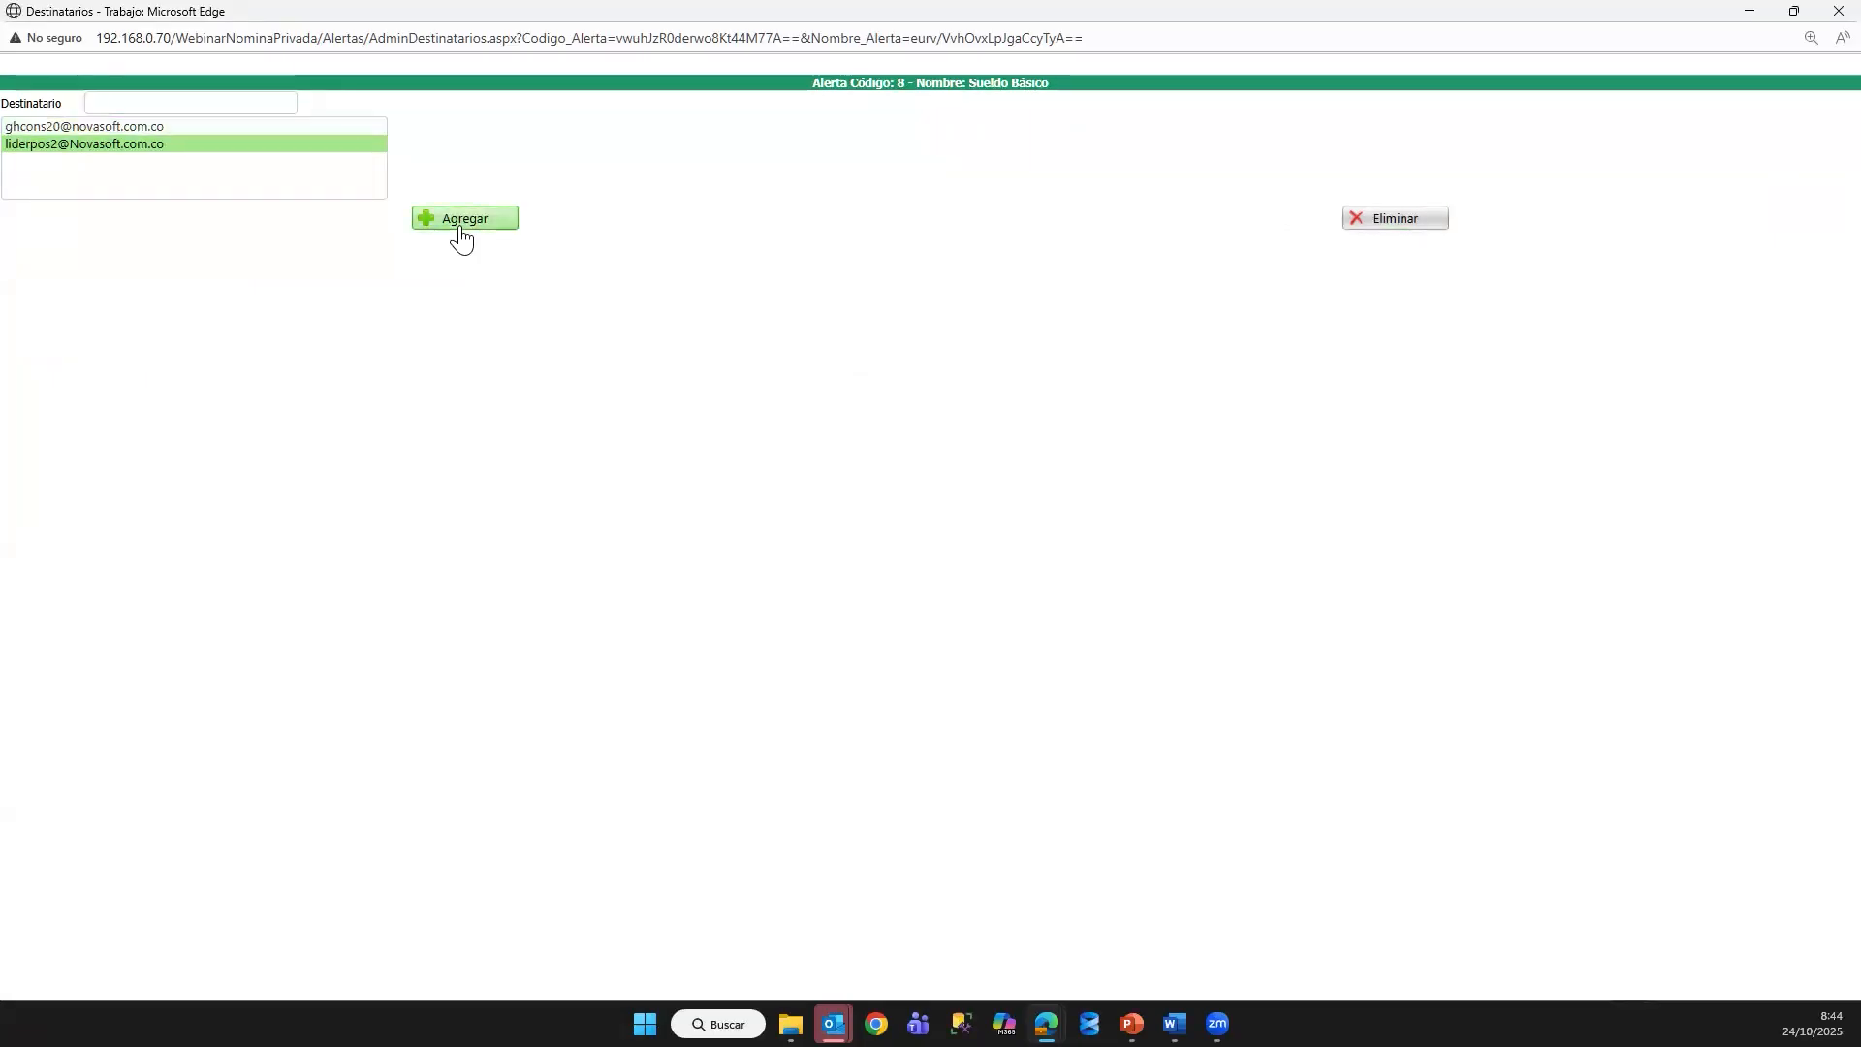
ctrl+click(43, 130)
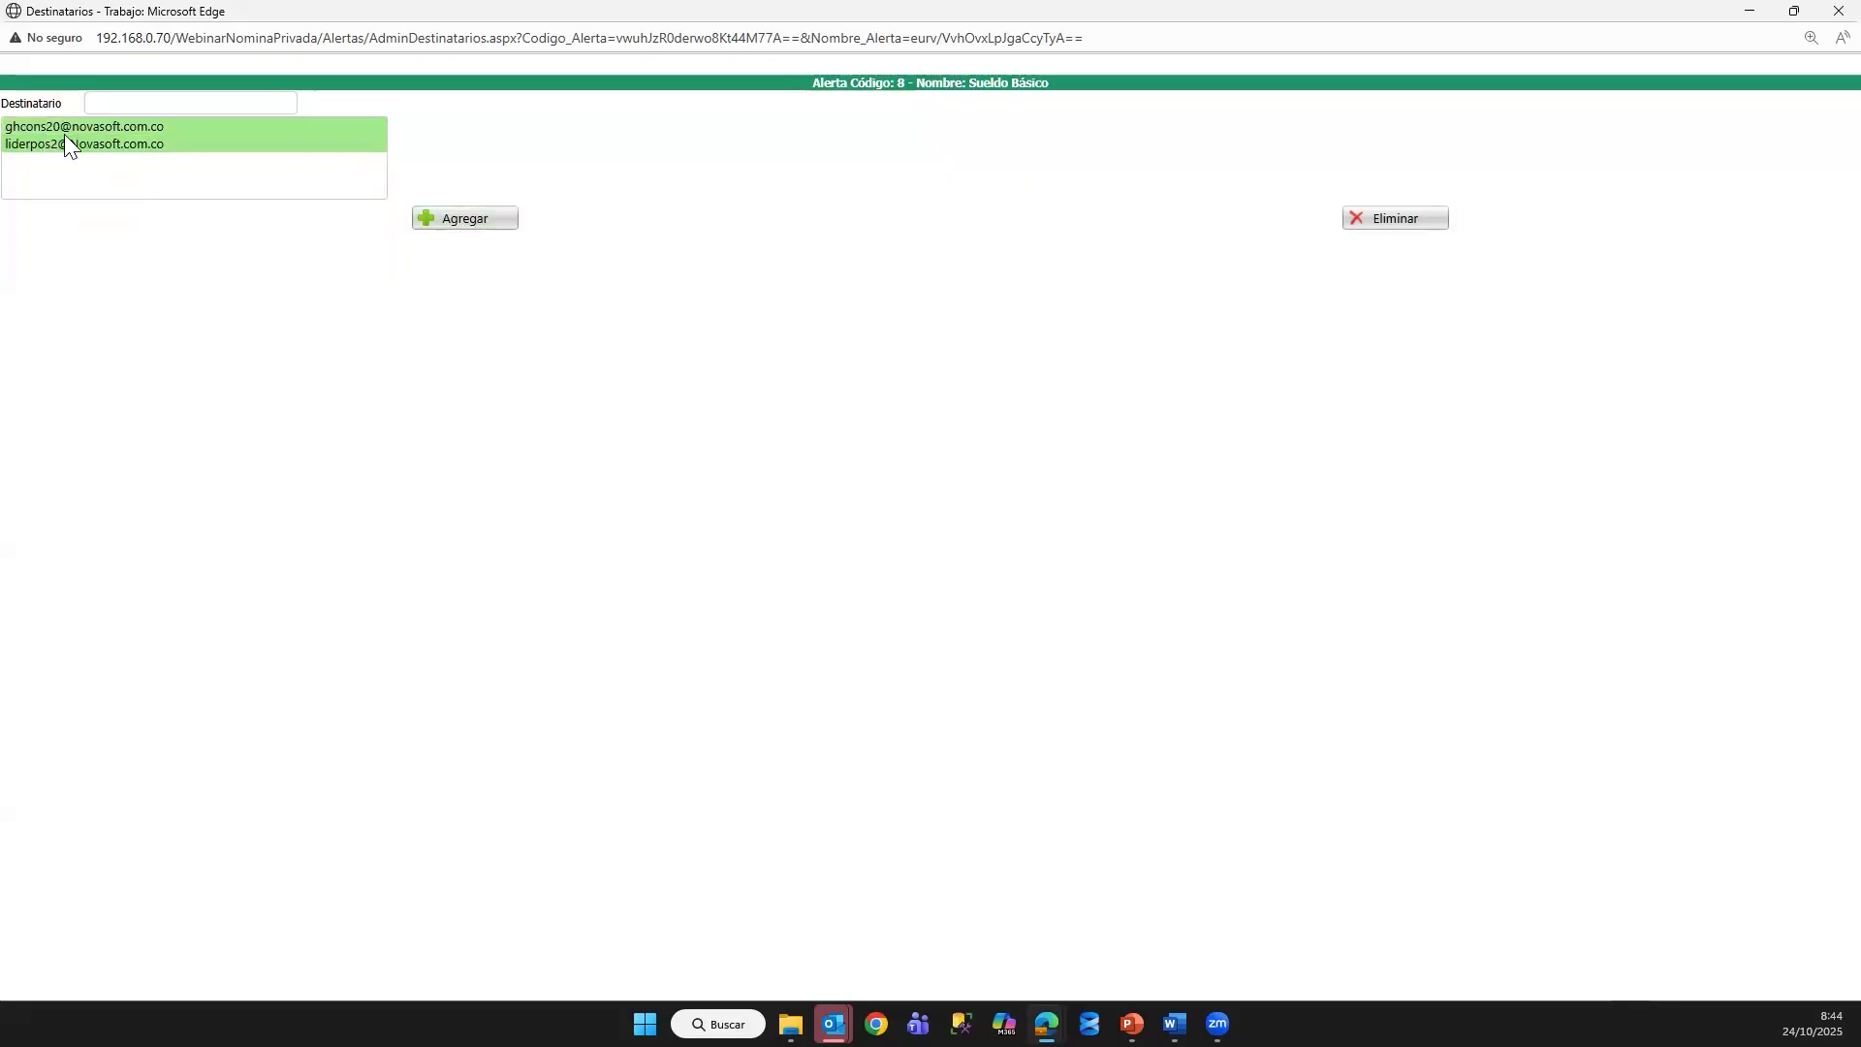
click(65, 140)
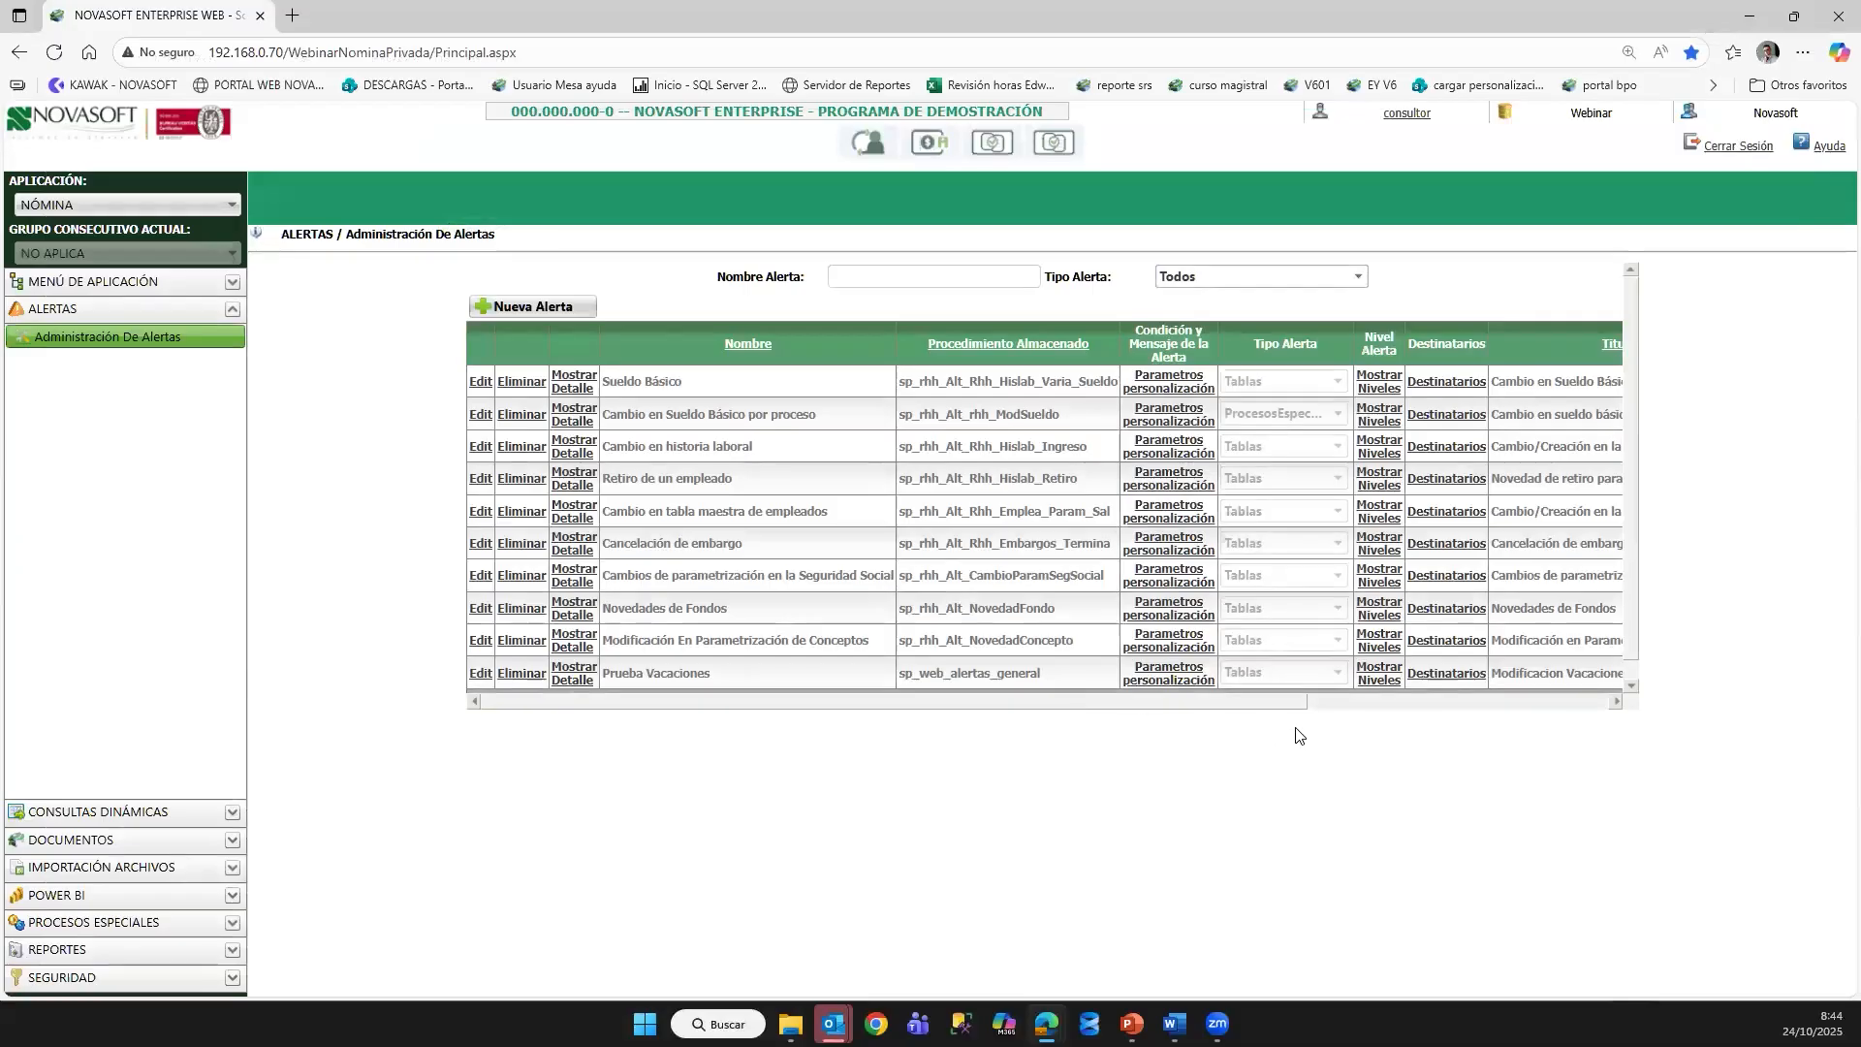
Step: Review the e-mail title, message body, active status and recipients columns for the Sueldo Básico alert
drag(1299, 707, 1611, 707)
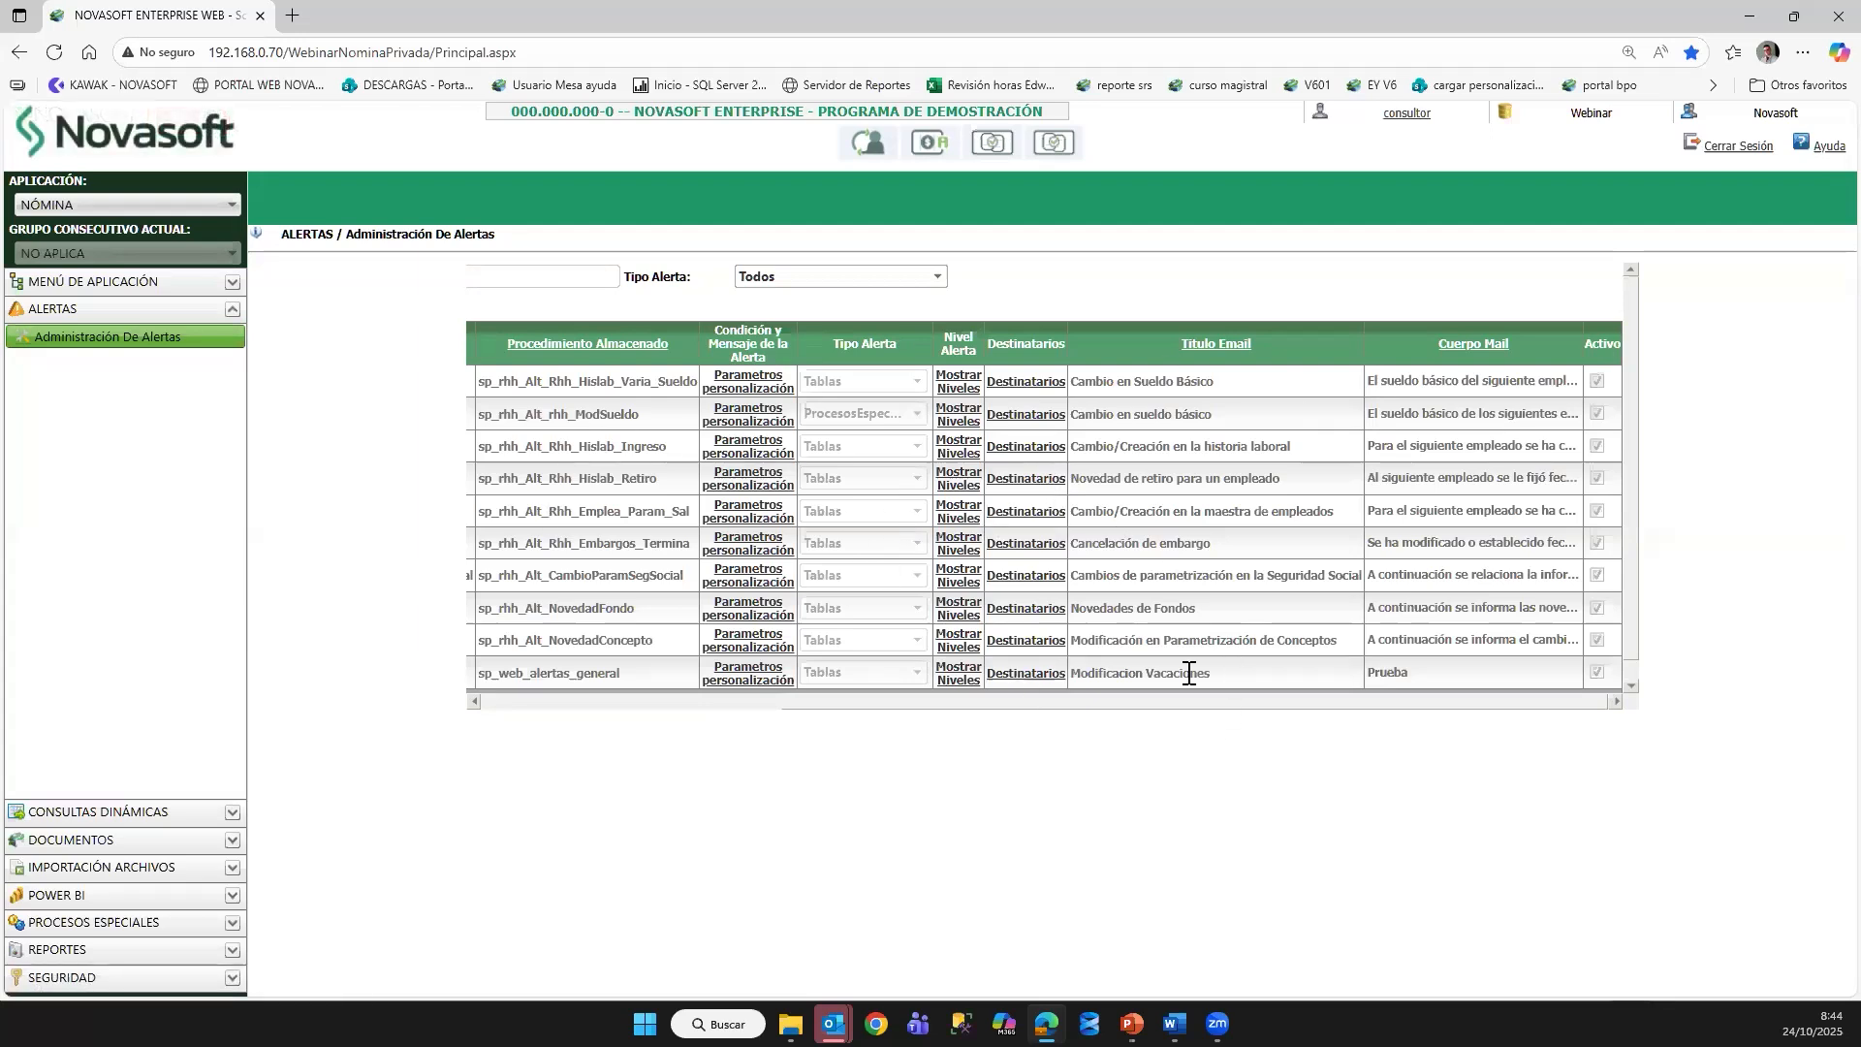
drag(1200, 705, 937, 714)
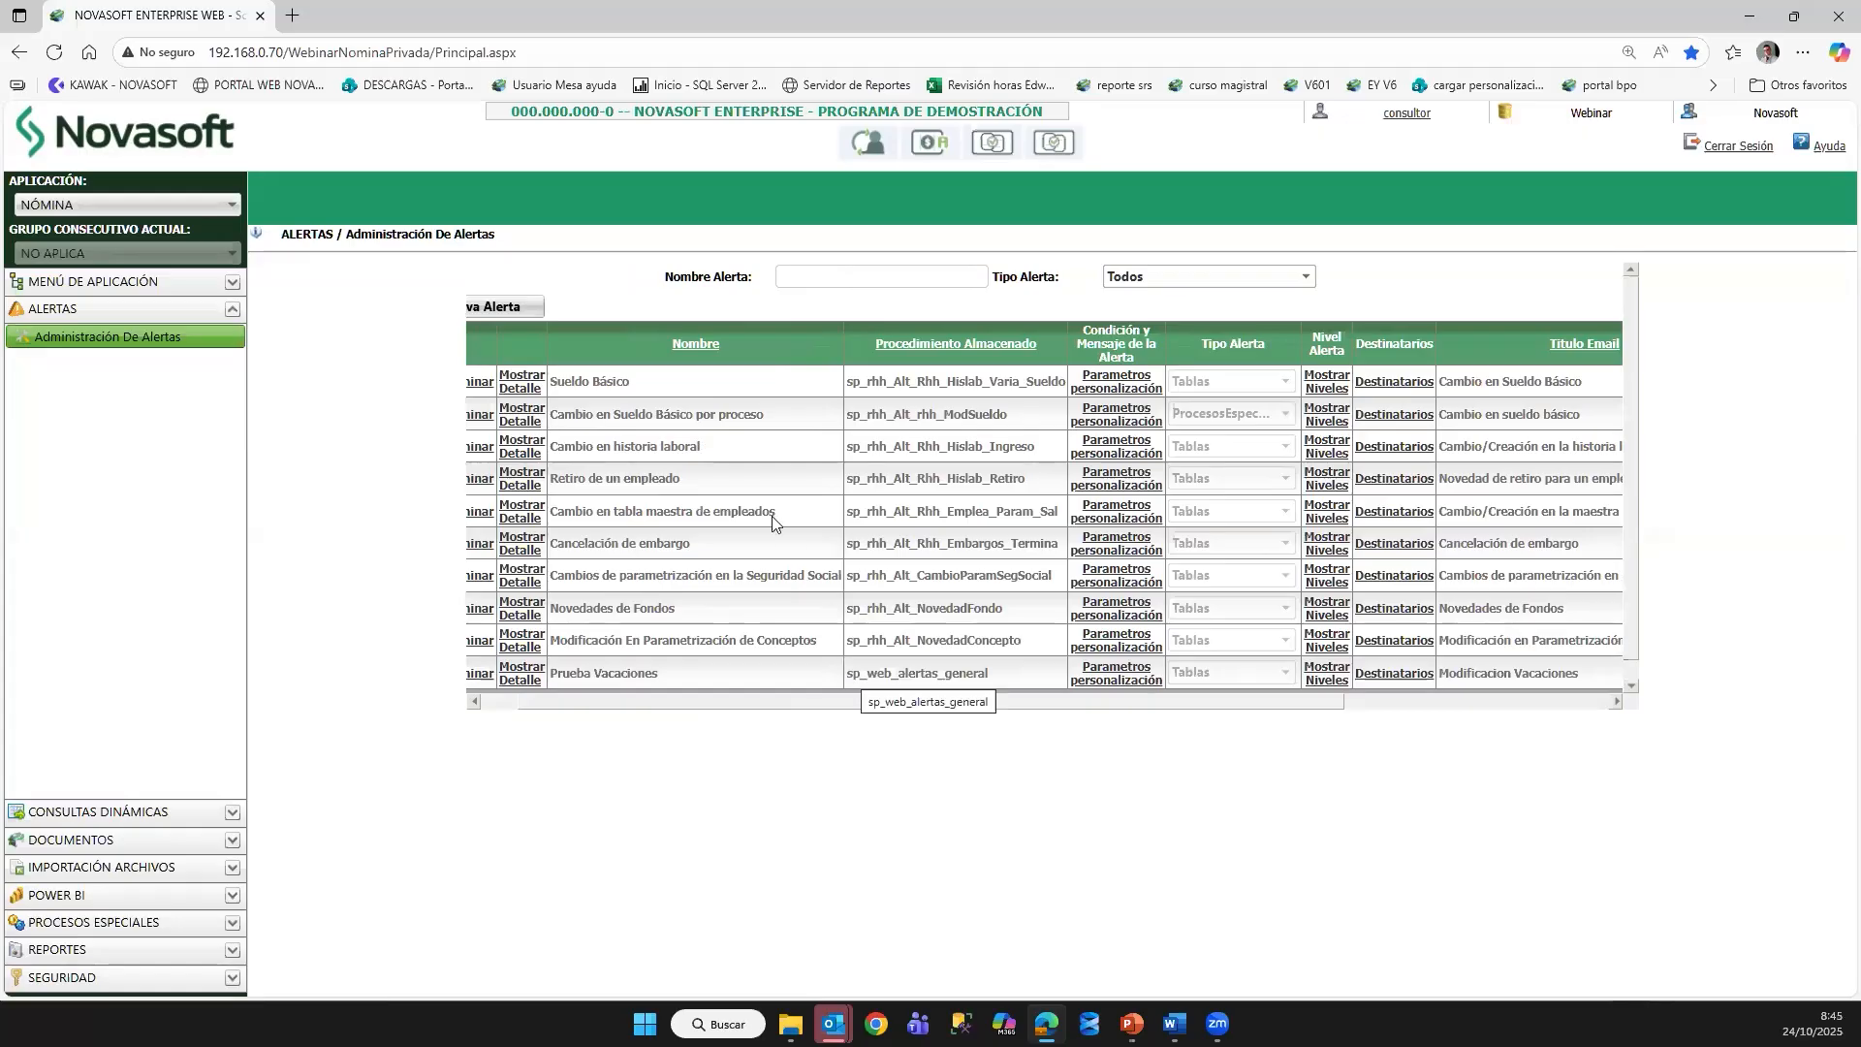
triple_click(634, 380)
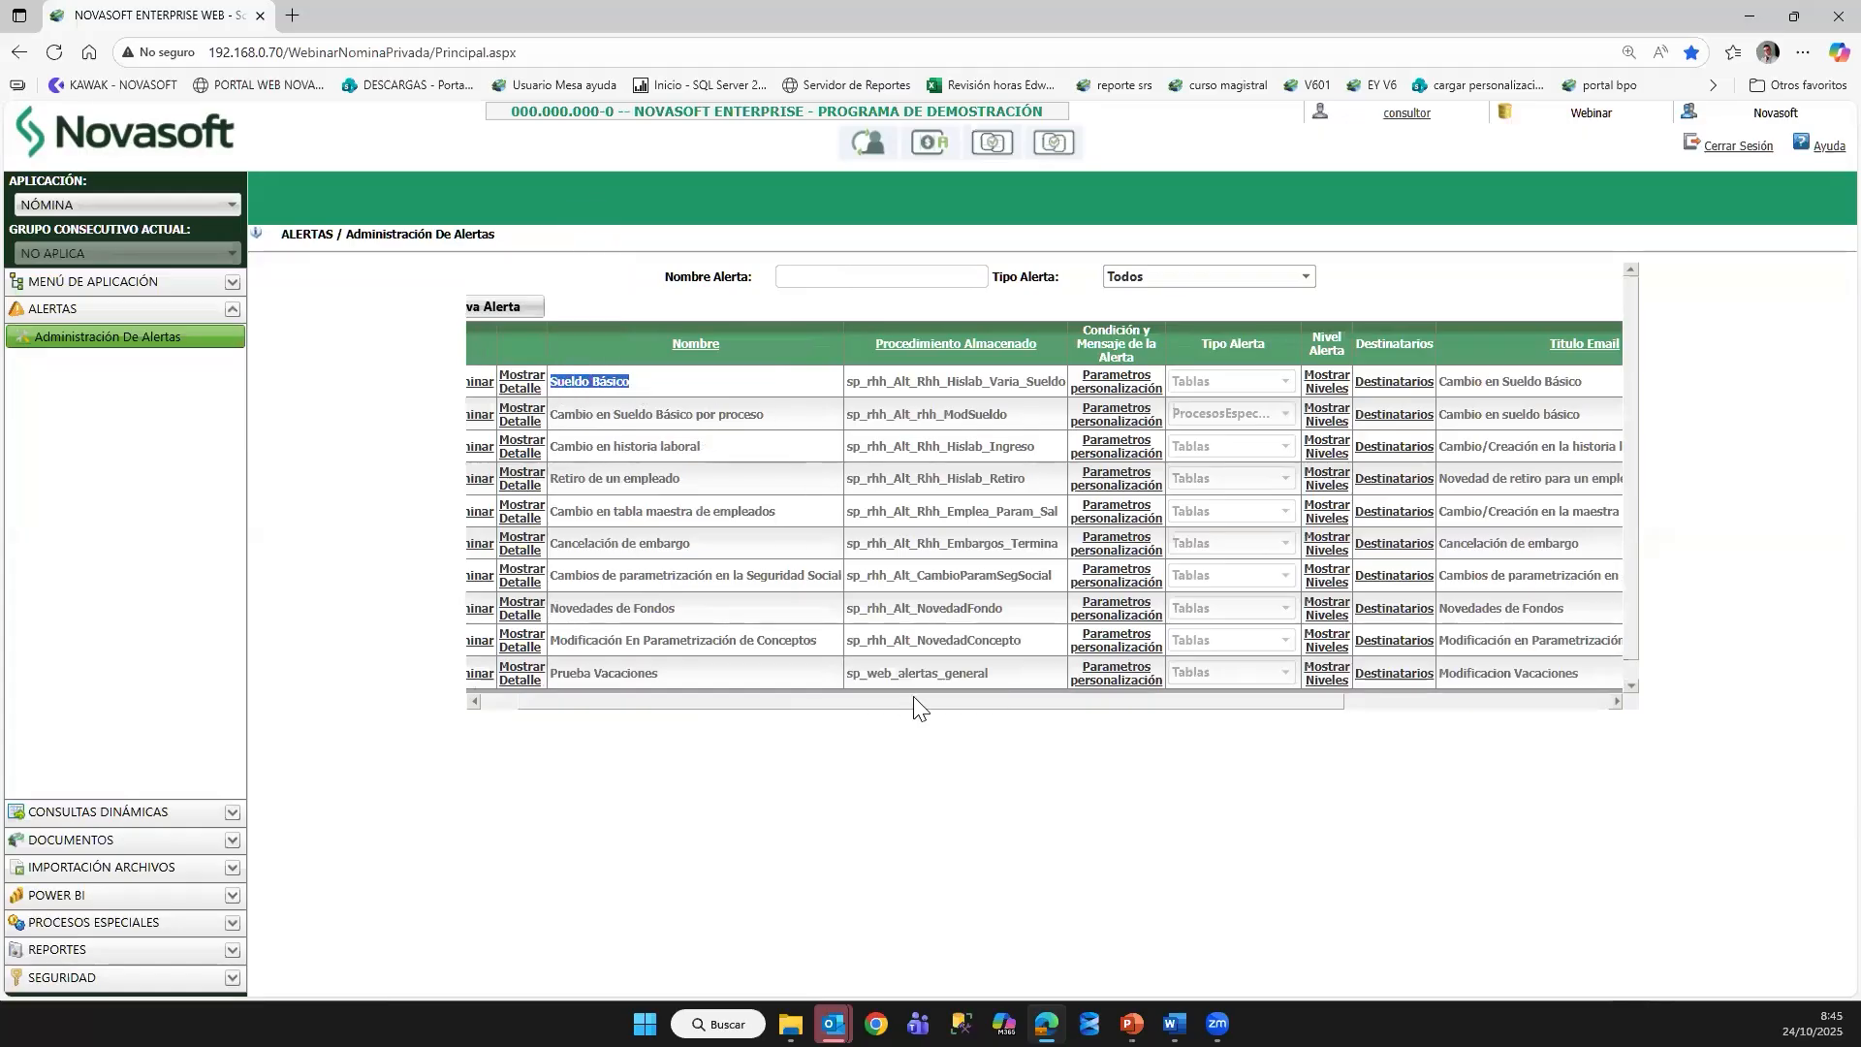
scroll(1093, 705, right, 3)
drag(1092, 697, 1090, 701)
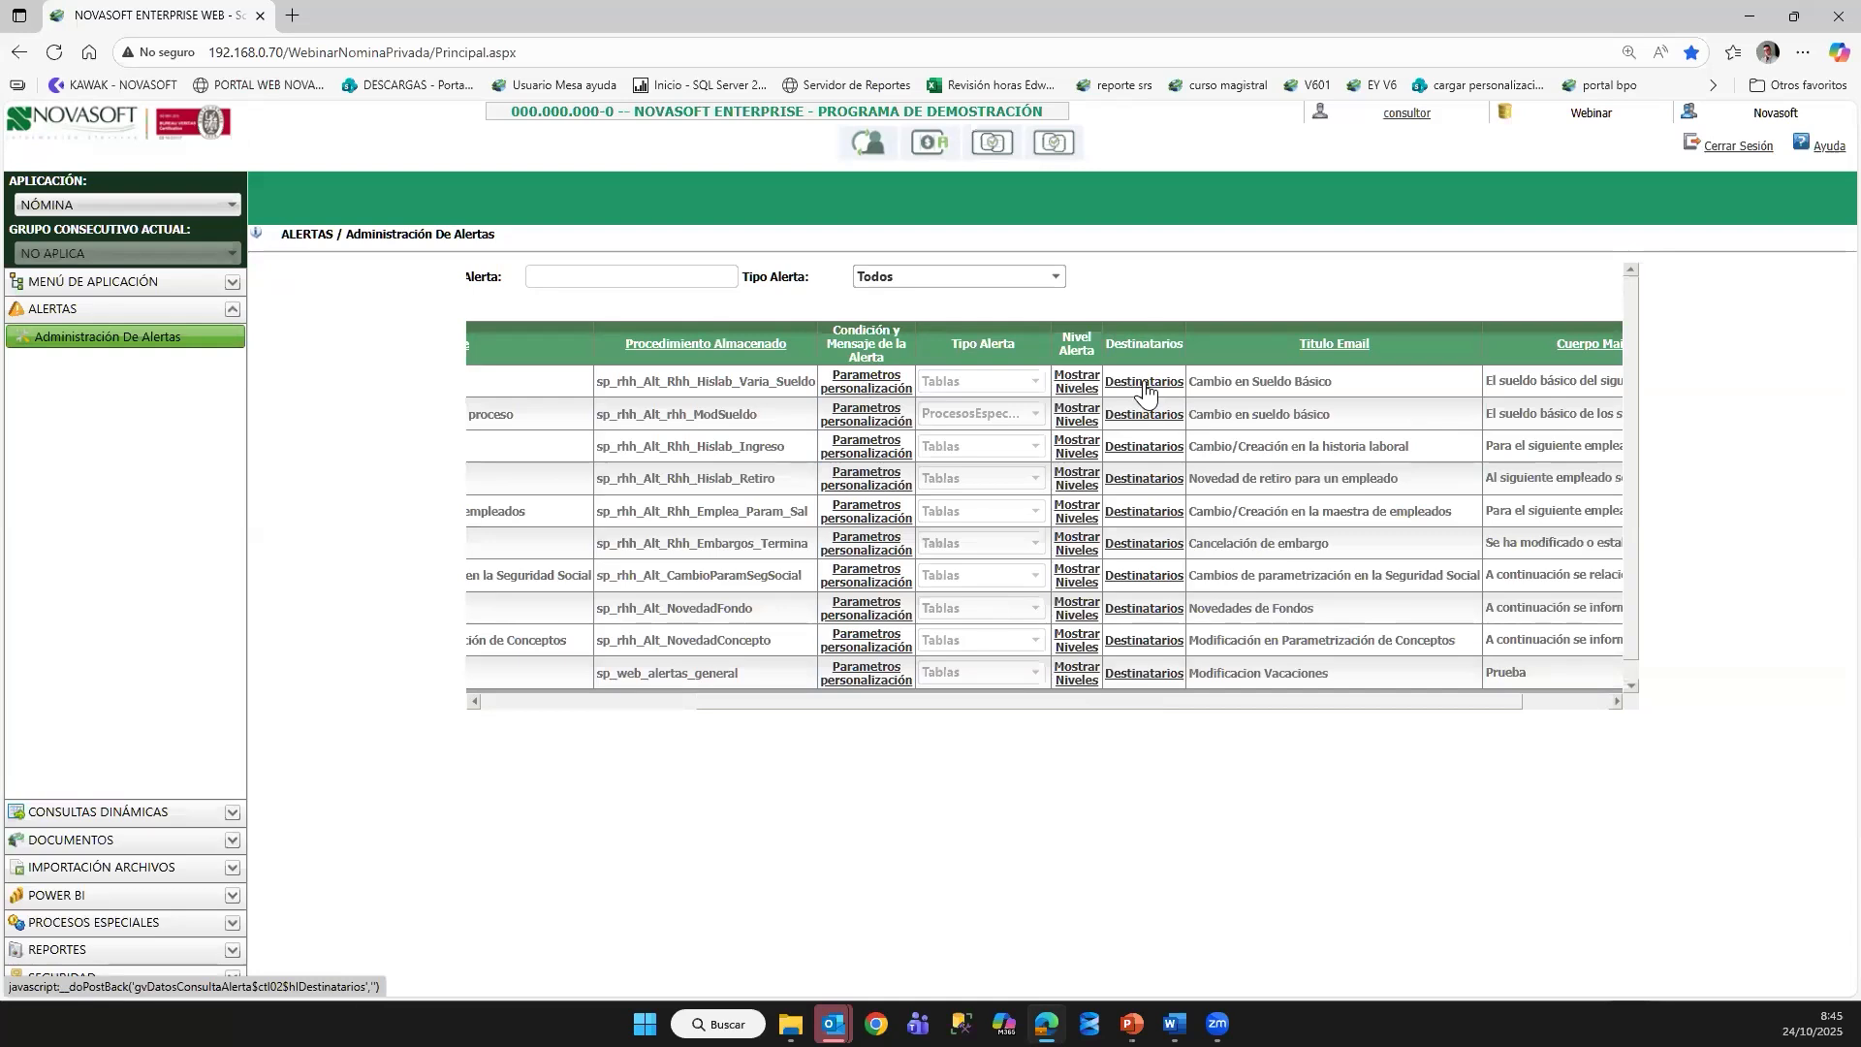
drag(981, 704, 681, 722)
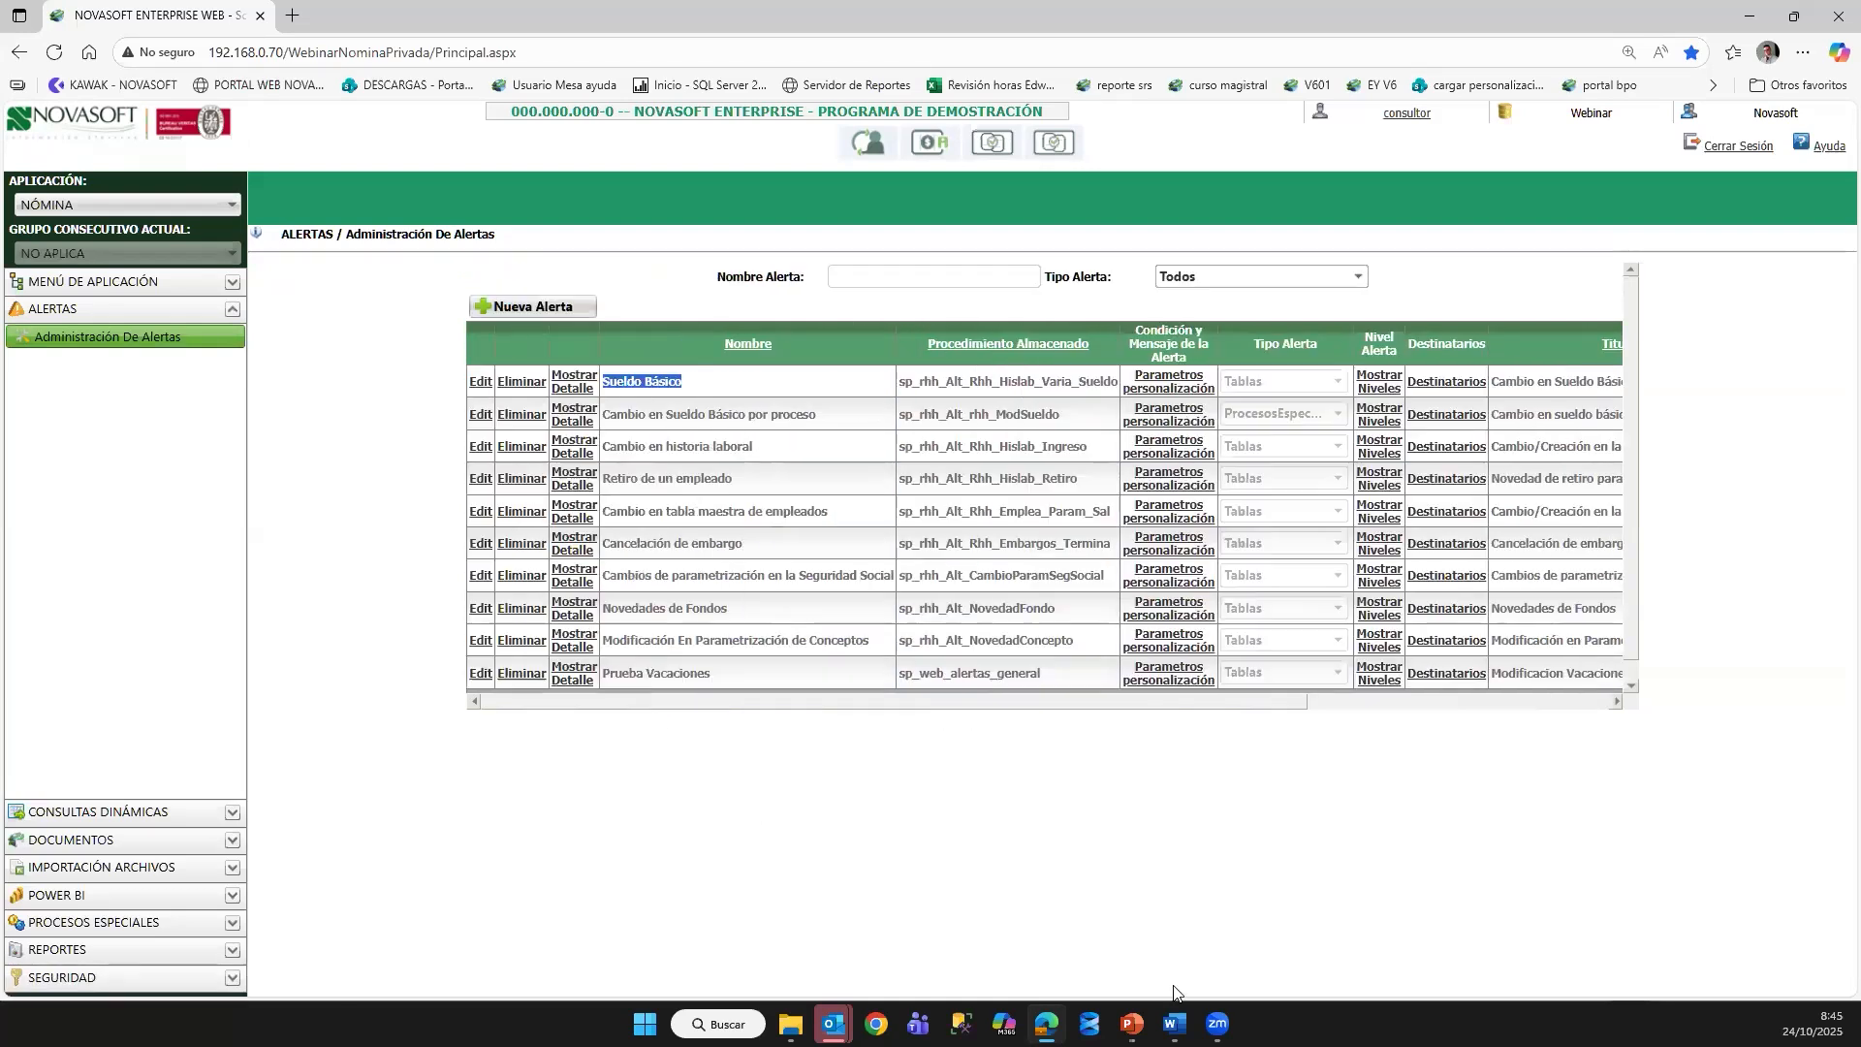
Step: Open Historia Laboral under the employee information and load the employee's record by pasting the employee code from Word
click(1174, 1023)
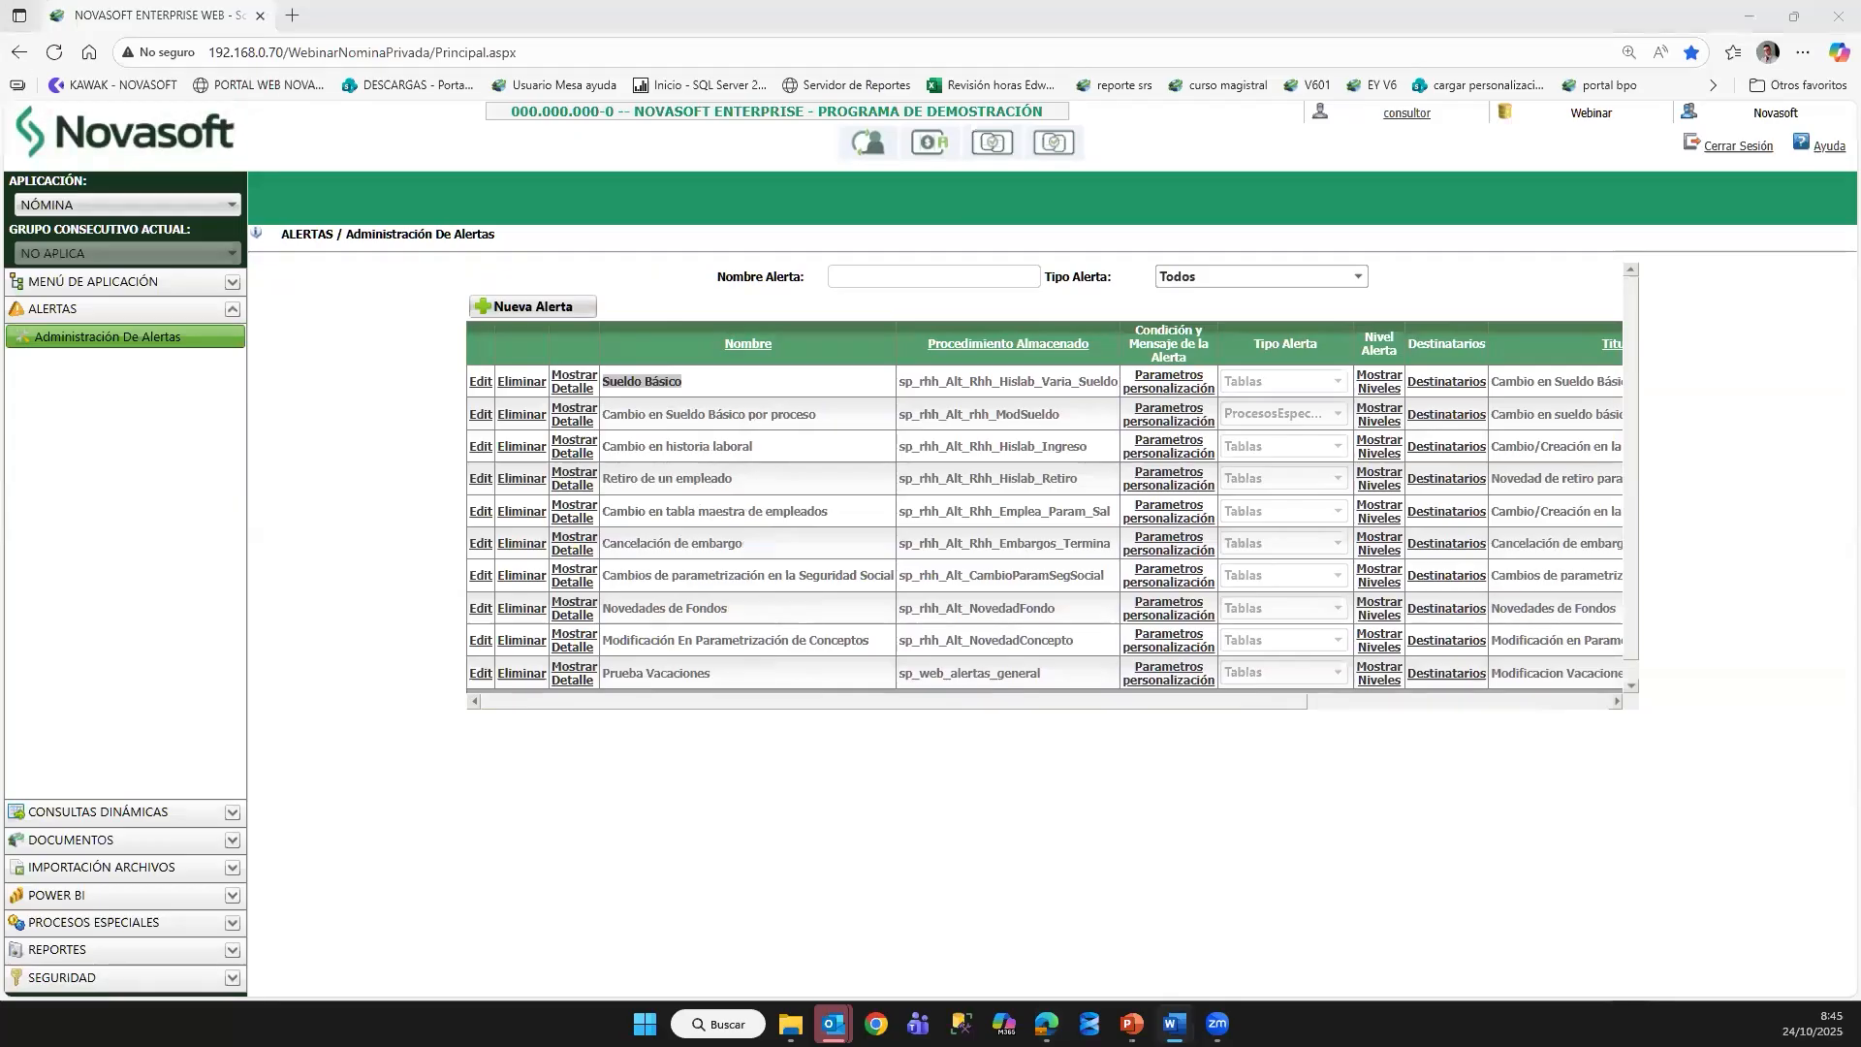
click(184, 283)
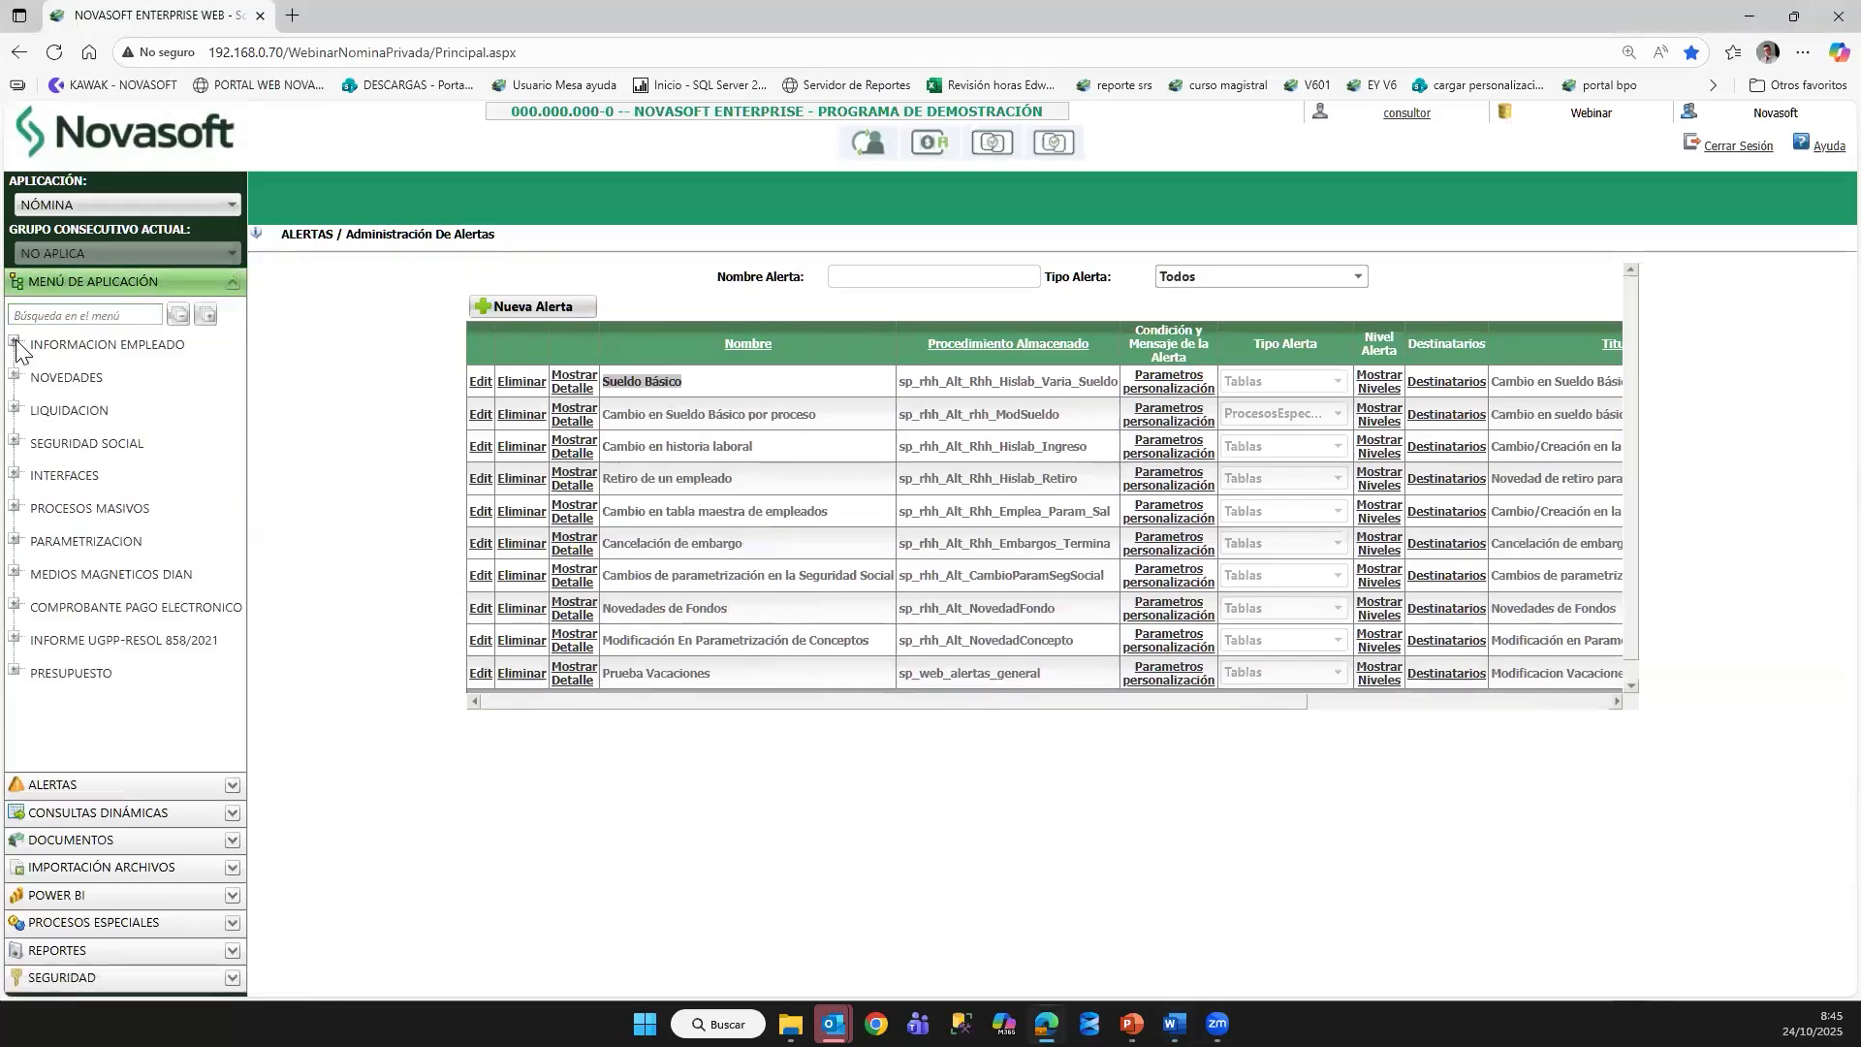
click(15, 341)
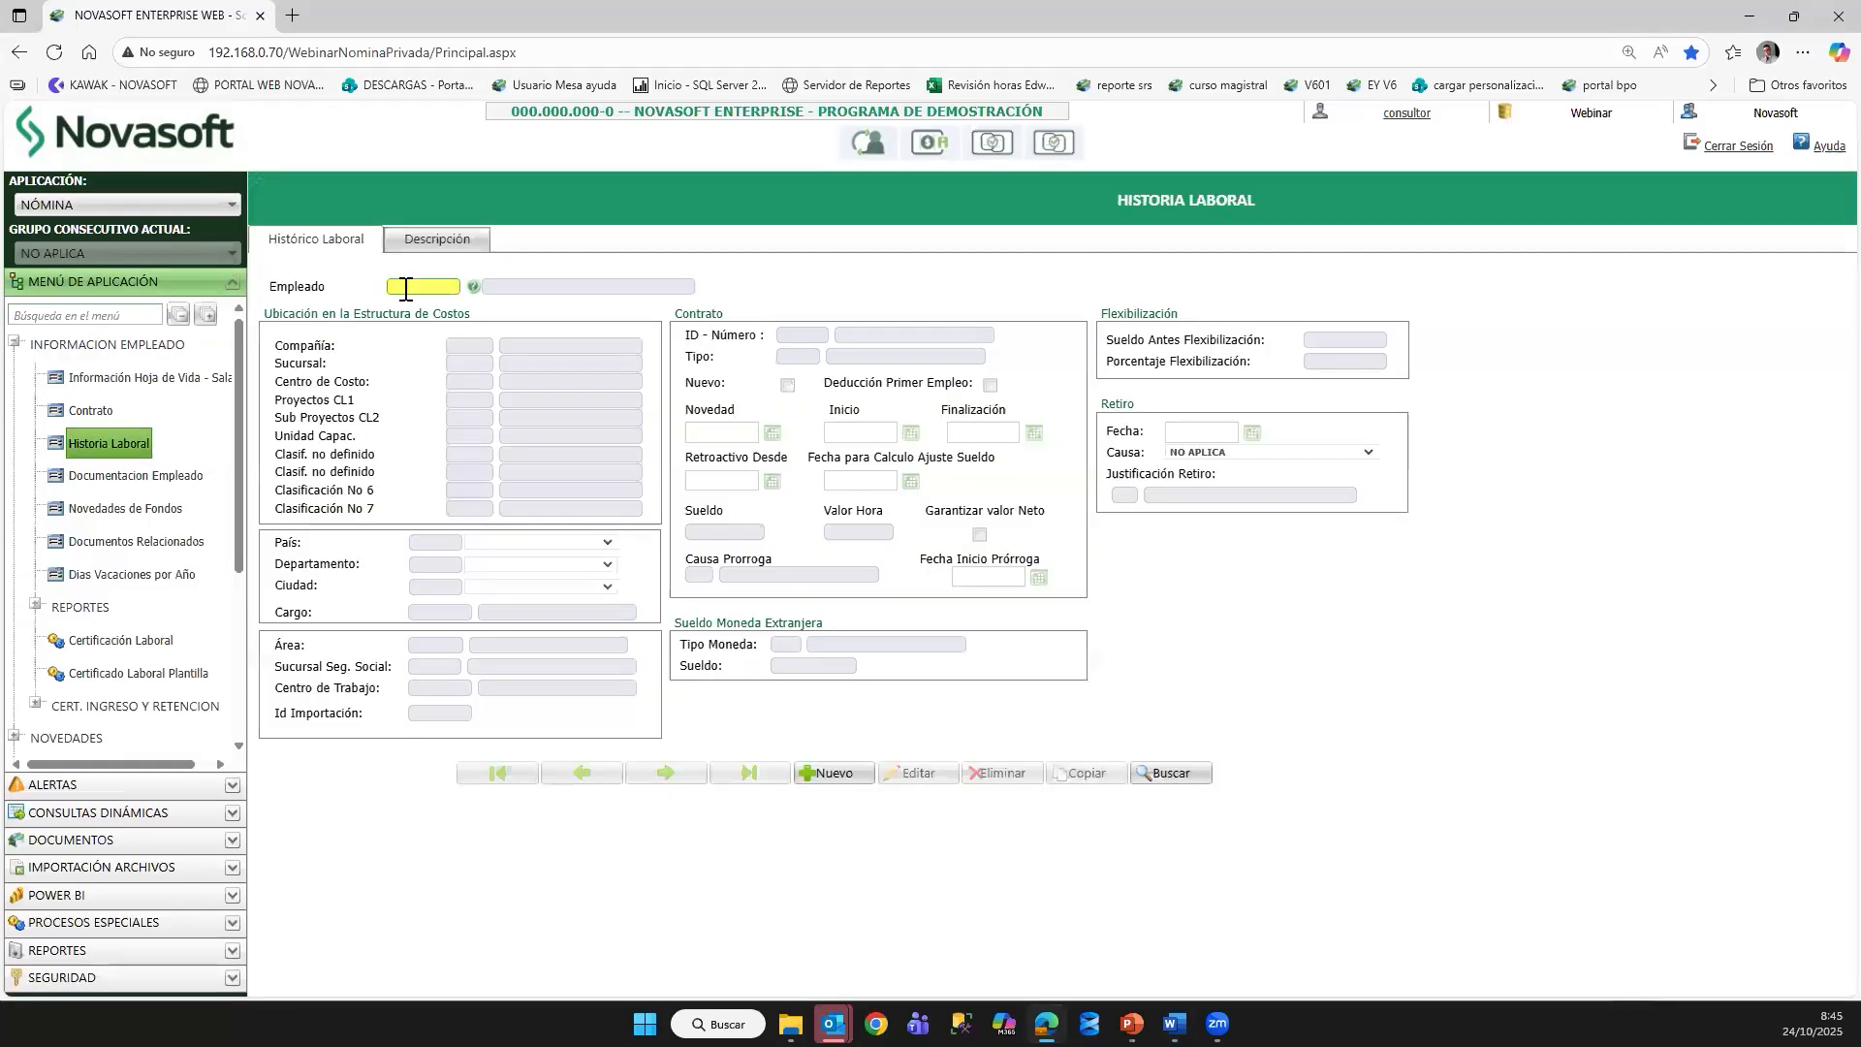
click(406, 289)
key(ctrl+v)
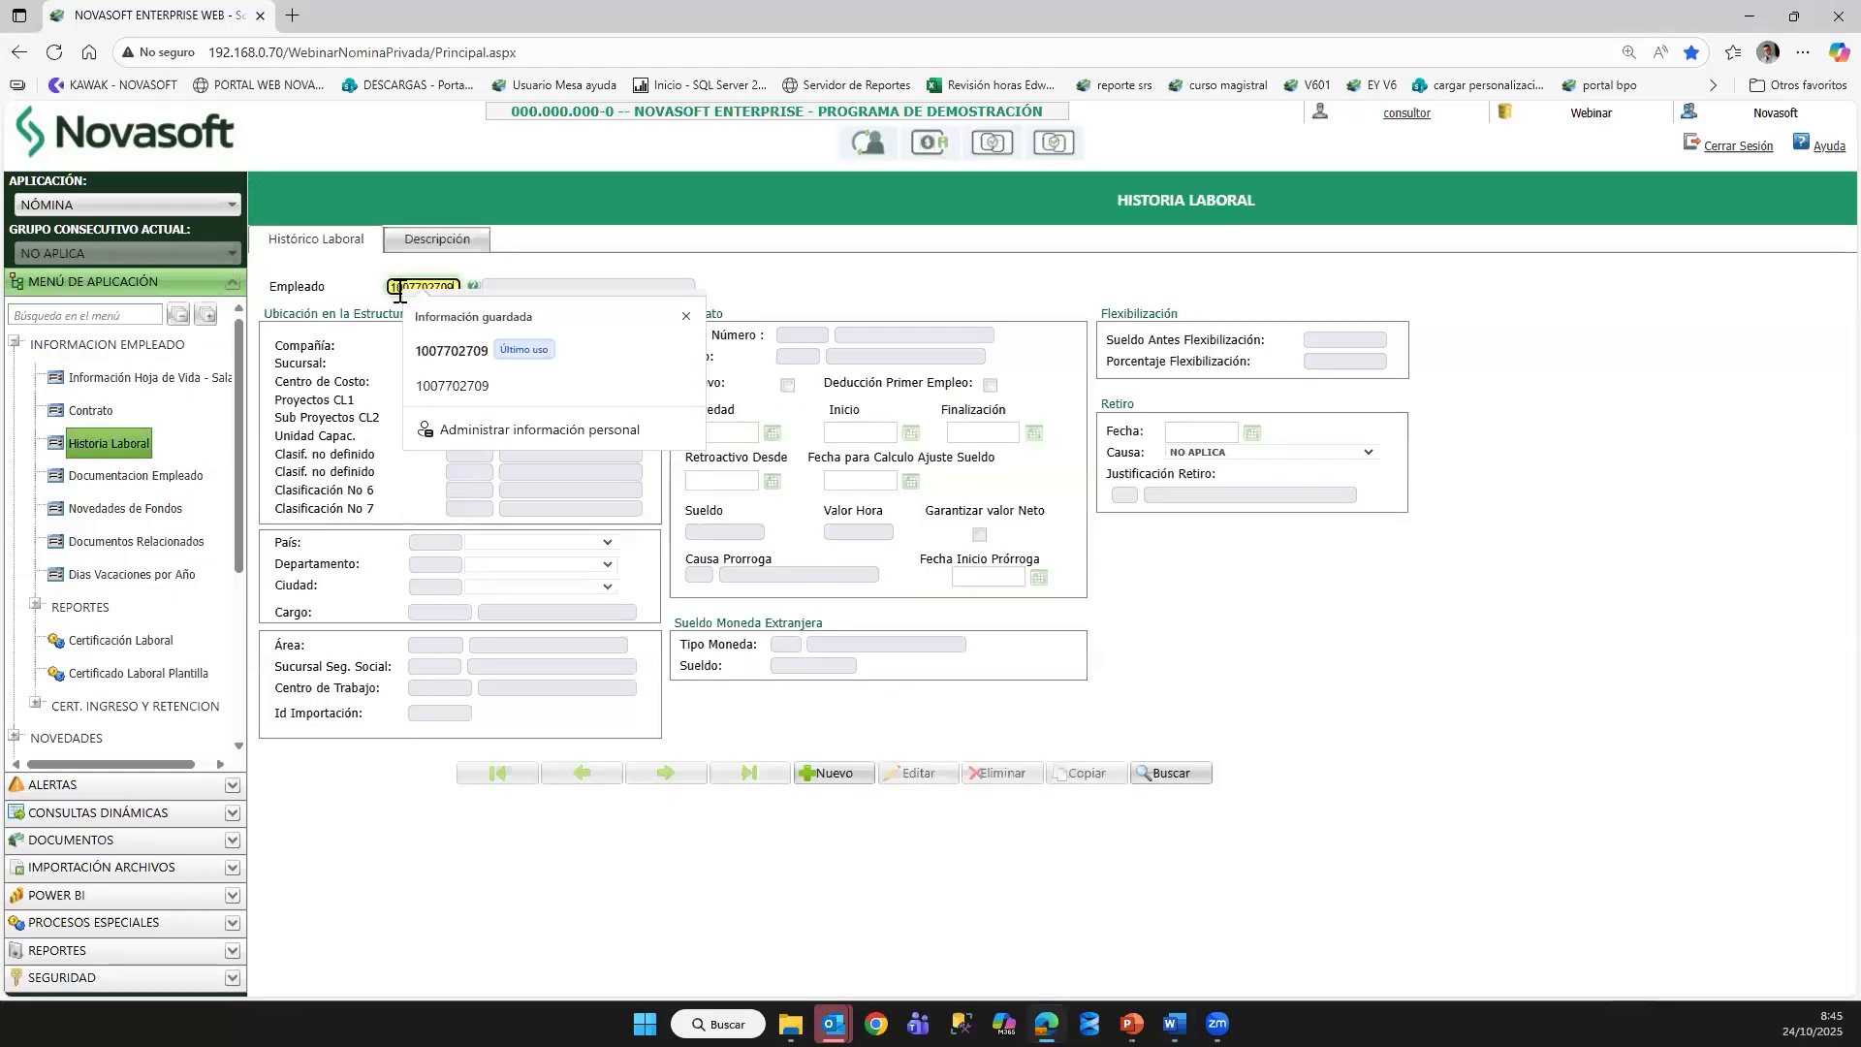
key(Tab)
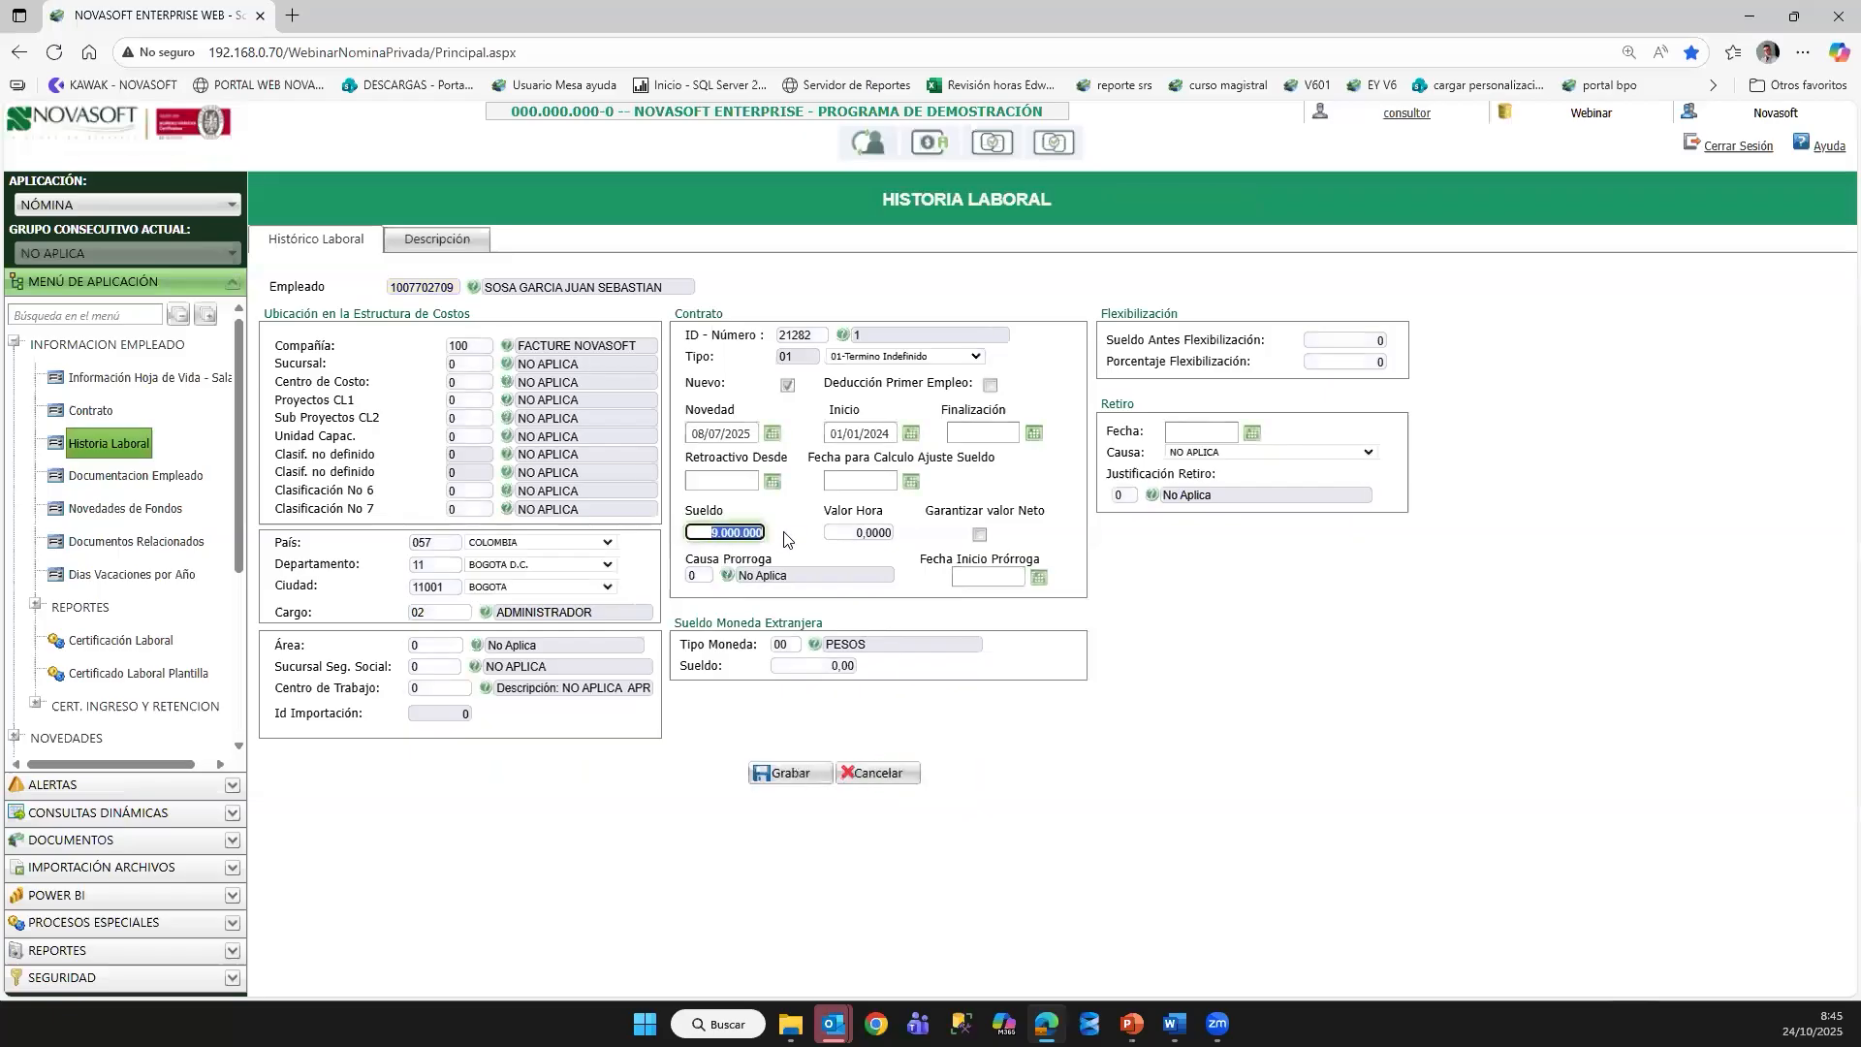
Step: Set the employee's contract salary (Sueldo) to 10000000 and save the employment history record
text(10)
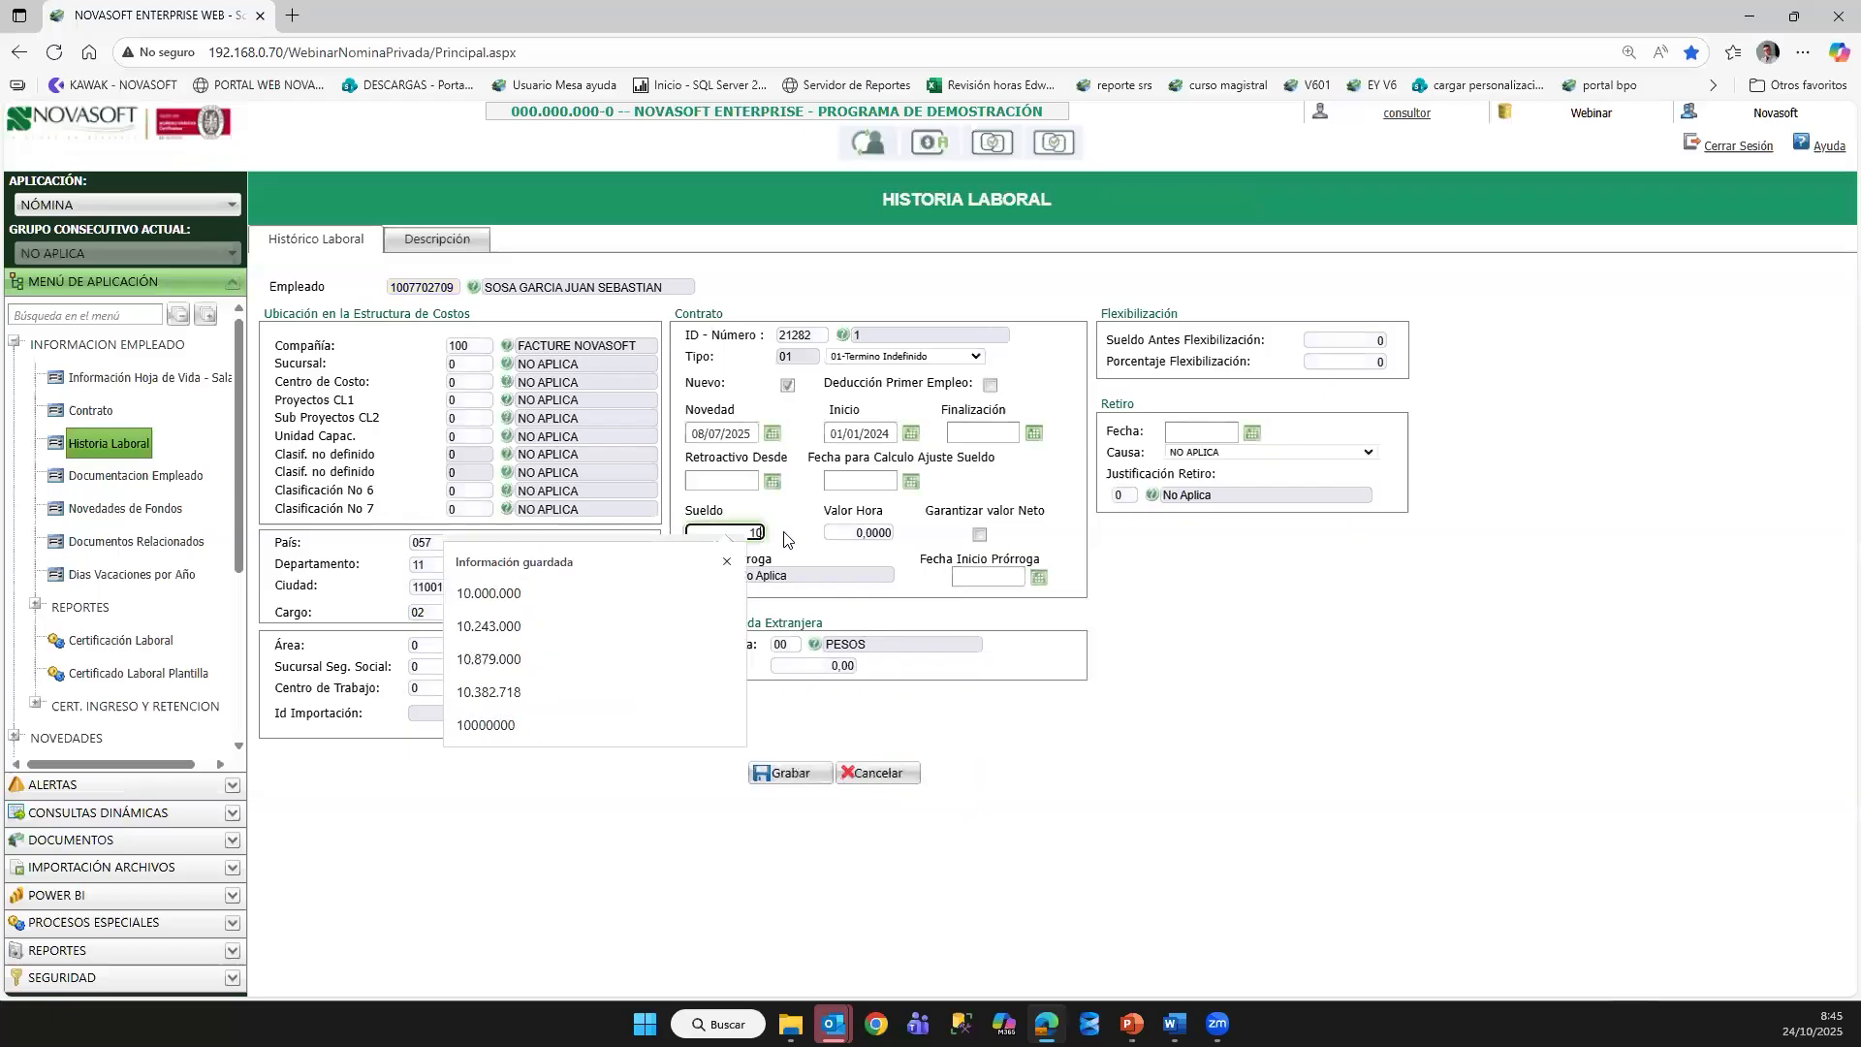
text(00000000)
key(Tab)
click(757, 532)
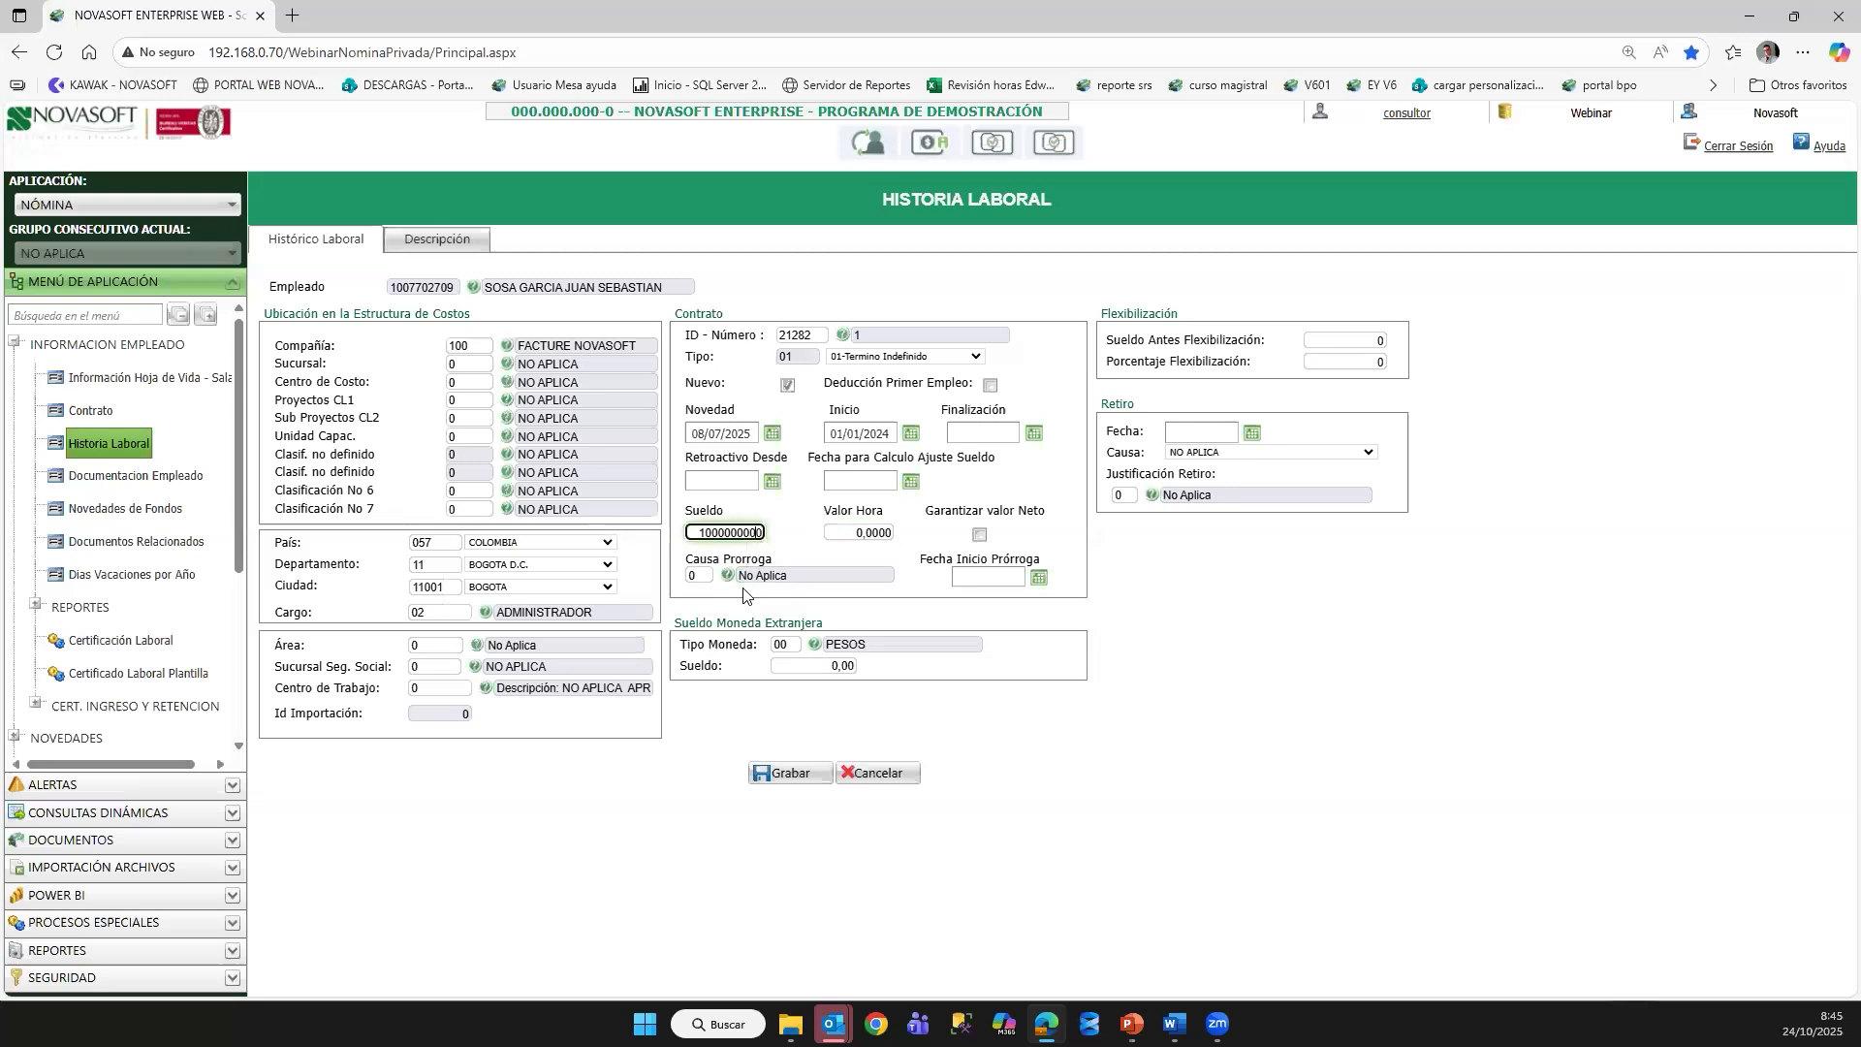
click(776, 776)
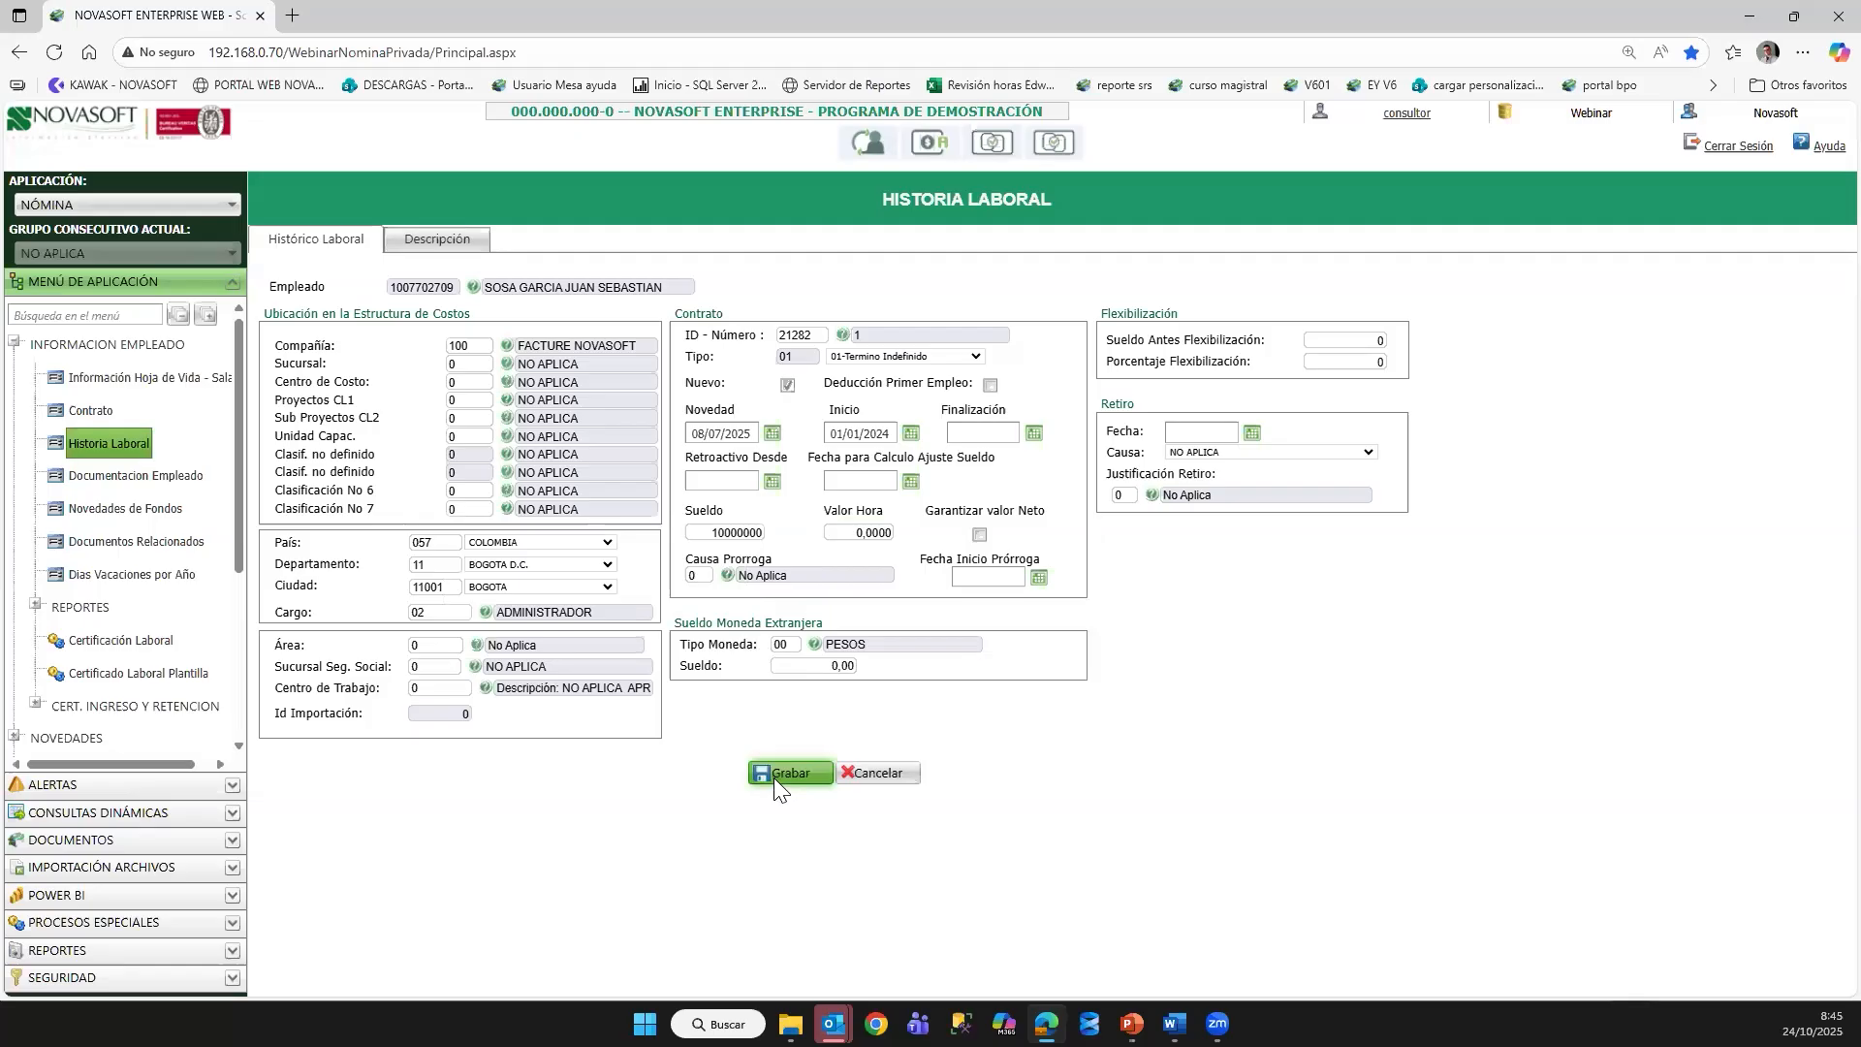
click(773, 775)
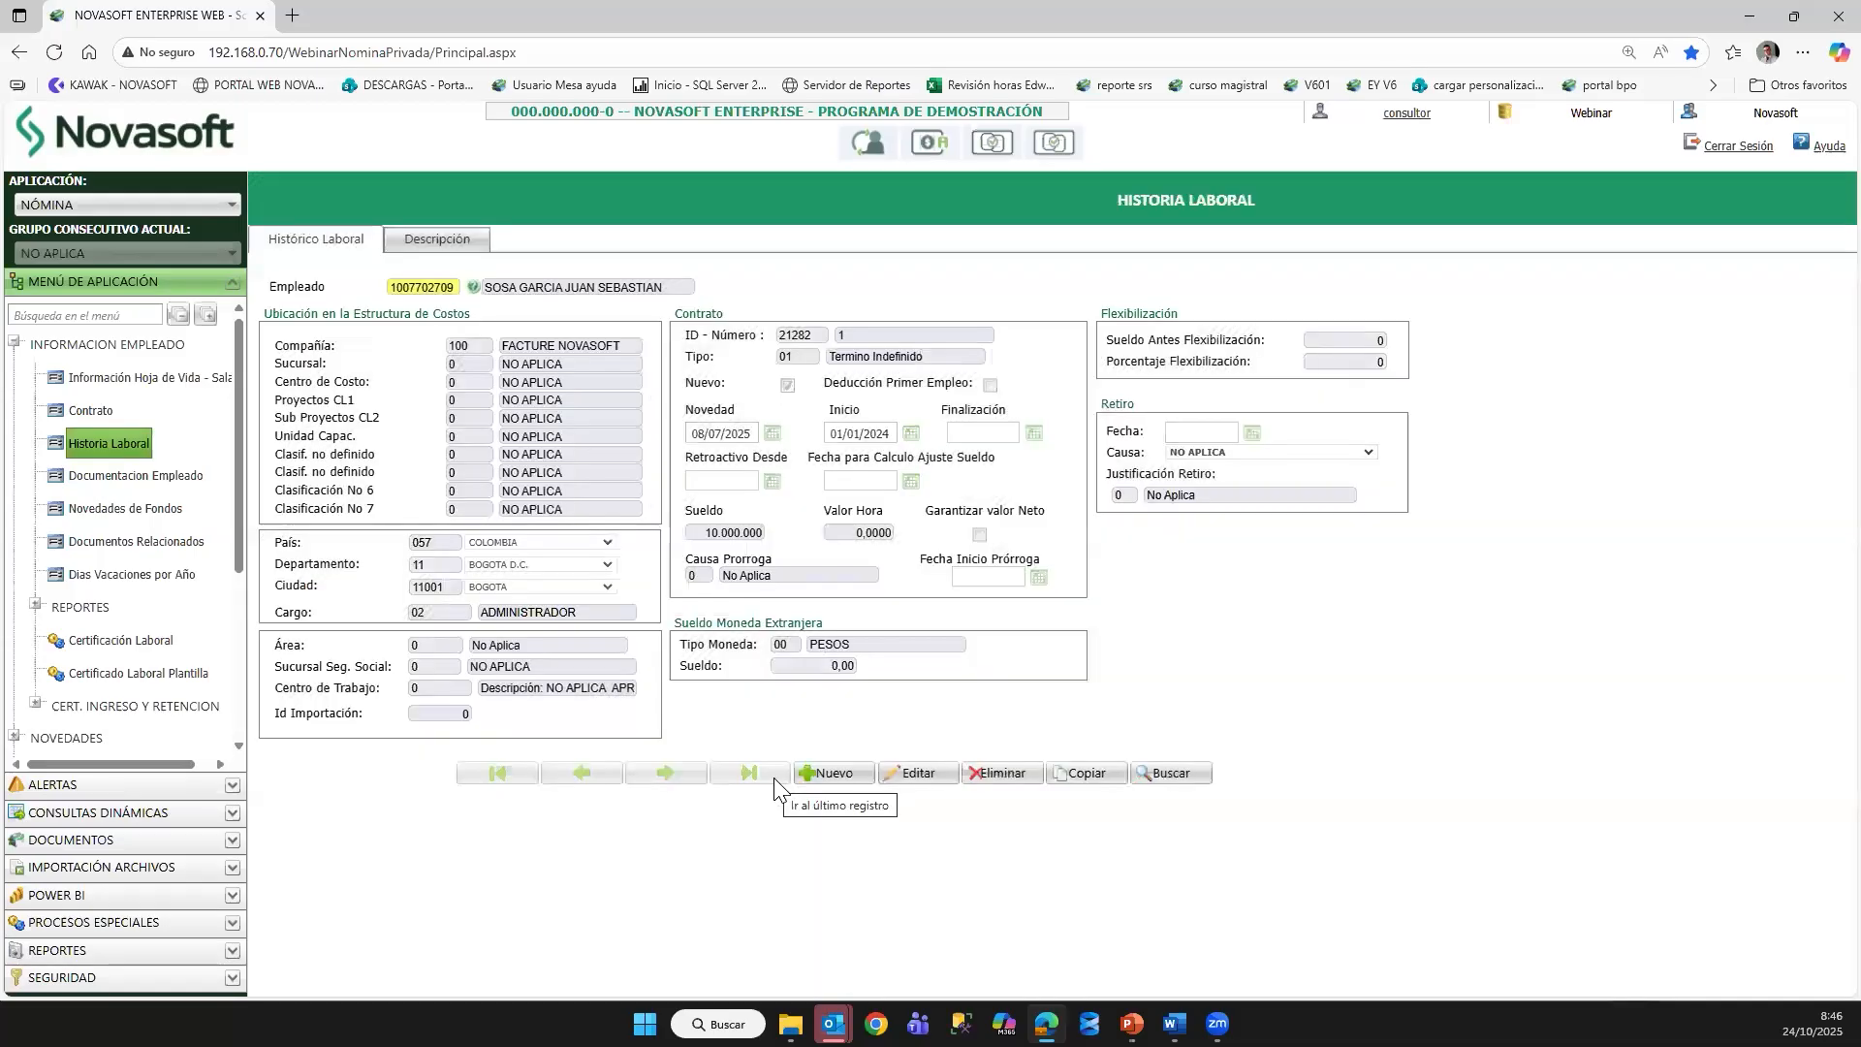
Step: Switch to Outlook and read the Cambio en Sueldo Básico alert e-mail, marking its introductory sentence
mouse_move(834, 1024)
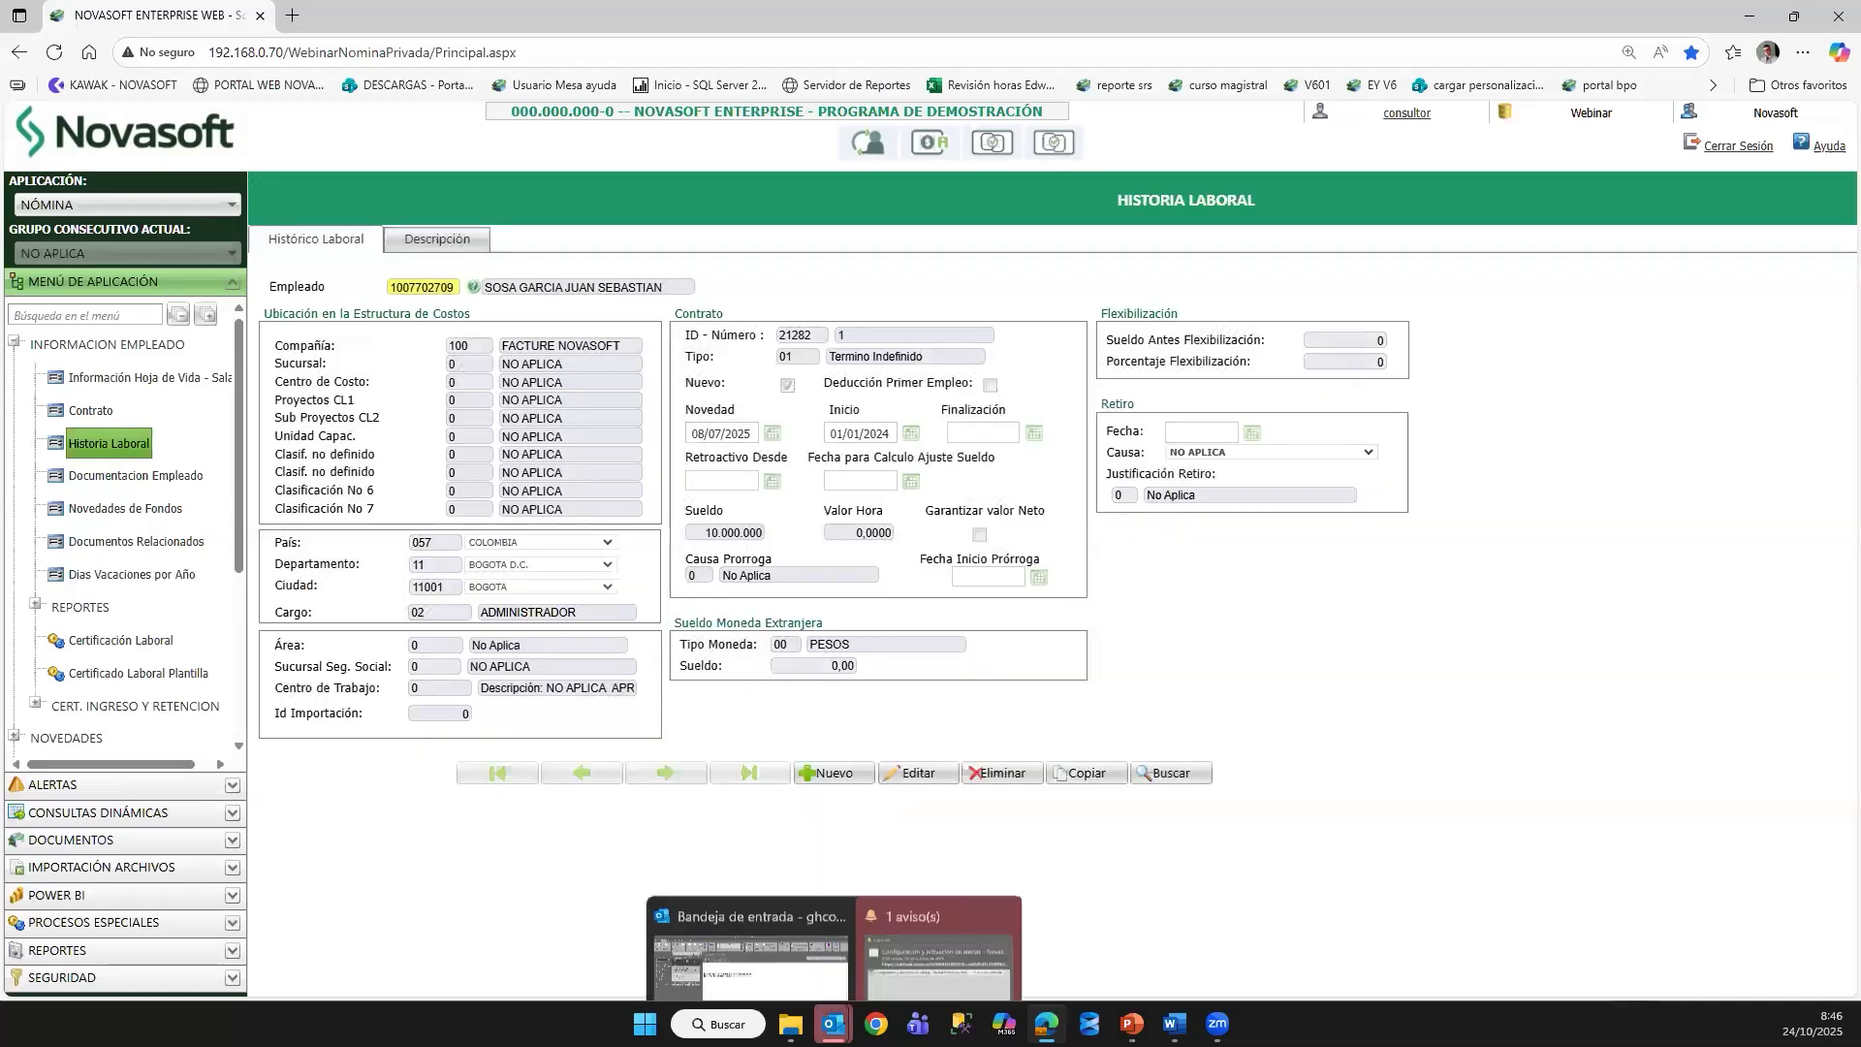
click(780, 935)
click(273, 322)
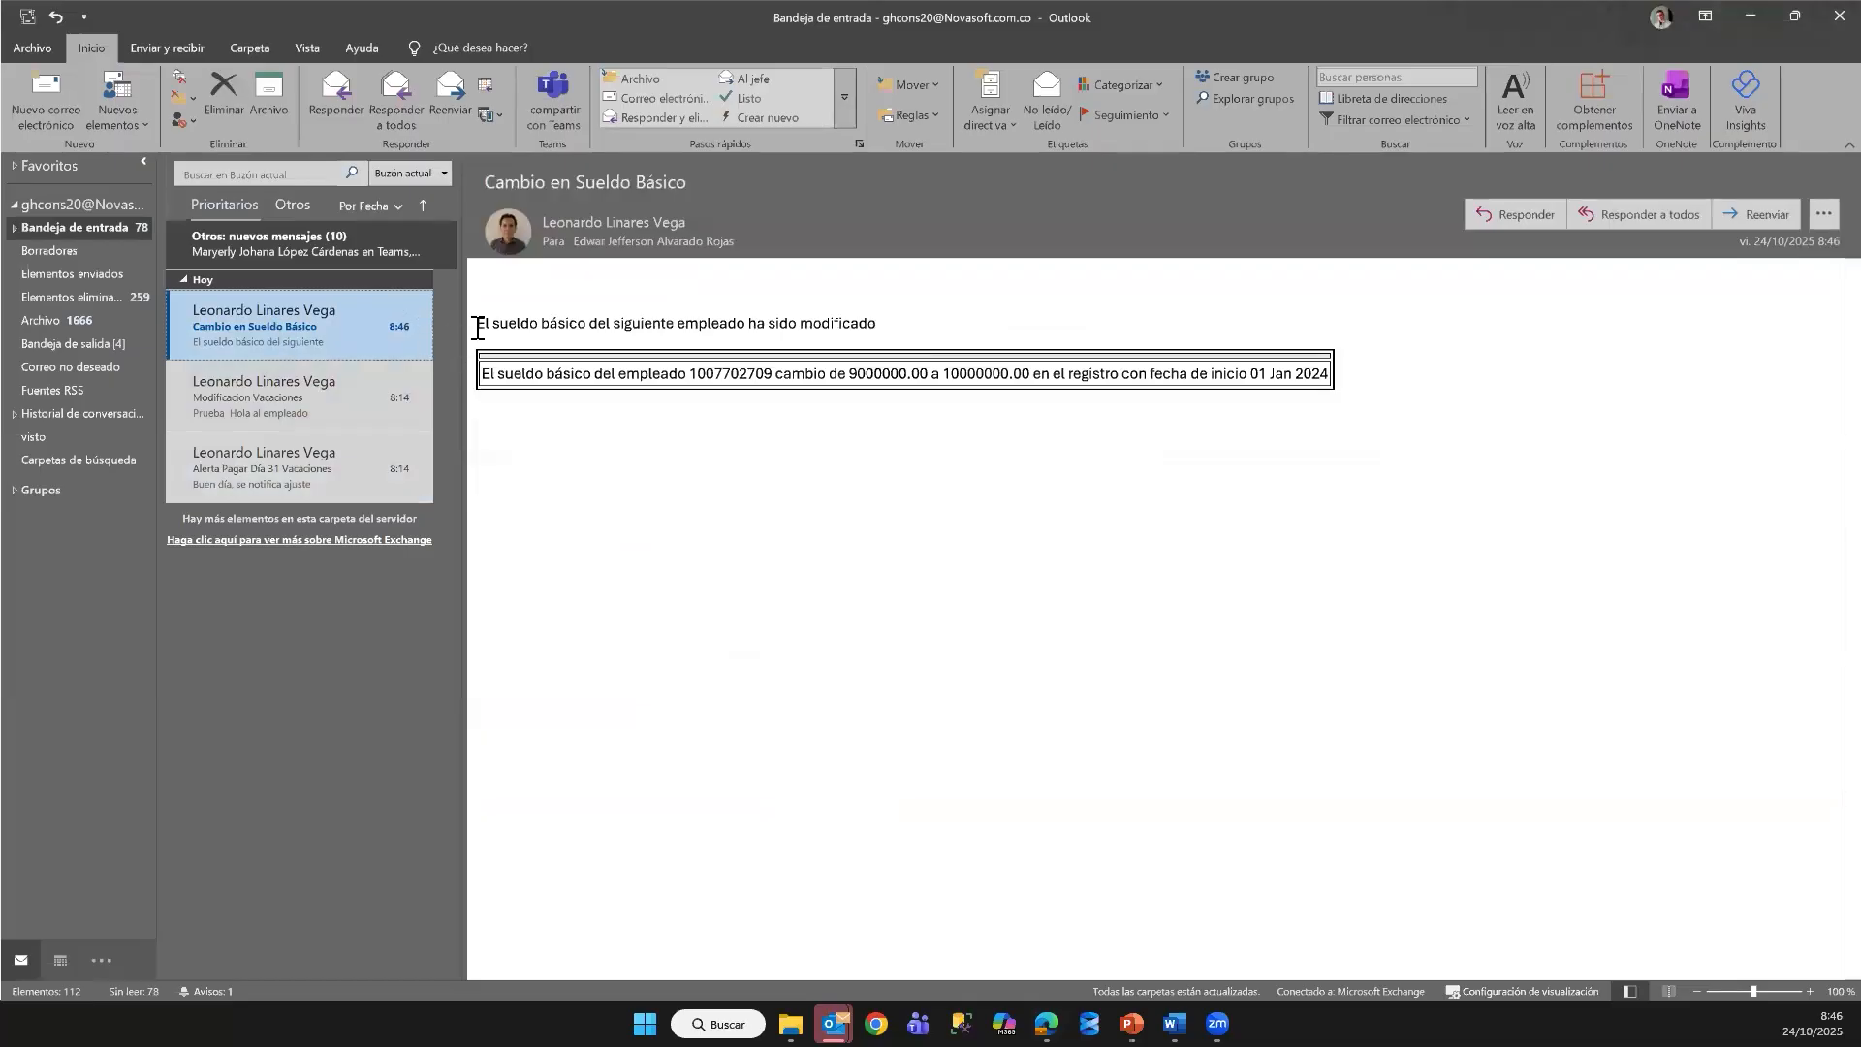
drag(477, 326, 896, 324)
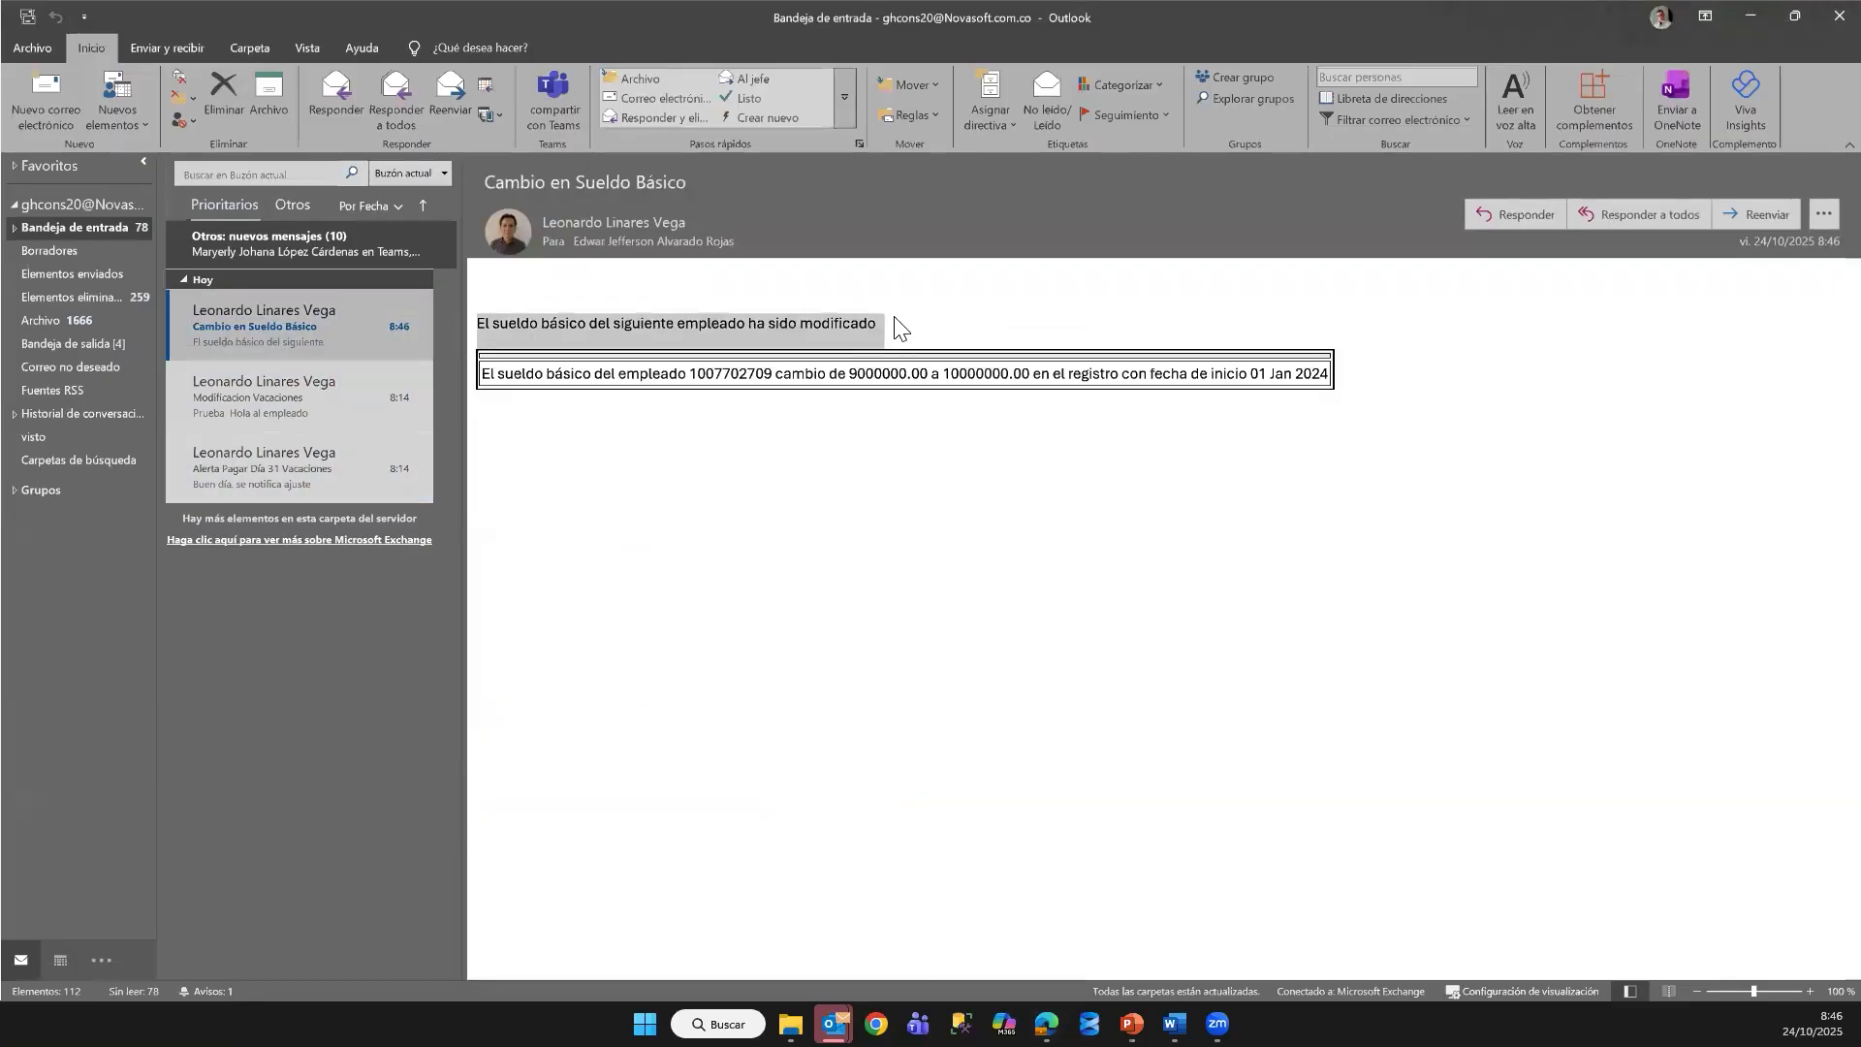
click(896, 315)
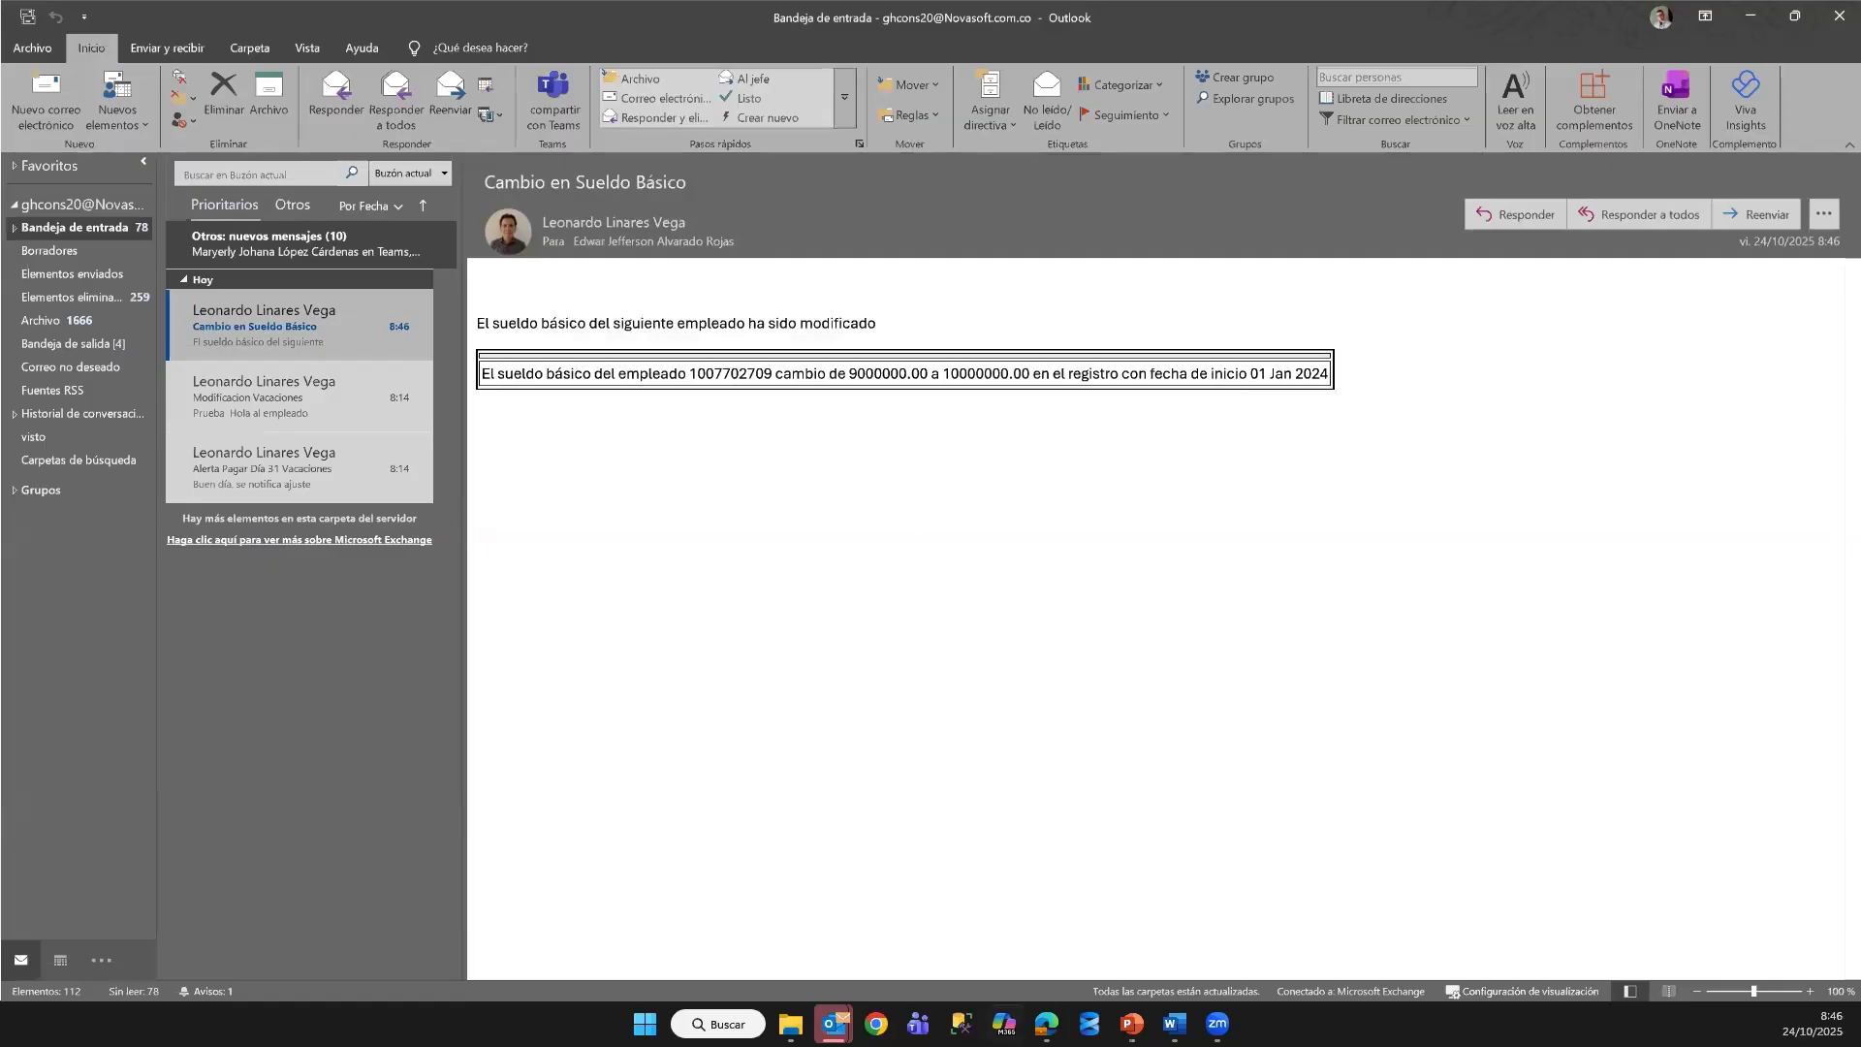
Step: Return to Novasoft, review the list in Administración De Alertas, and open the Conceptos form by searching for agru
click(1047, 1023)
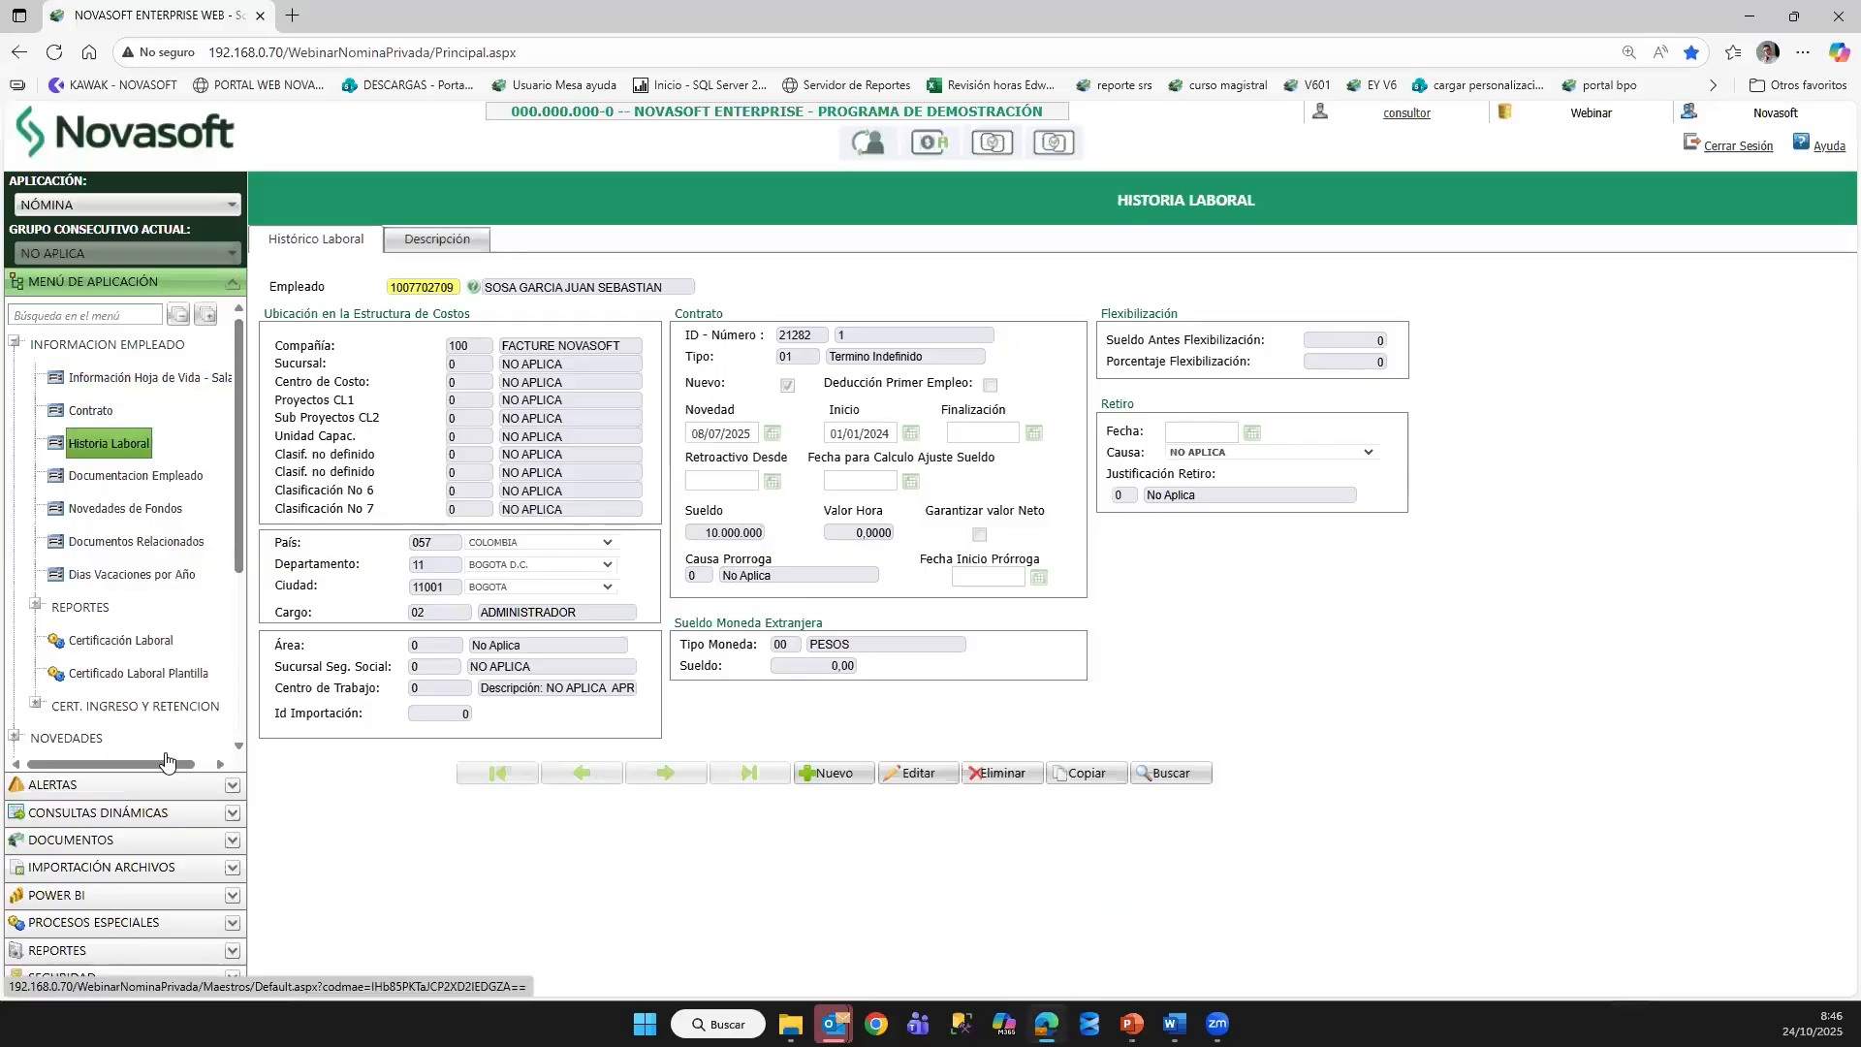
click(155, 783)
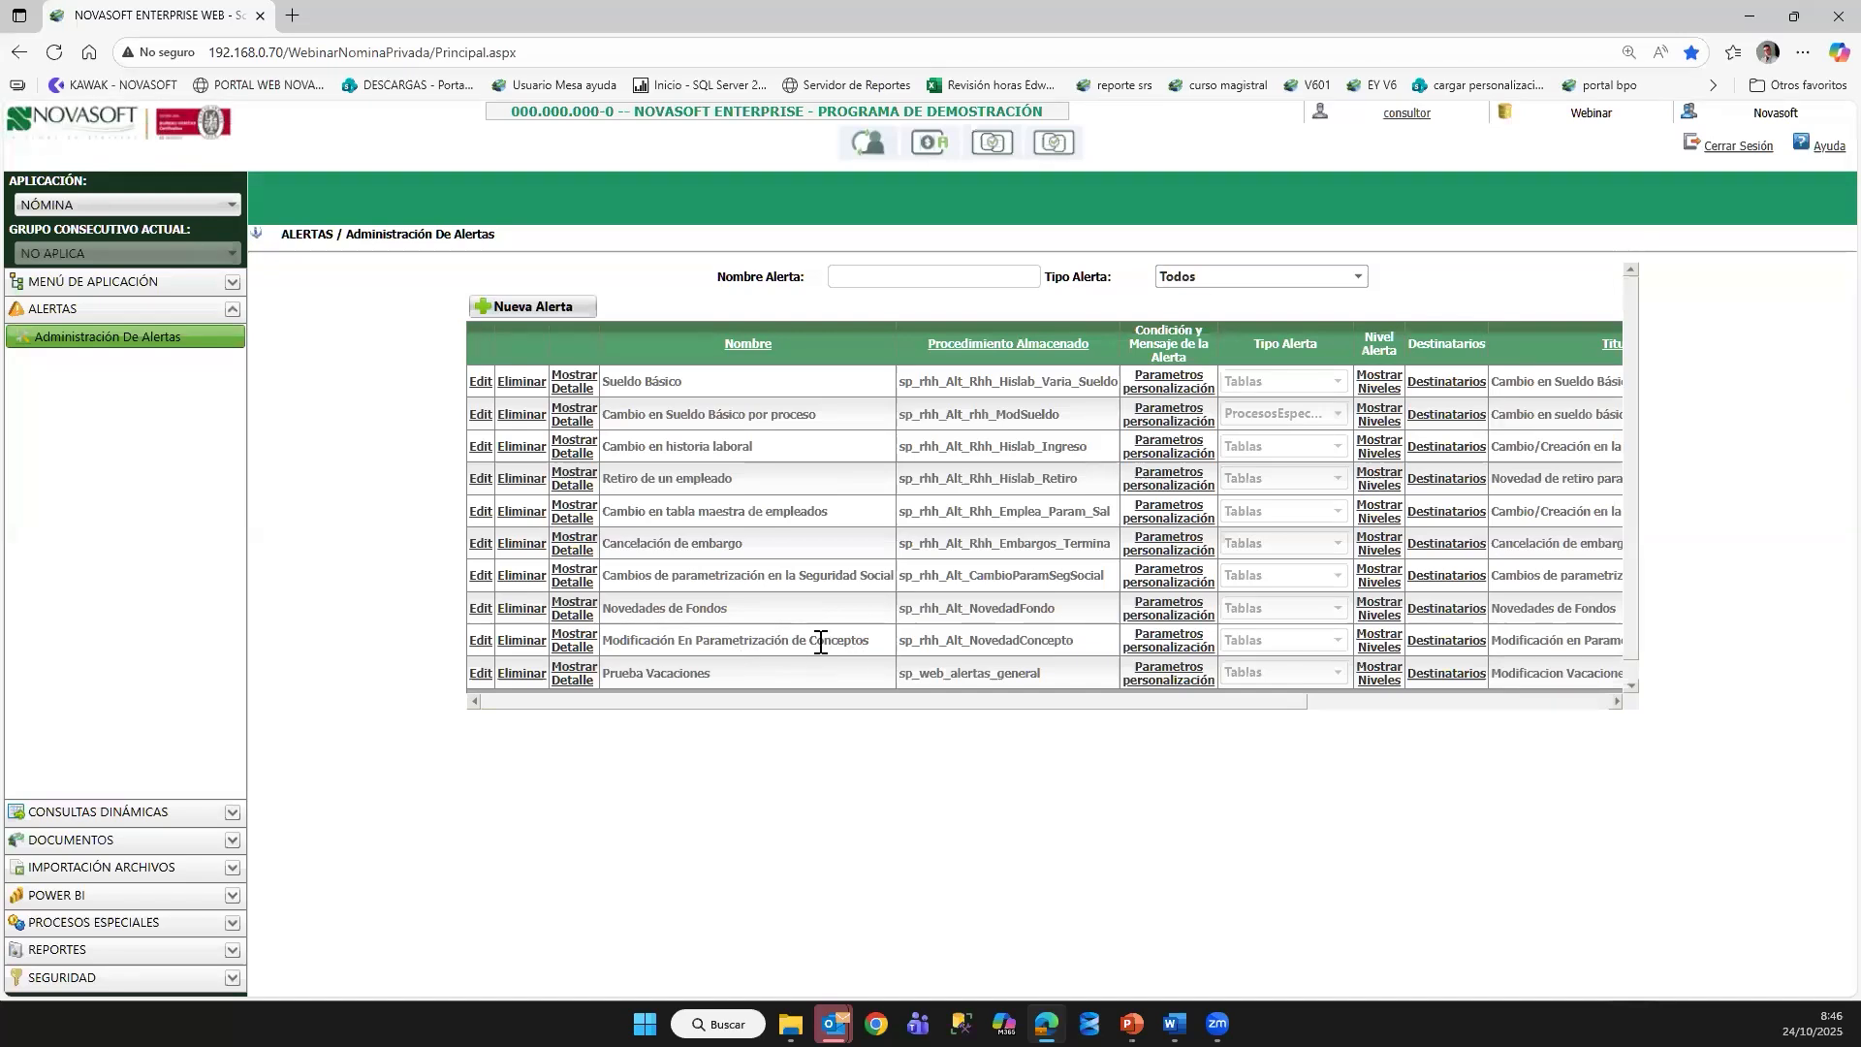
click(93, 282)
click(86, 324)
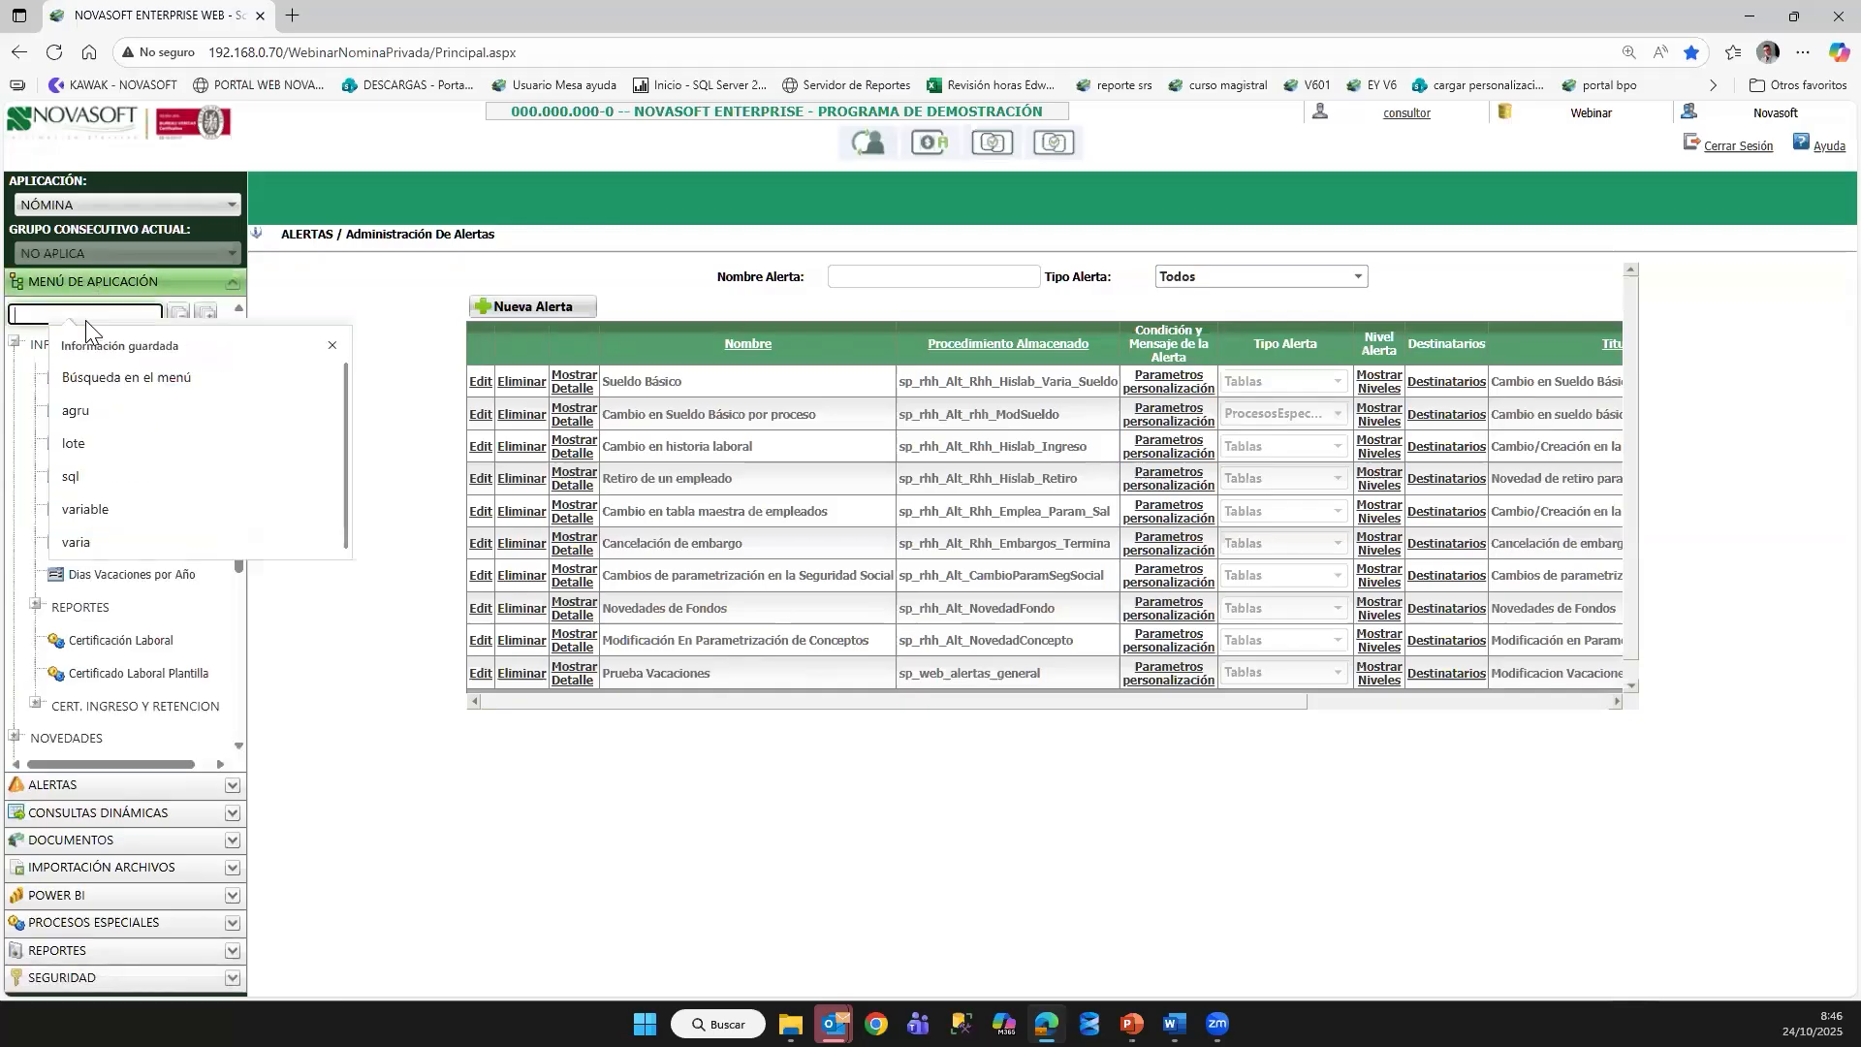
text(agru)
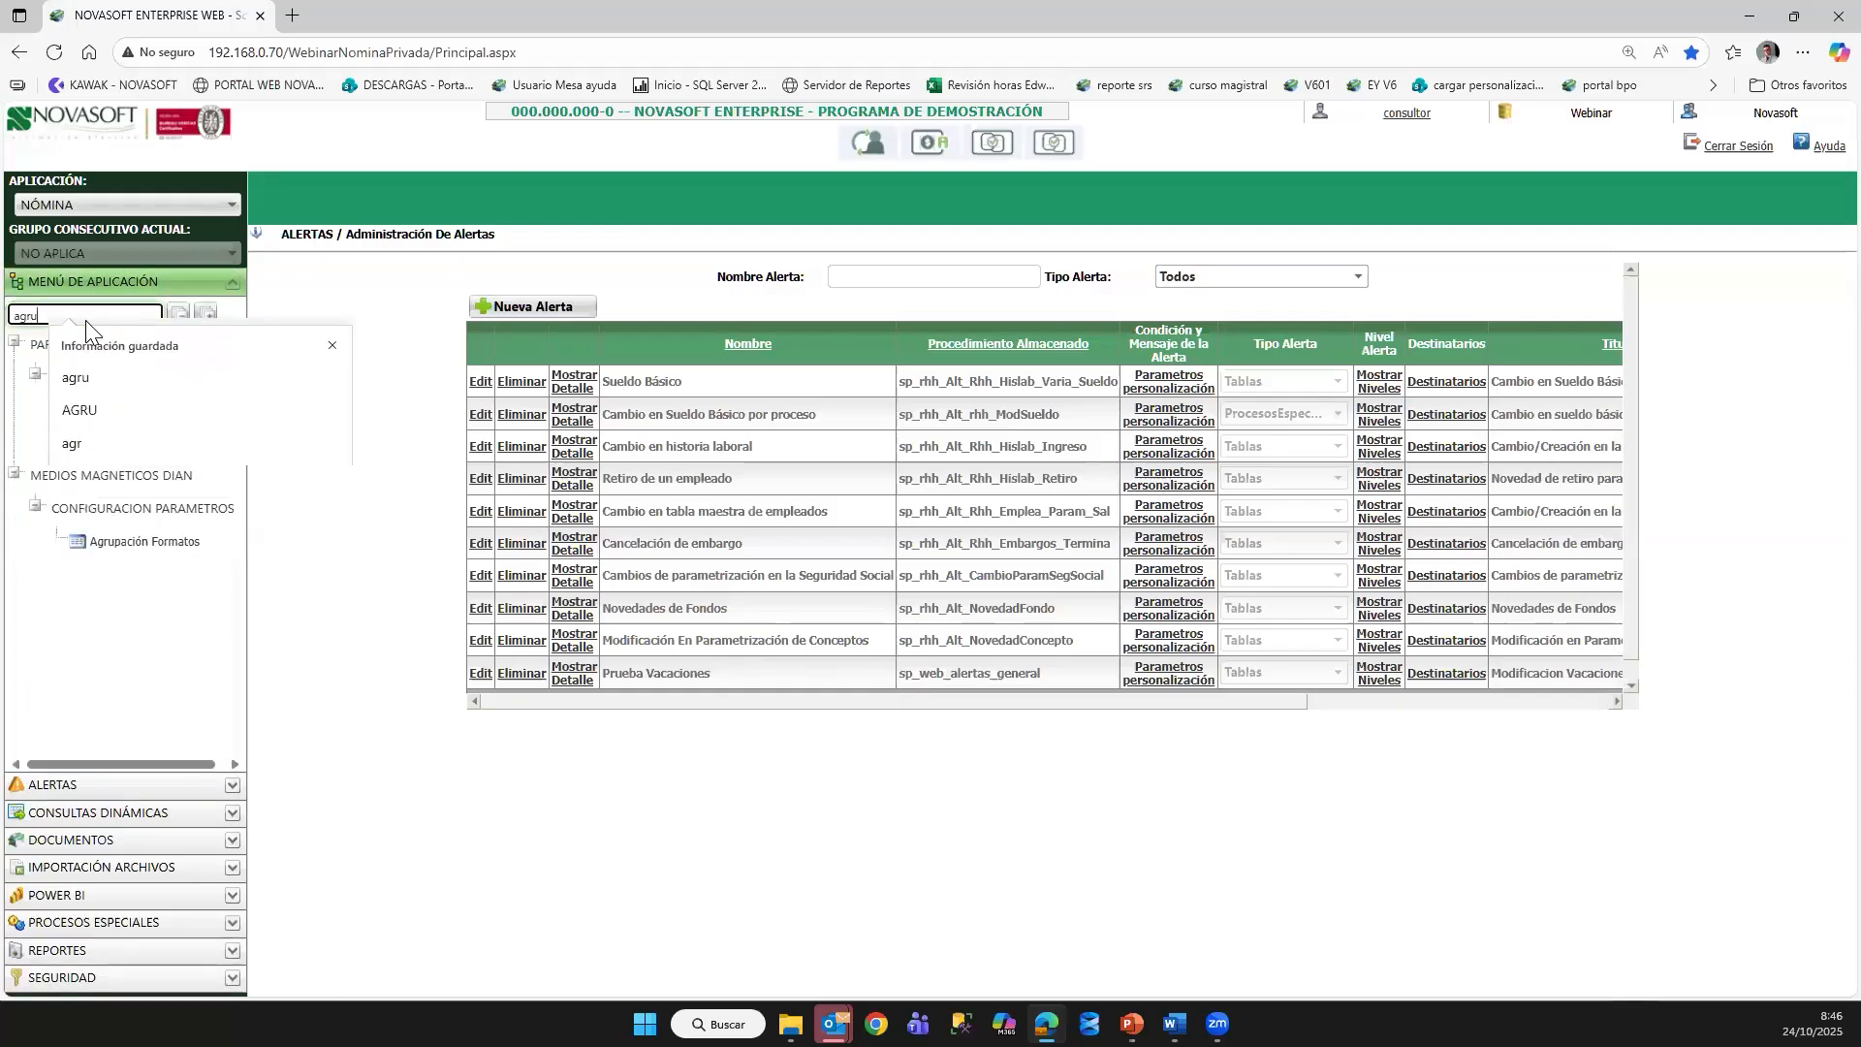
click(302, 270)
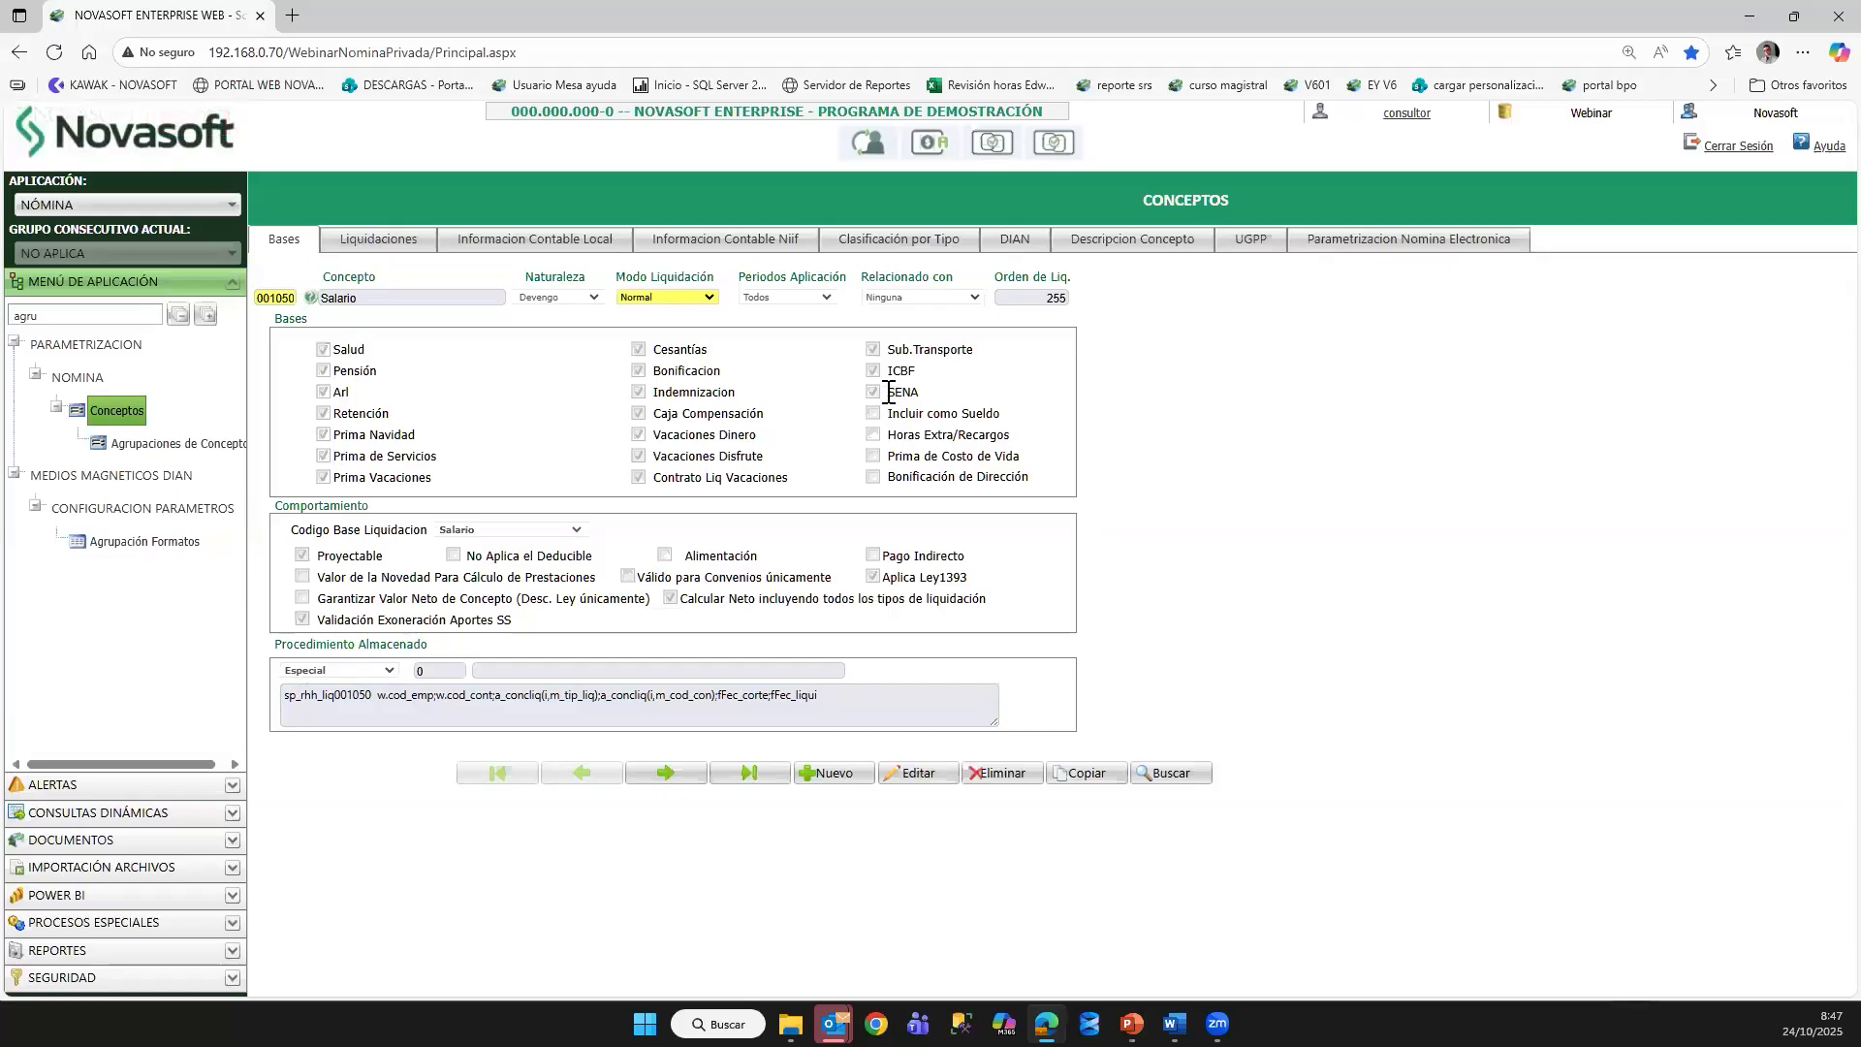
Step: Disable the Indemnizacion, Pensión and Caja Compensación bases of concept 001050 Salario and save the record
click(906, 776)
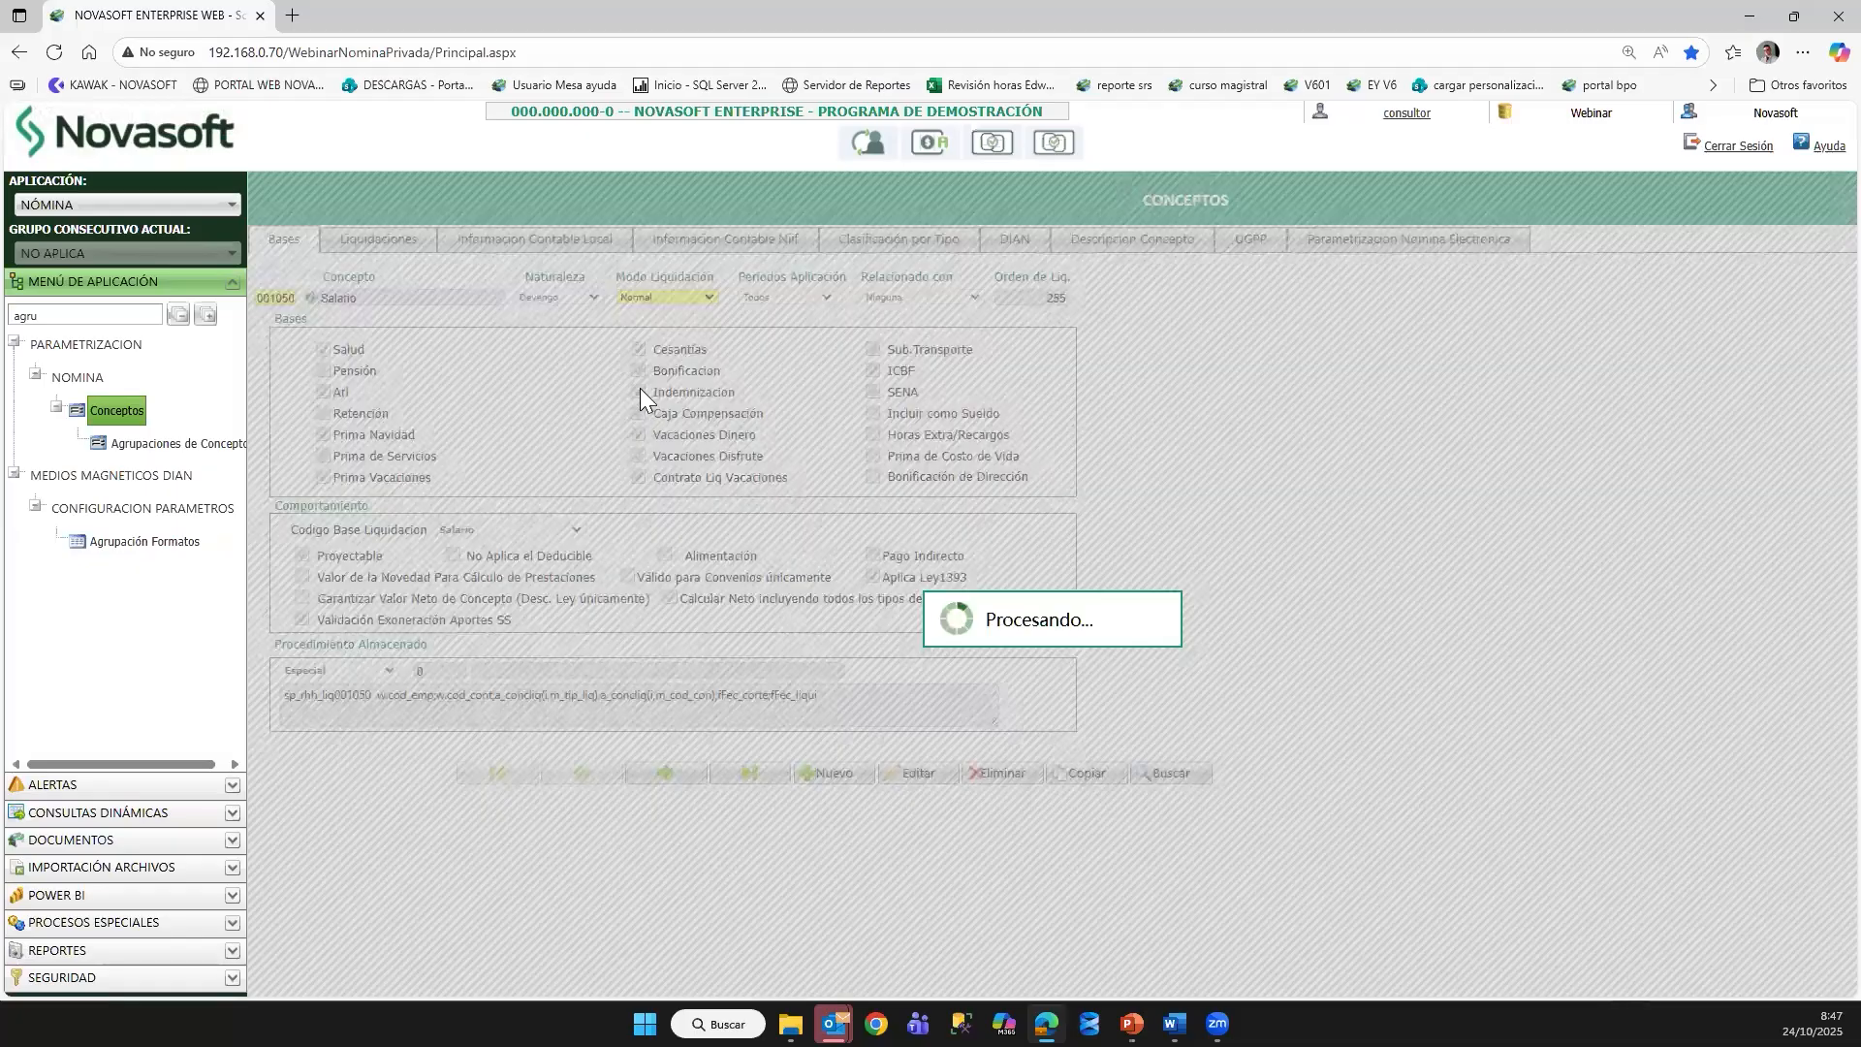
click(639, 391)
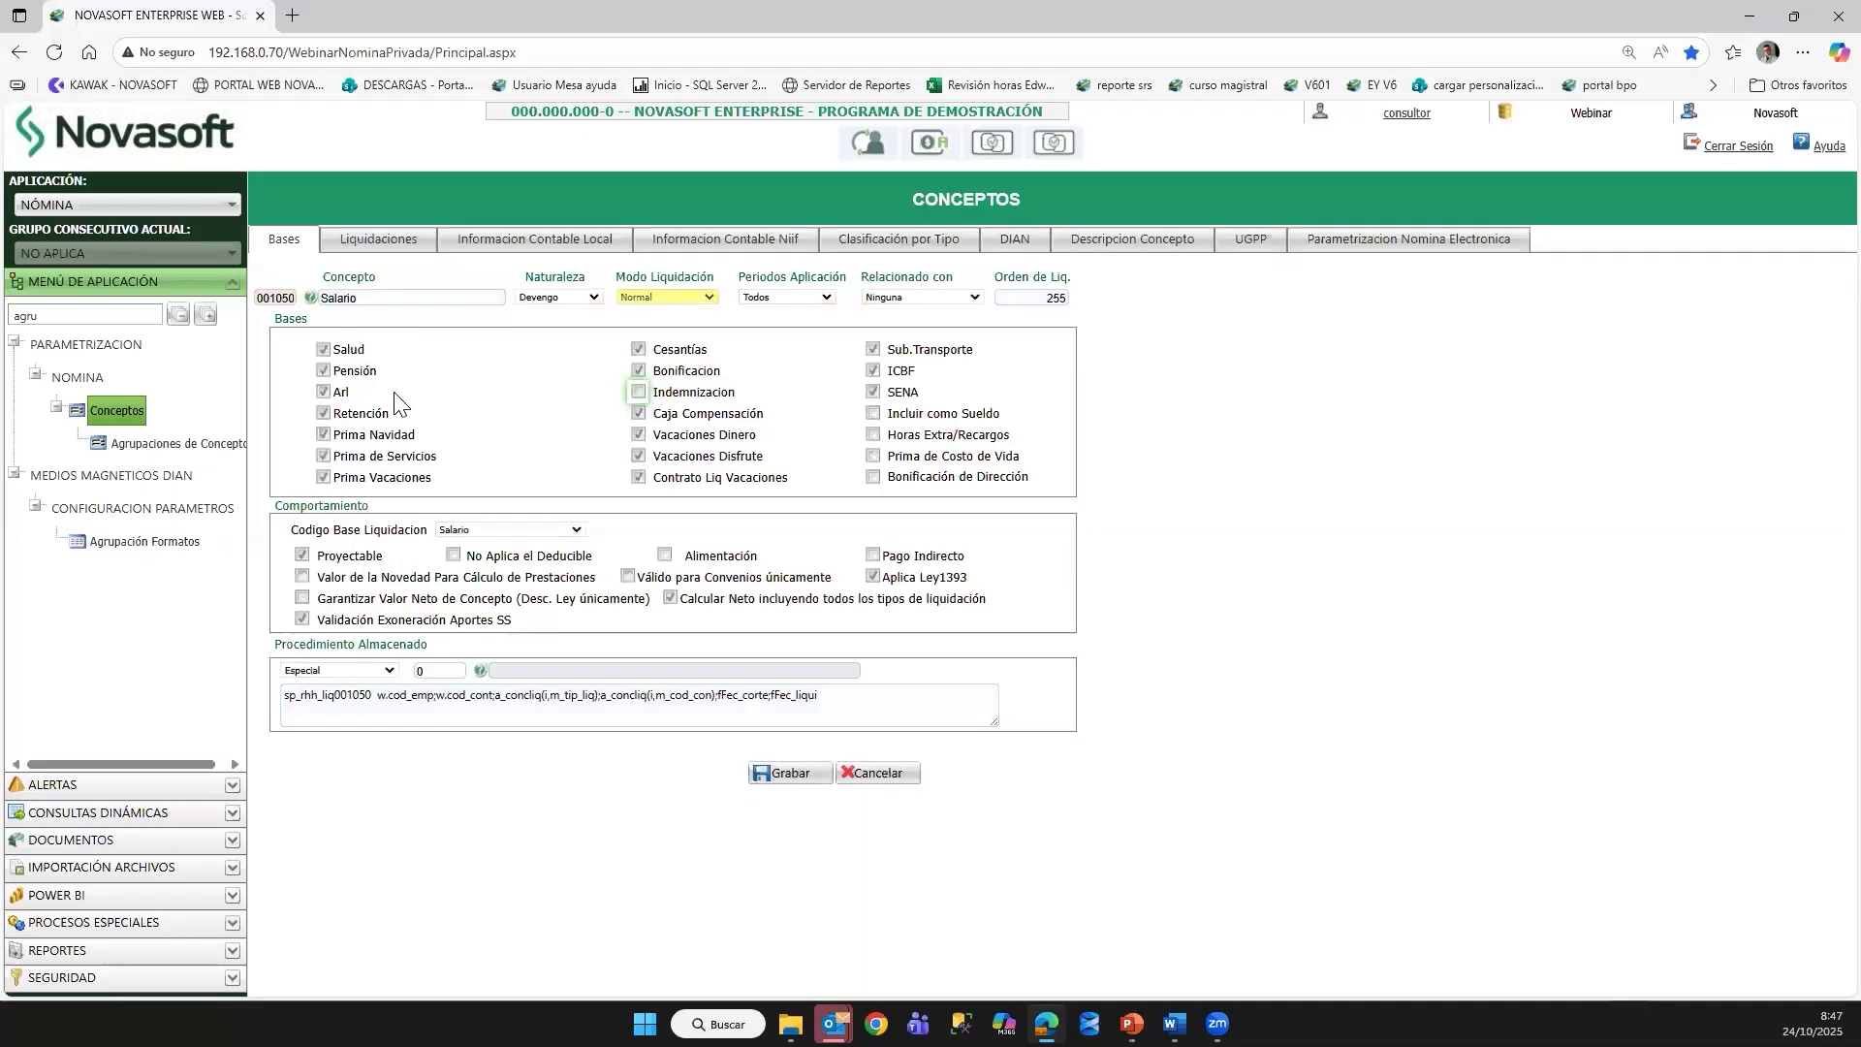
click(323, 370)
click(639, 413)
click(775, 775)
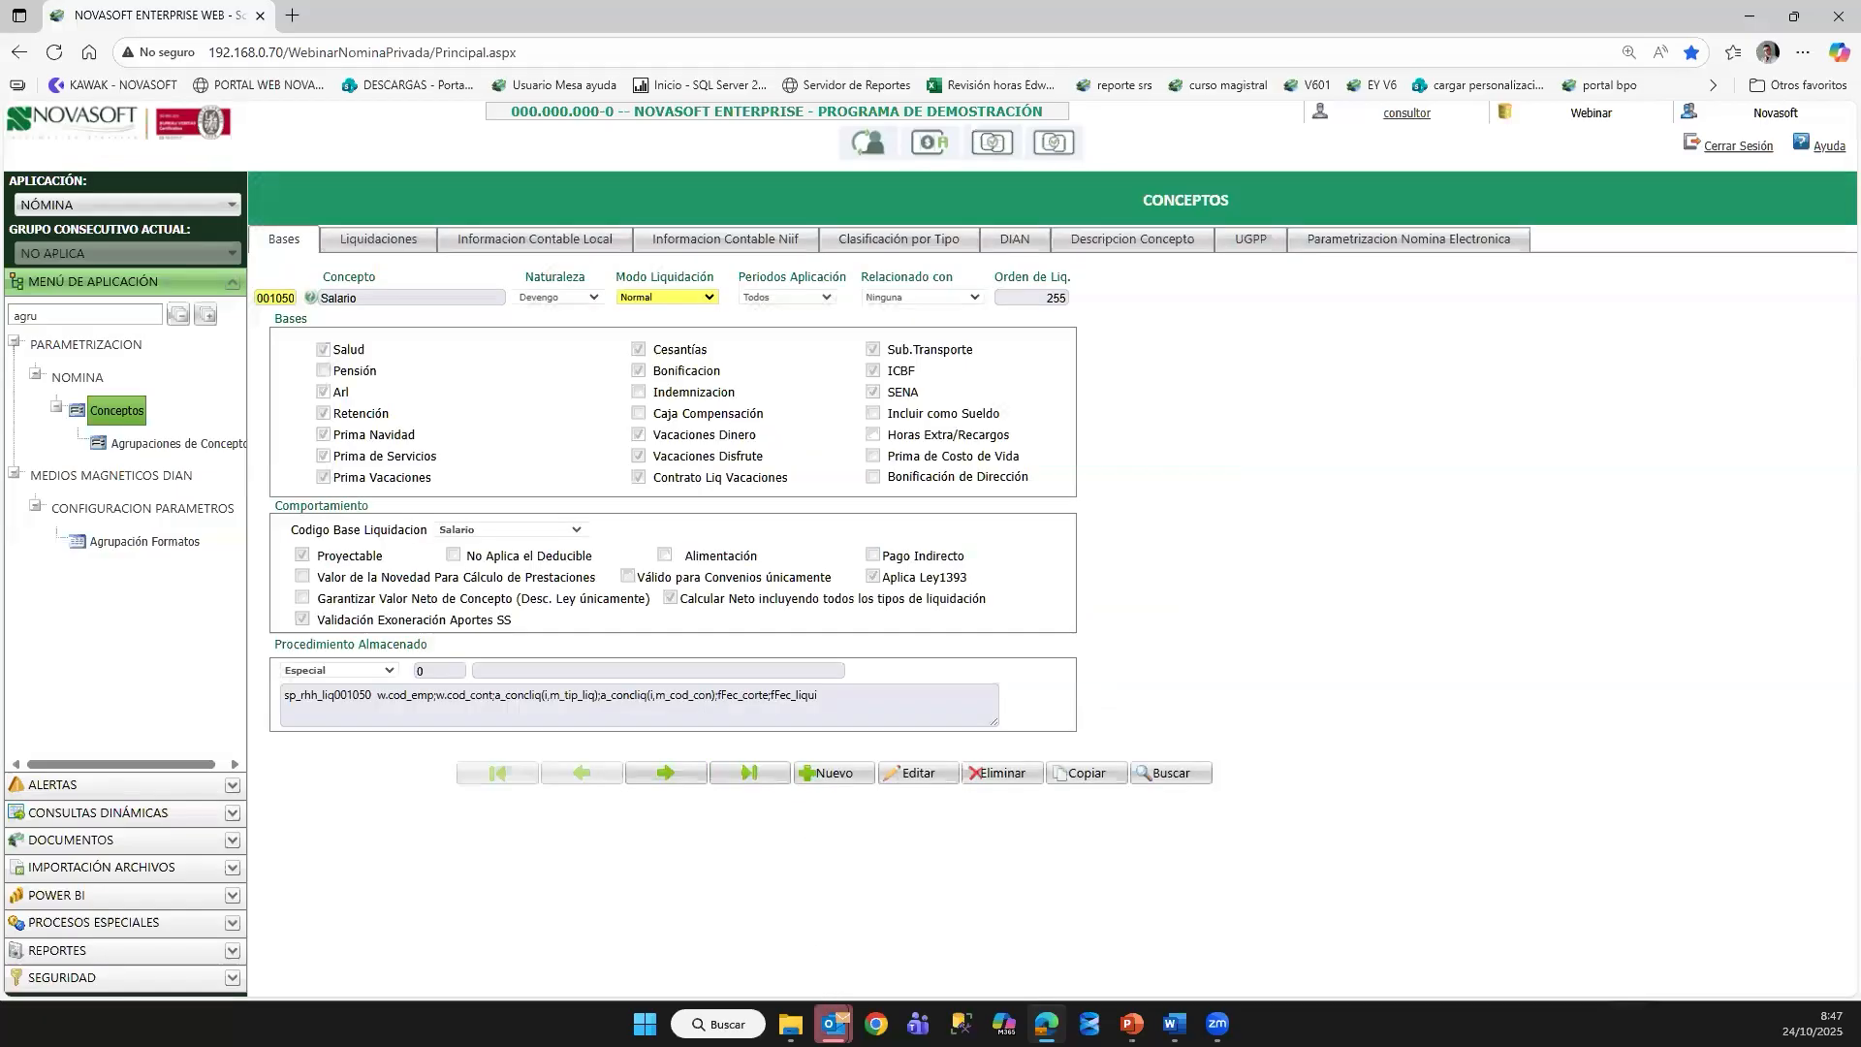
Step: Switch to Outlook and read the new Modificación en Parametrización de Conceptos alert e-mail
key(alt+Tab)
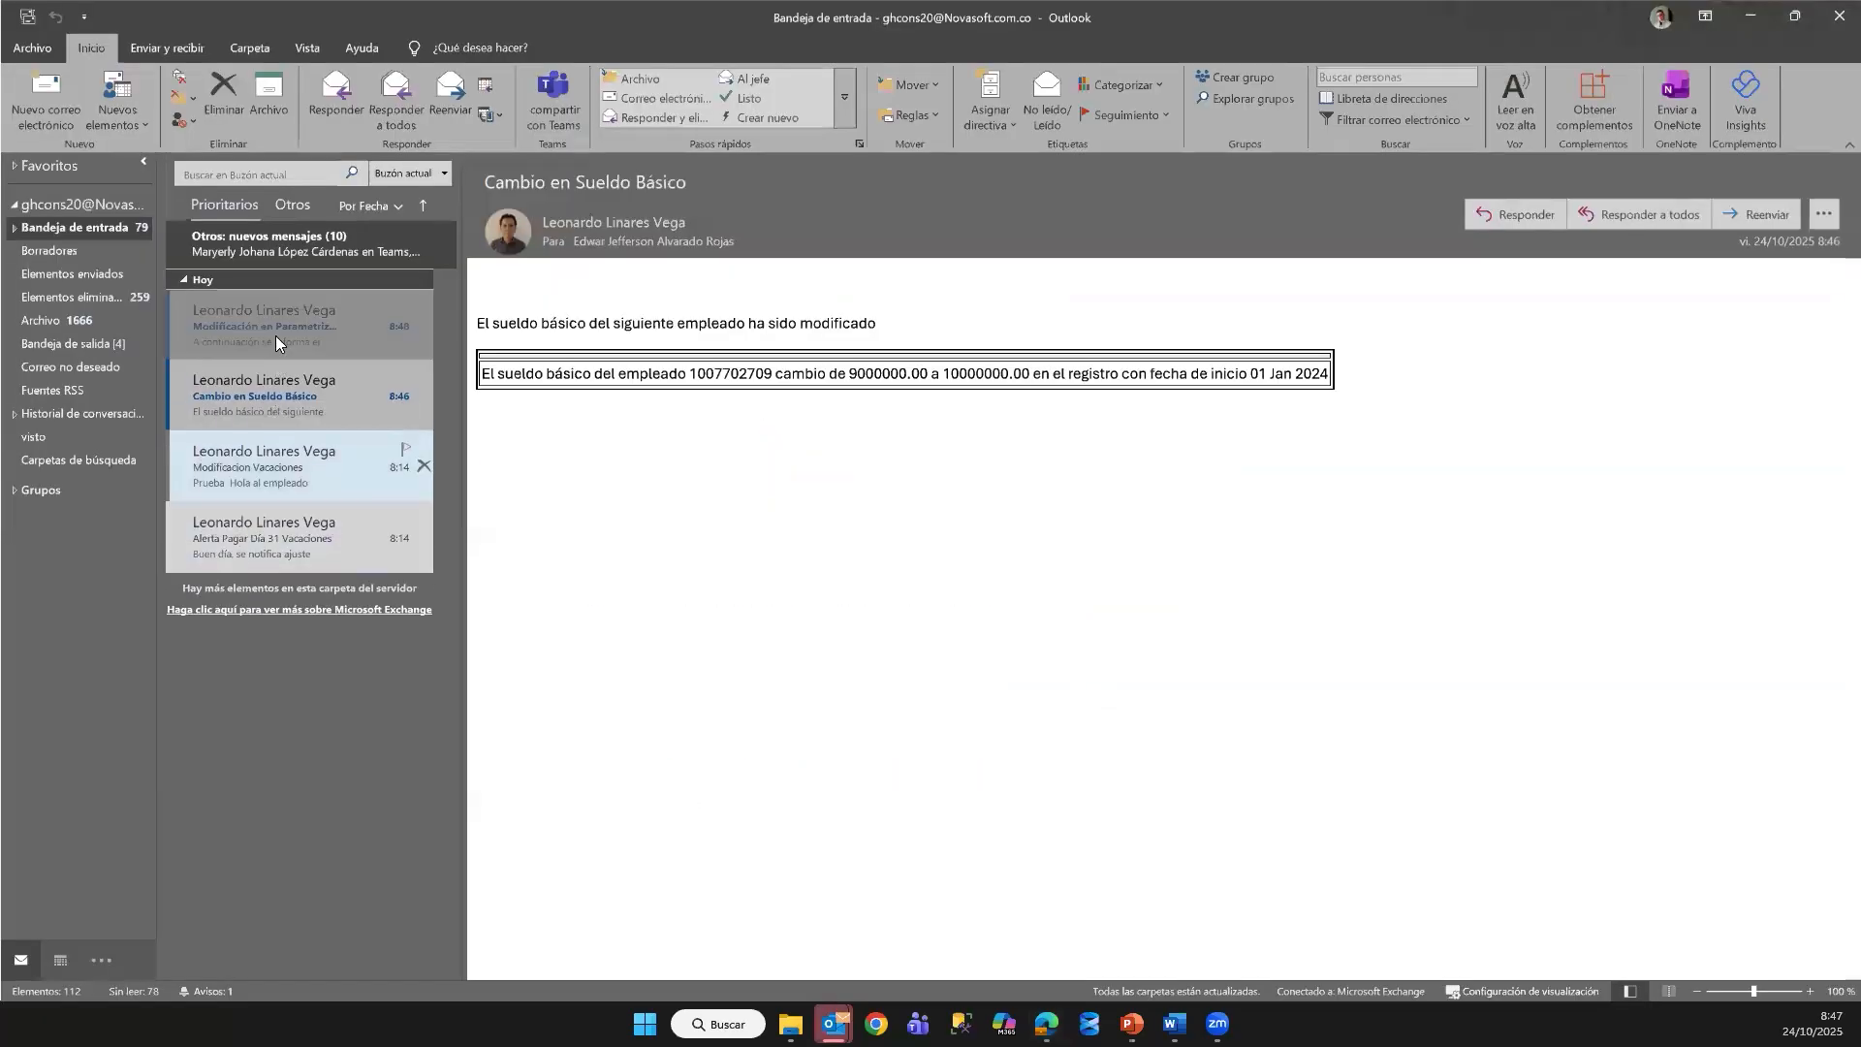
click(275, 336)
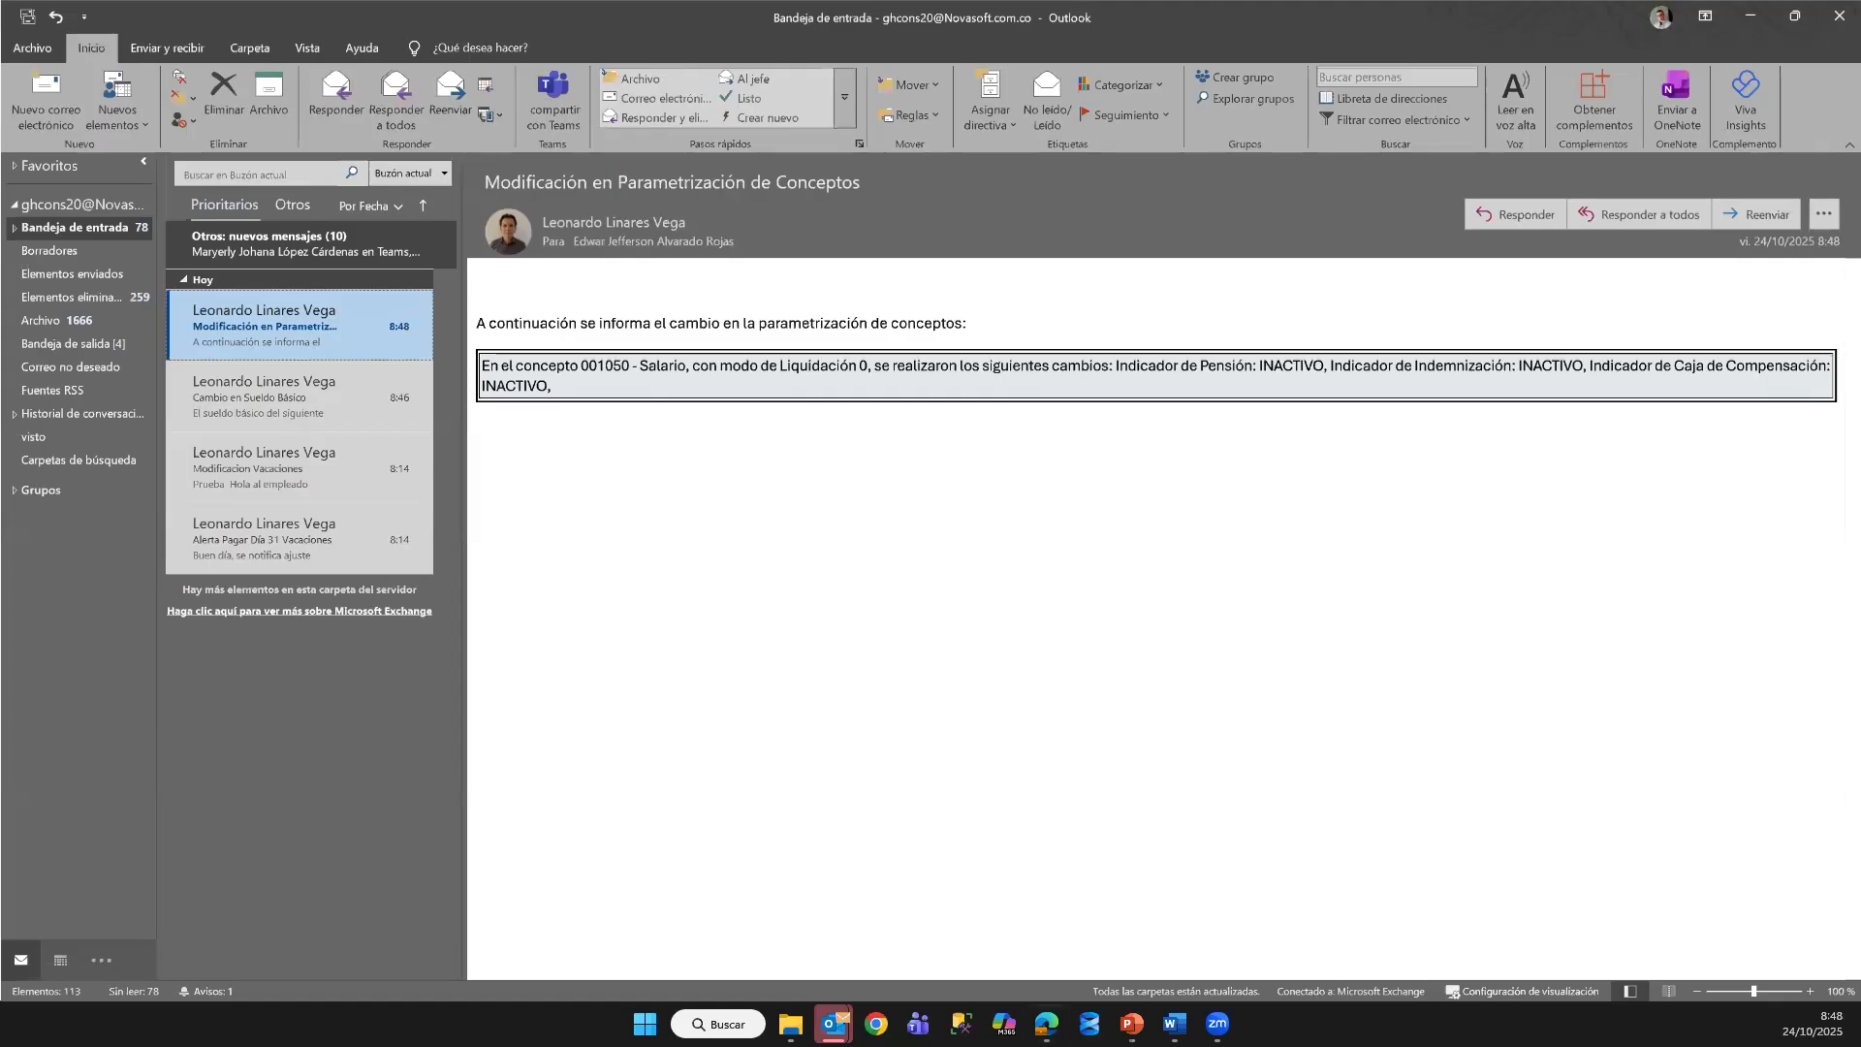
Step: Back in Novasoft, re-enable the Indemnizacion, Caja Compensación and Pensión bases of concept 001050 Salario and save it
mouse_move(1047, 1026)
click(1054, 924)
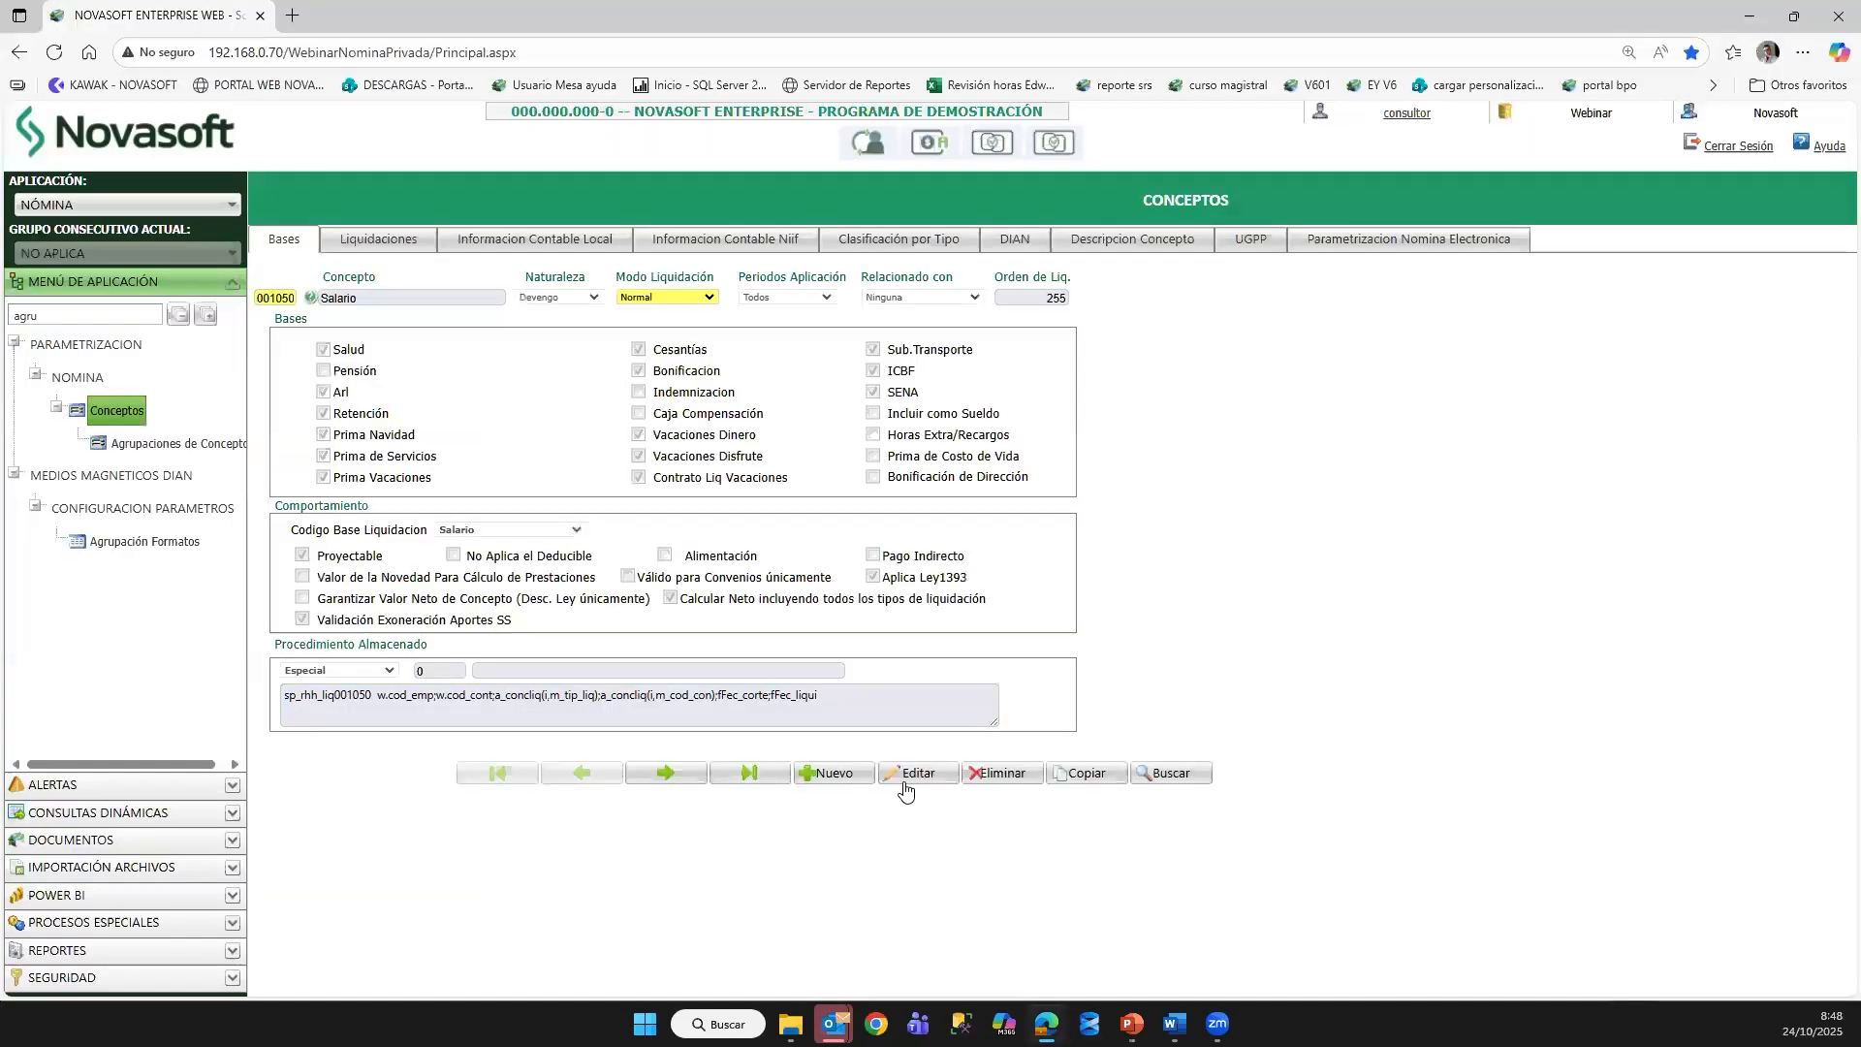
click(906, 781)
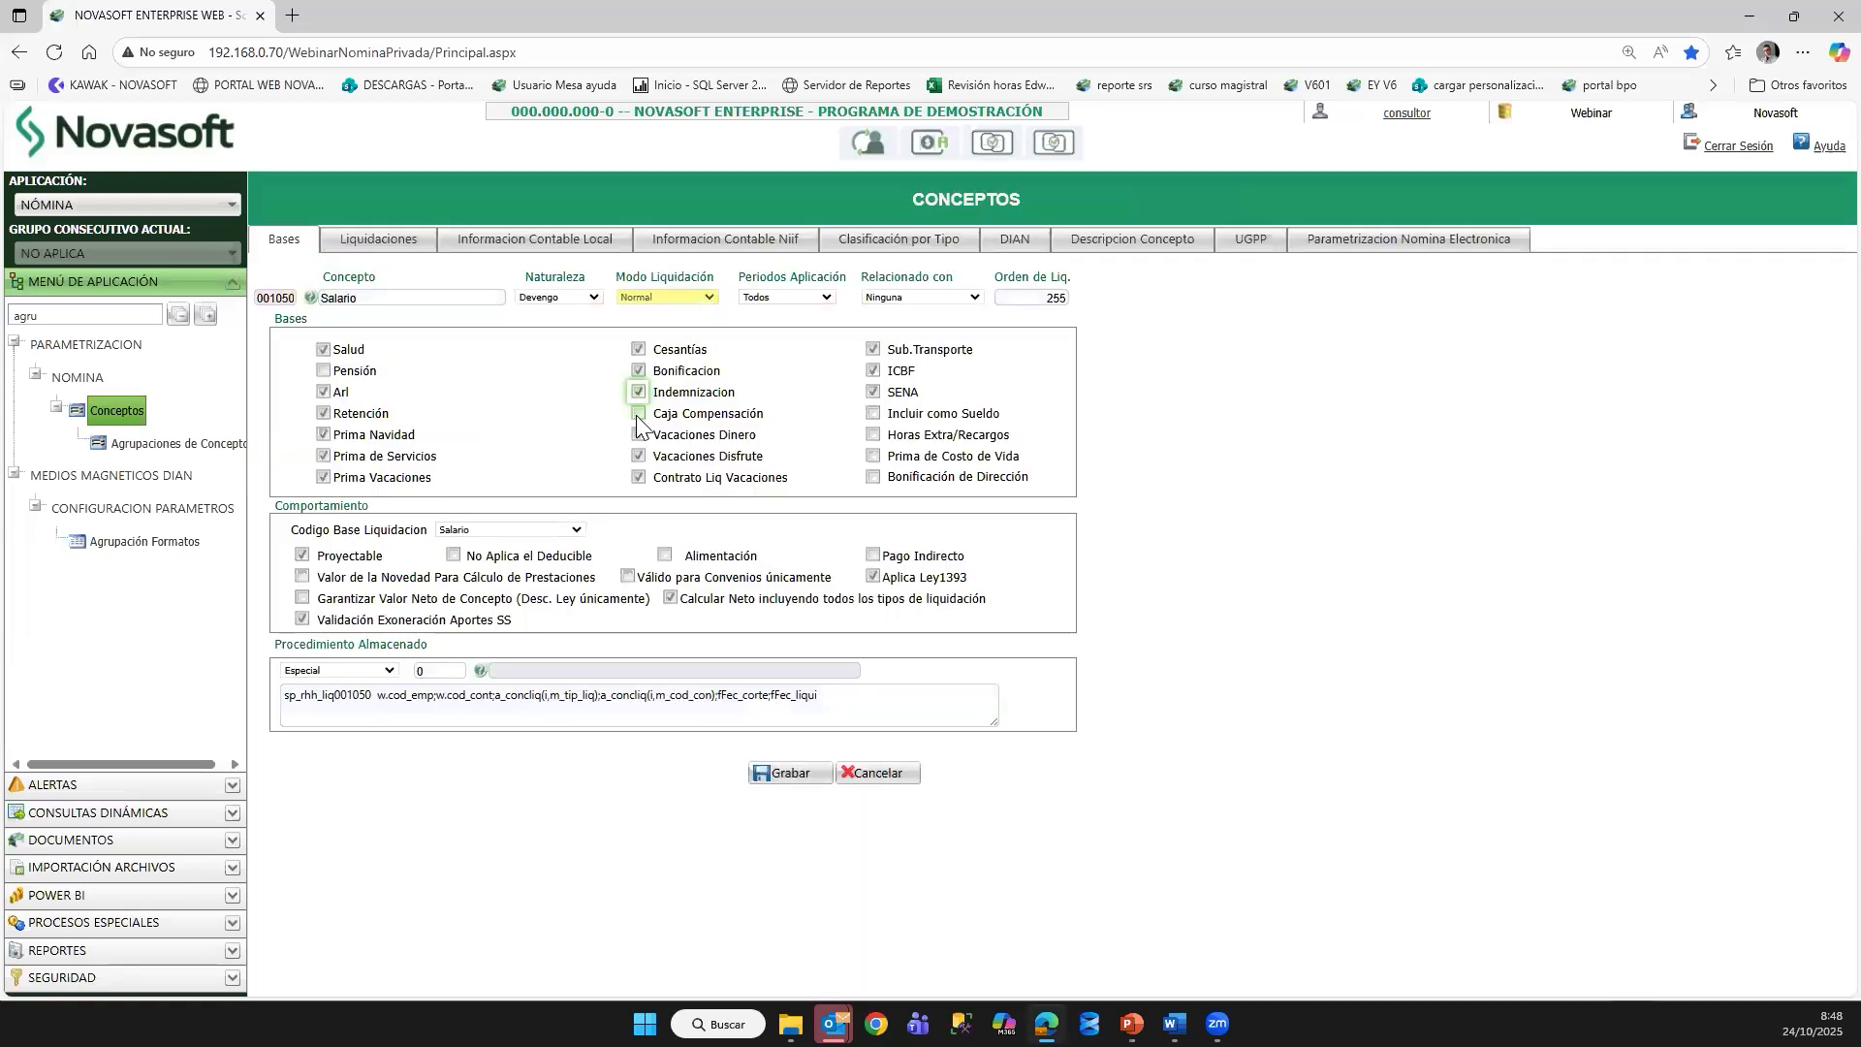
click(635, 415)
click(323, 371)
click(790, 784)
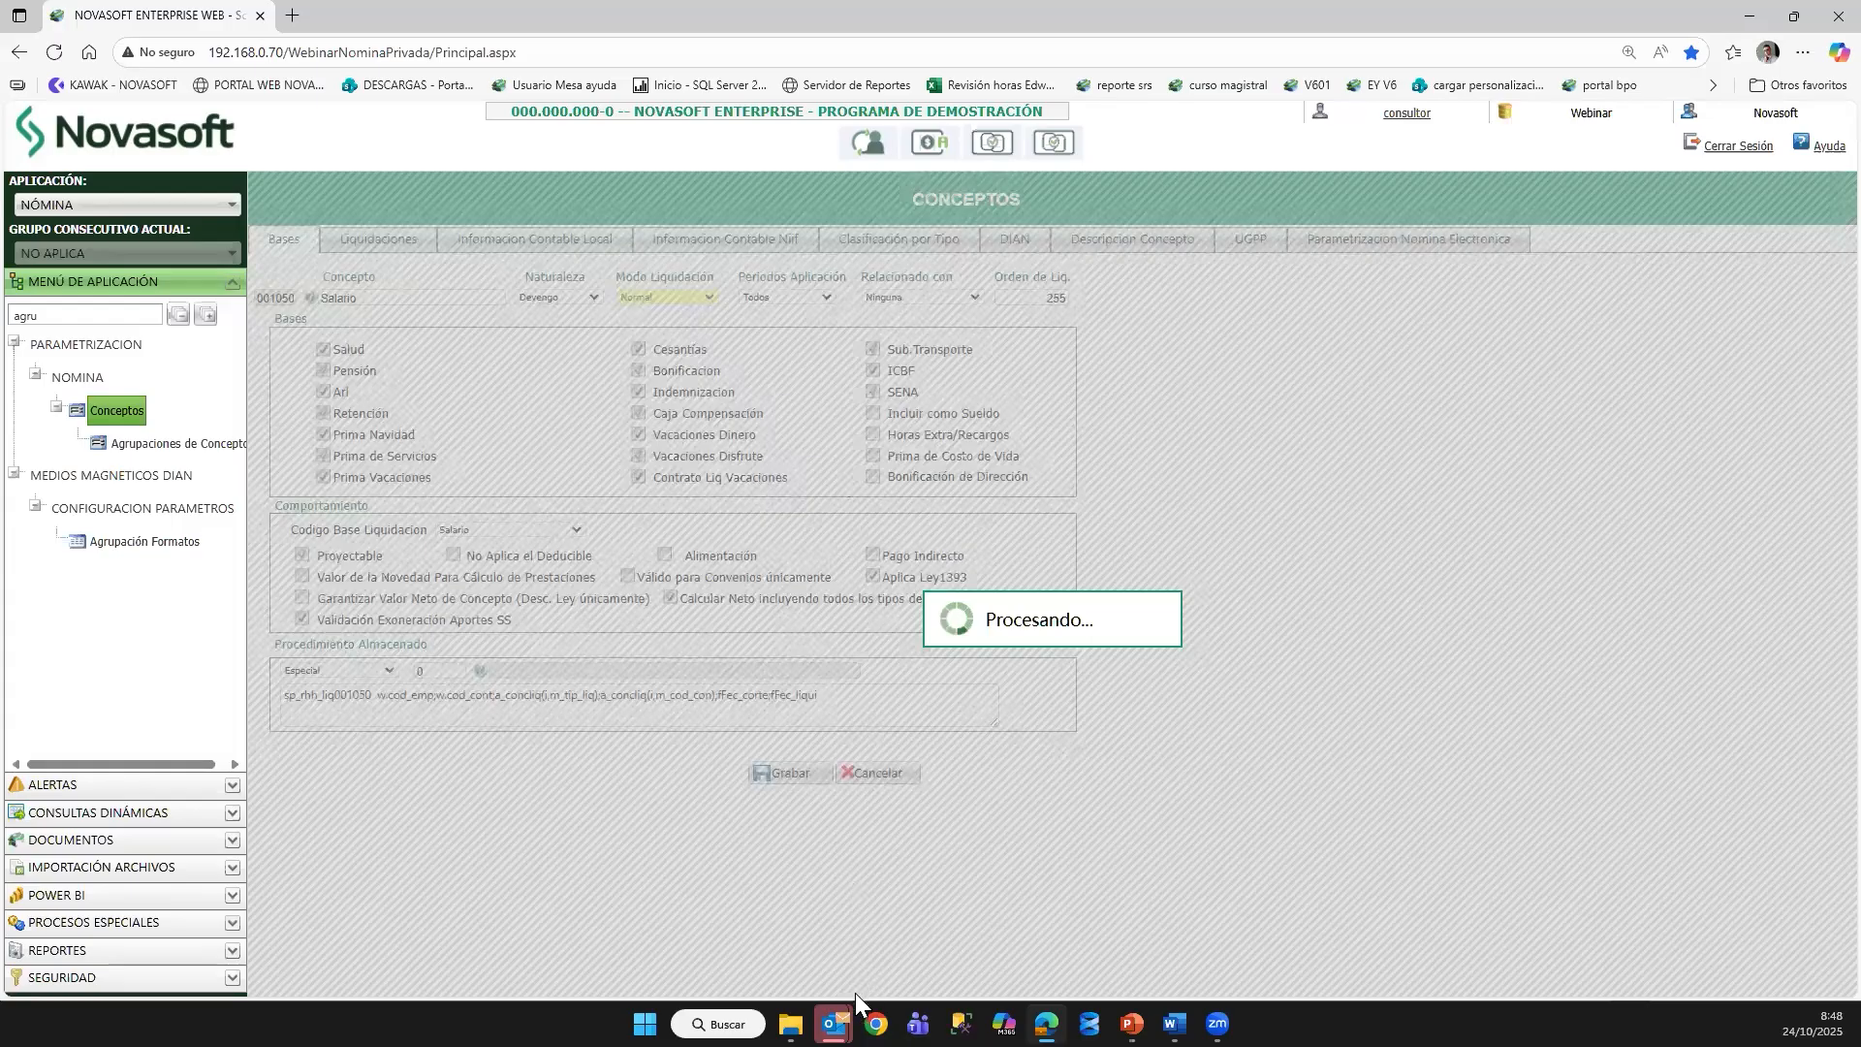
Step: Switch to Outlook and check the status of each reactivated indicator in the latest concept parametrization alert e-mail
click(831, 1024)
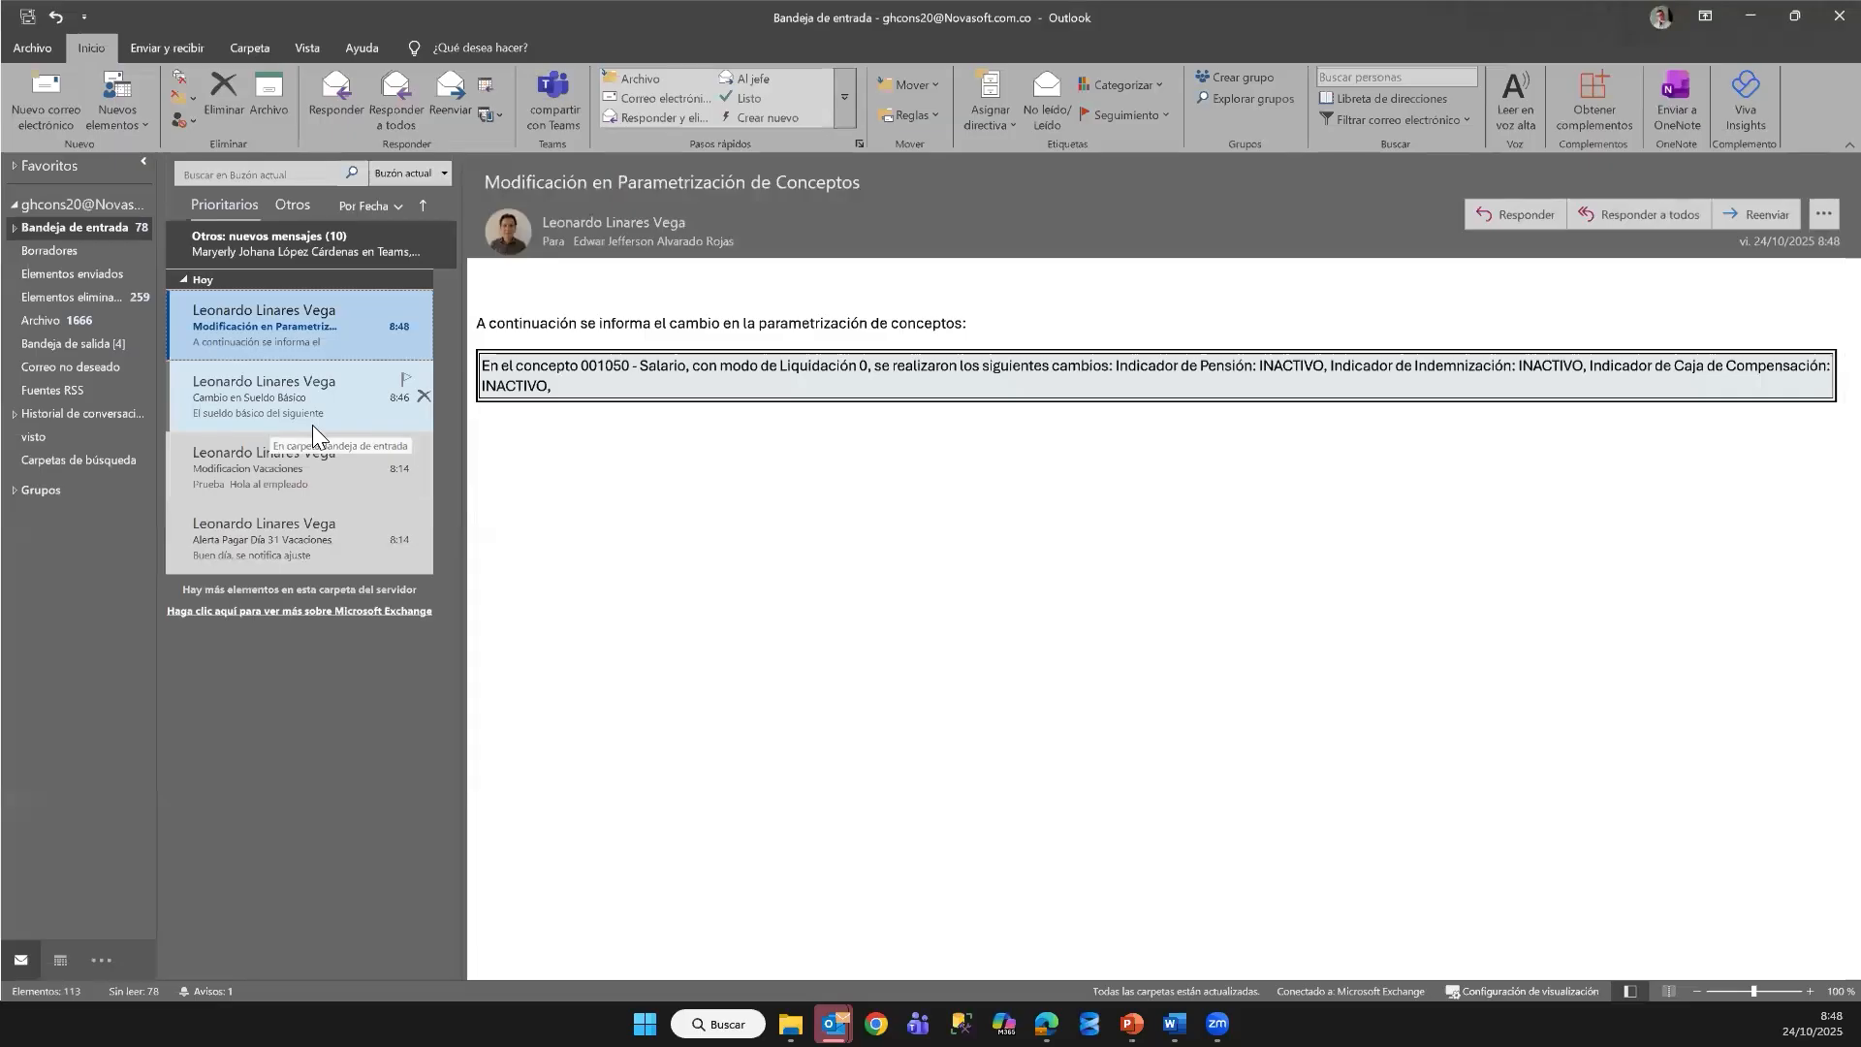
click(261, 335)
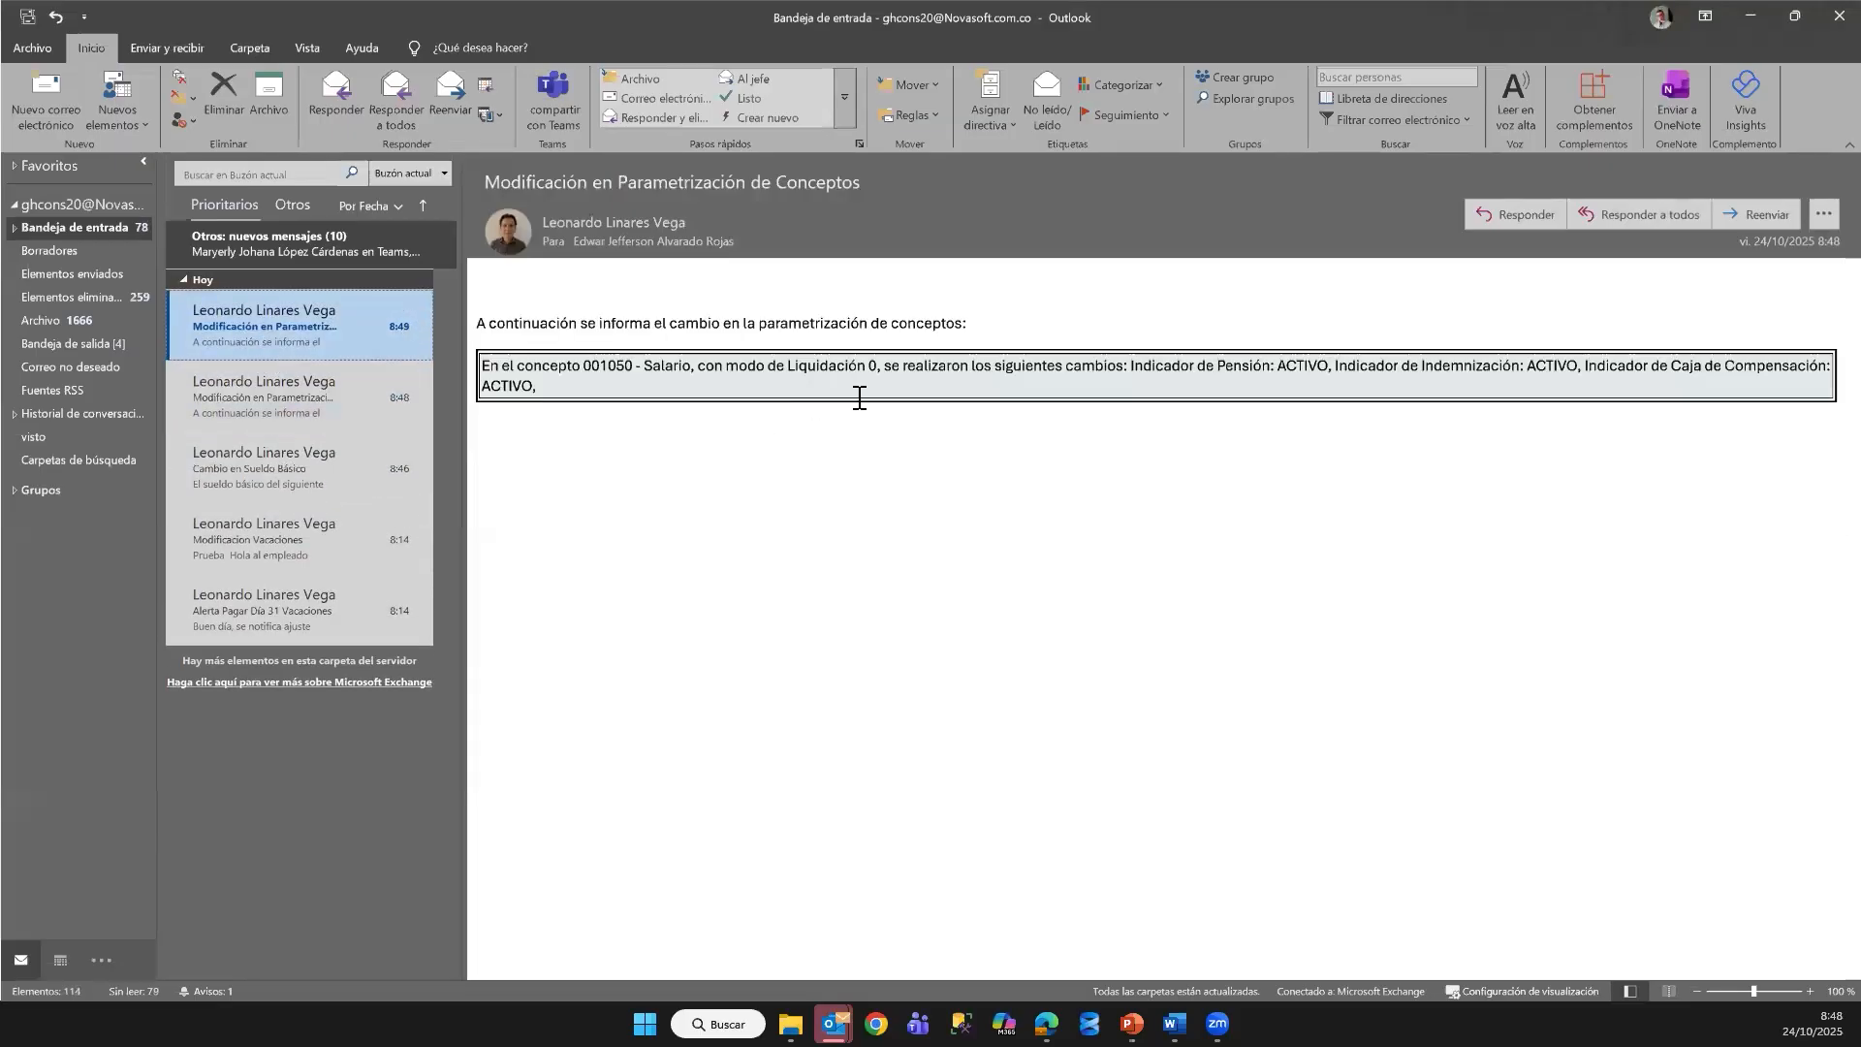
double_click(1286, 366)
drag(1528, 367, 1655, 365)
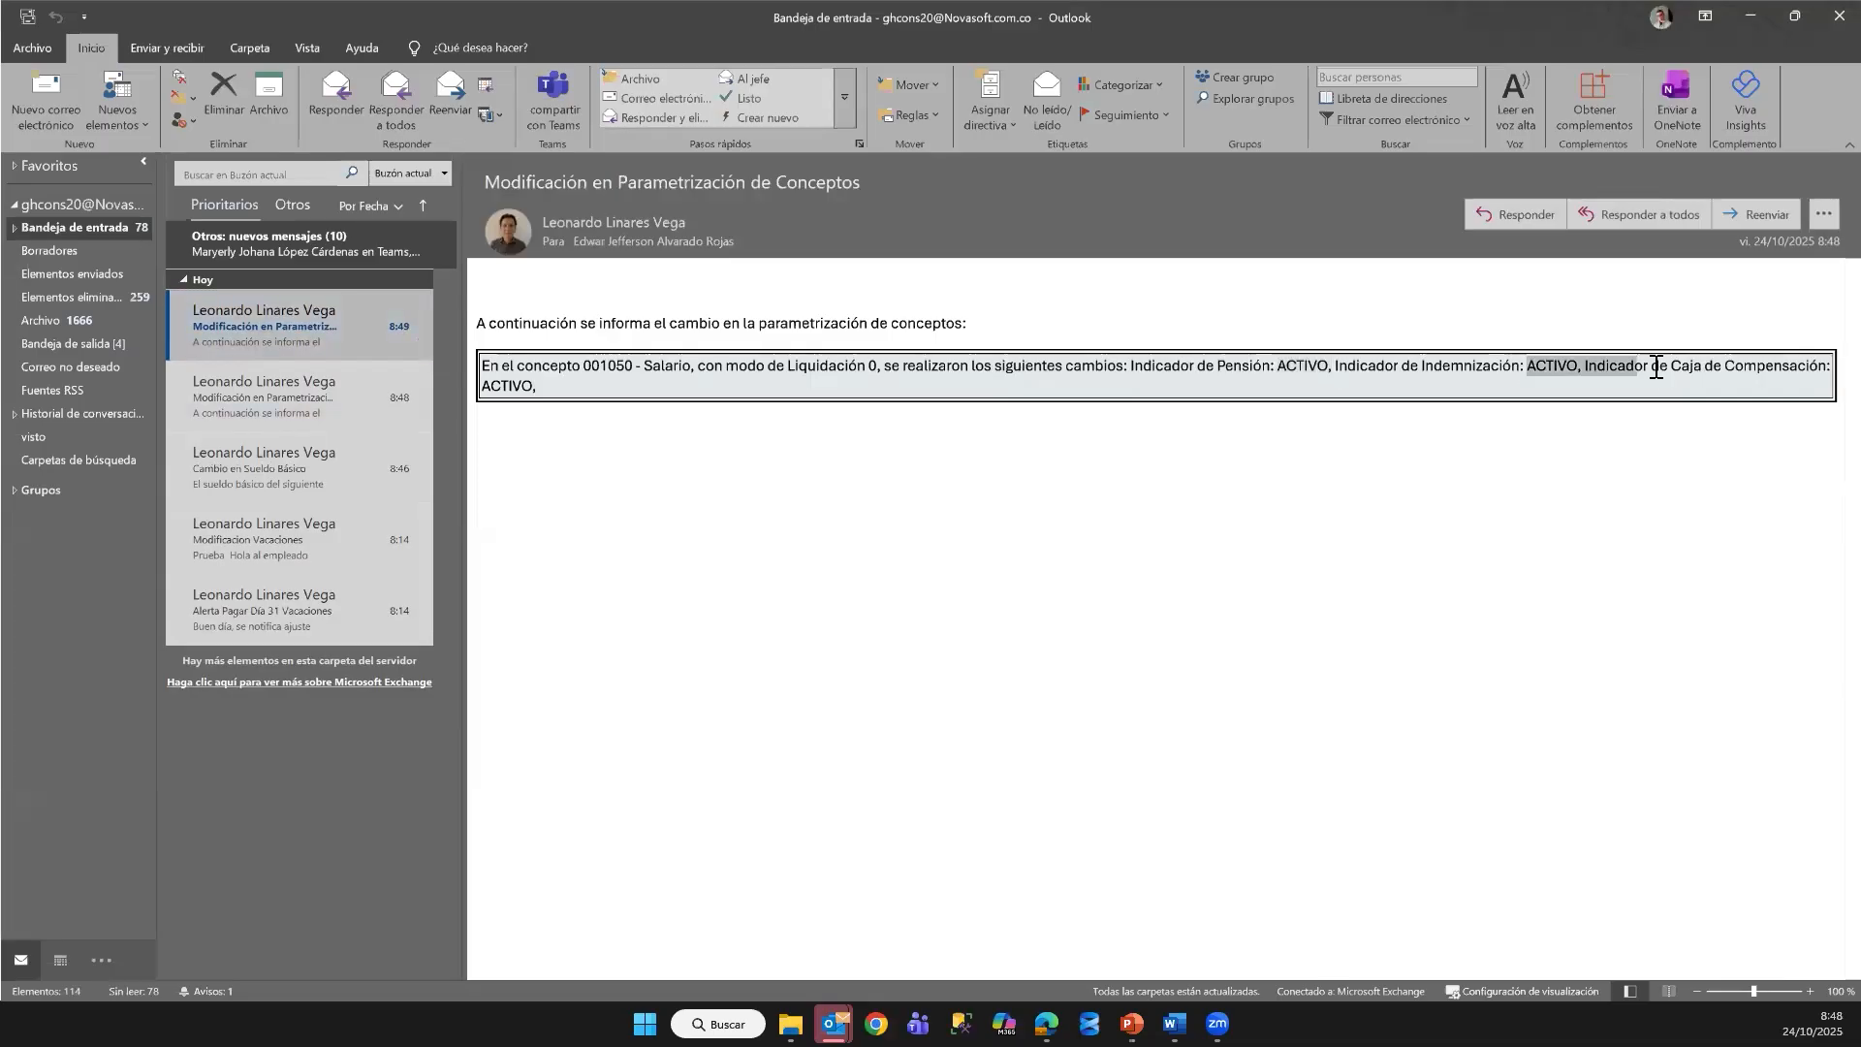
drag(482, 385, 539, 385)
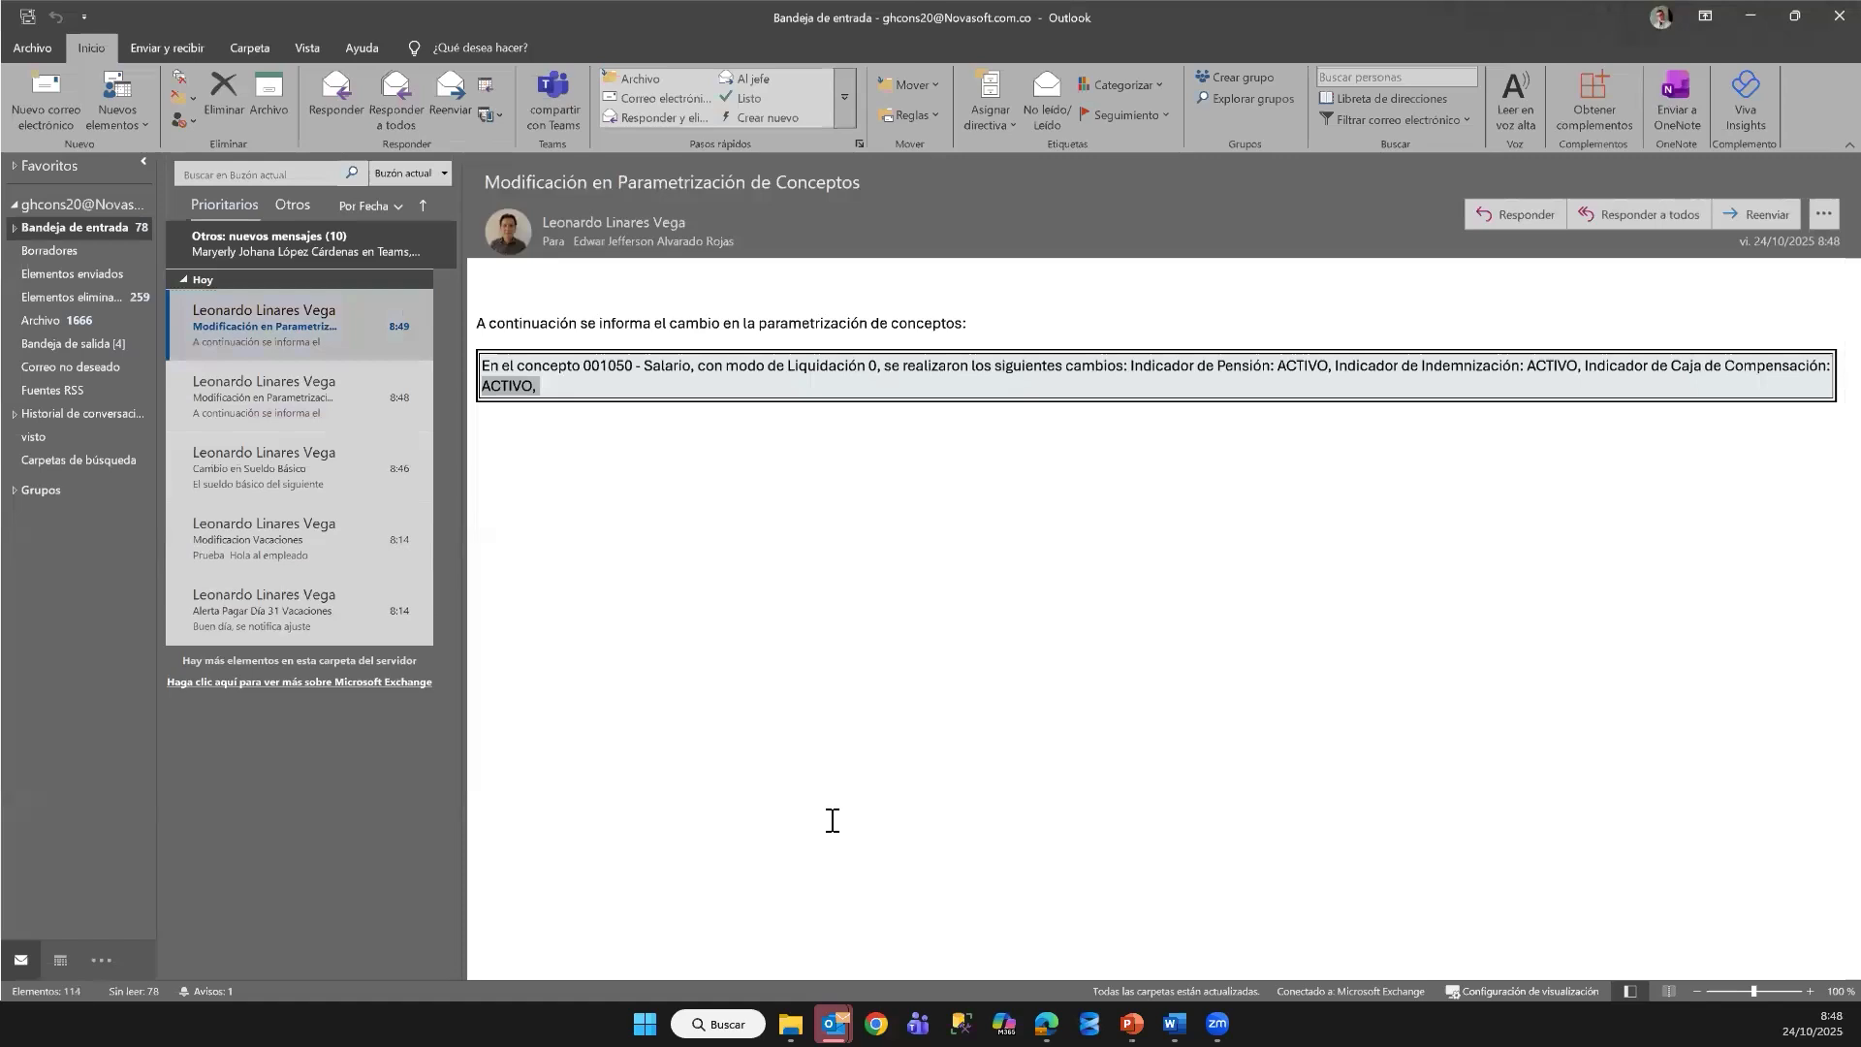
Step: Return to Novasoft and locate the Retiro de un empleado alert in Administración De Alertas
click(1046, 1023)
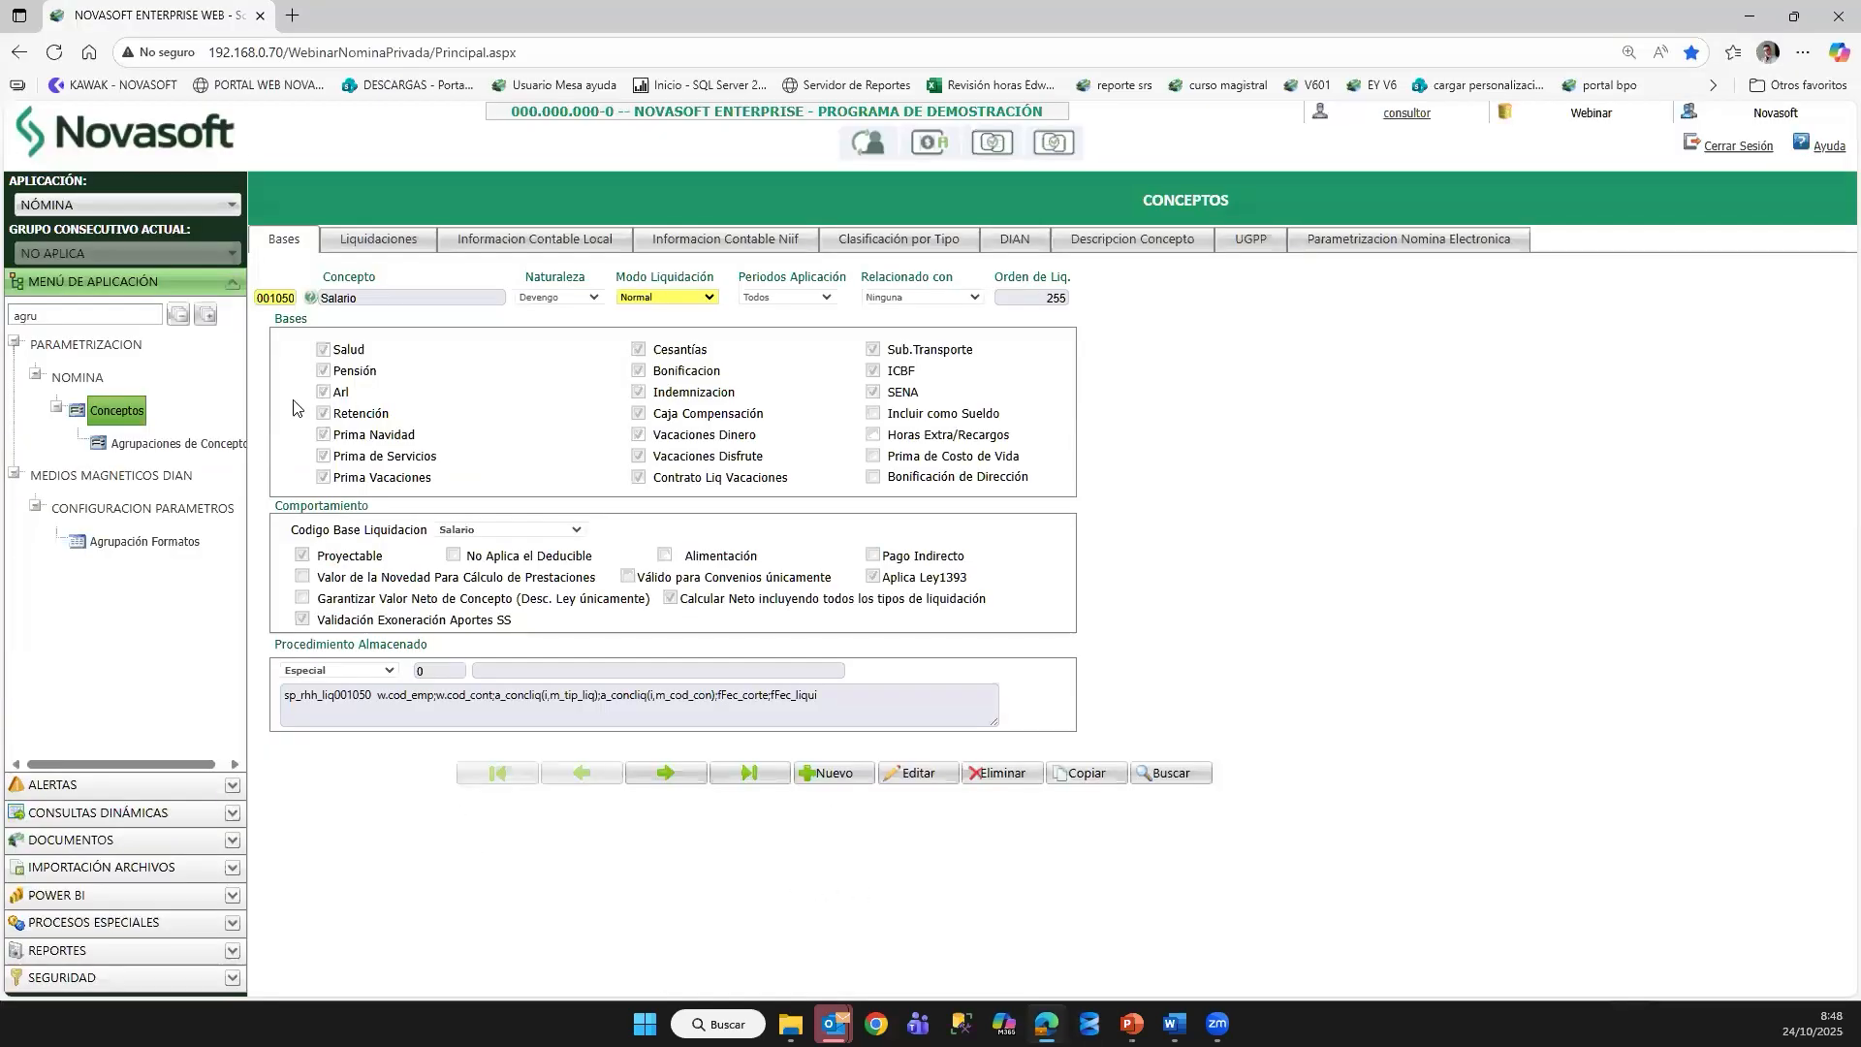
click(160, 784)
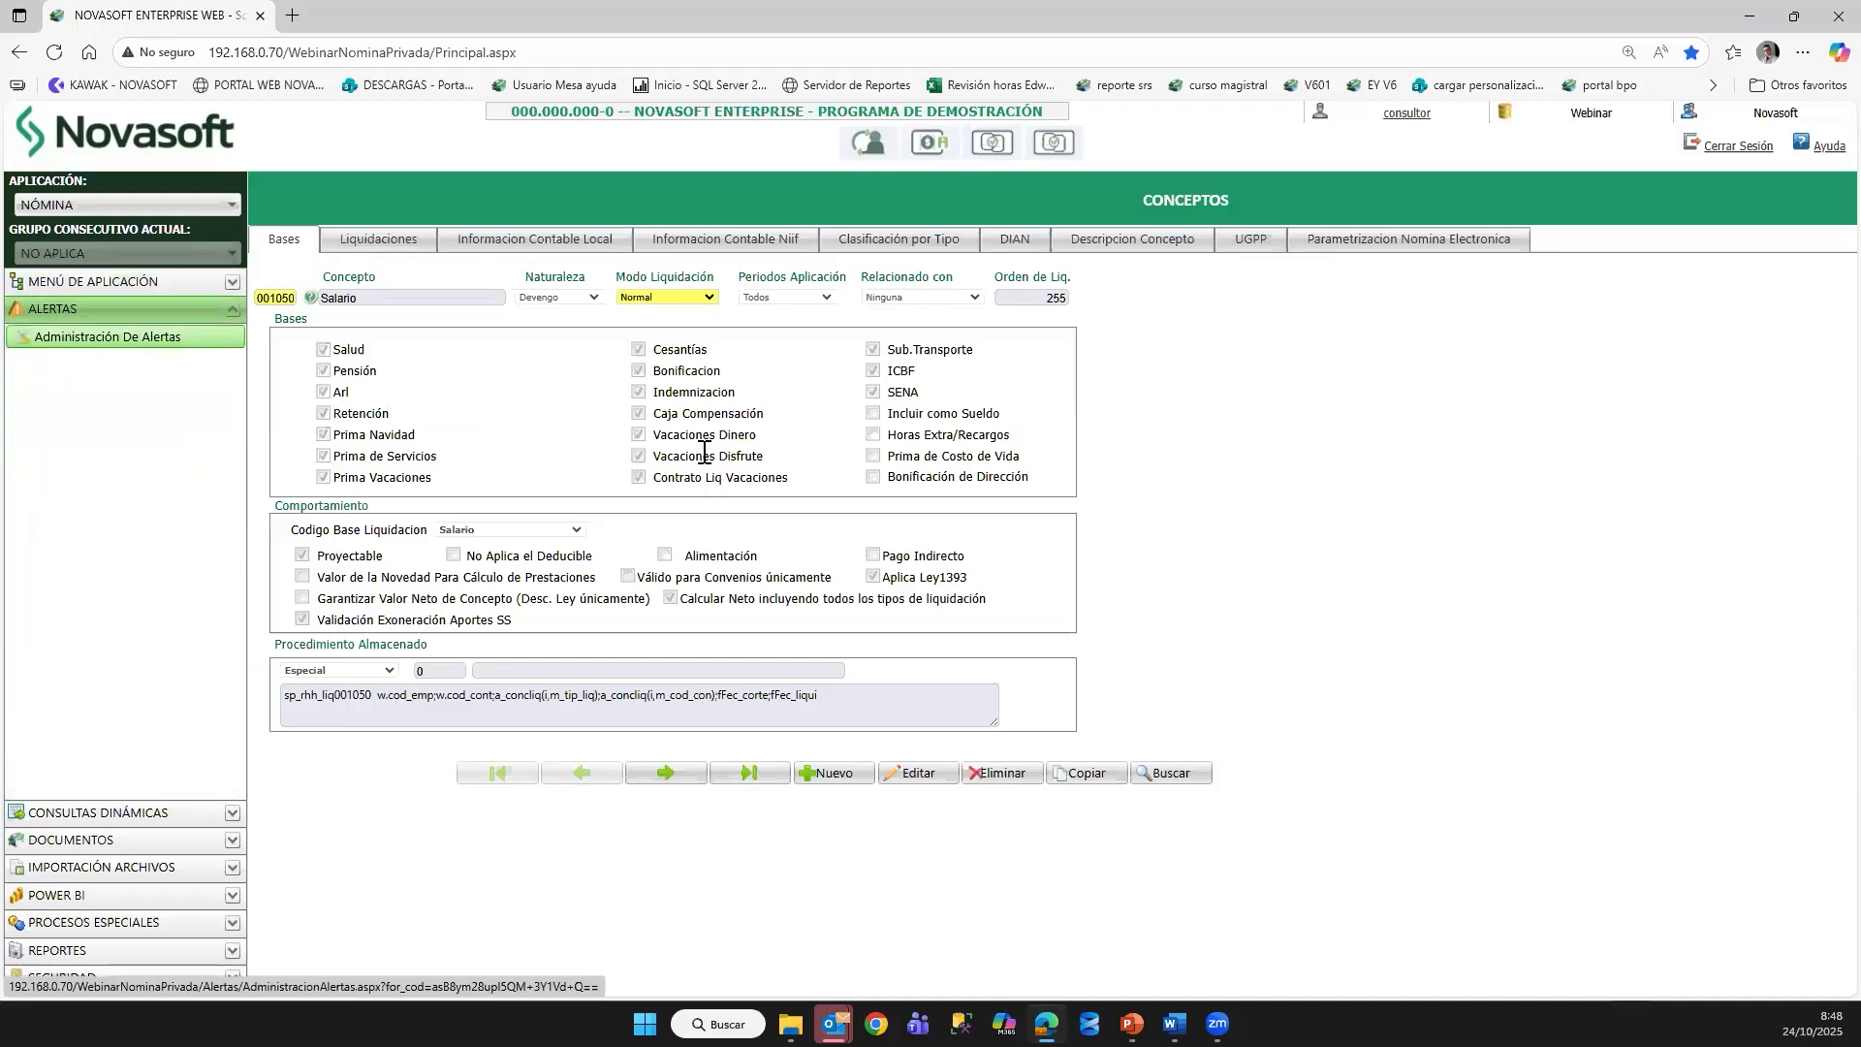
drag(611, 478, 744, 478)
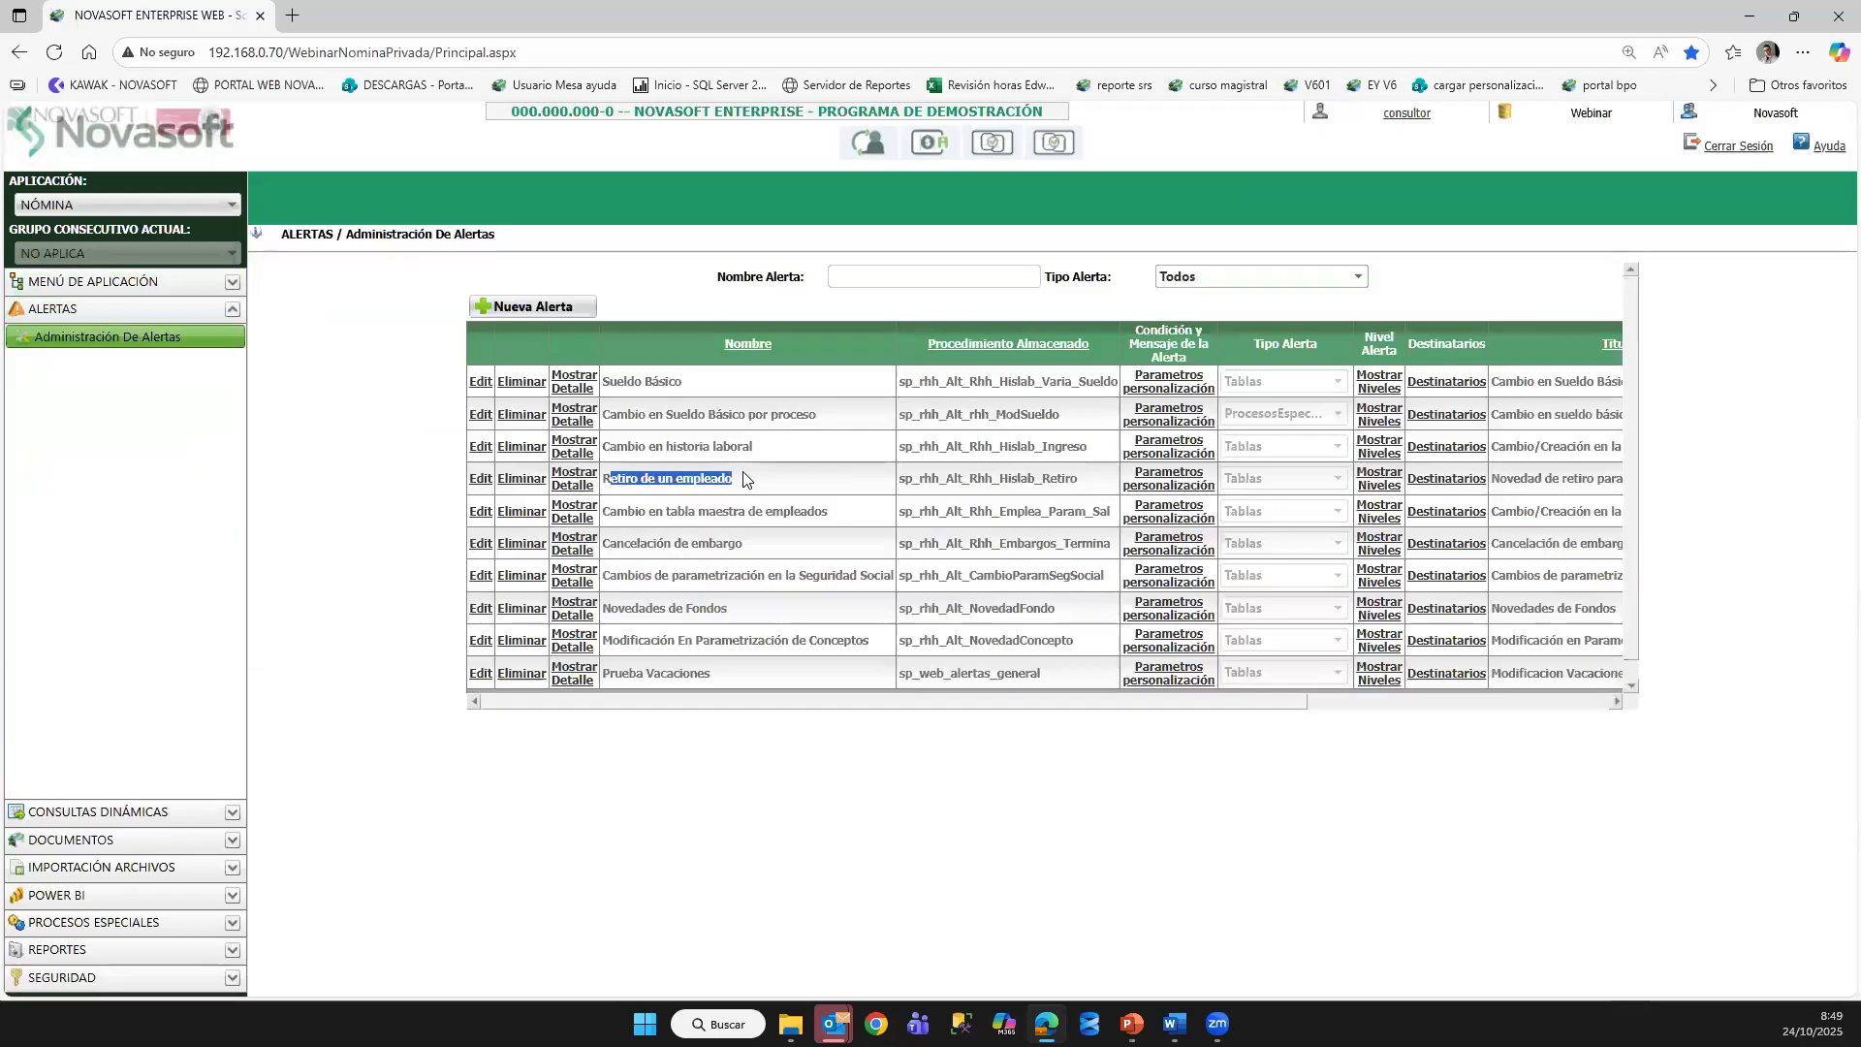
click(1427, 481)
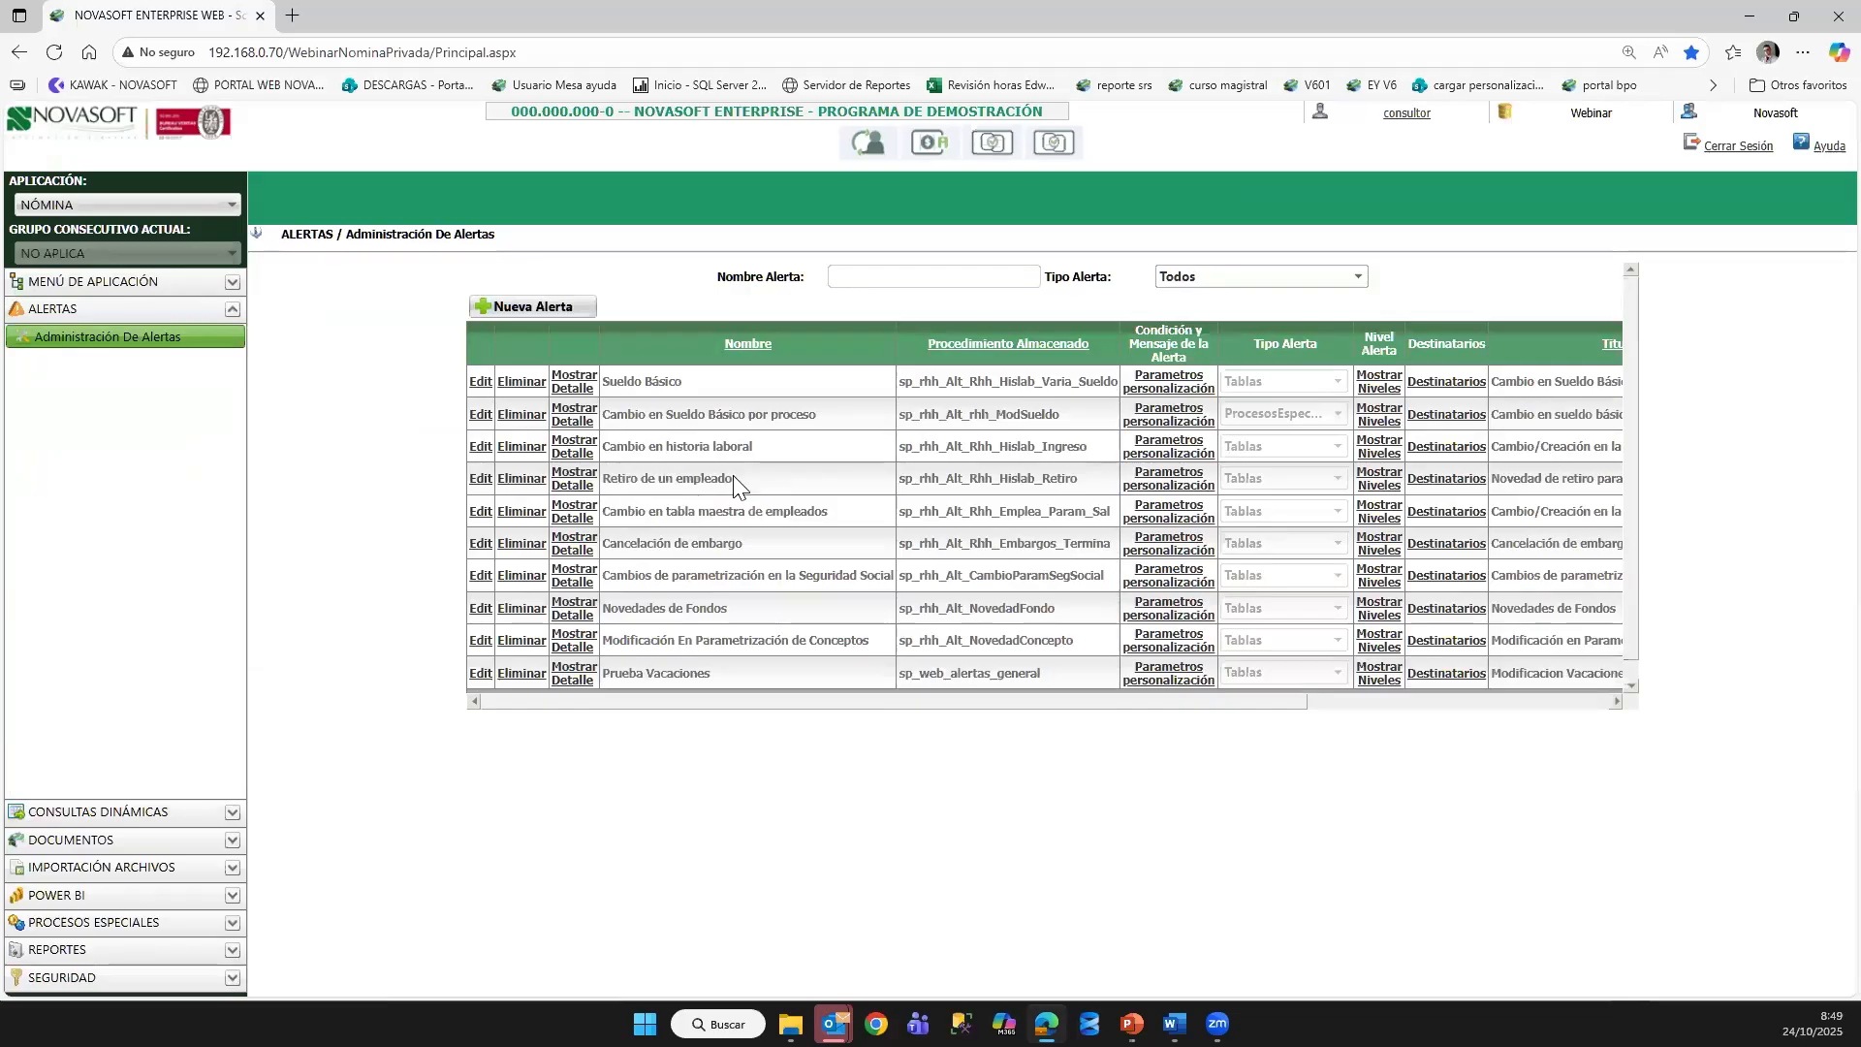
Step: Clear the option search and open Historia Laboral under the employee information
click(97, 301)
click(89, 320)
text(agru)
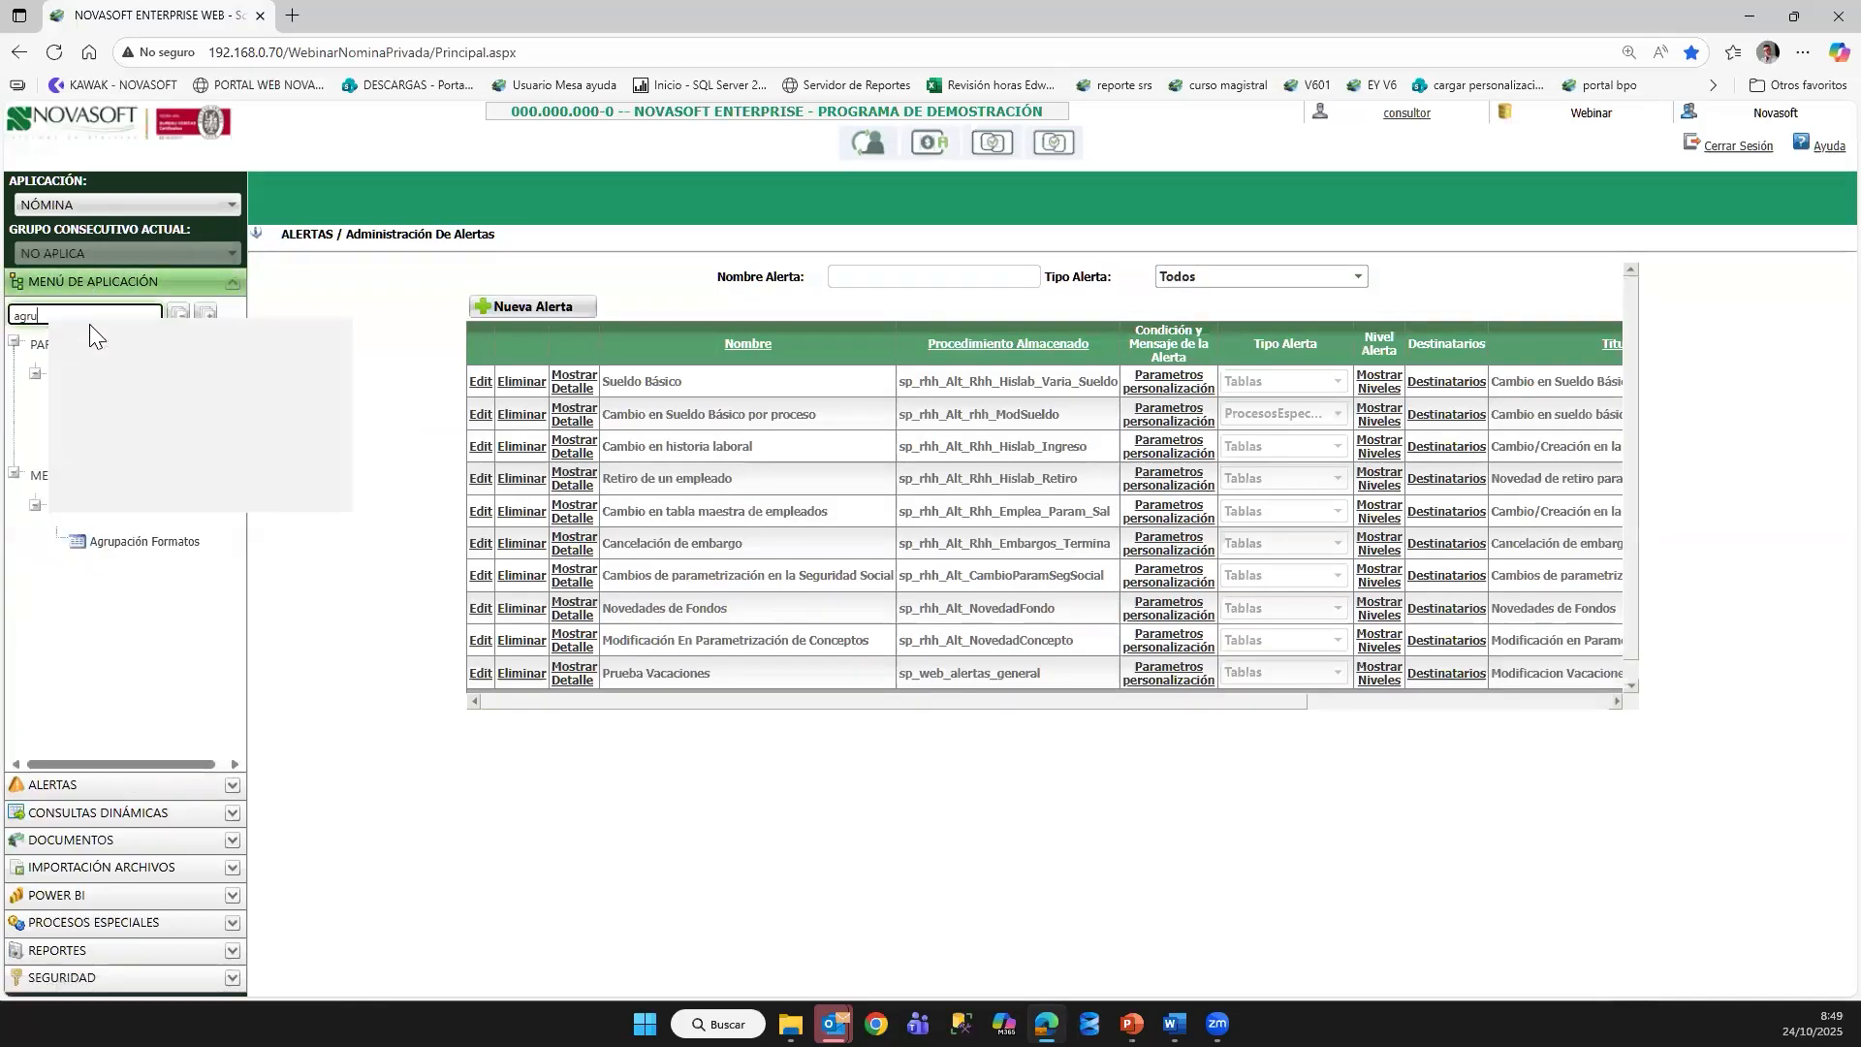
key(ctrl+a)
key(BackSpace)
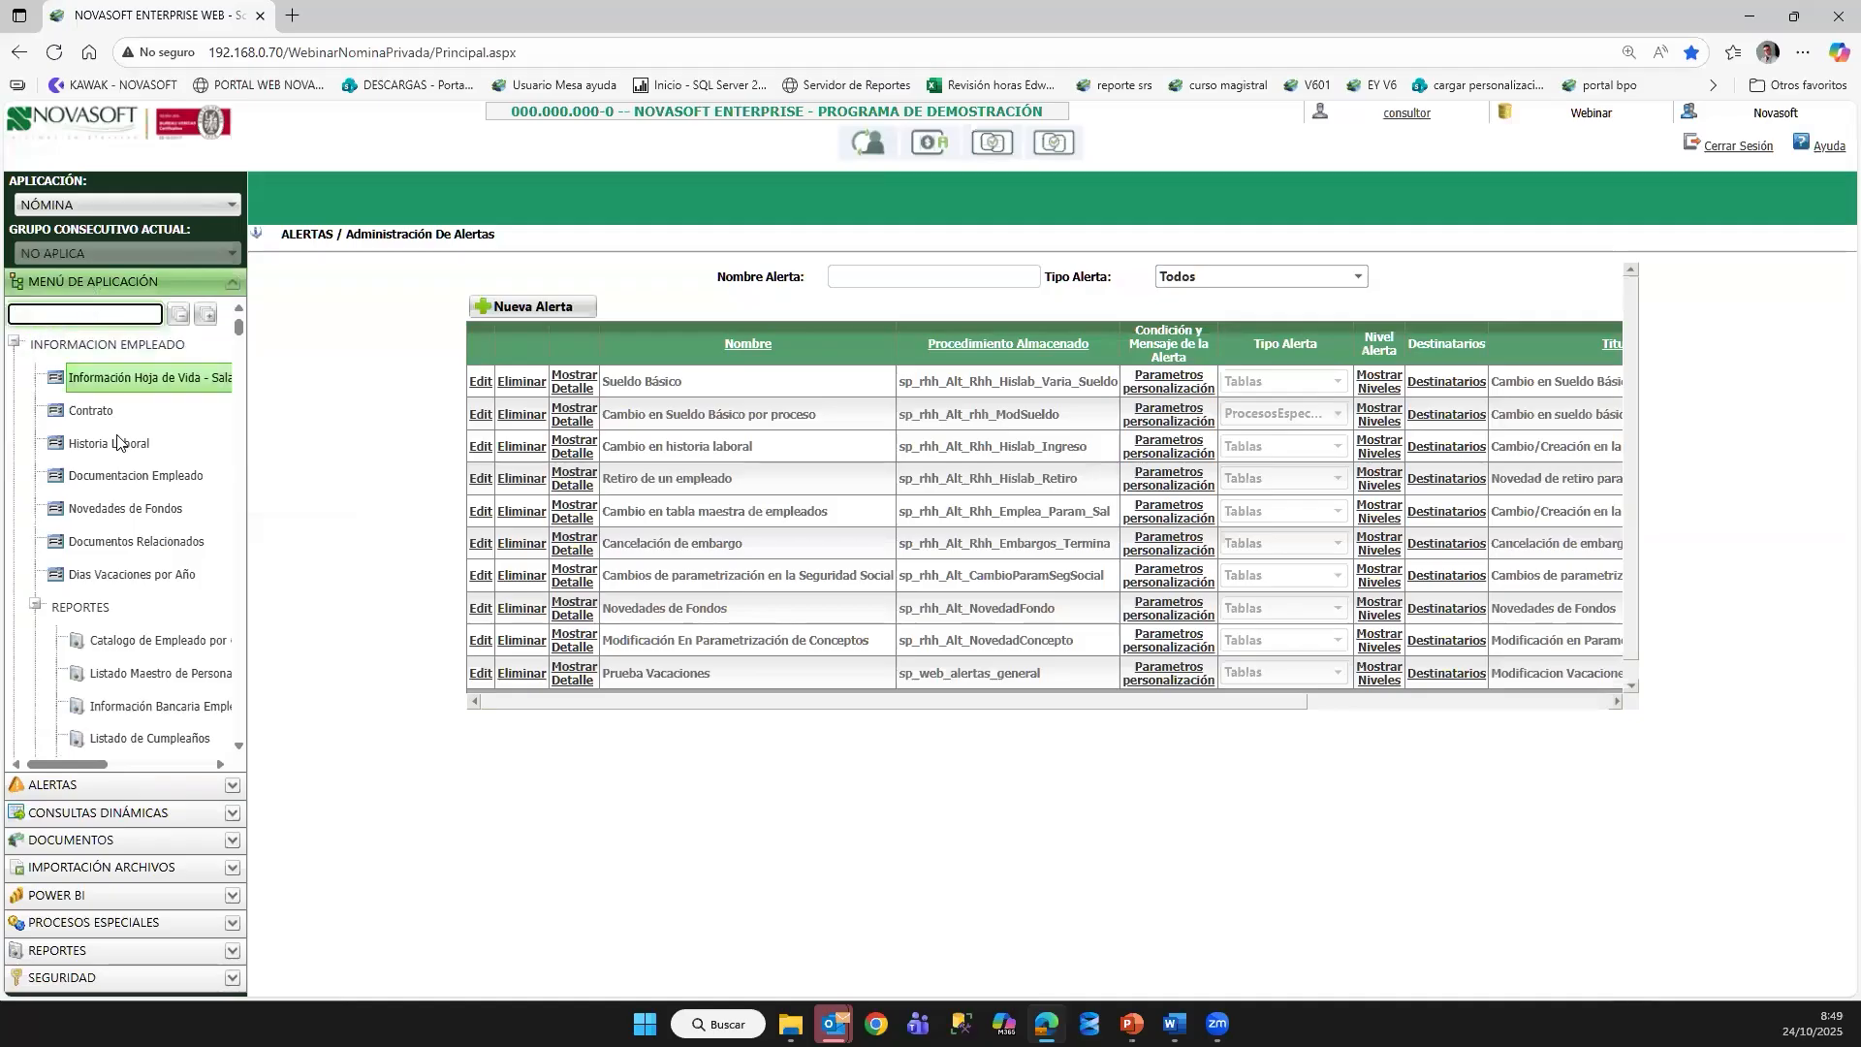
click(116, 442)
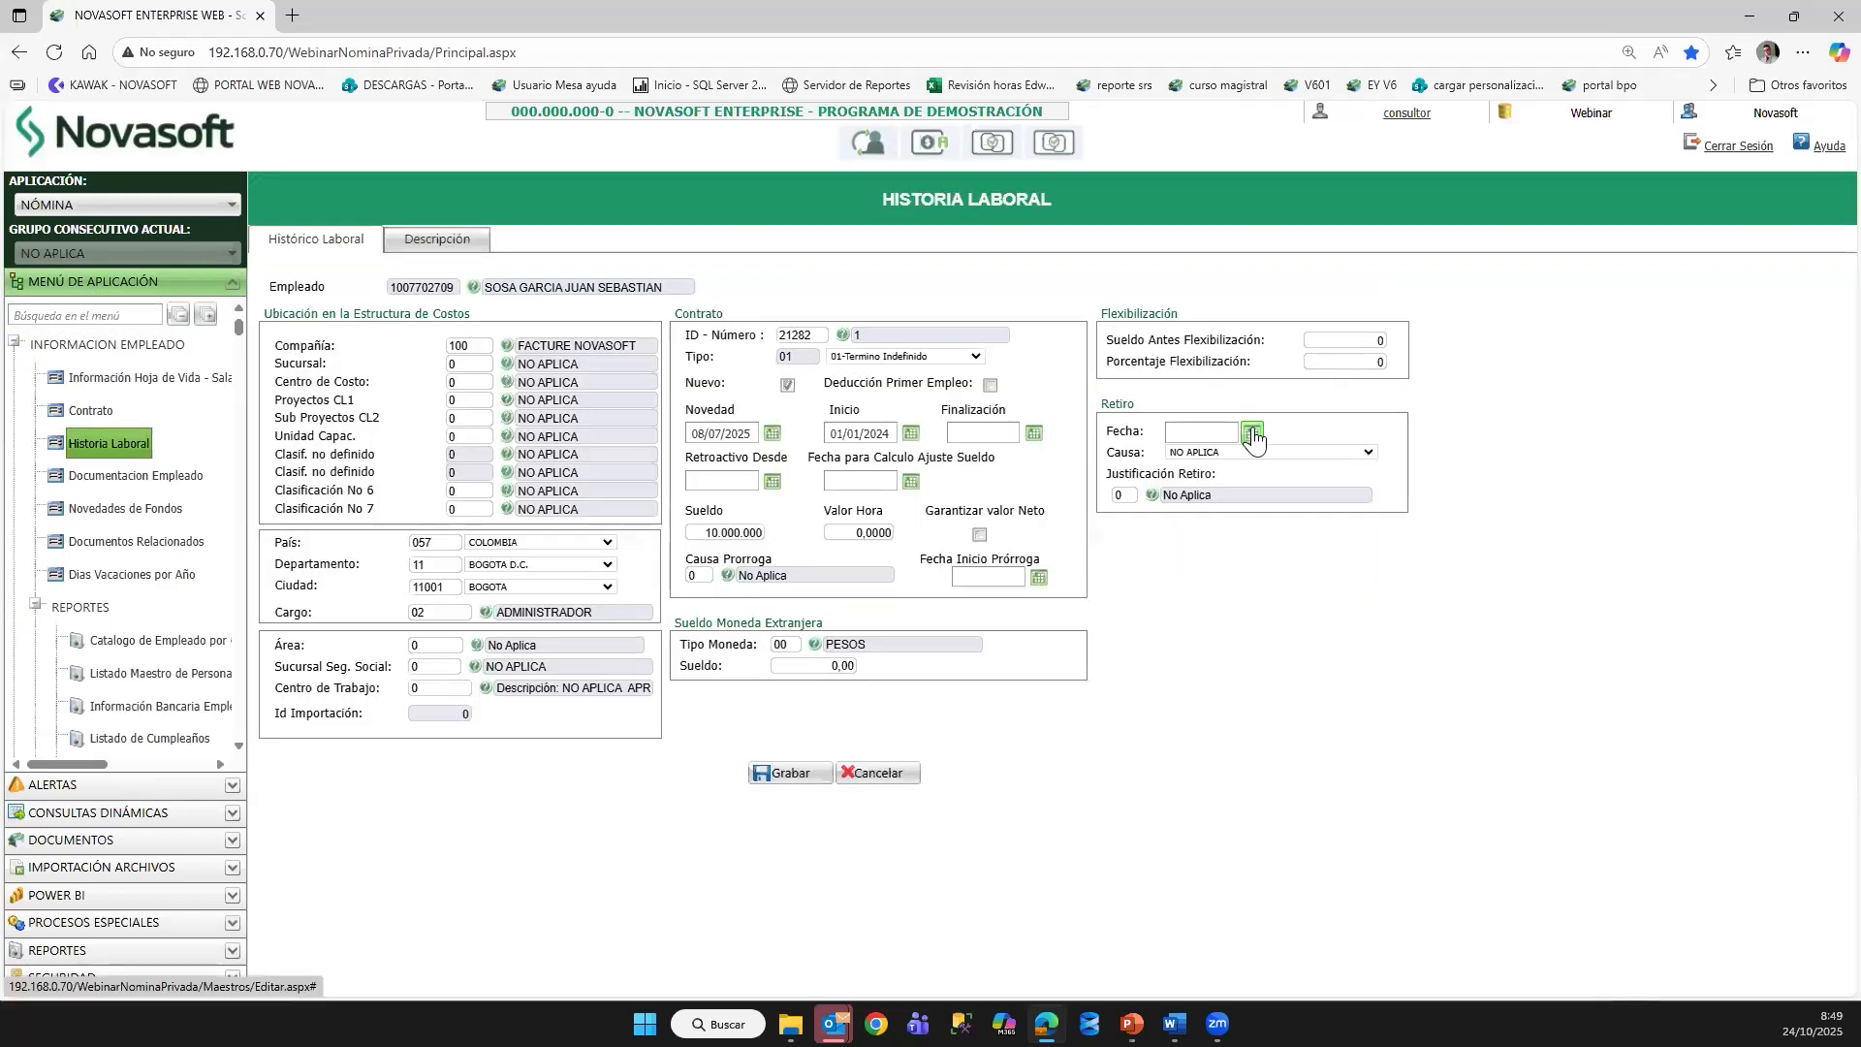
Step: Set the employee's retirement date to 31/10/2025 with cause TERMINACION CONTRATO and save the employment history record
click(1250, 433)
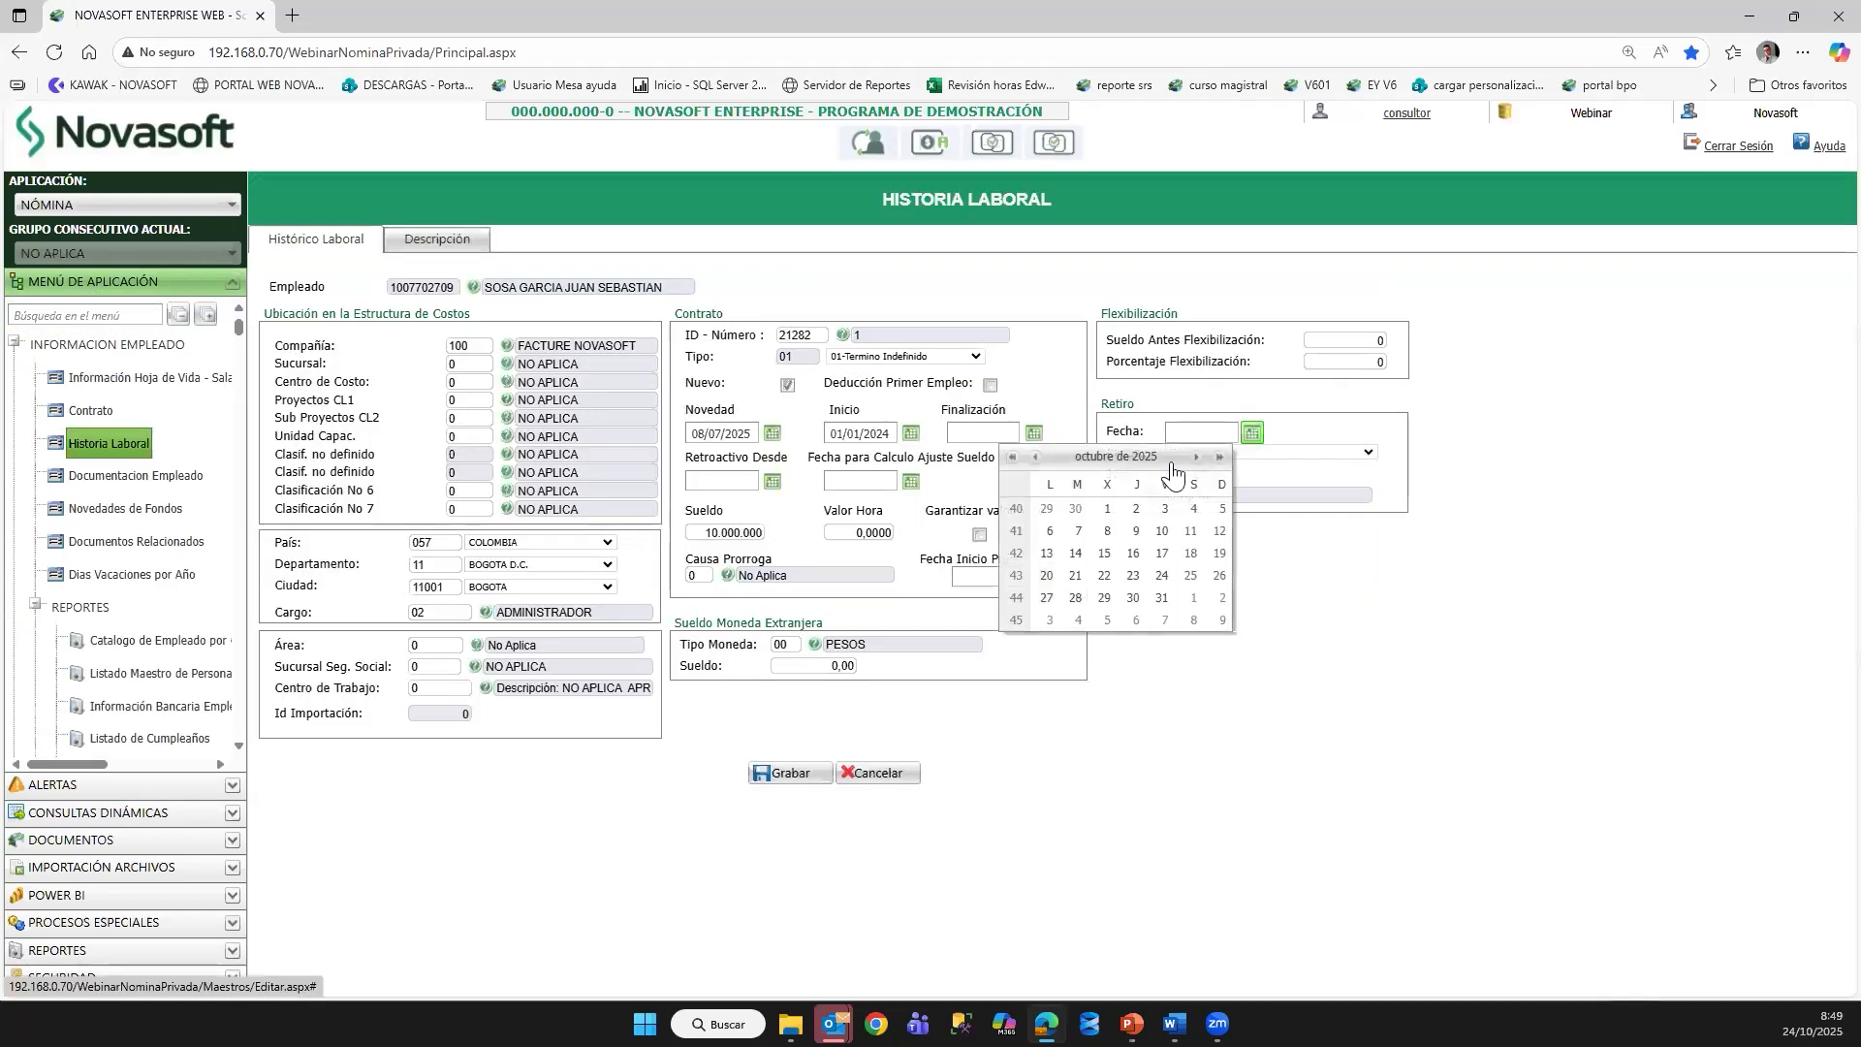
click(1163, 598)
click(1202, 453)
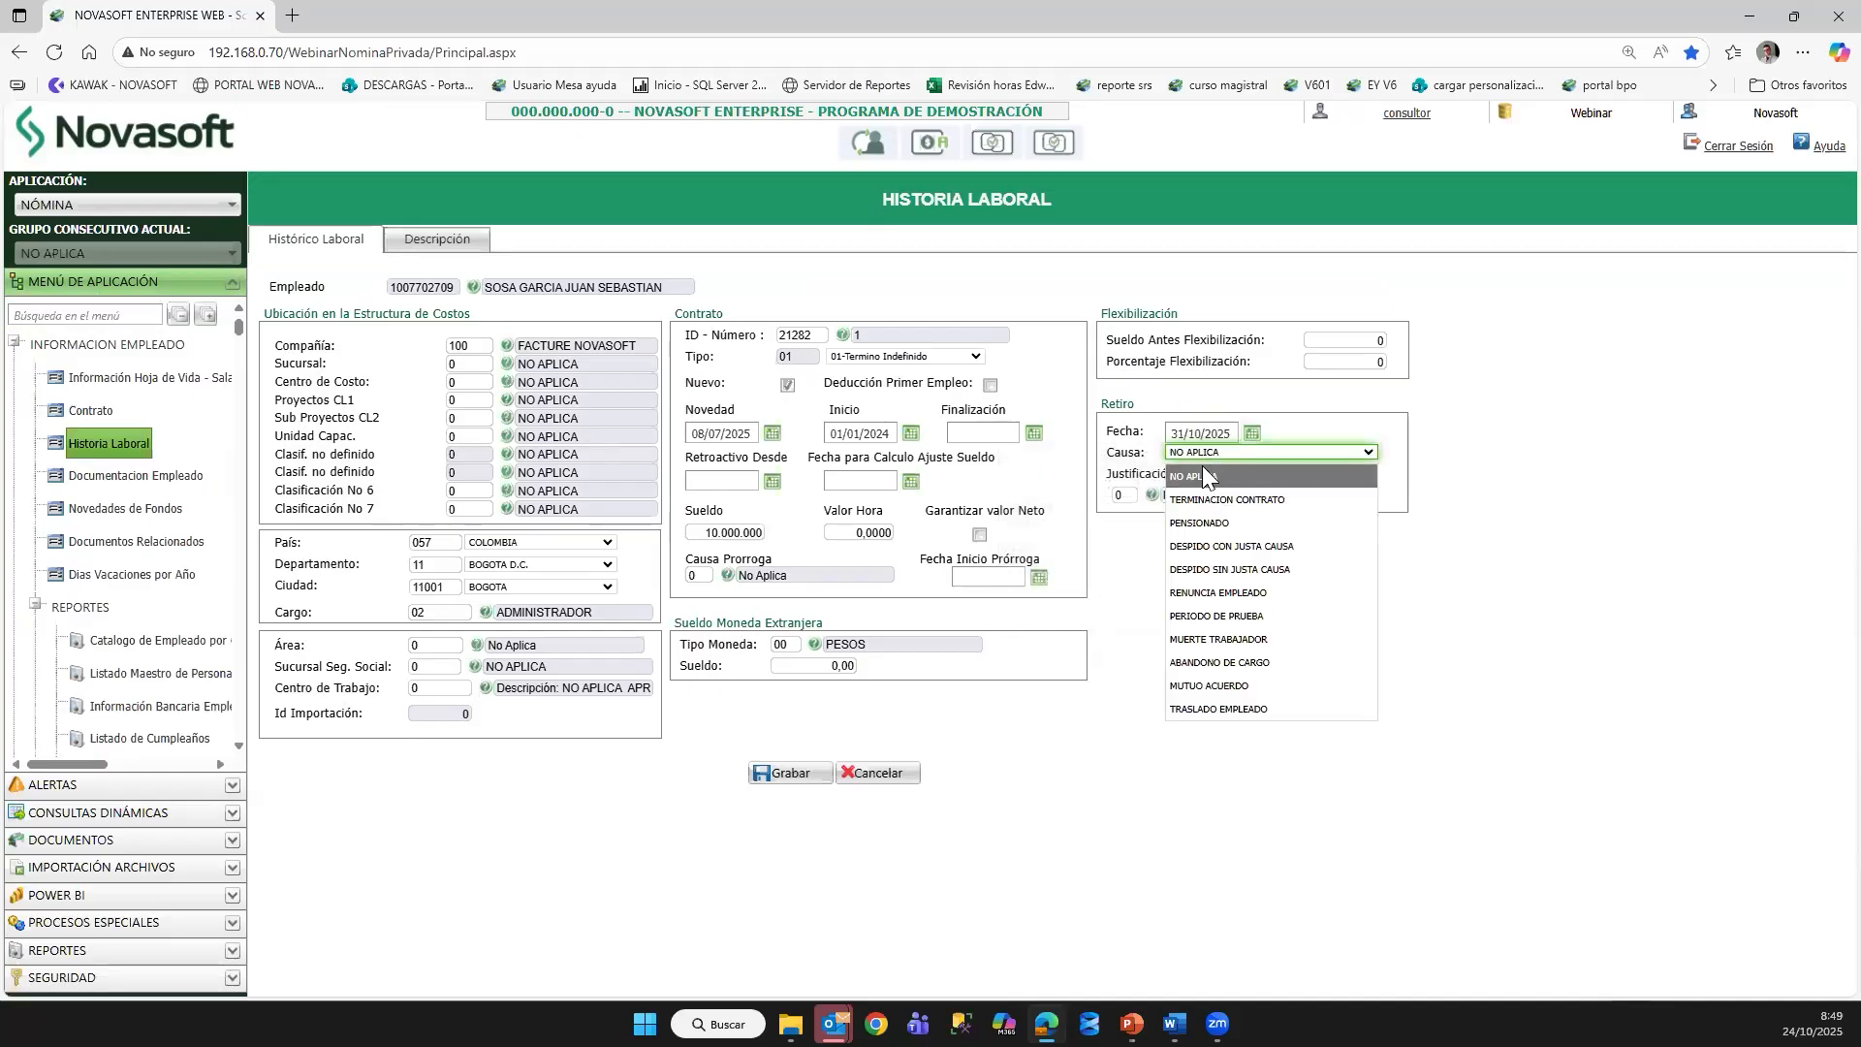
click(1214, 500)
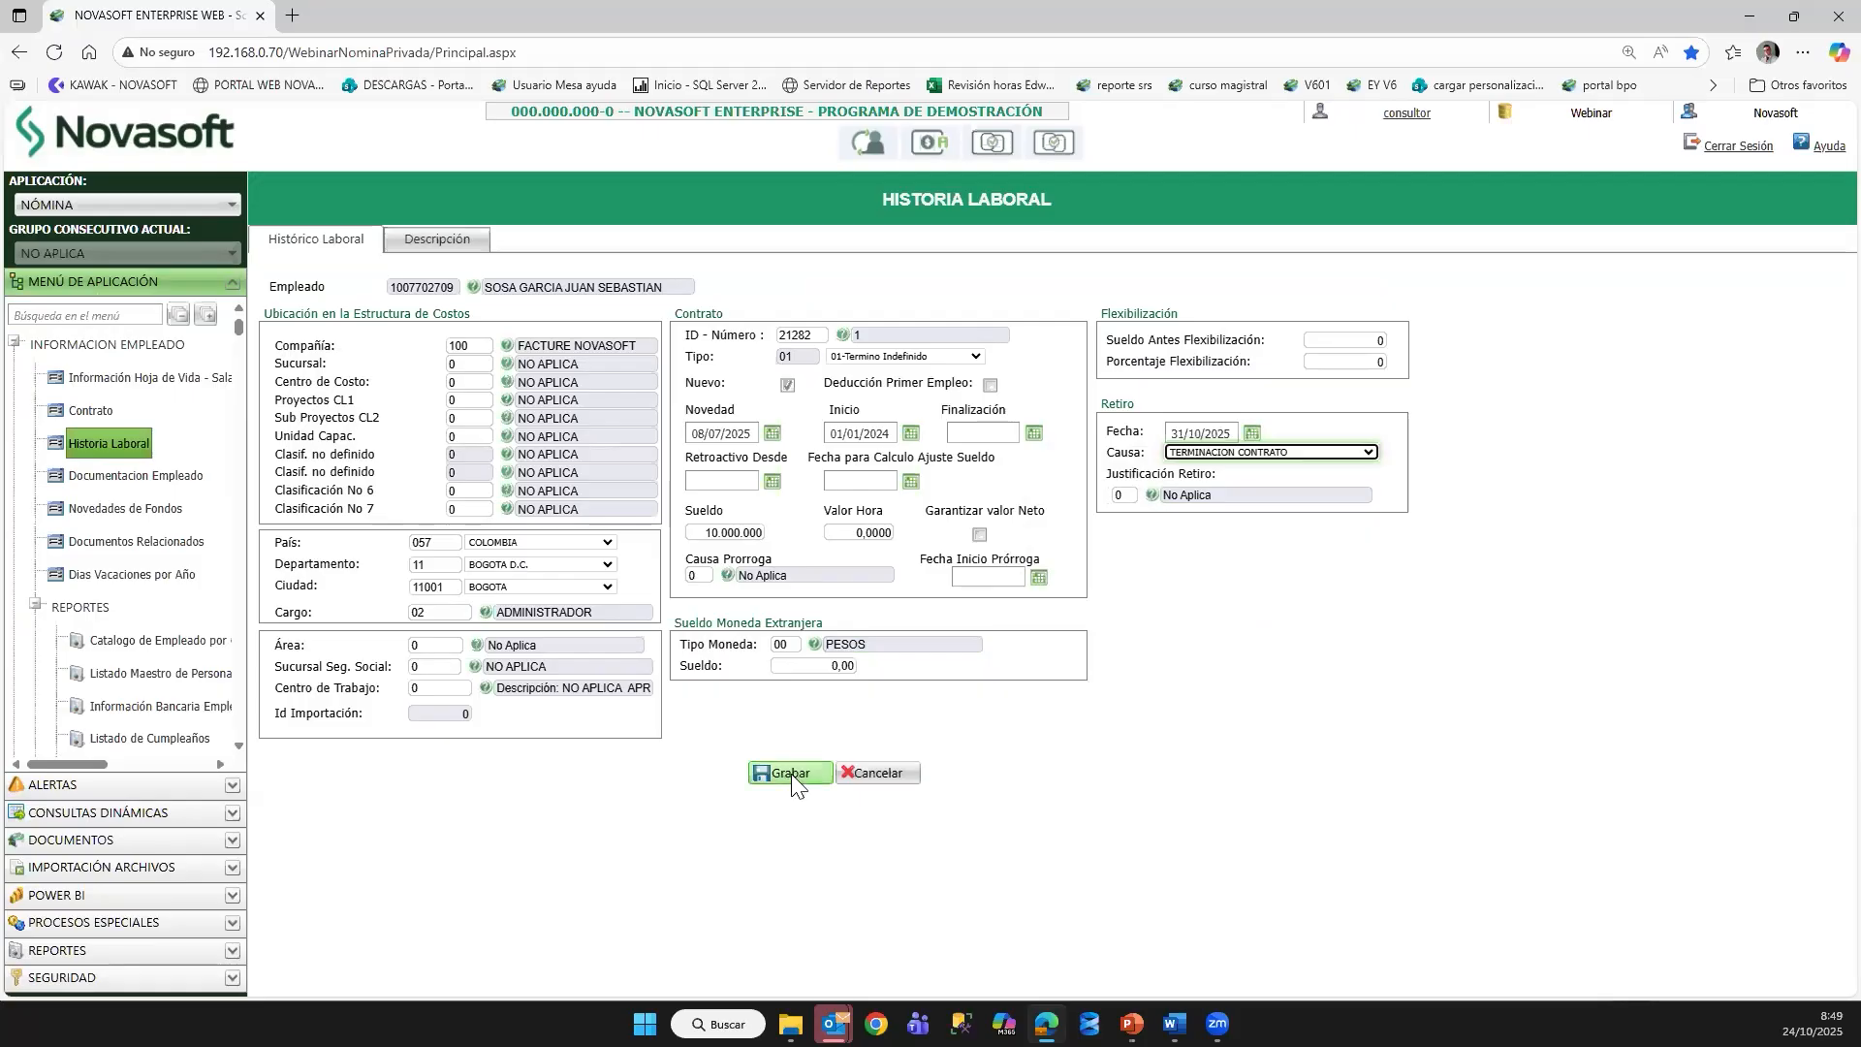
click(791, 775)
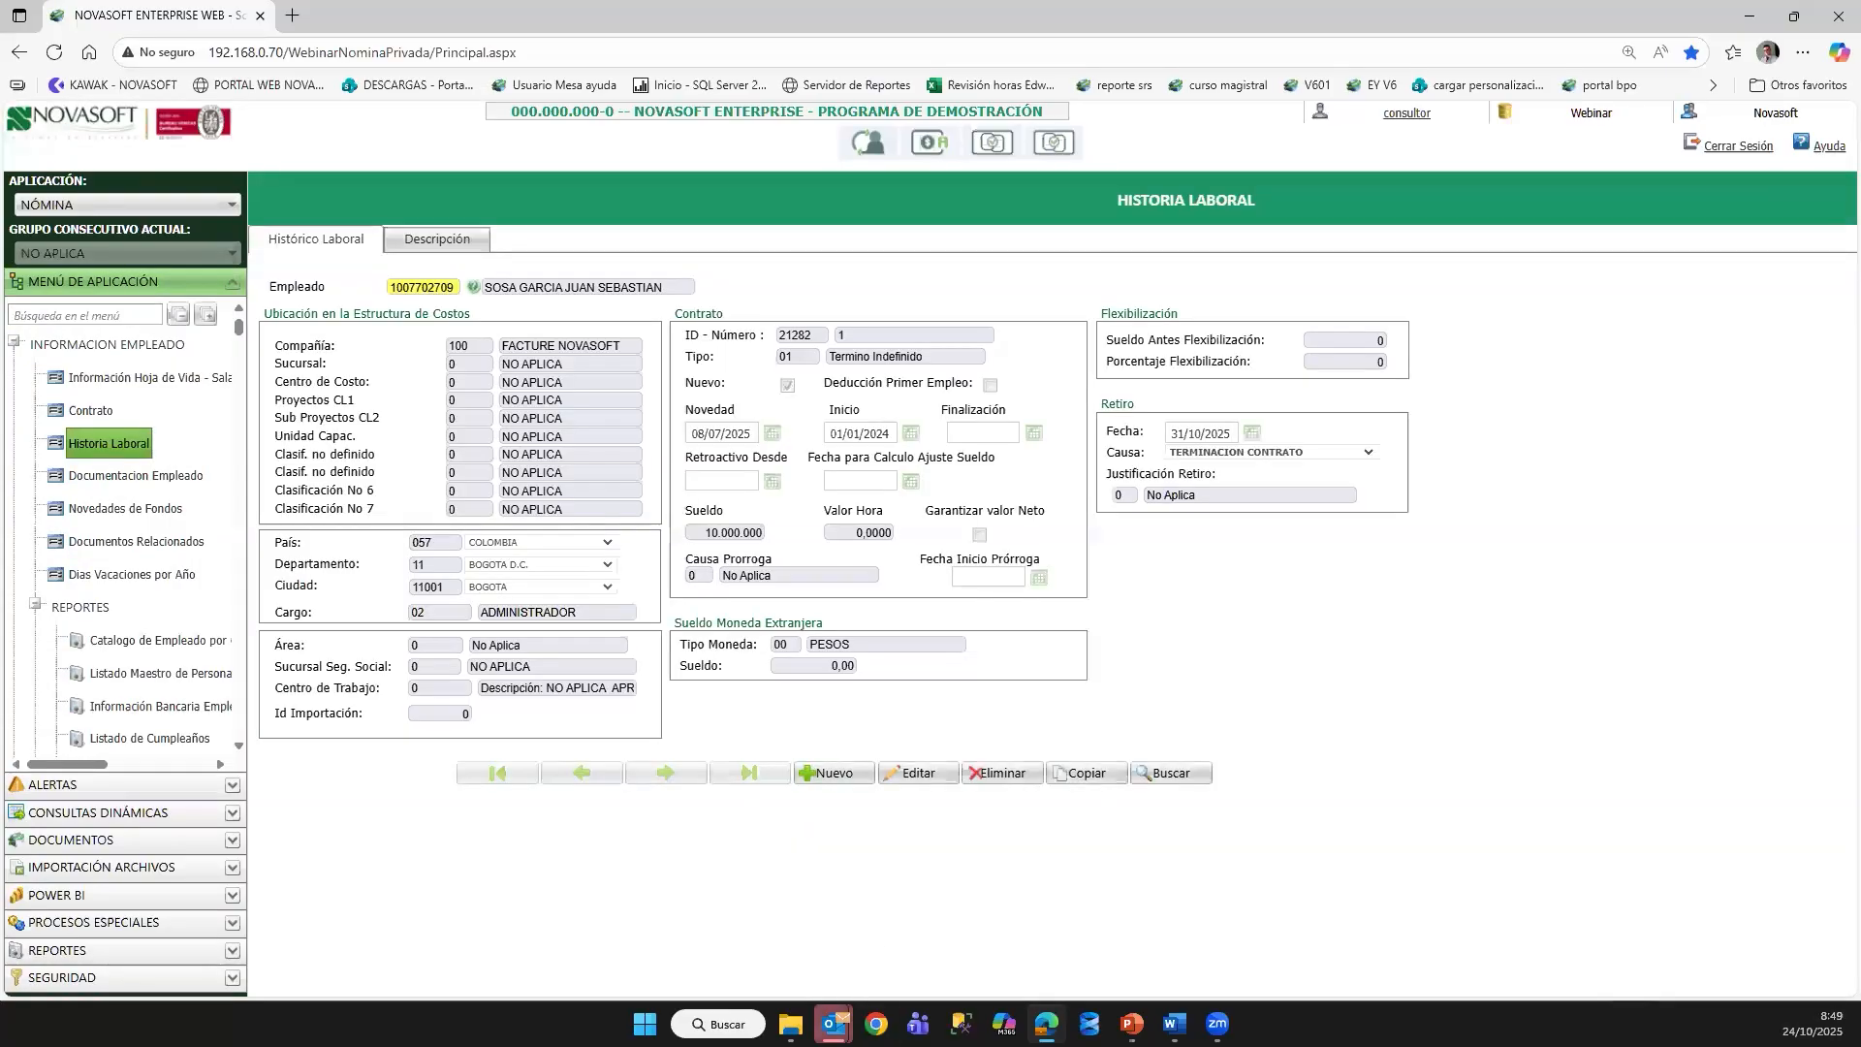
Step: Switch to Outlook and read the Novedad de retiro para un empleado alert e-mail
click(751, 911)
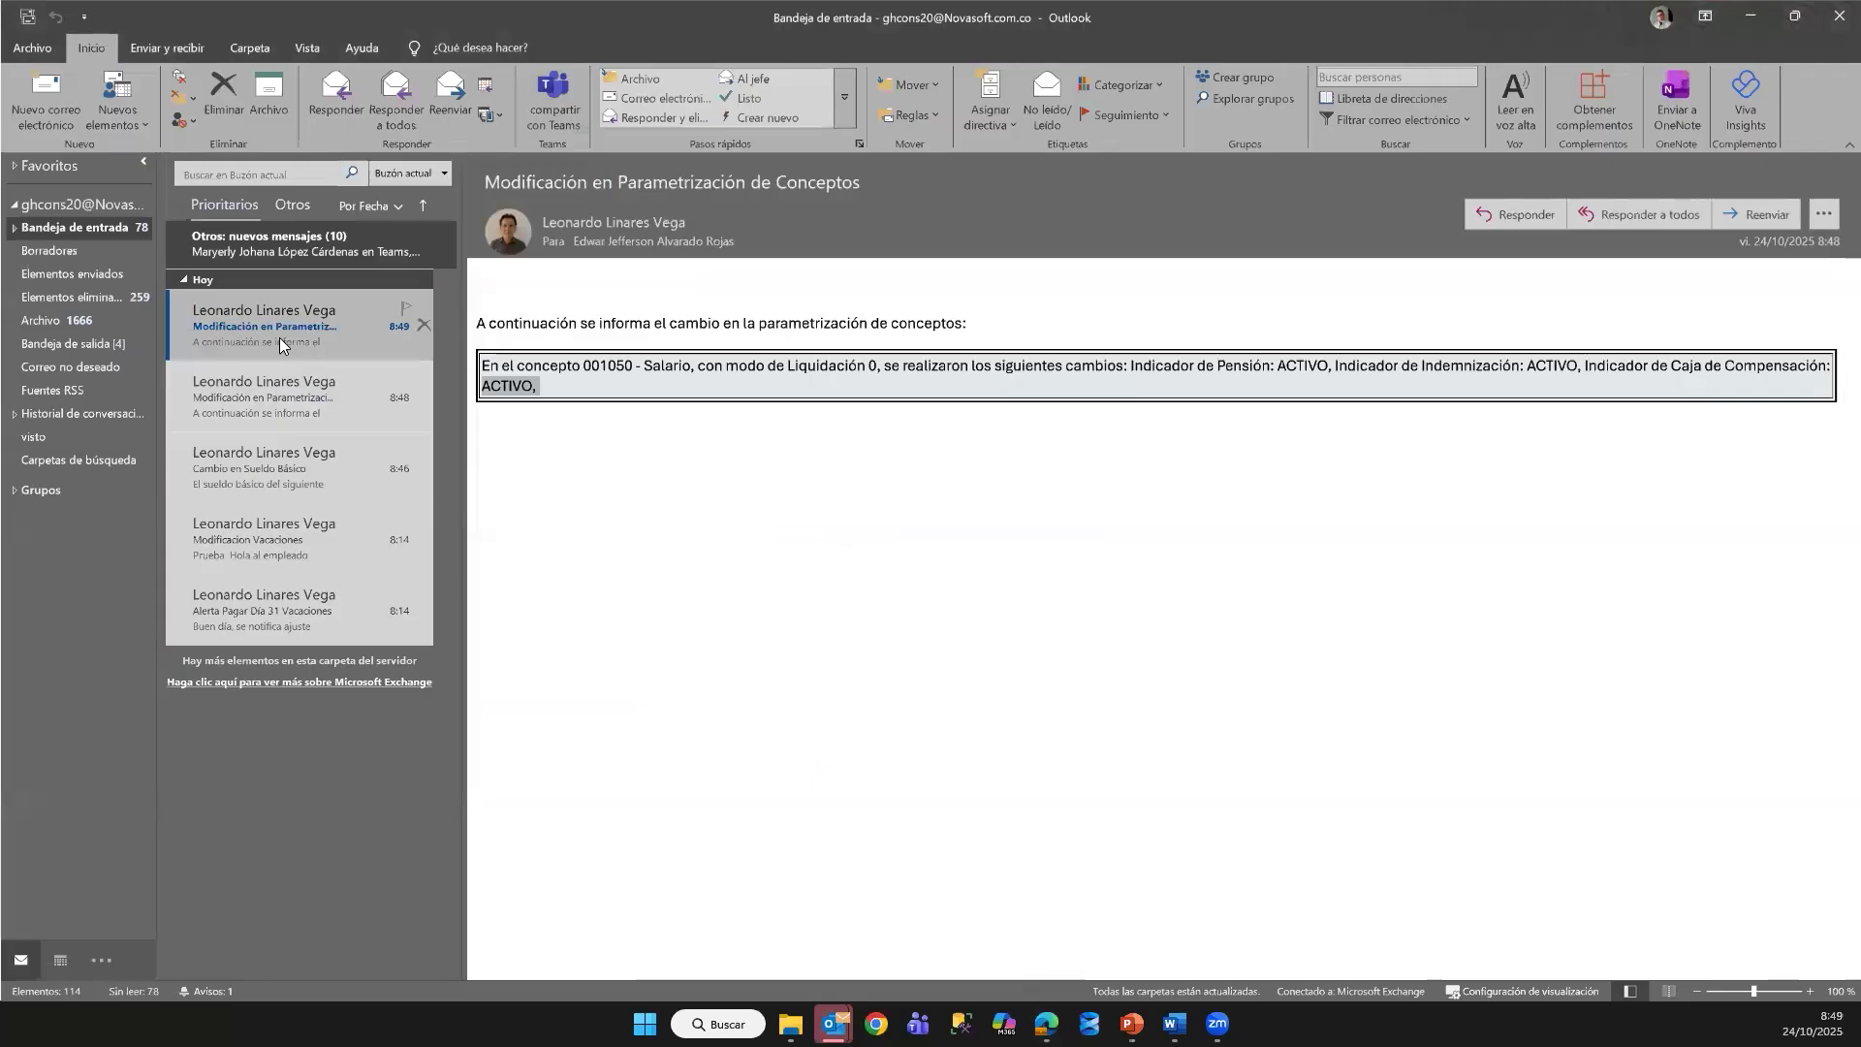
click(280, 345)
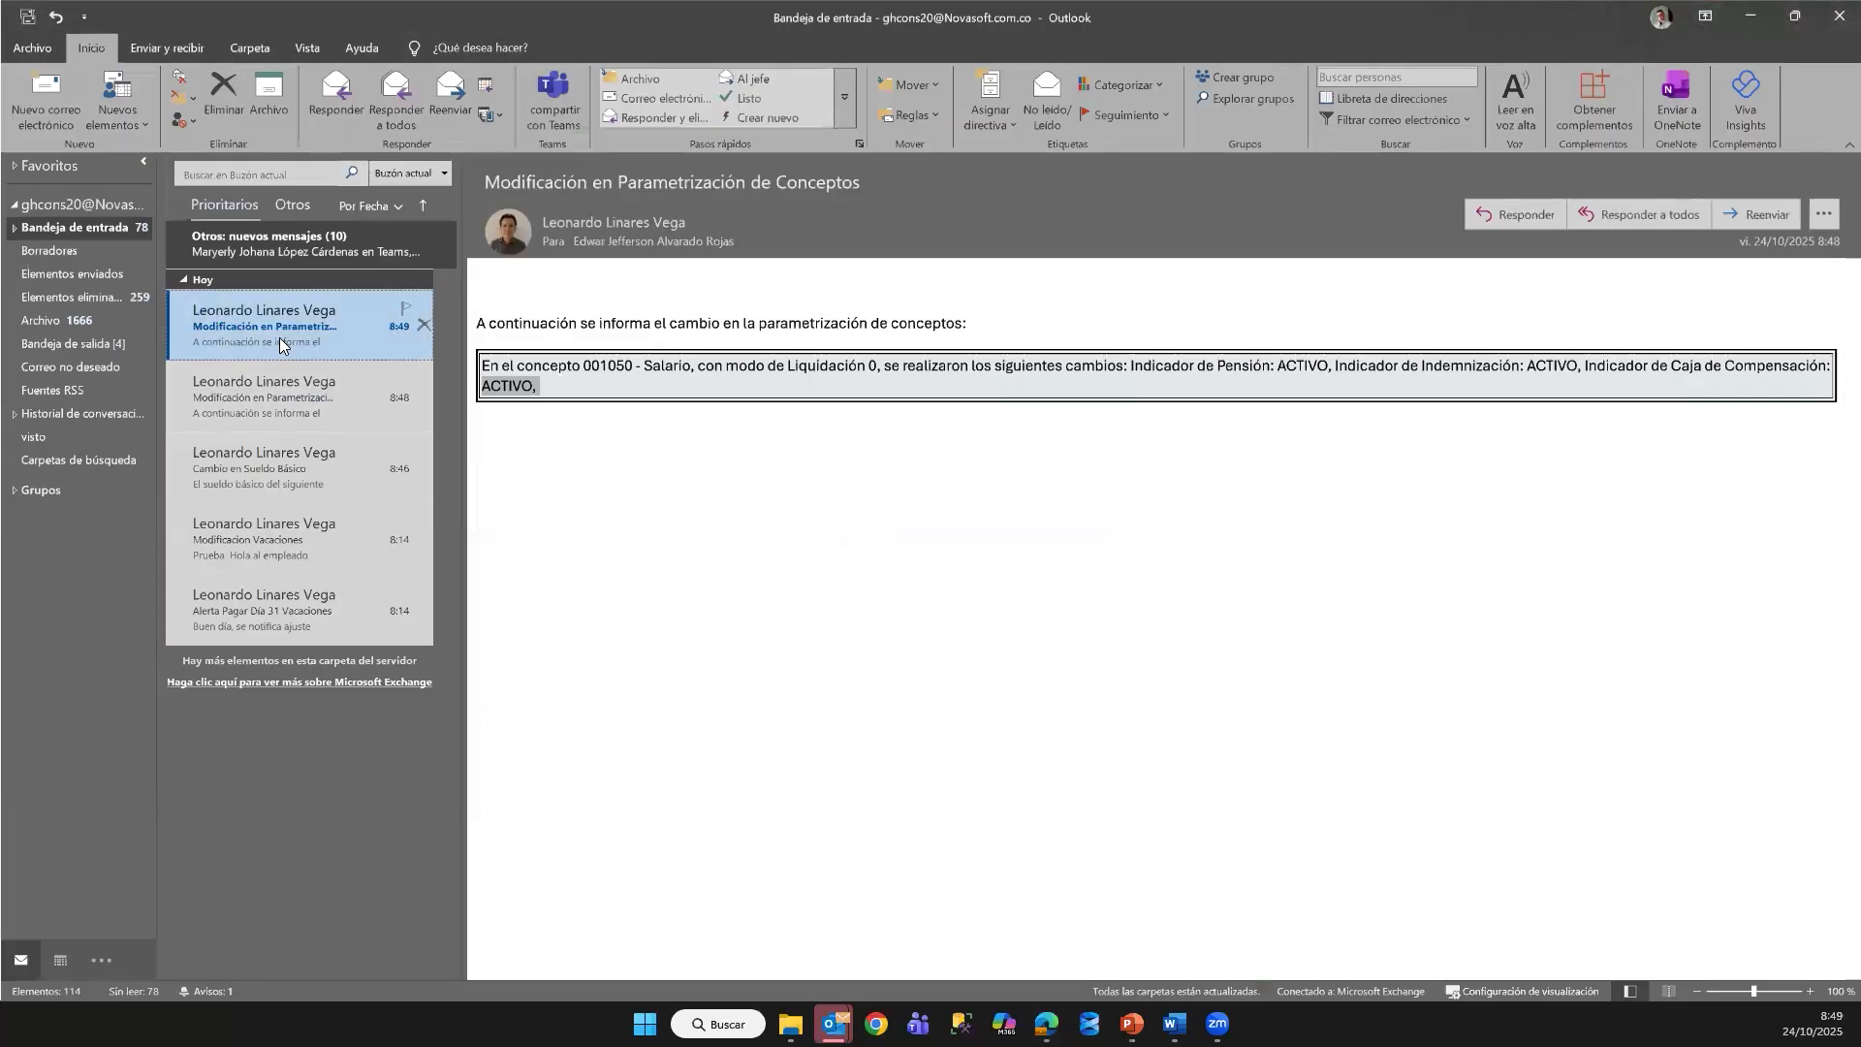
click(280, 342)
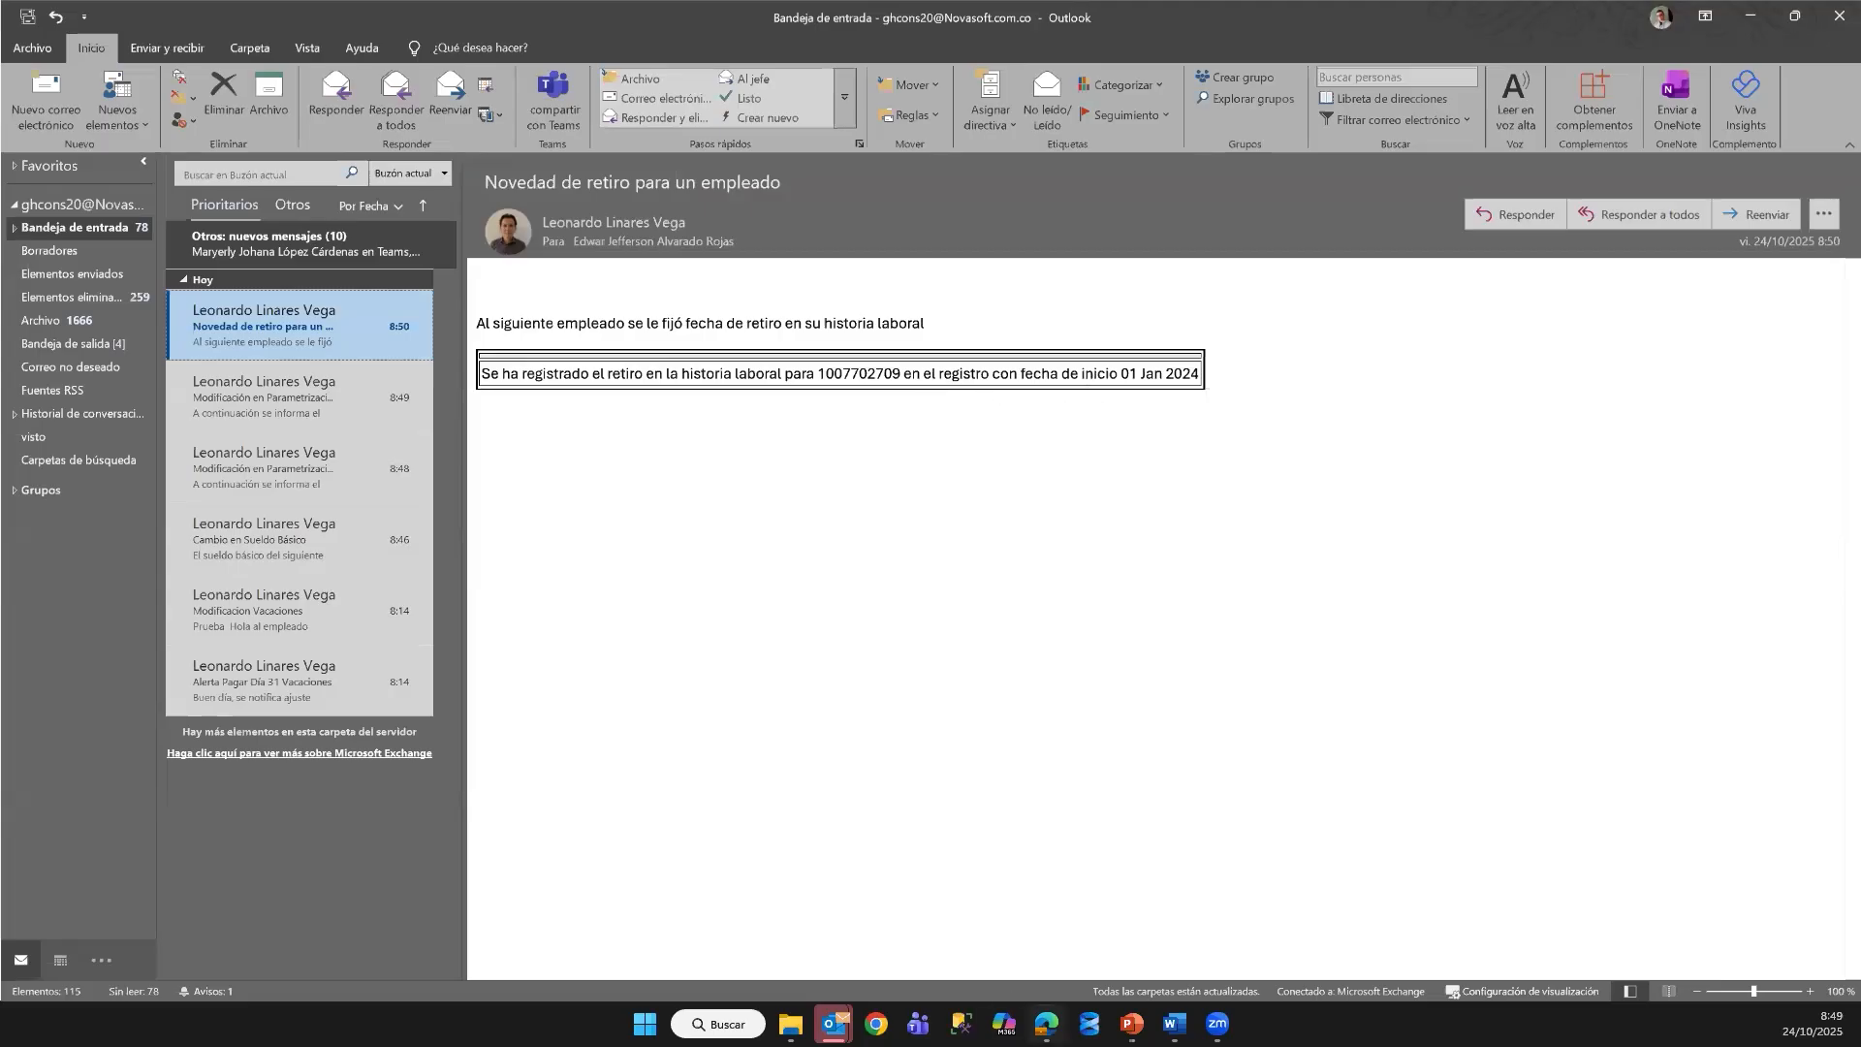
Step: Return to Novasoft, clear the employee's retirement date, set the cause to NO APLICA and save the employment history record
click(1047, 1024)
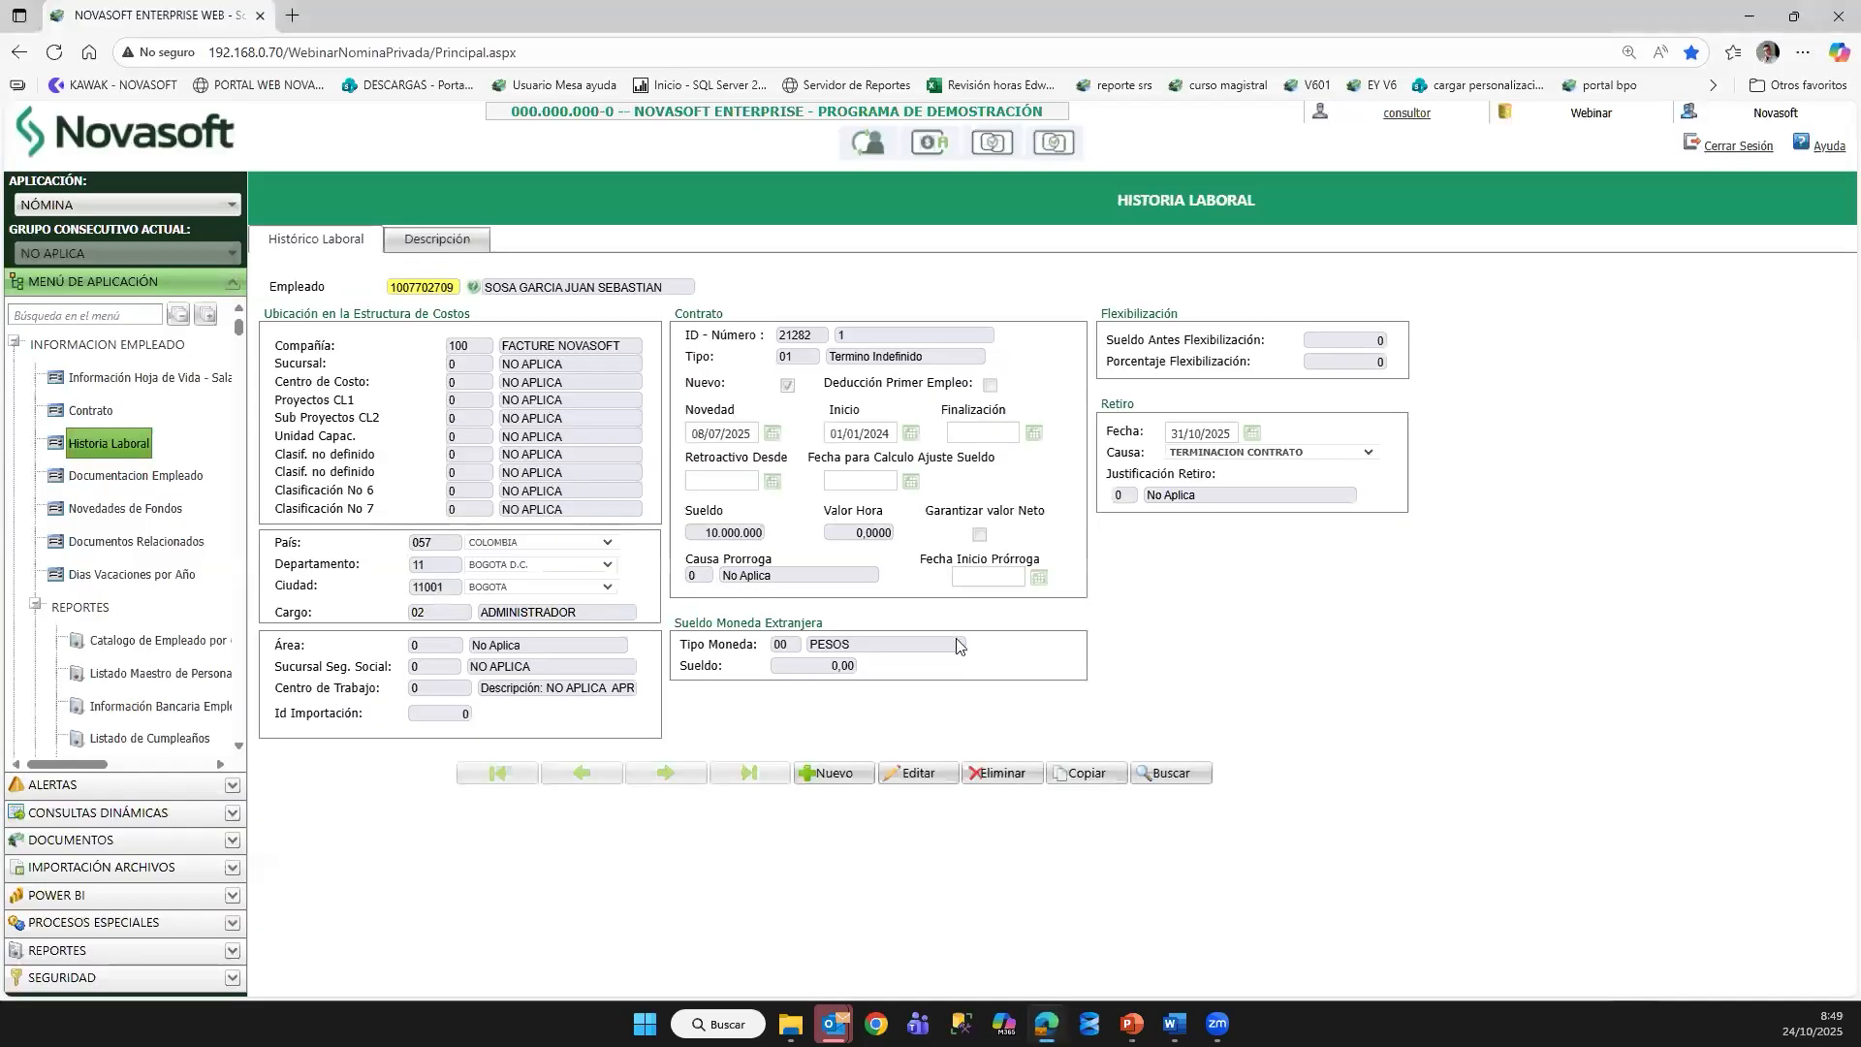
click(914, 775)
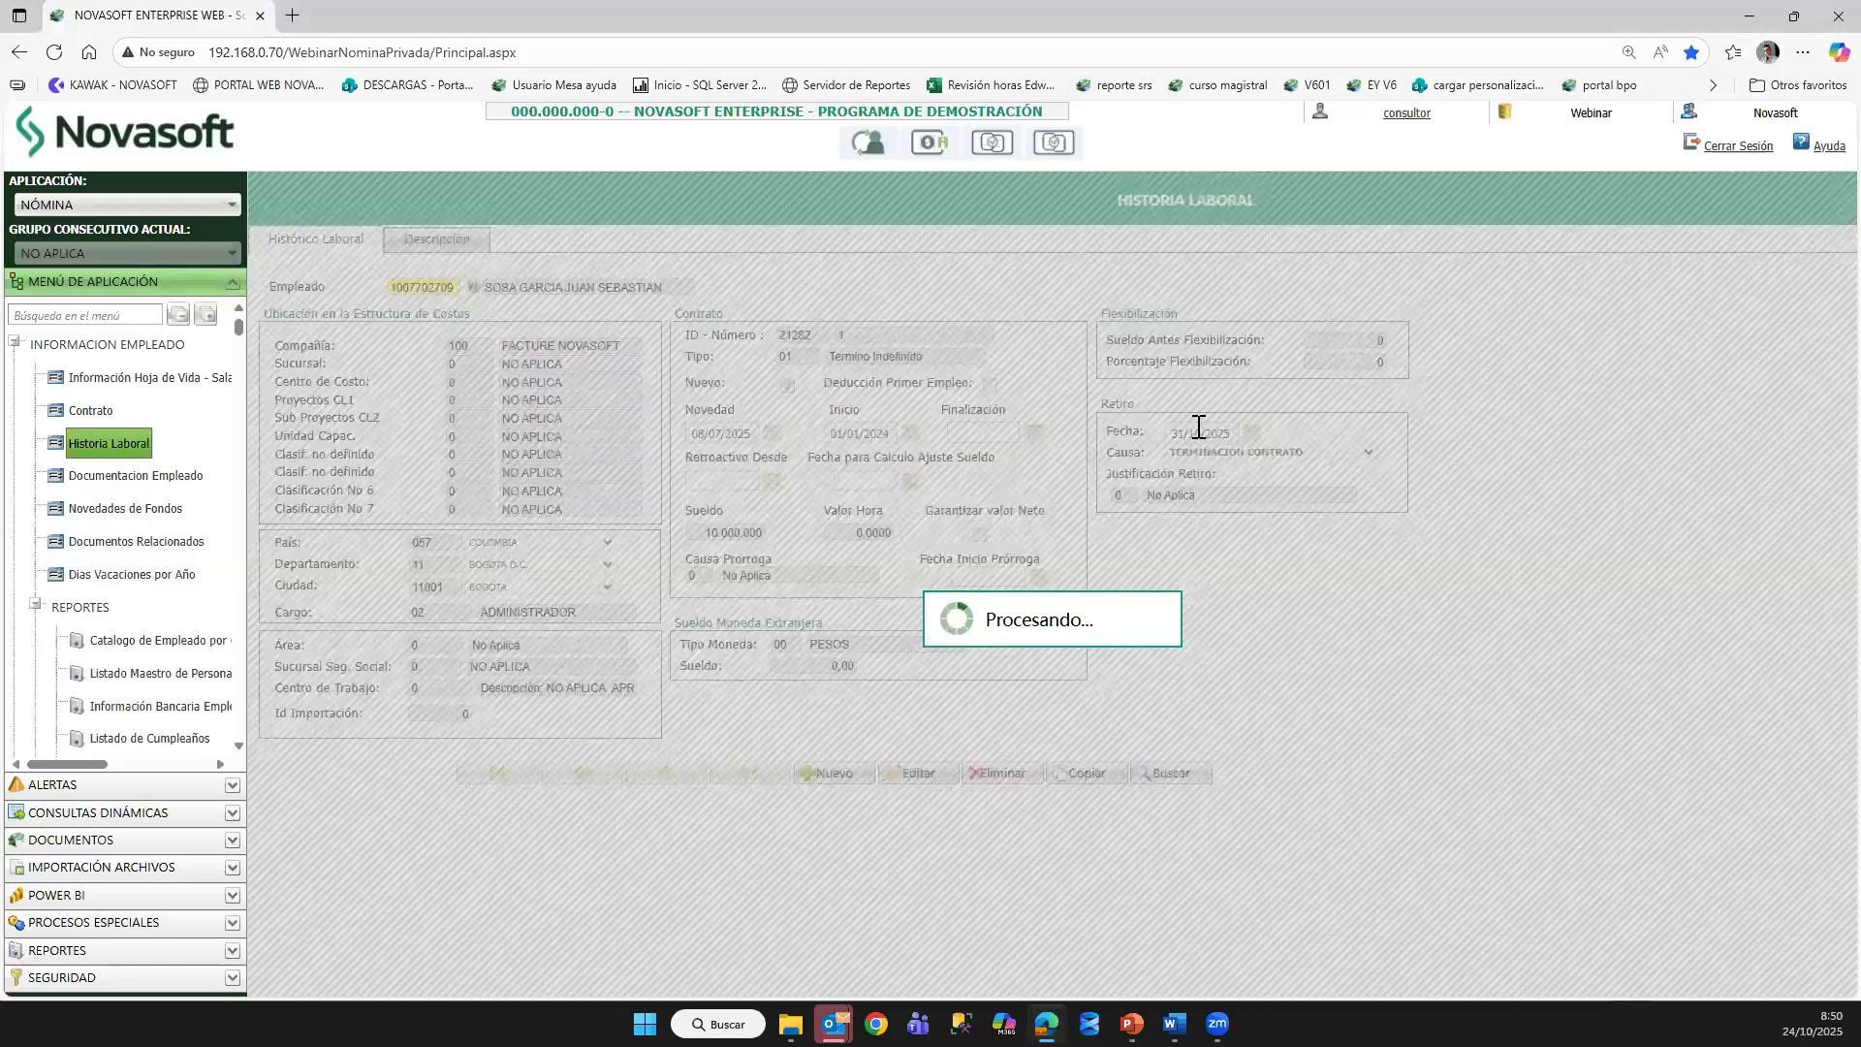
click(1202, 429)
key(BackSpace)
click(1223, 451)
click(1223, 471)
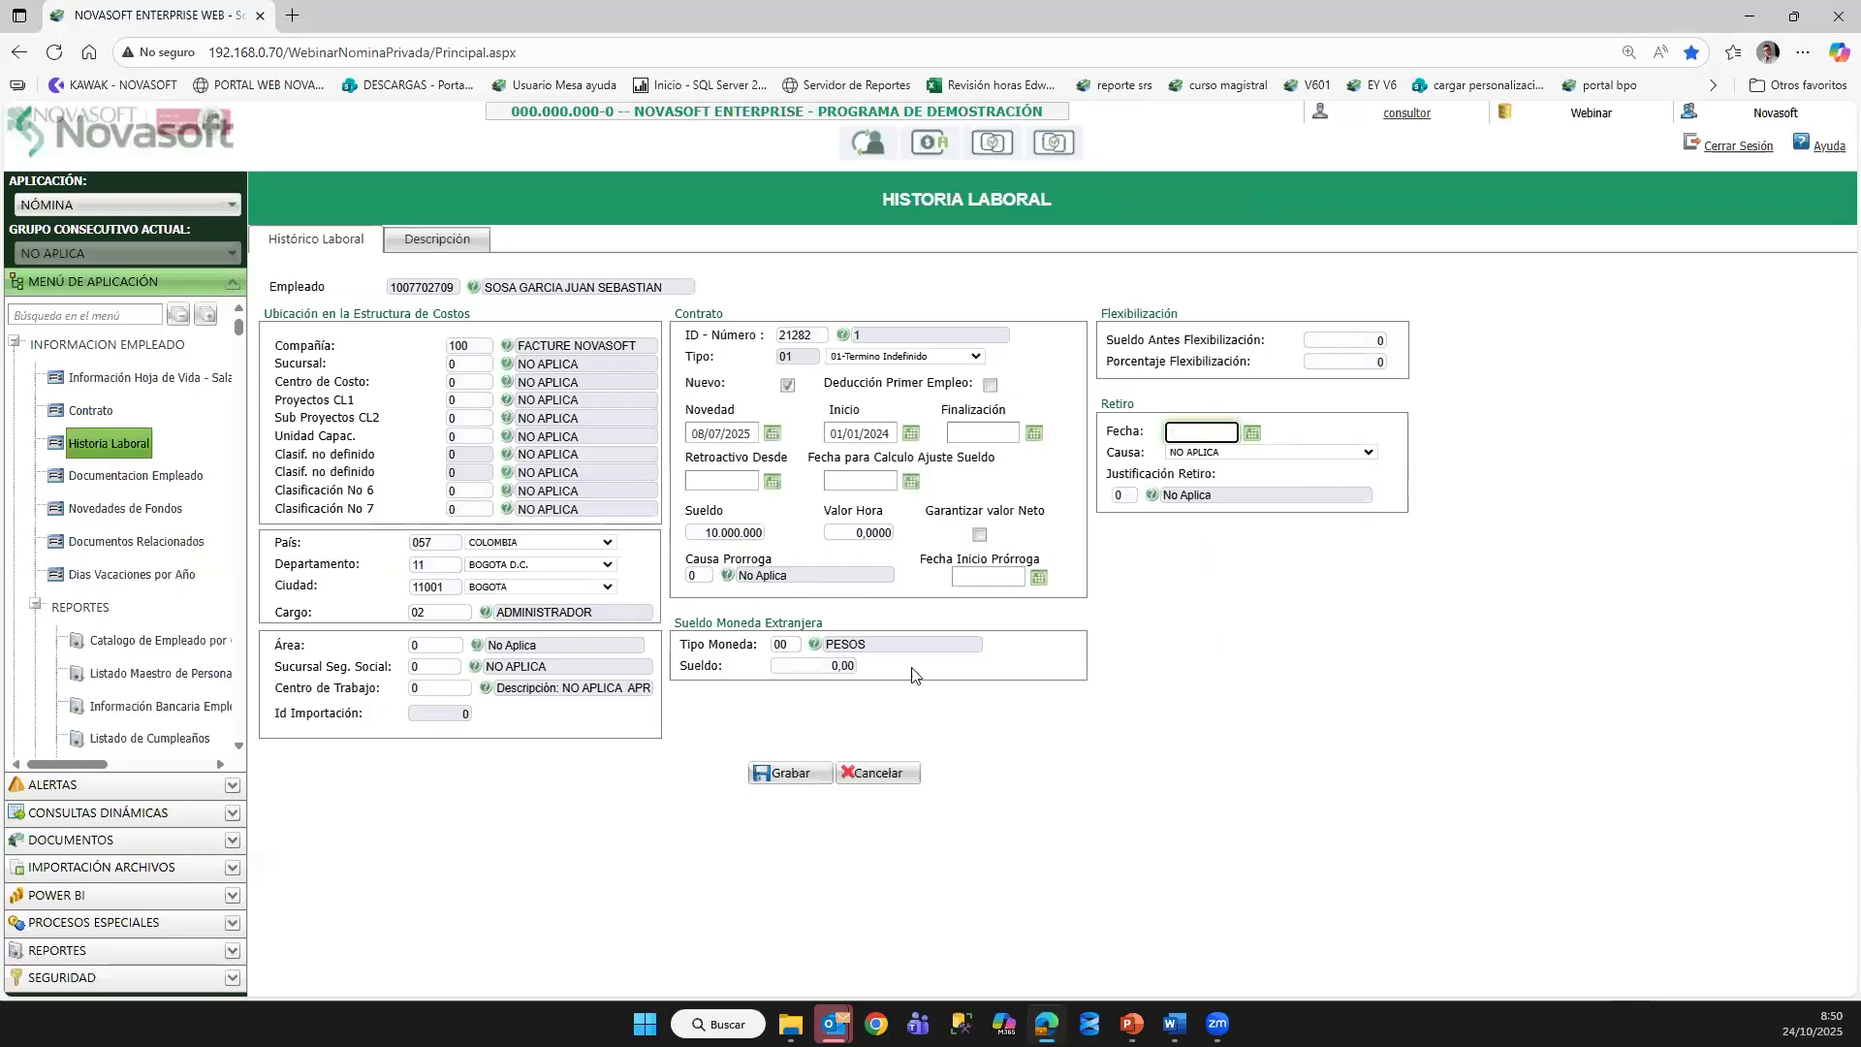
click(793, 774)
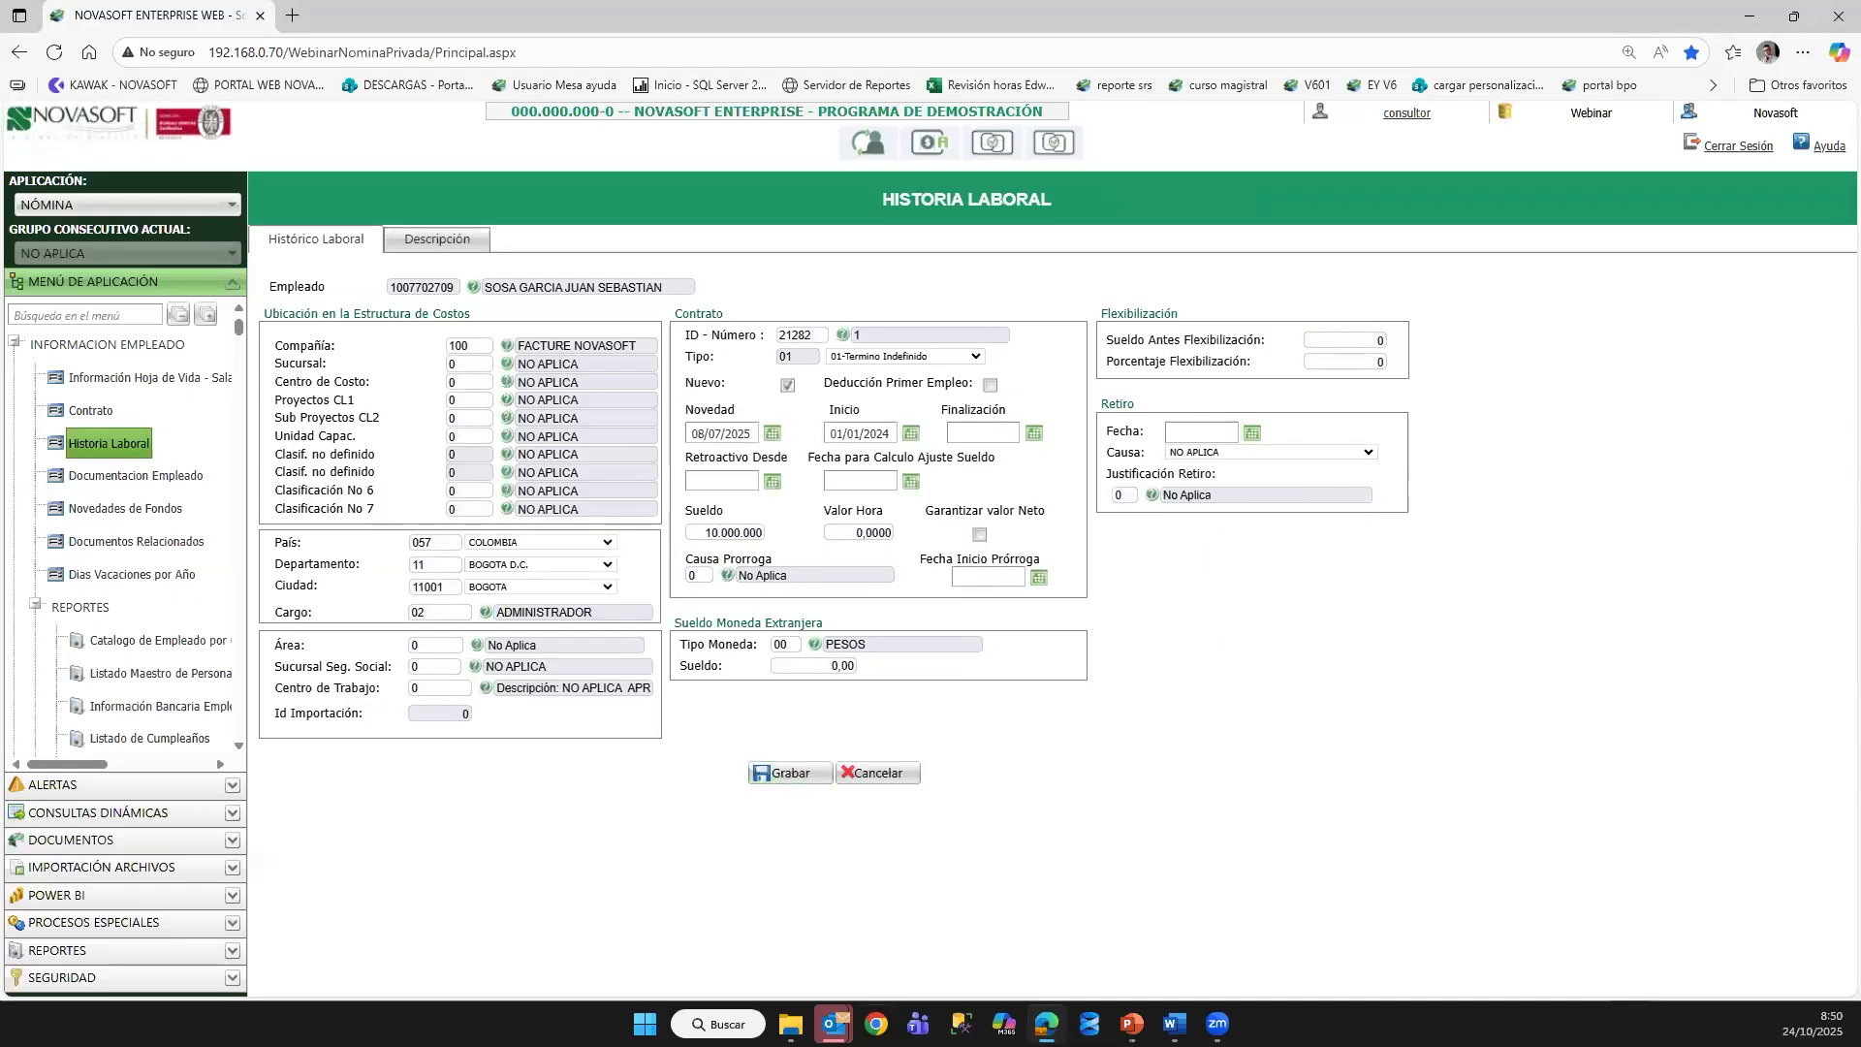
Step: Check the Outlook inbox for a new alert e-mail and return to Novasoft
mouse_move(833, 1024)
click(746, 935)
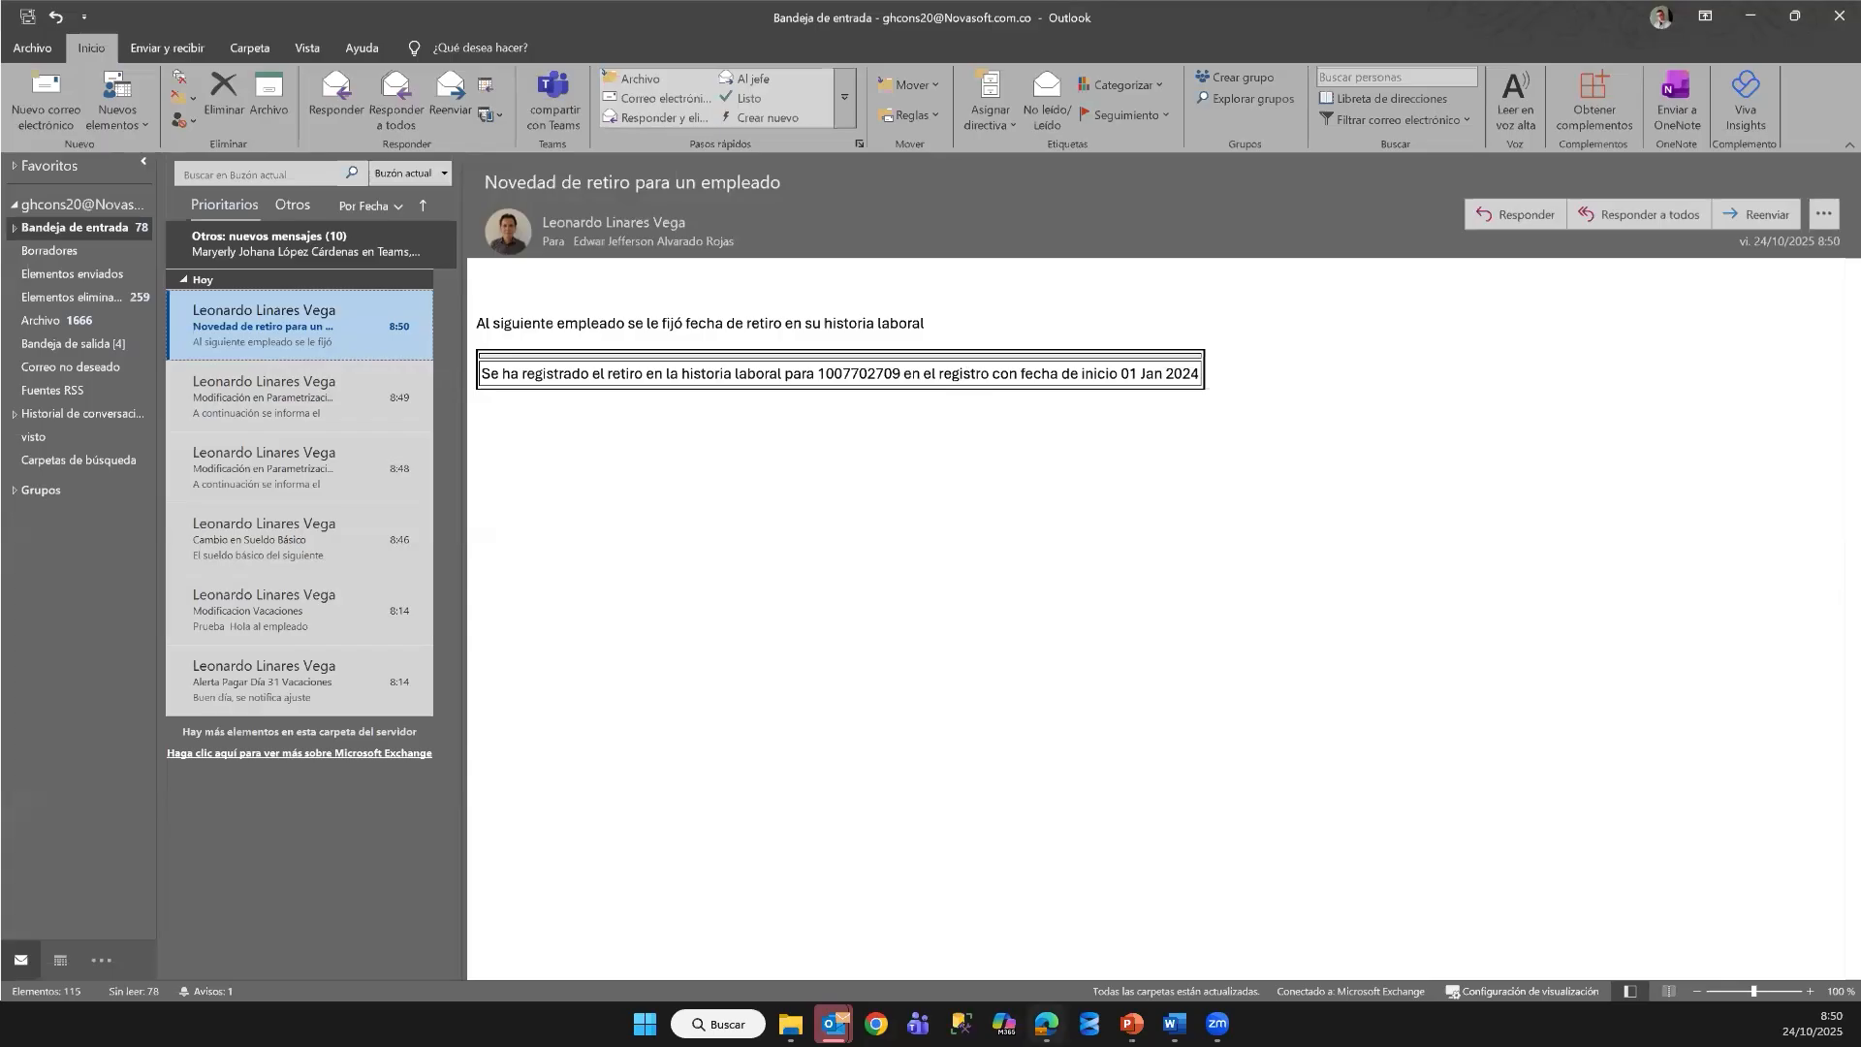
click(1039, 921)
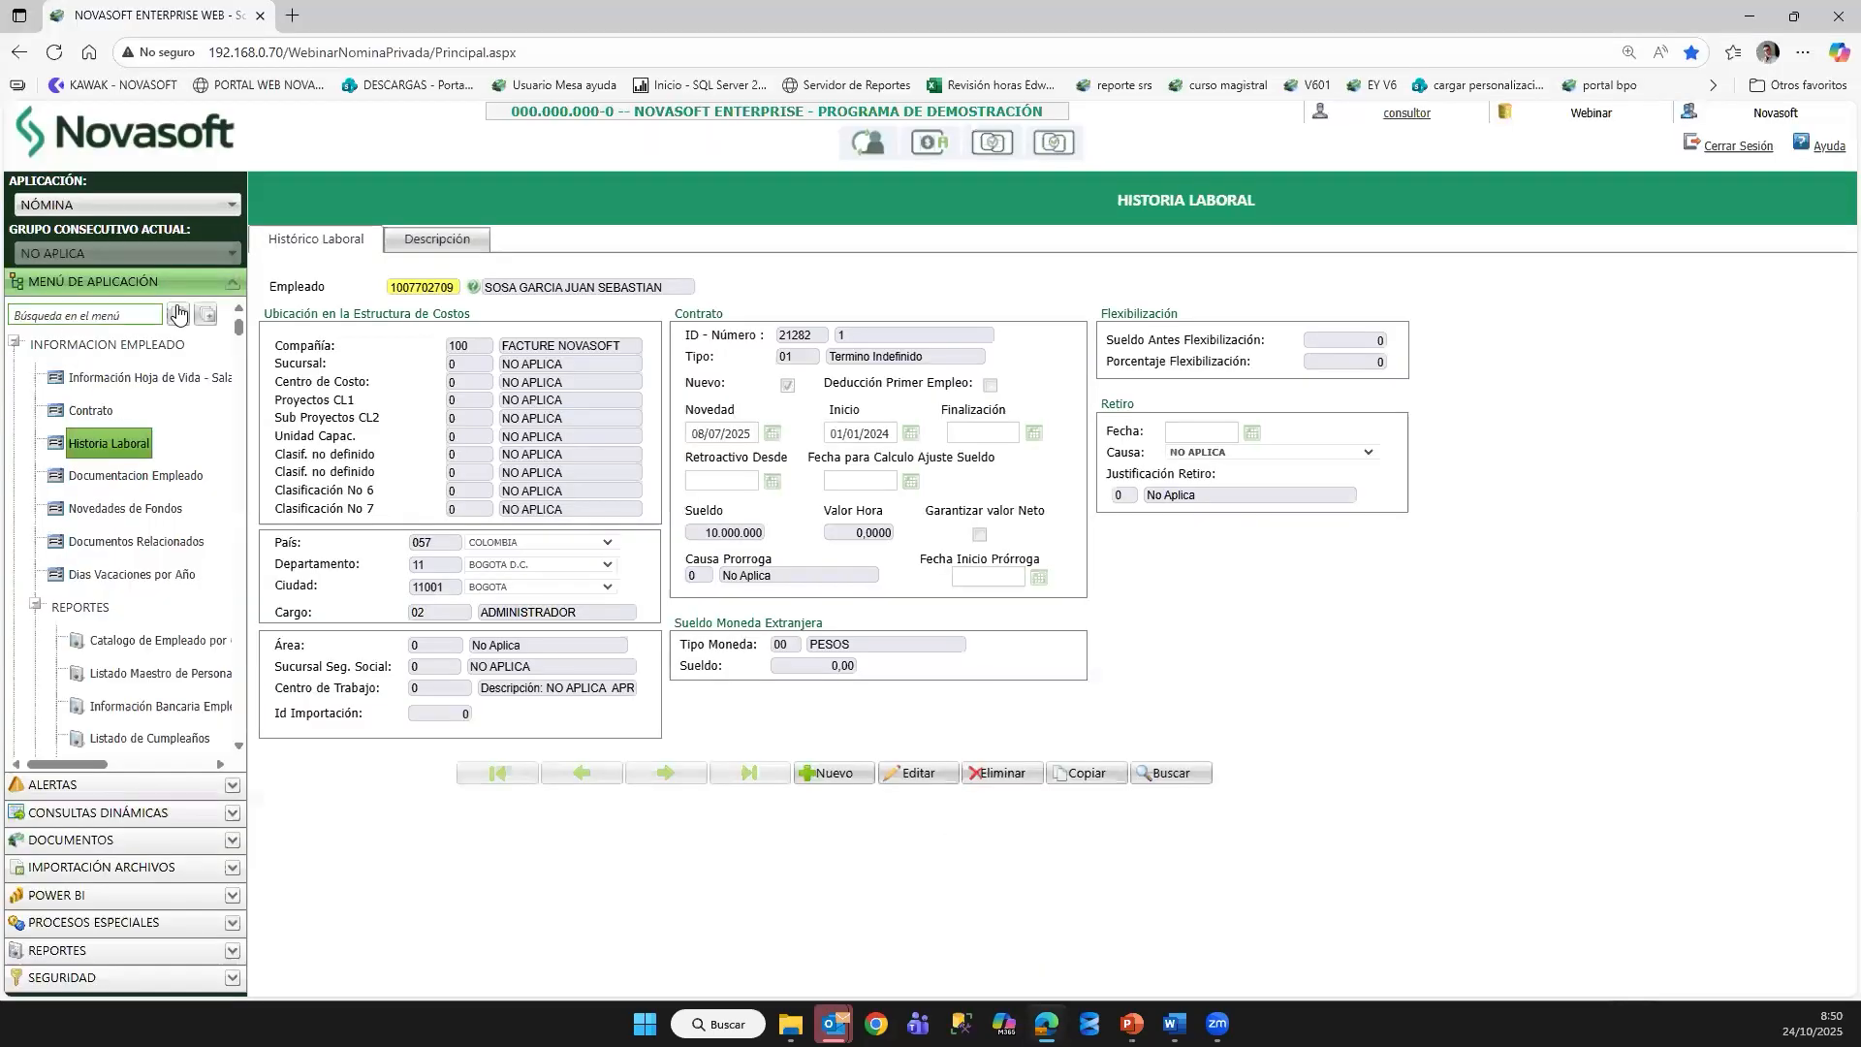
Step: Collapse the application menu tree and locate the Cambio en Sueldo Básico por proceso alert in Administración De Alertas
click(177, 312)
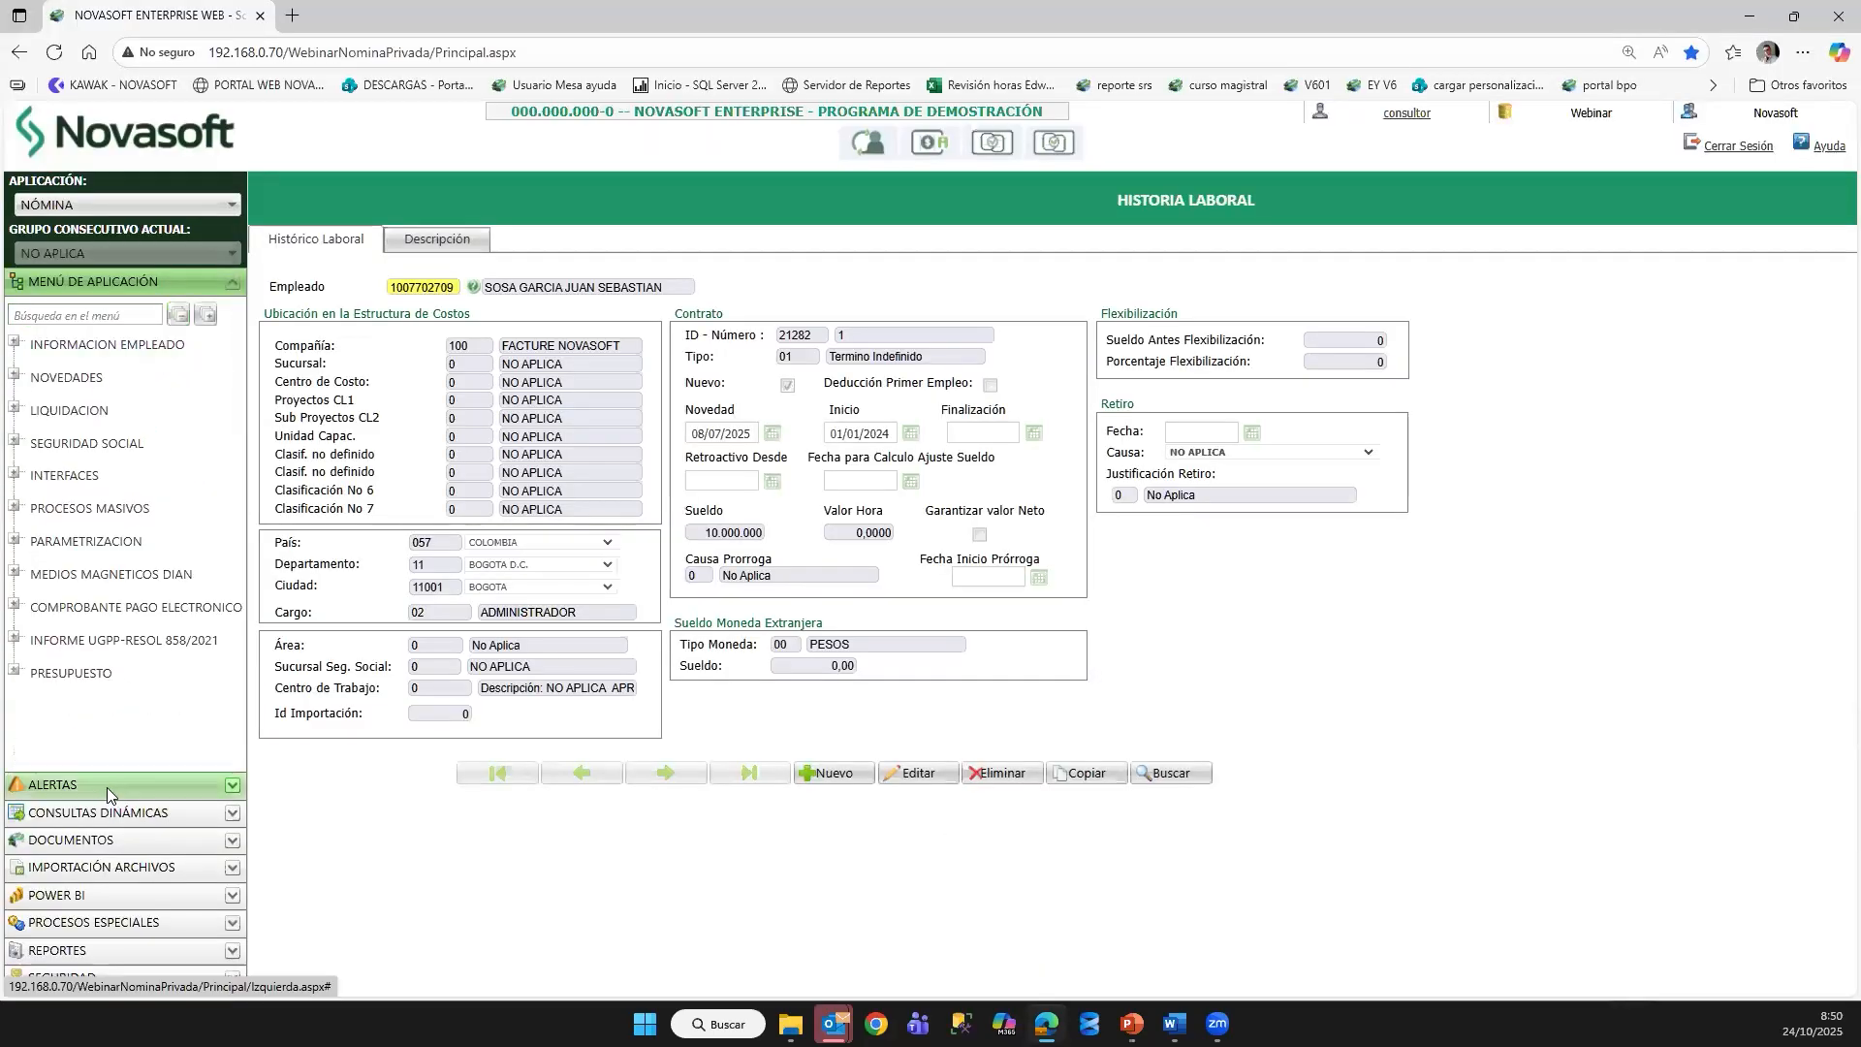
click(107, 787)
click(112, 344)
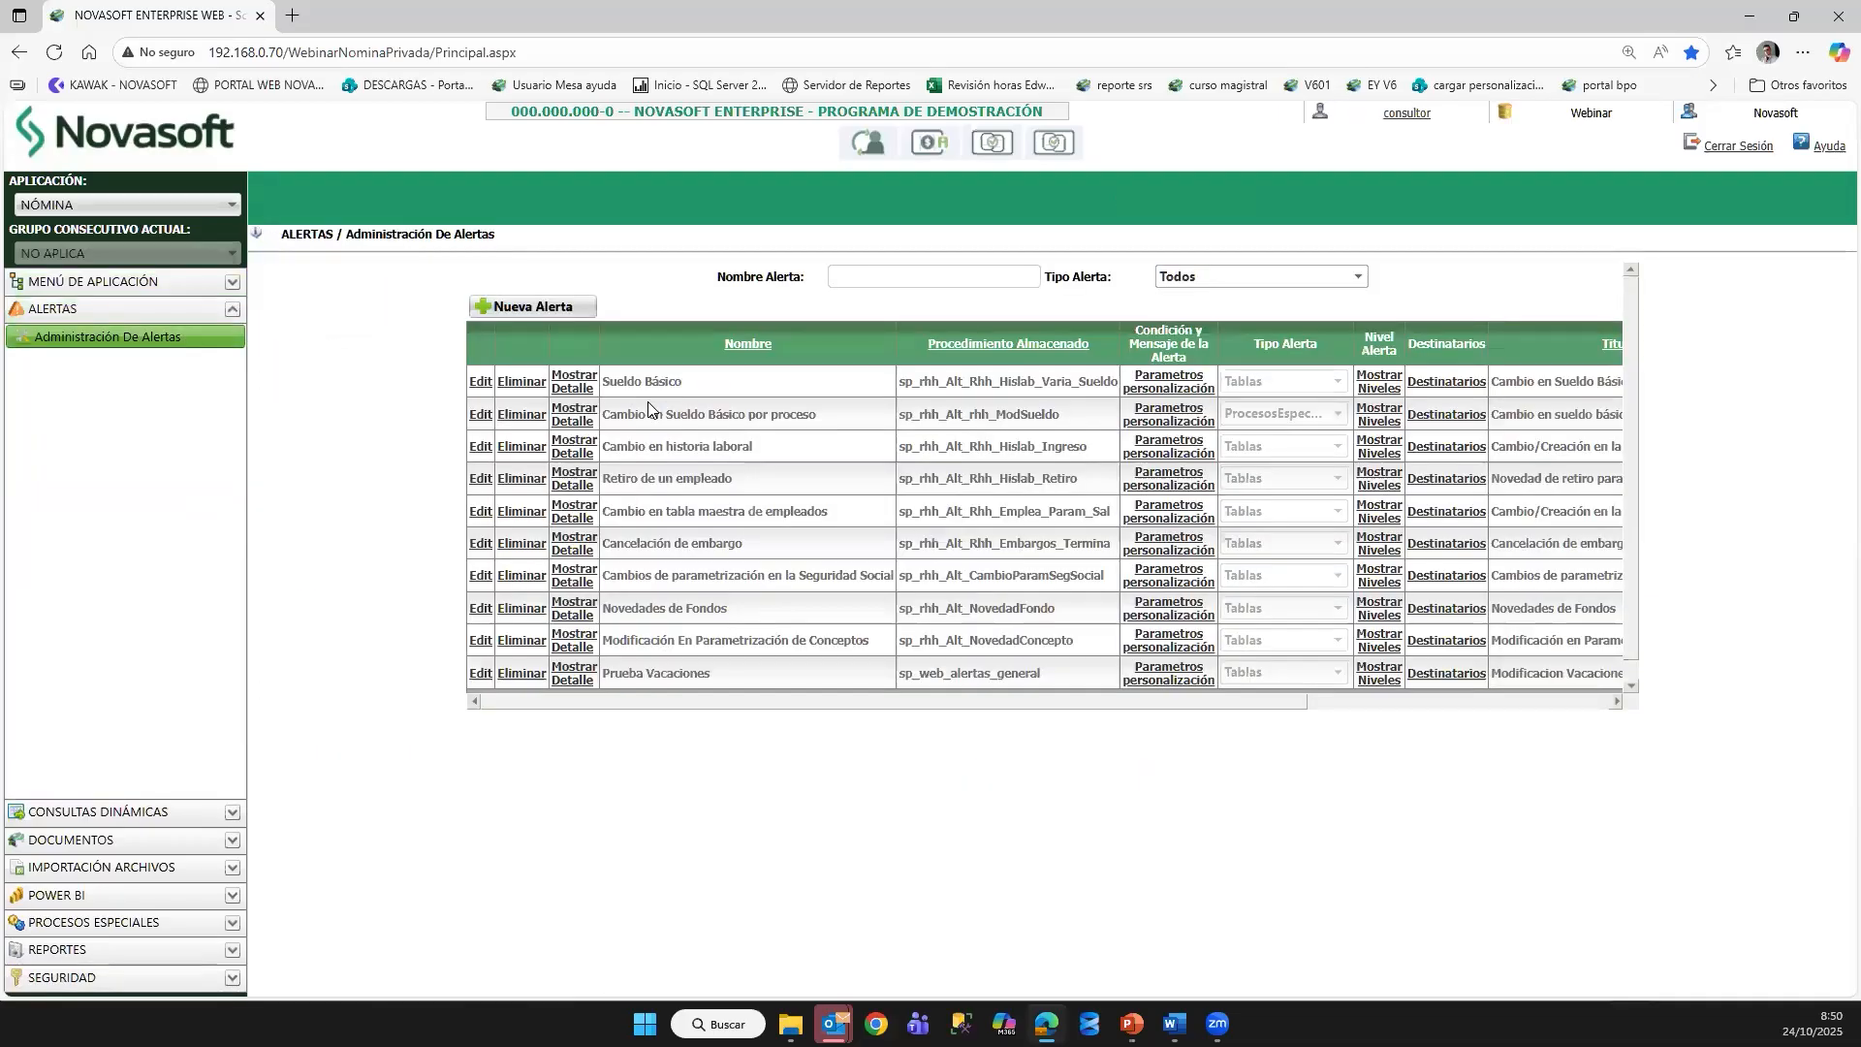
drag(814, 415, 607, 419)
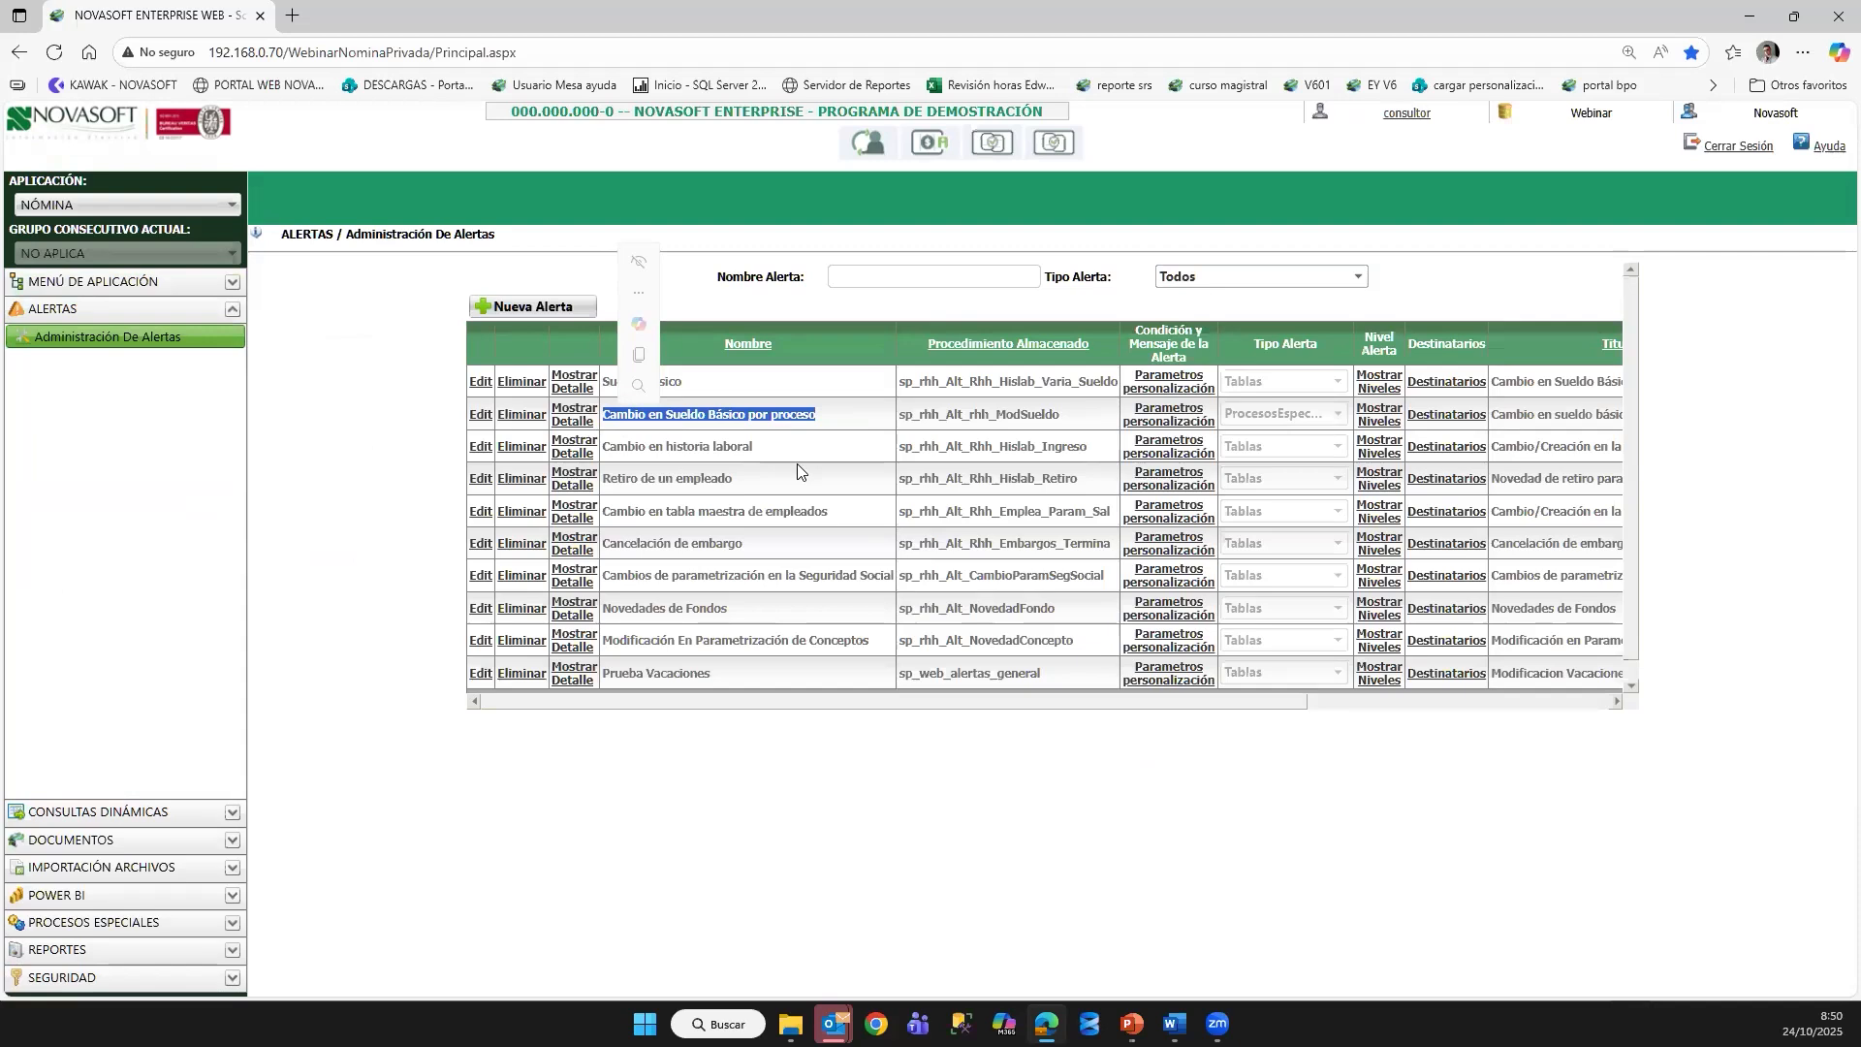
Step: Search the application menu for "sueldo" and open the Aumento de Sueldo mass process
click(29, 281)
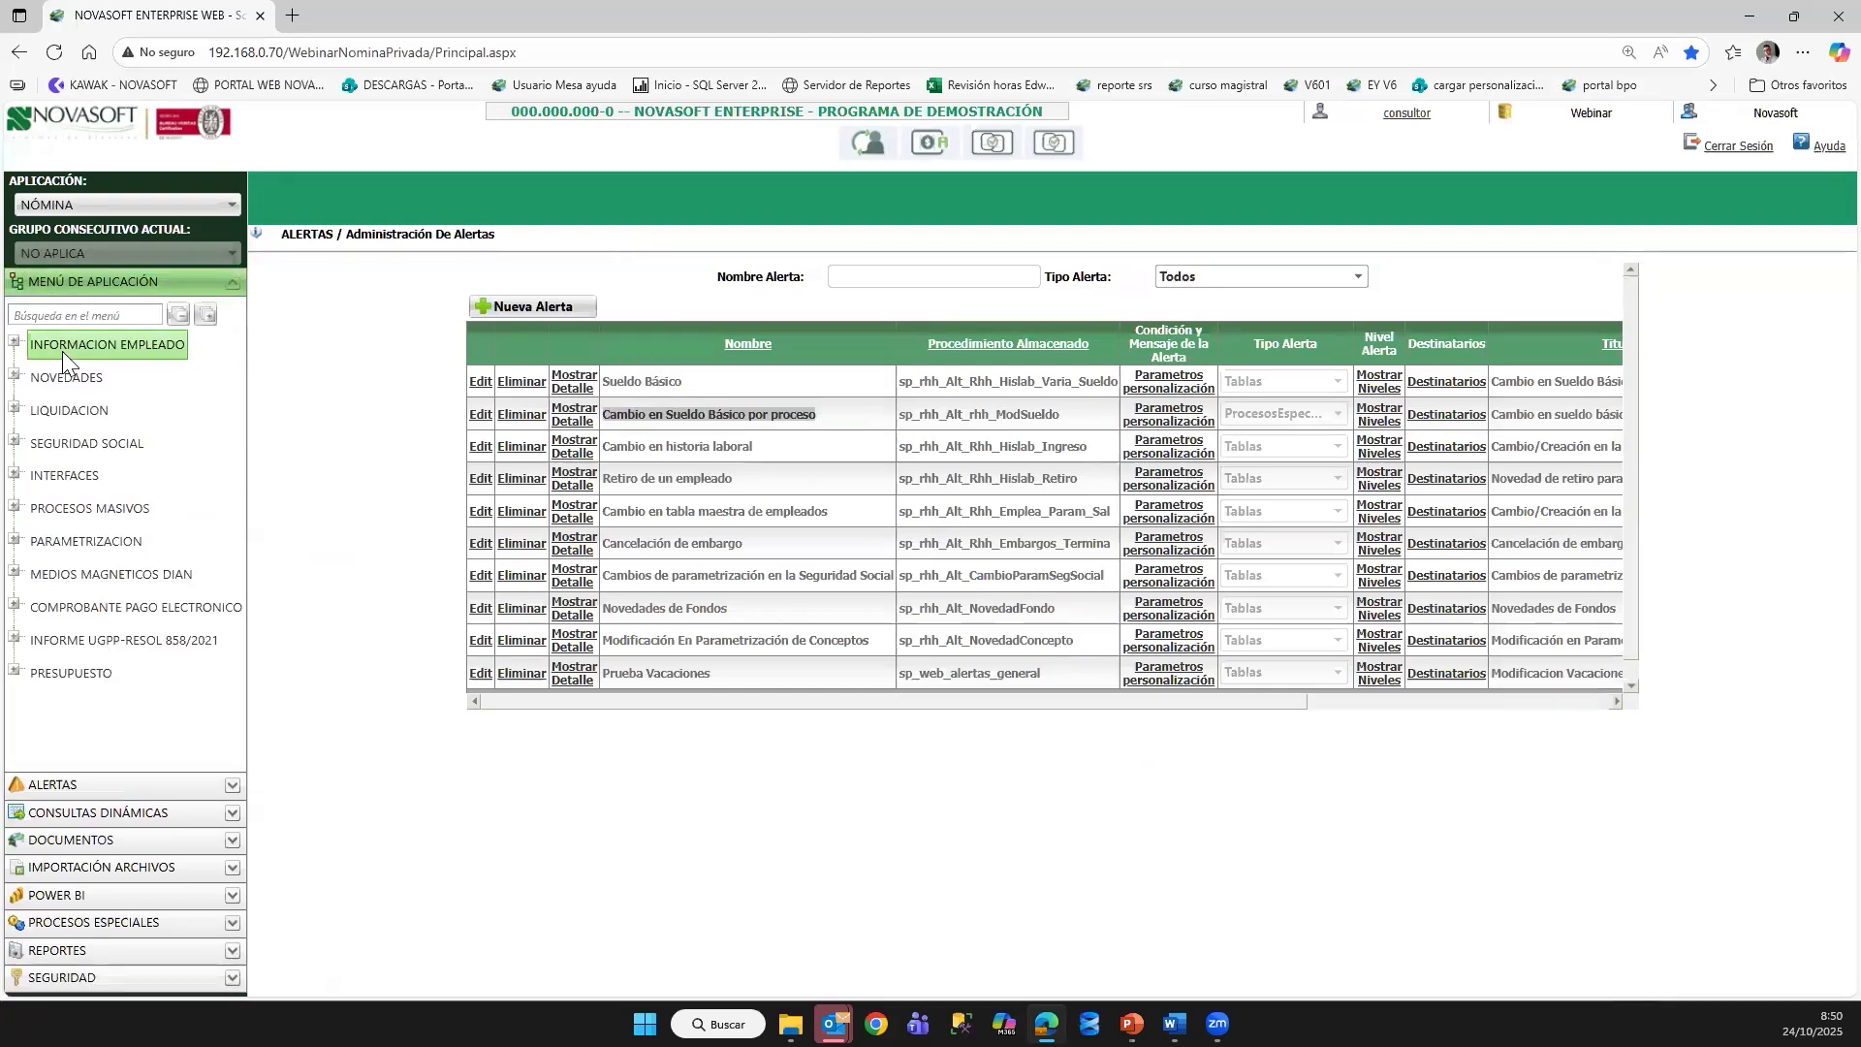
click(89, 315)
click(89, 314)
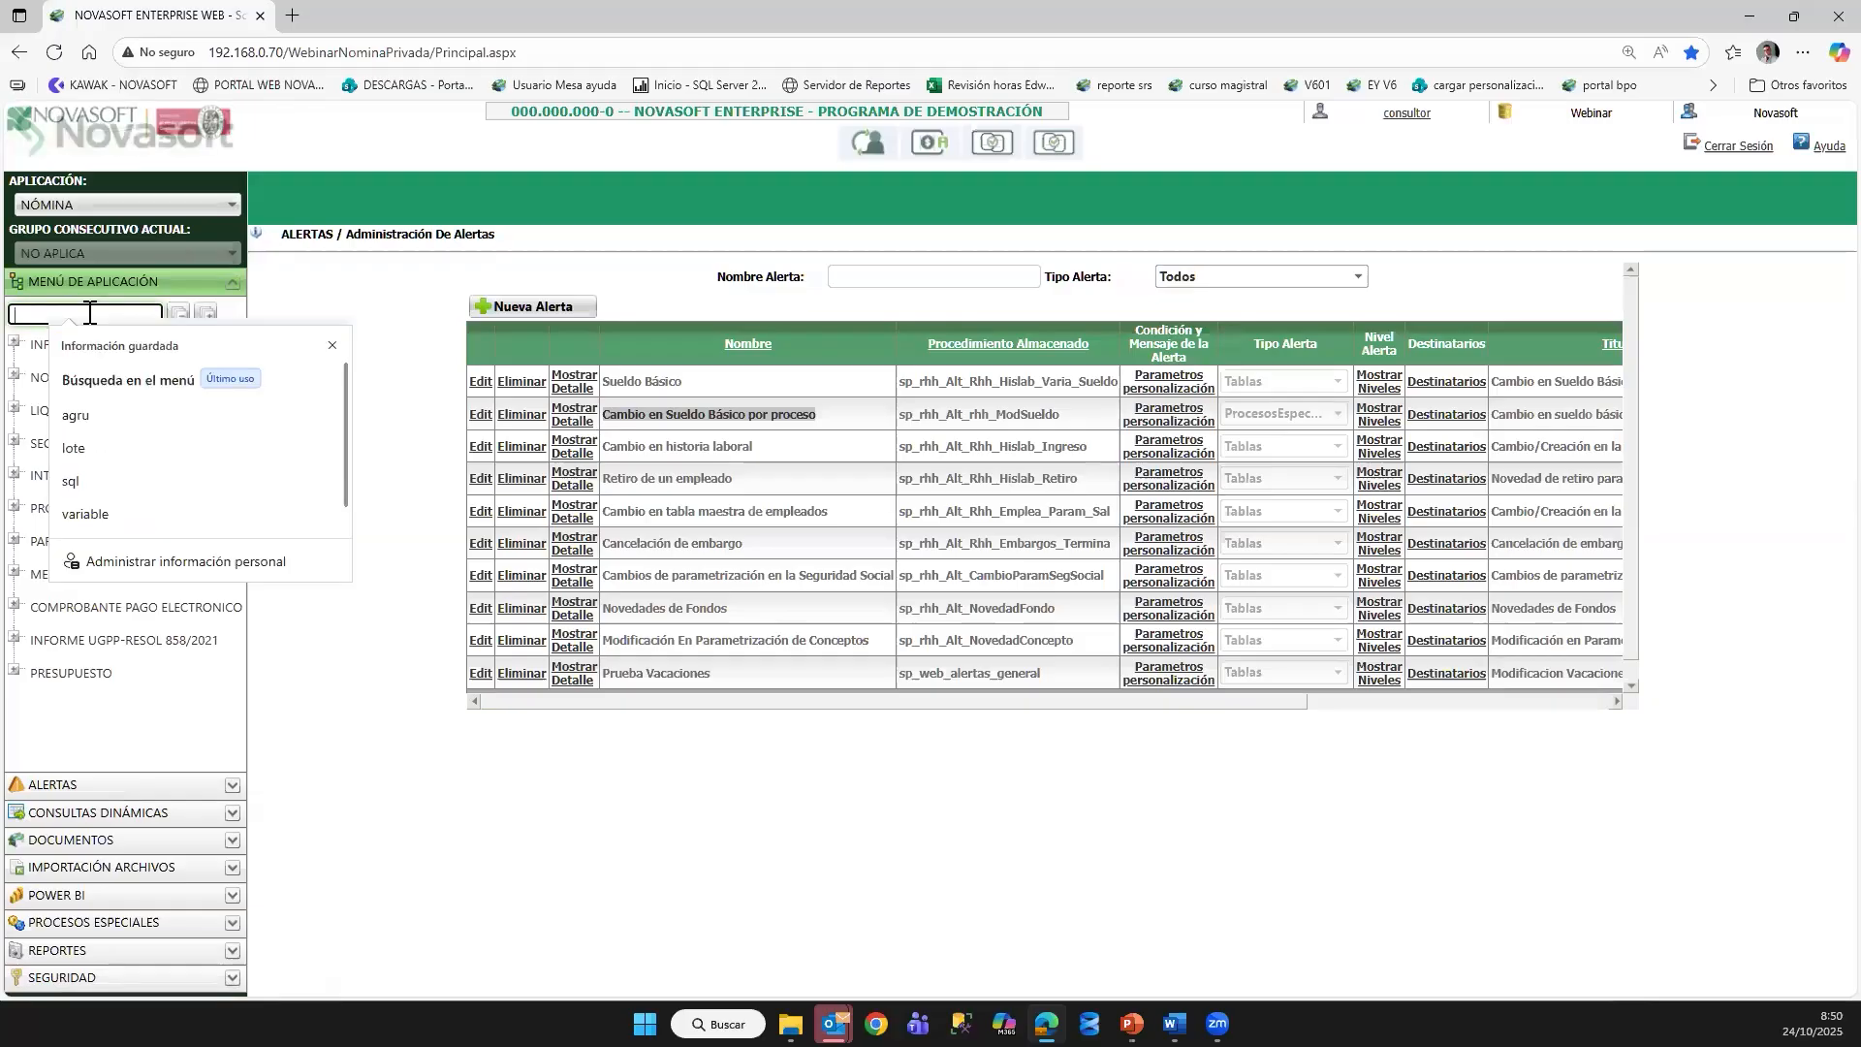
text(sueldo)
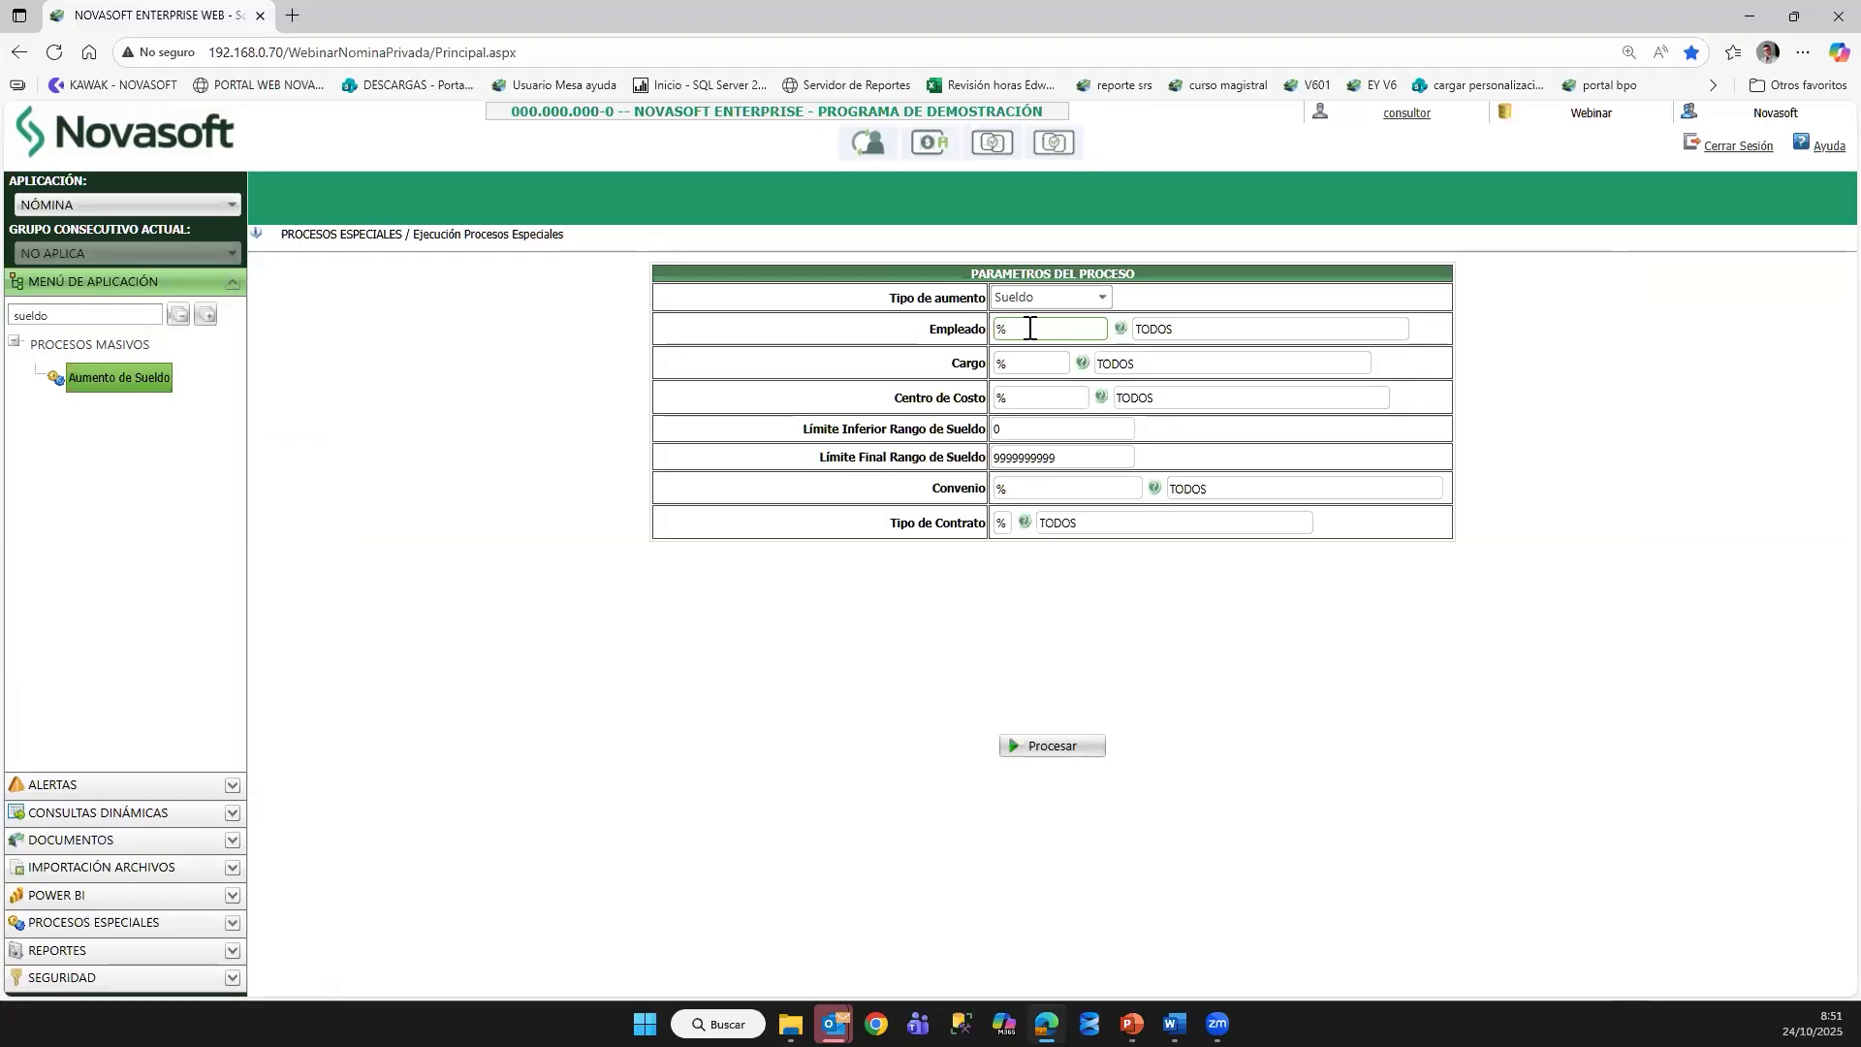
Step: Restrict the salary increase to the copied employee code and confirm execution of the process
double_click(1029, 329)
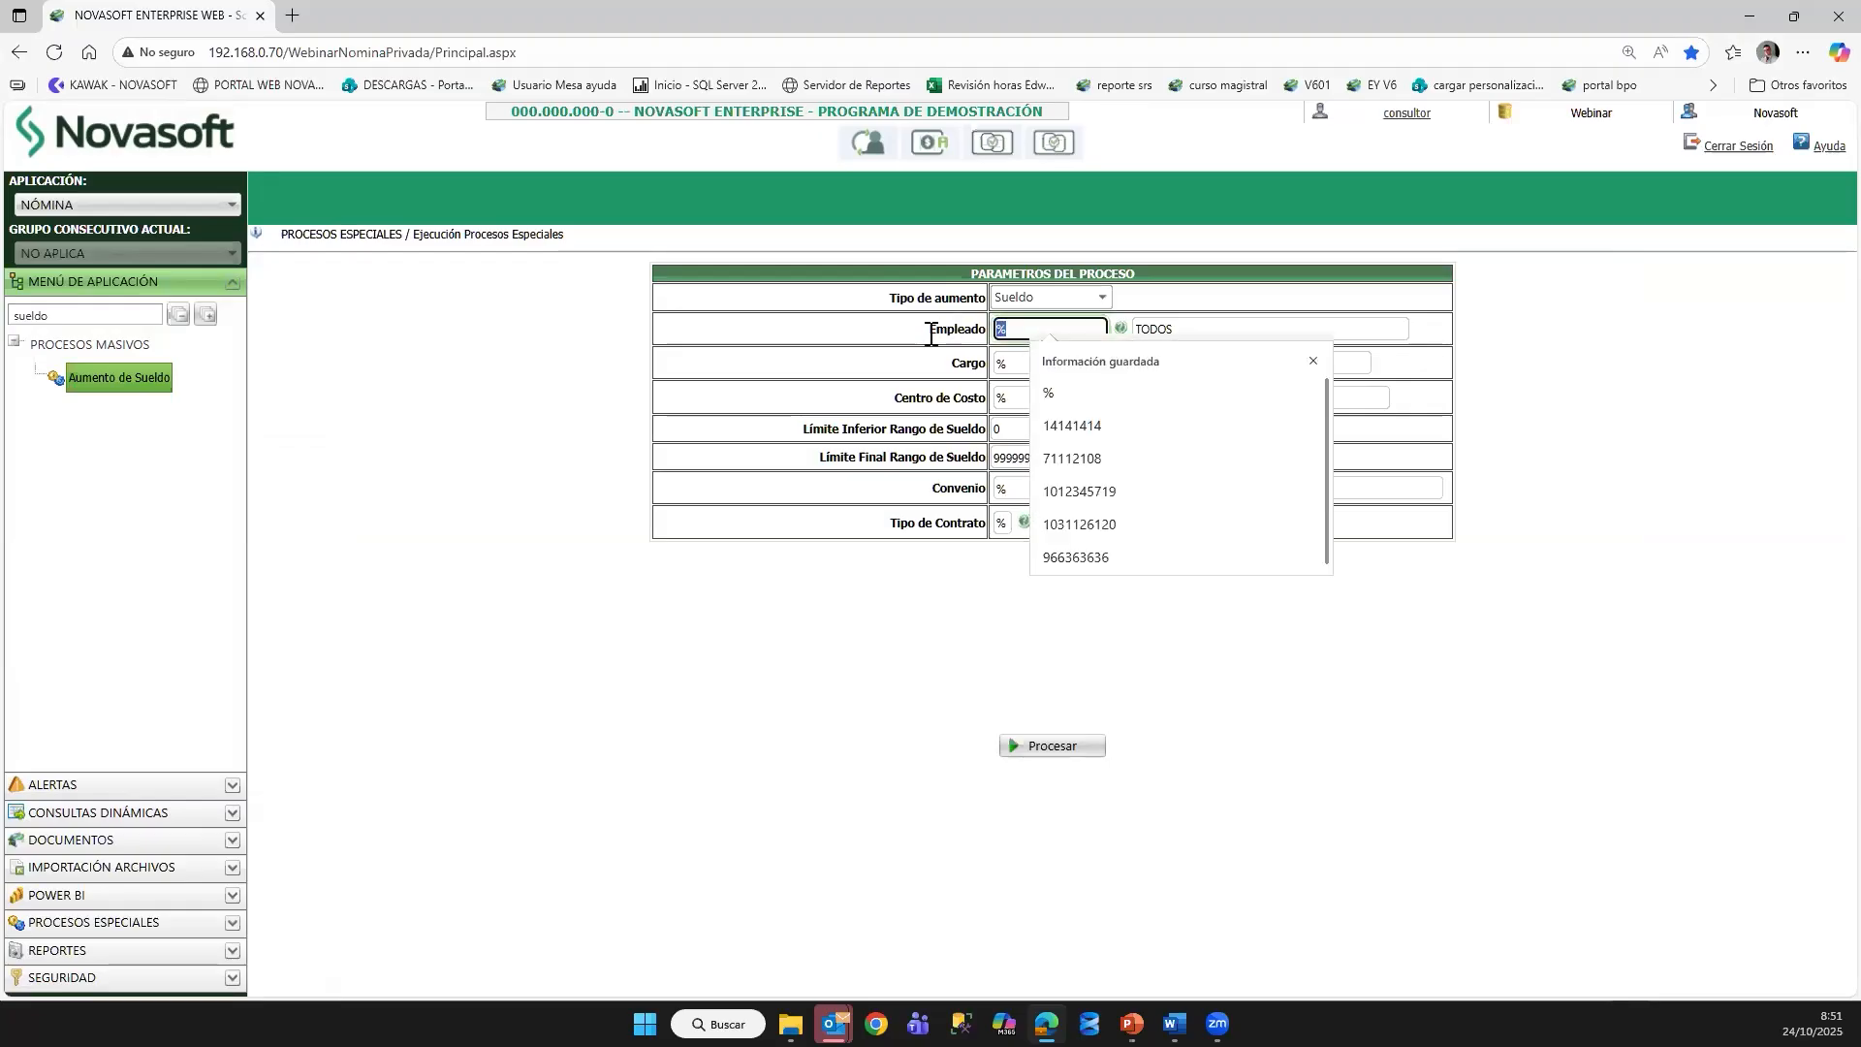
key(ctrl+v)
key(Tab)
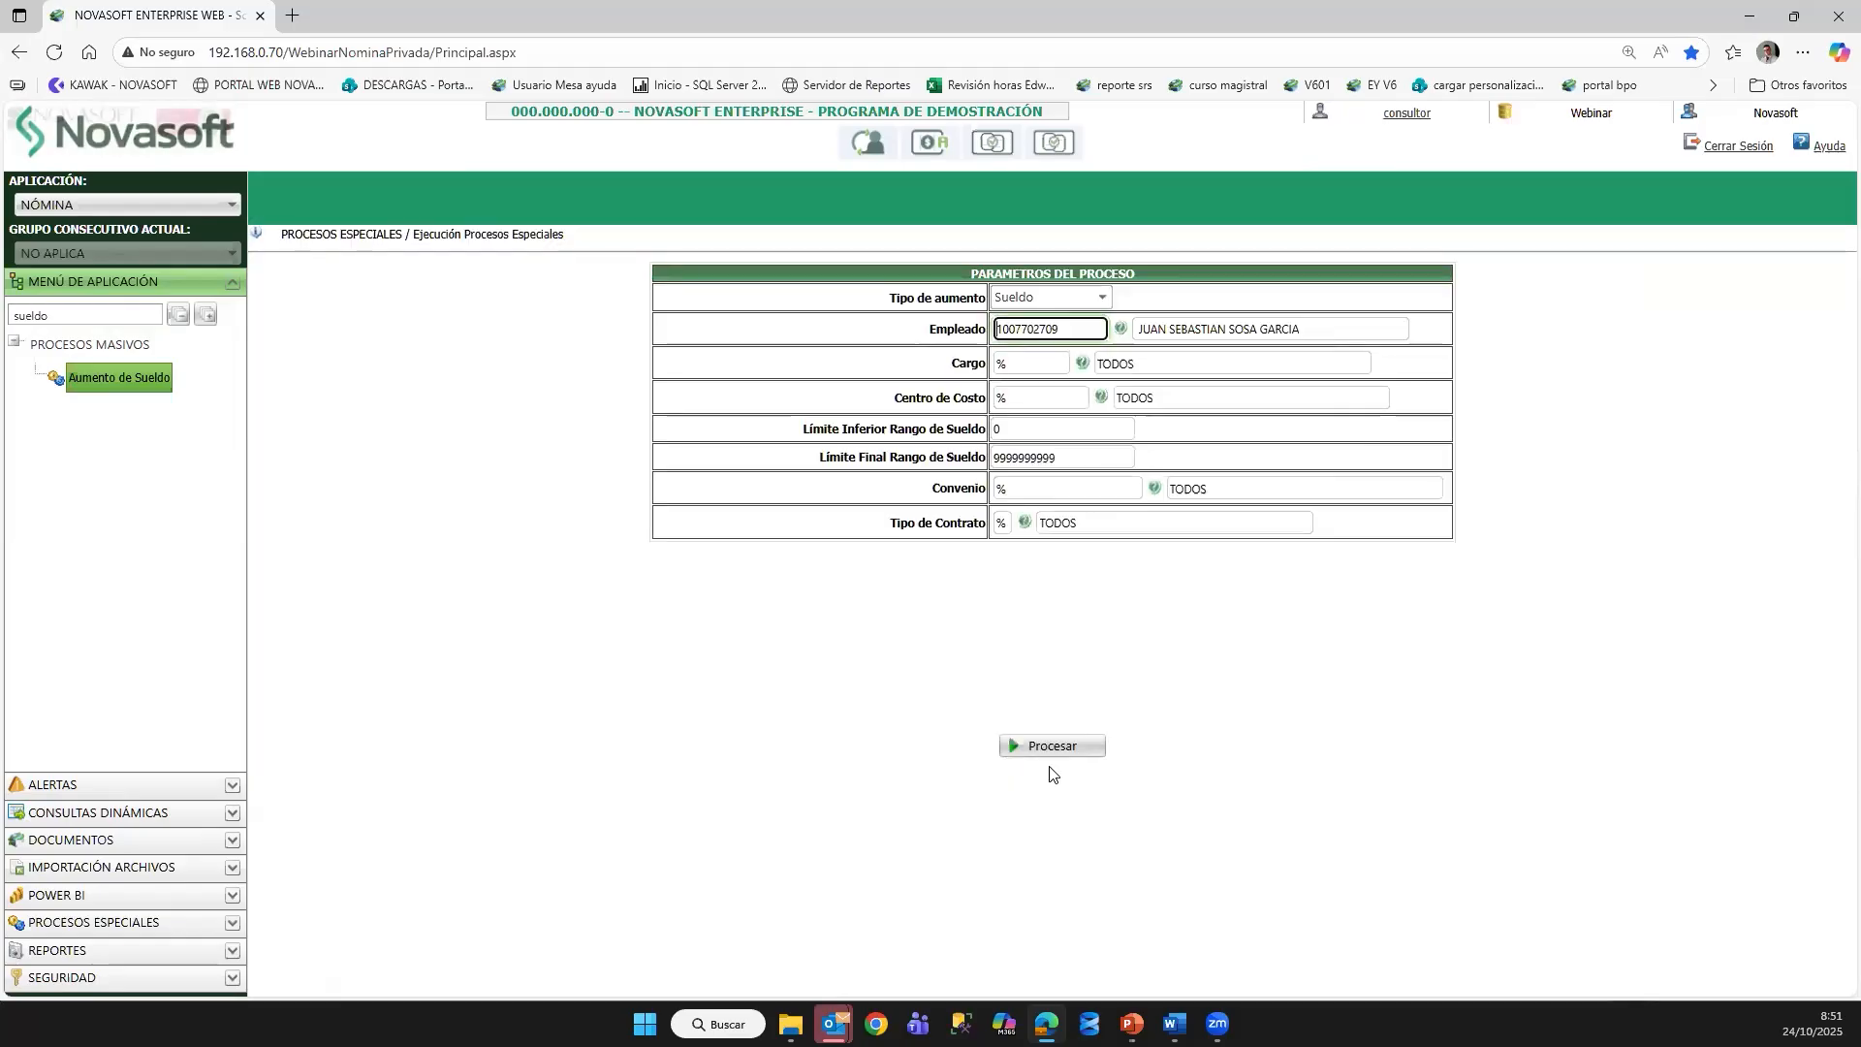
click(1054, 744)
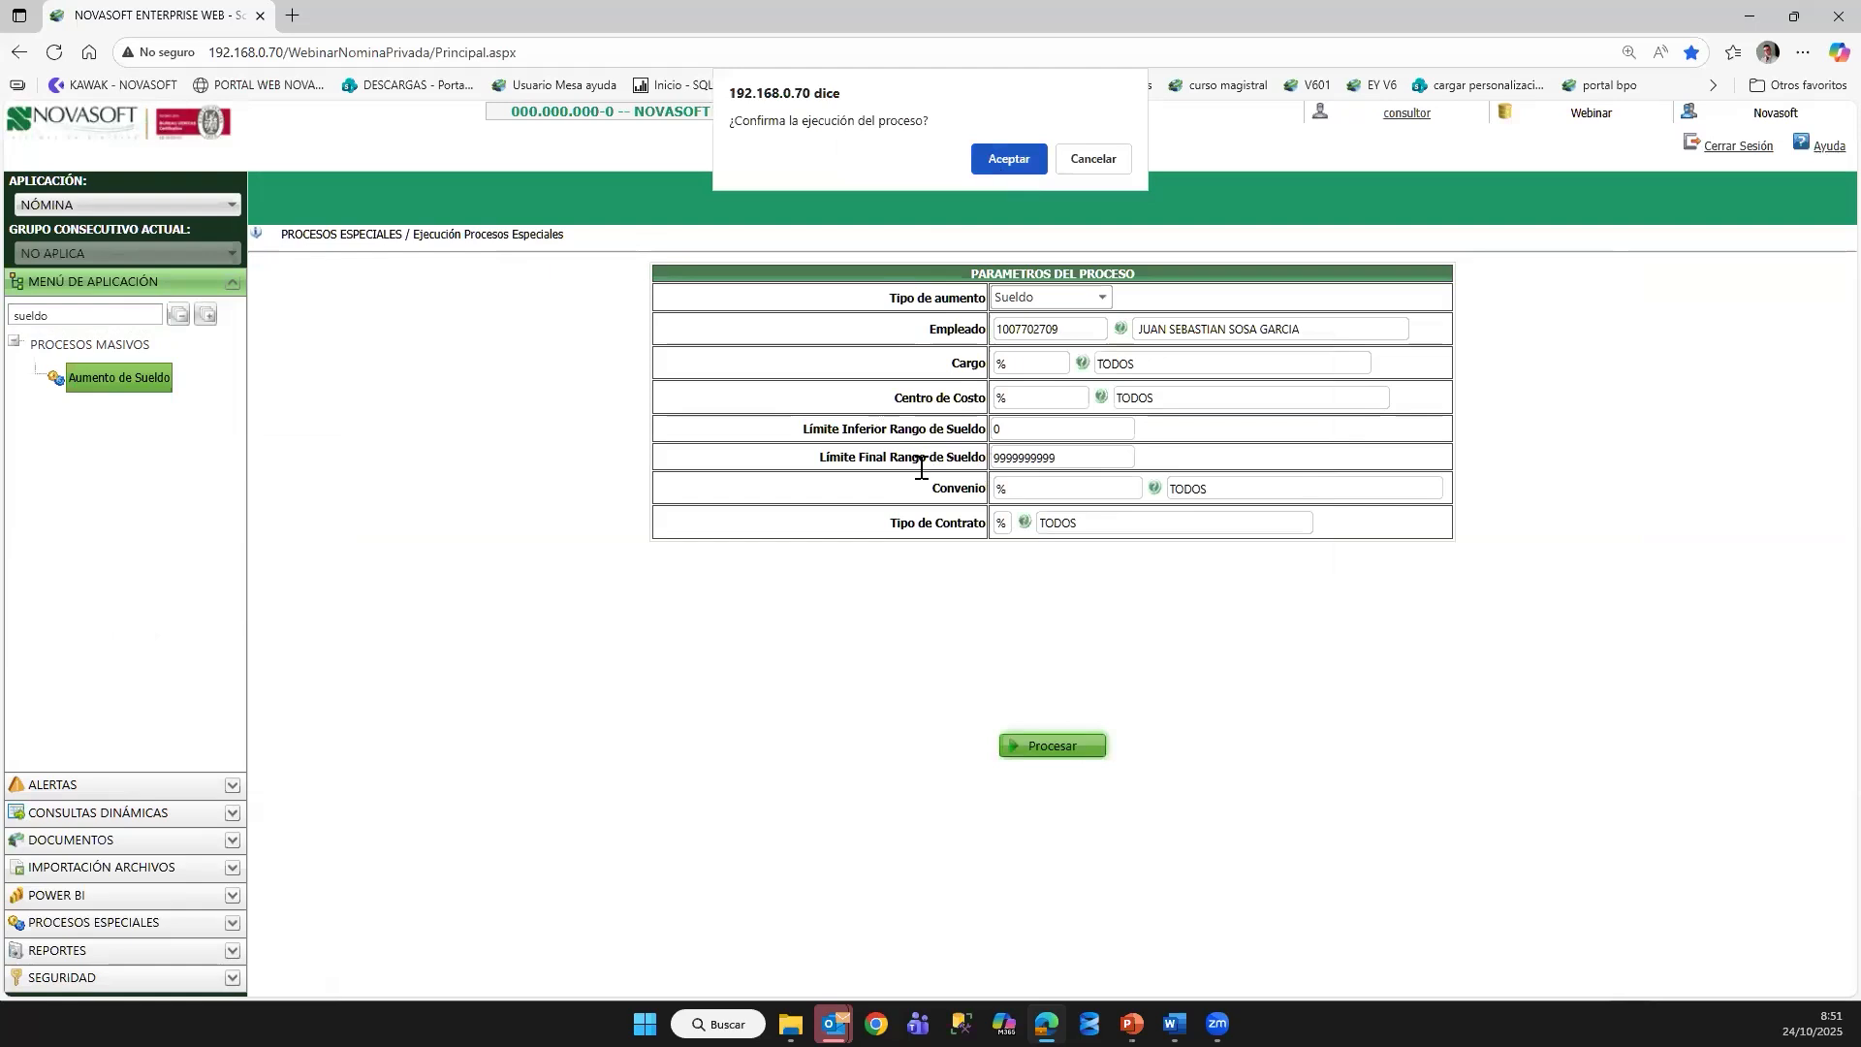
key(Return)
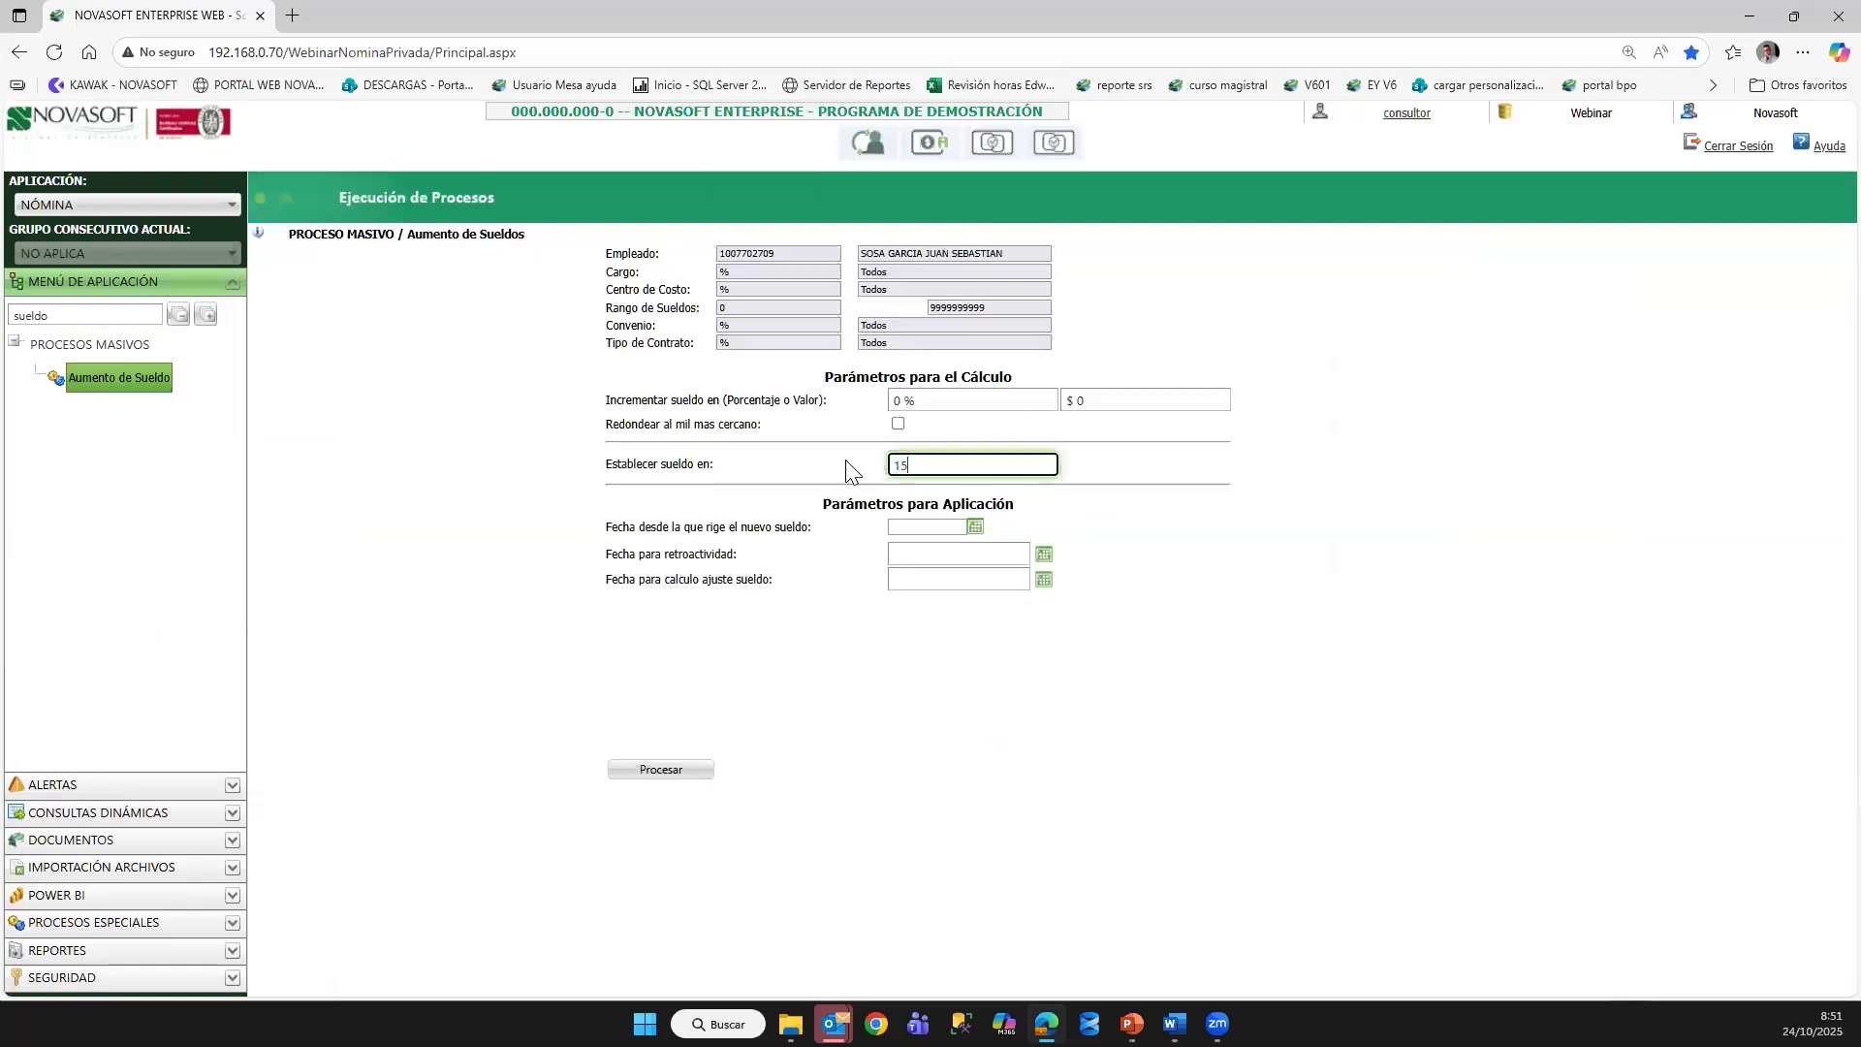
Step: Process a salary of 1500000 effective from 1/11/2025 for the employee and close the results window
text(000)
key(Tab)
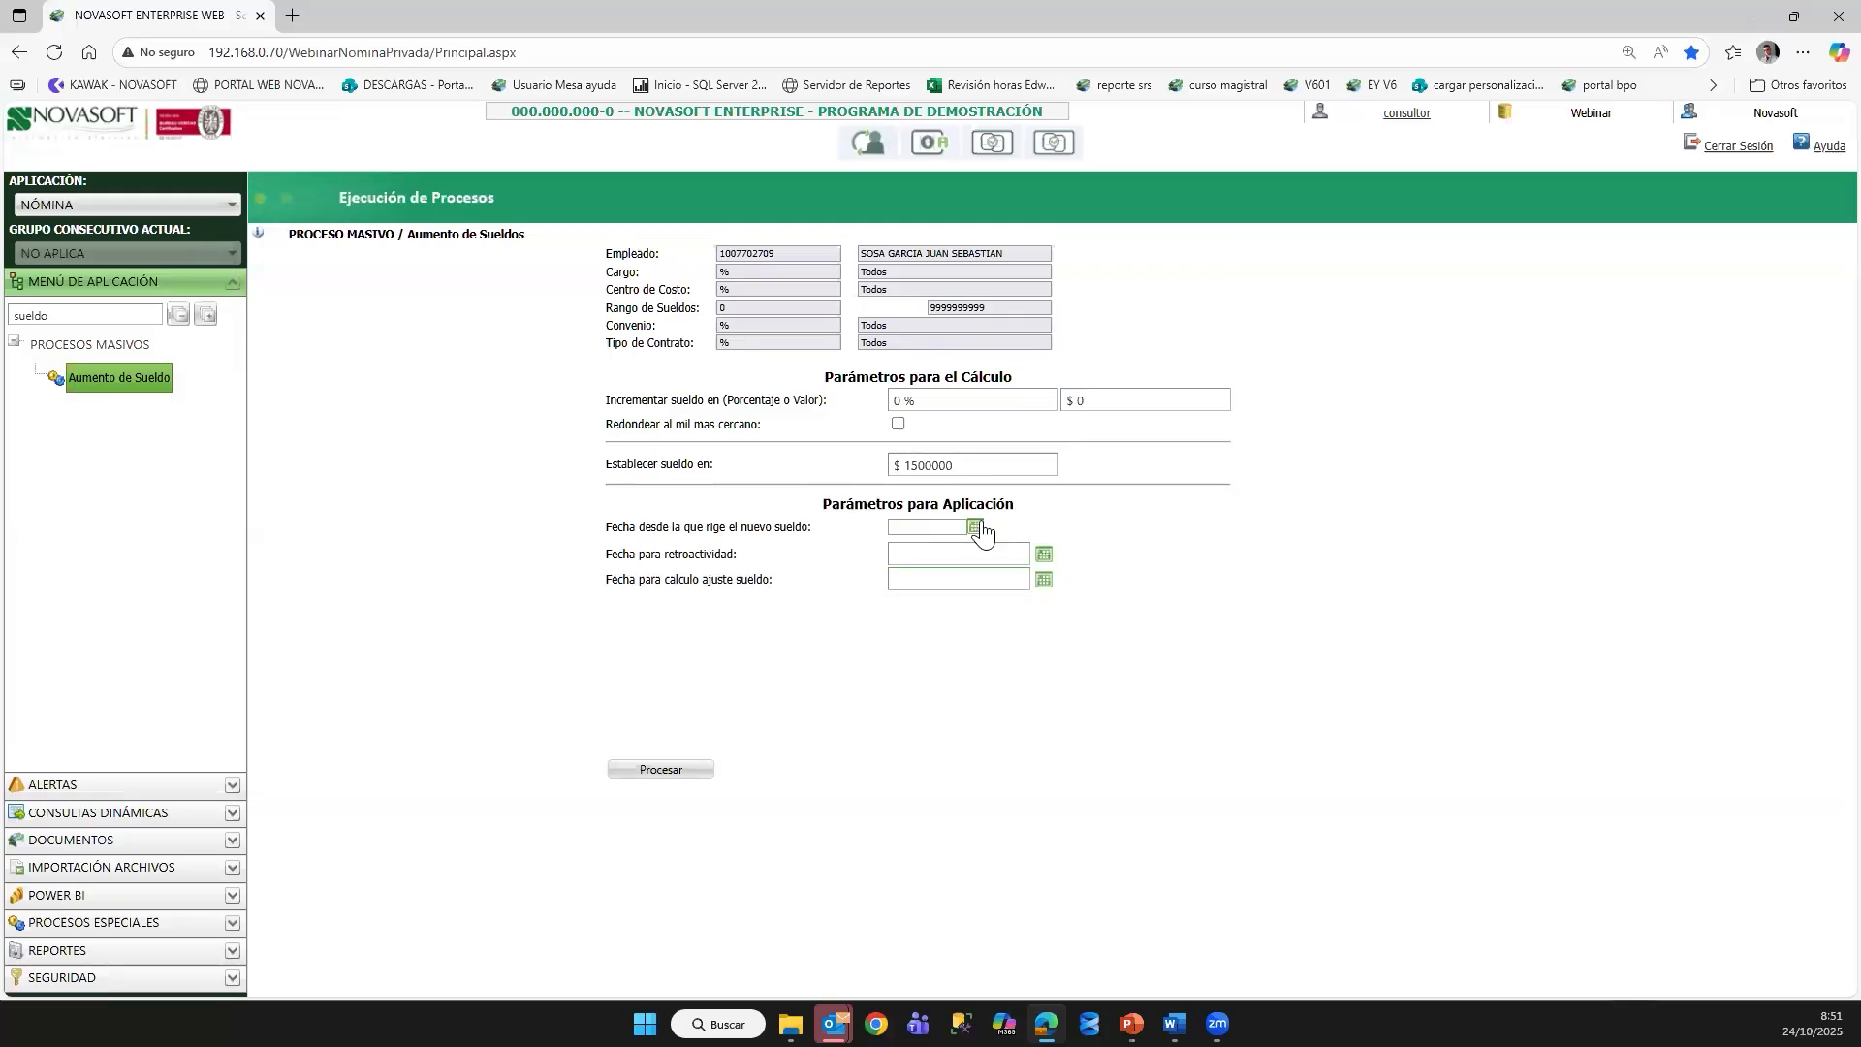
click(1065, 345)
click(1034, 393)
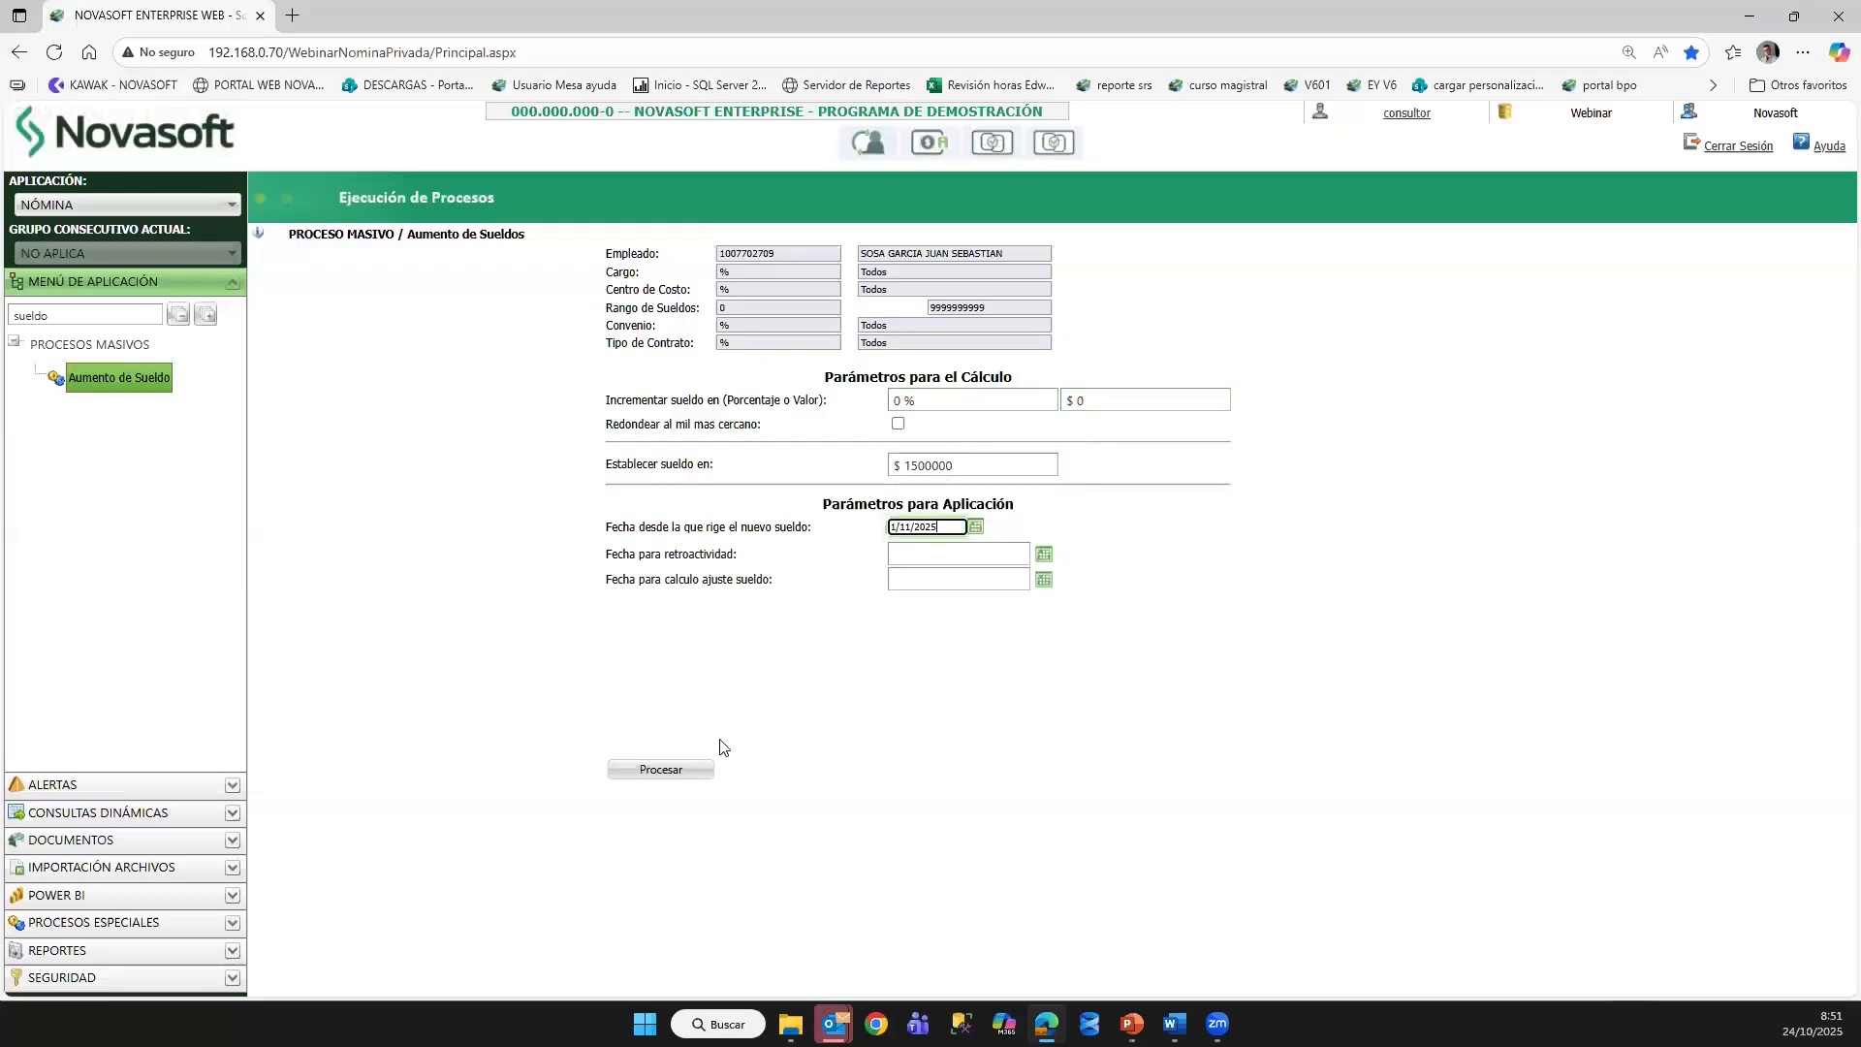
click(681, 773)
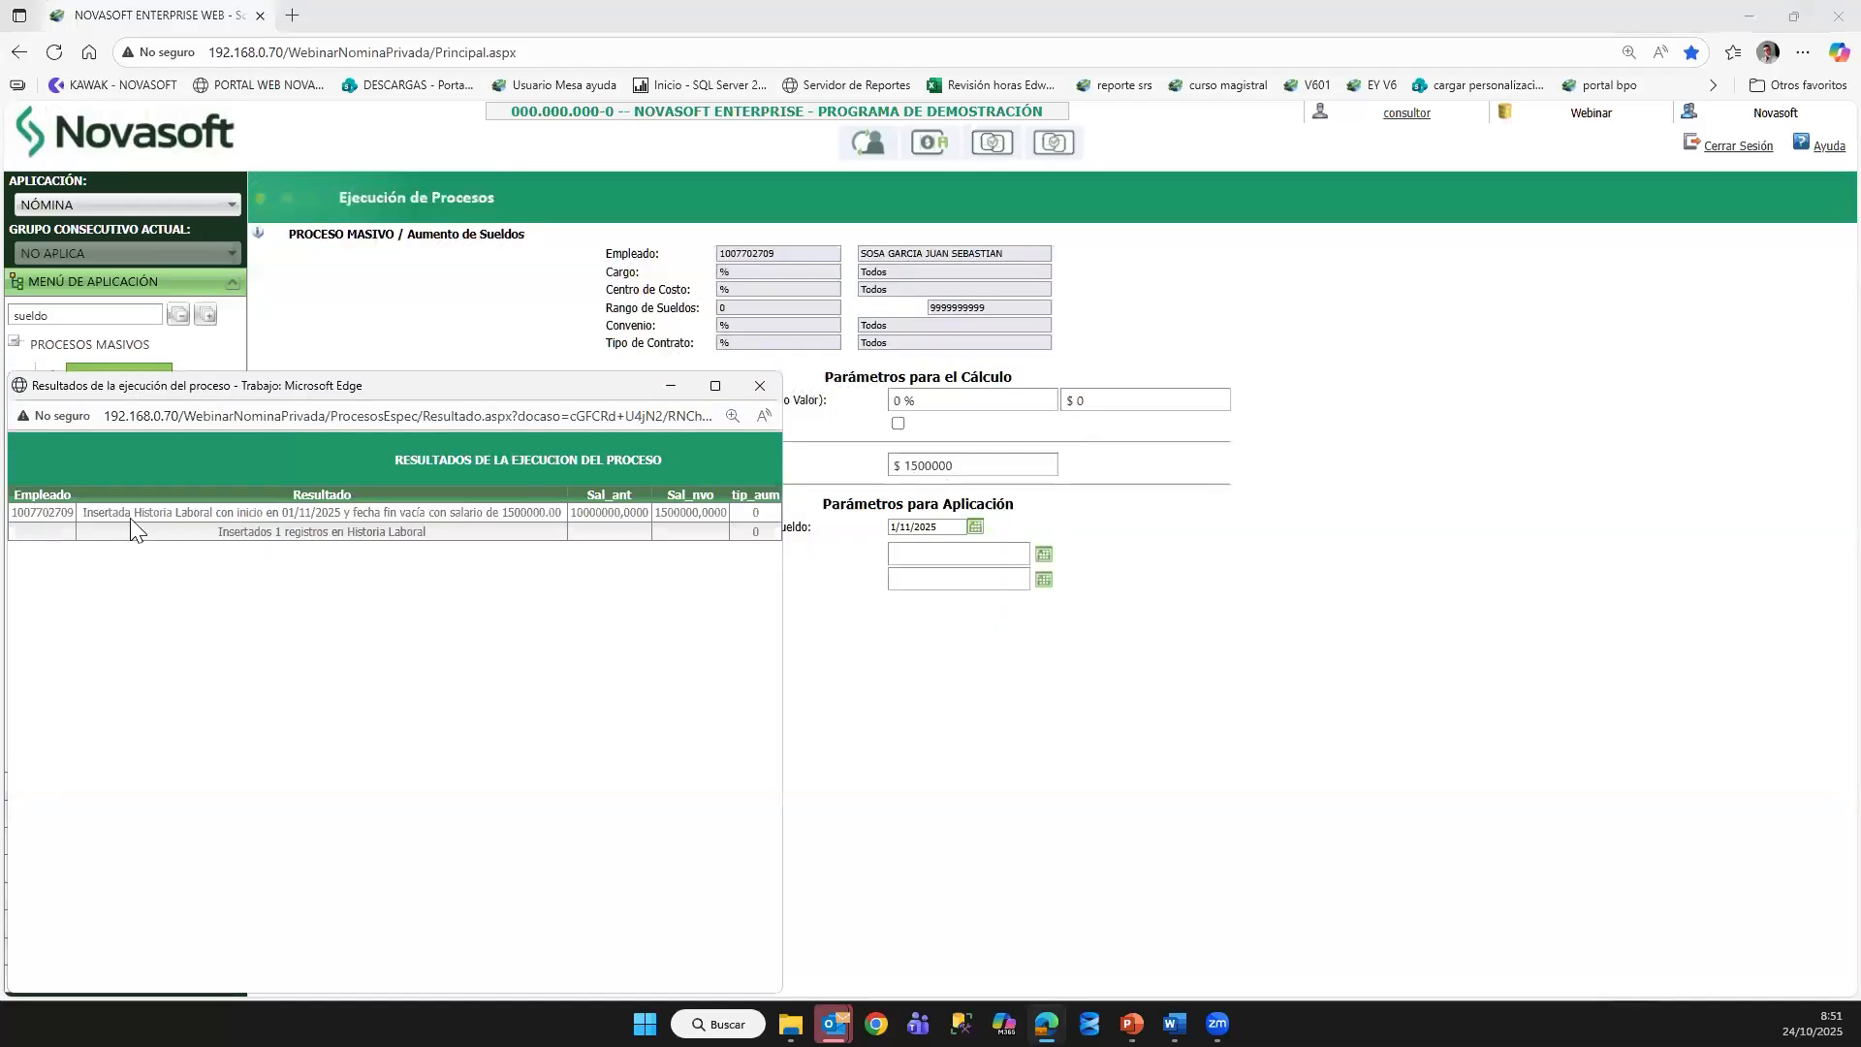
drag(228, 384, 437, 348)
click(960, 354)
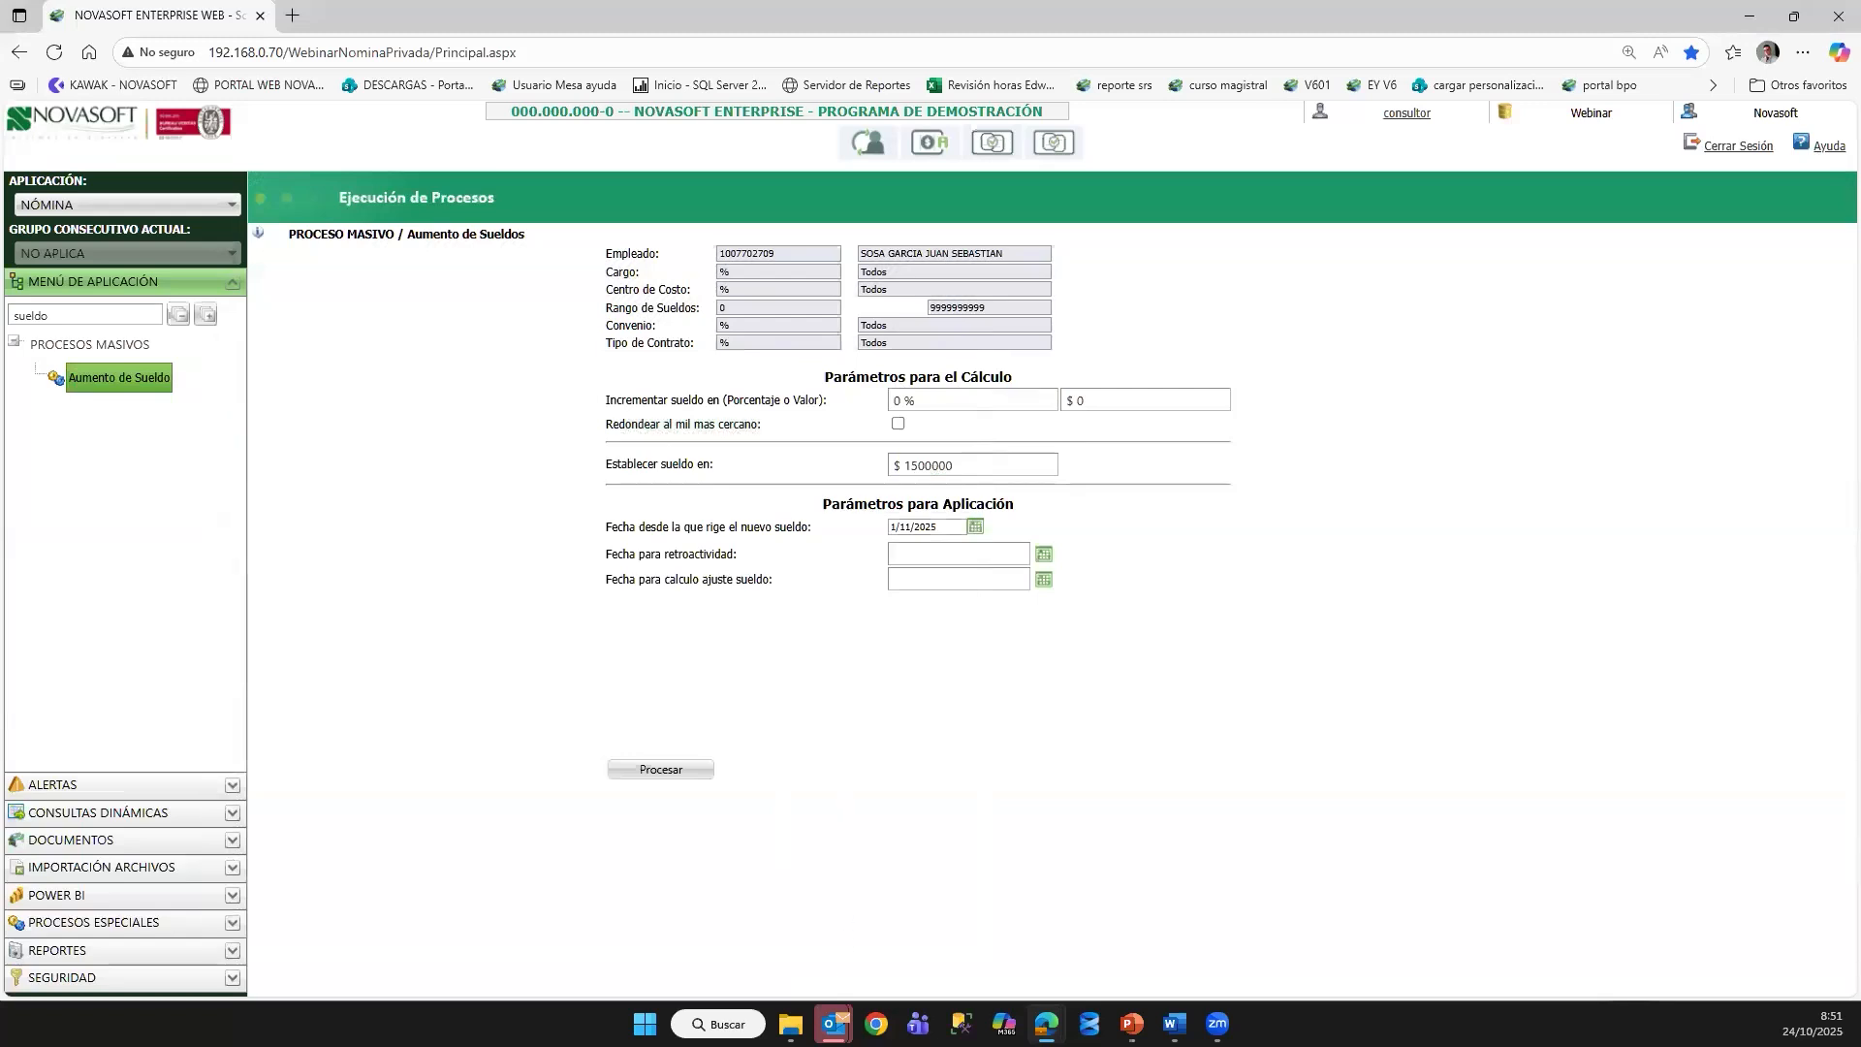
Step: Switch to Outlook and read the Cambio en sueldo básico alert e-mail
mouse_move(832, 1023)
click(783, 888)
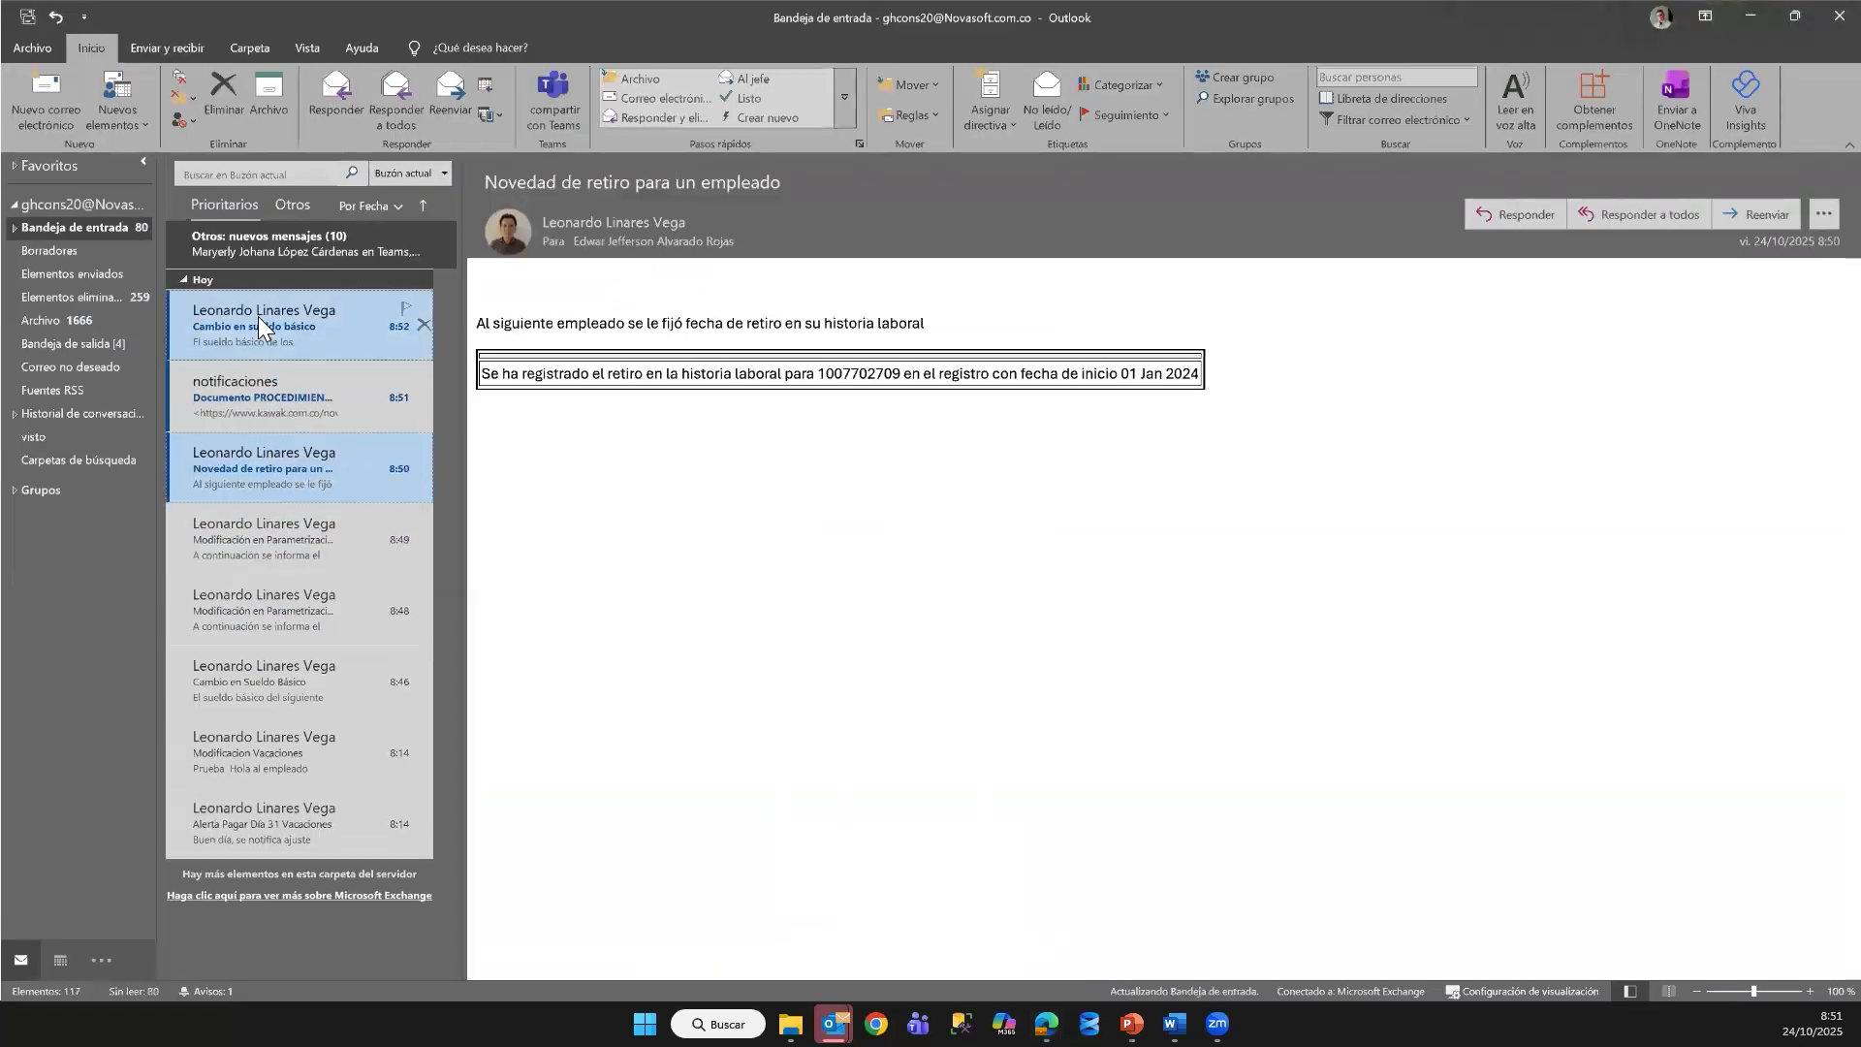
click(258, 316)
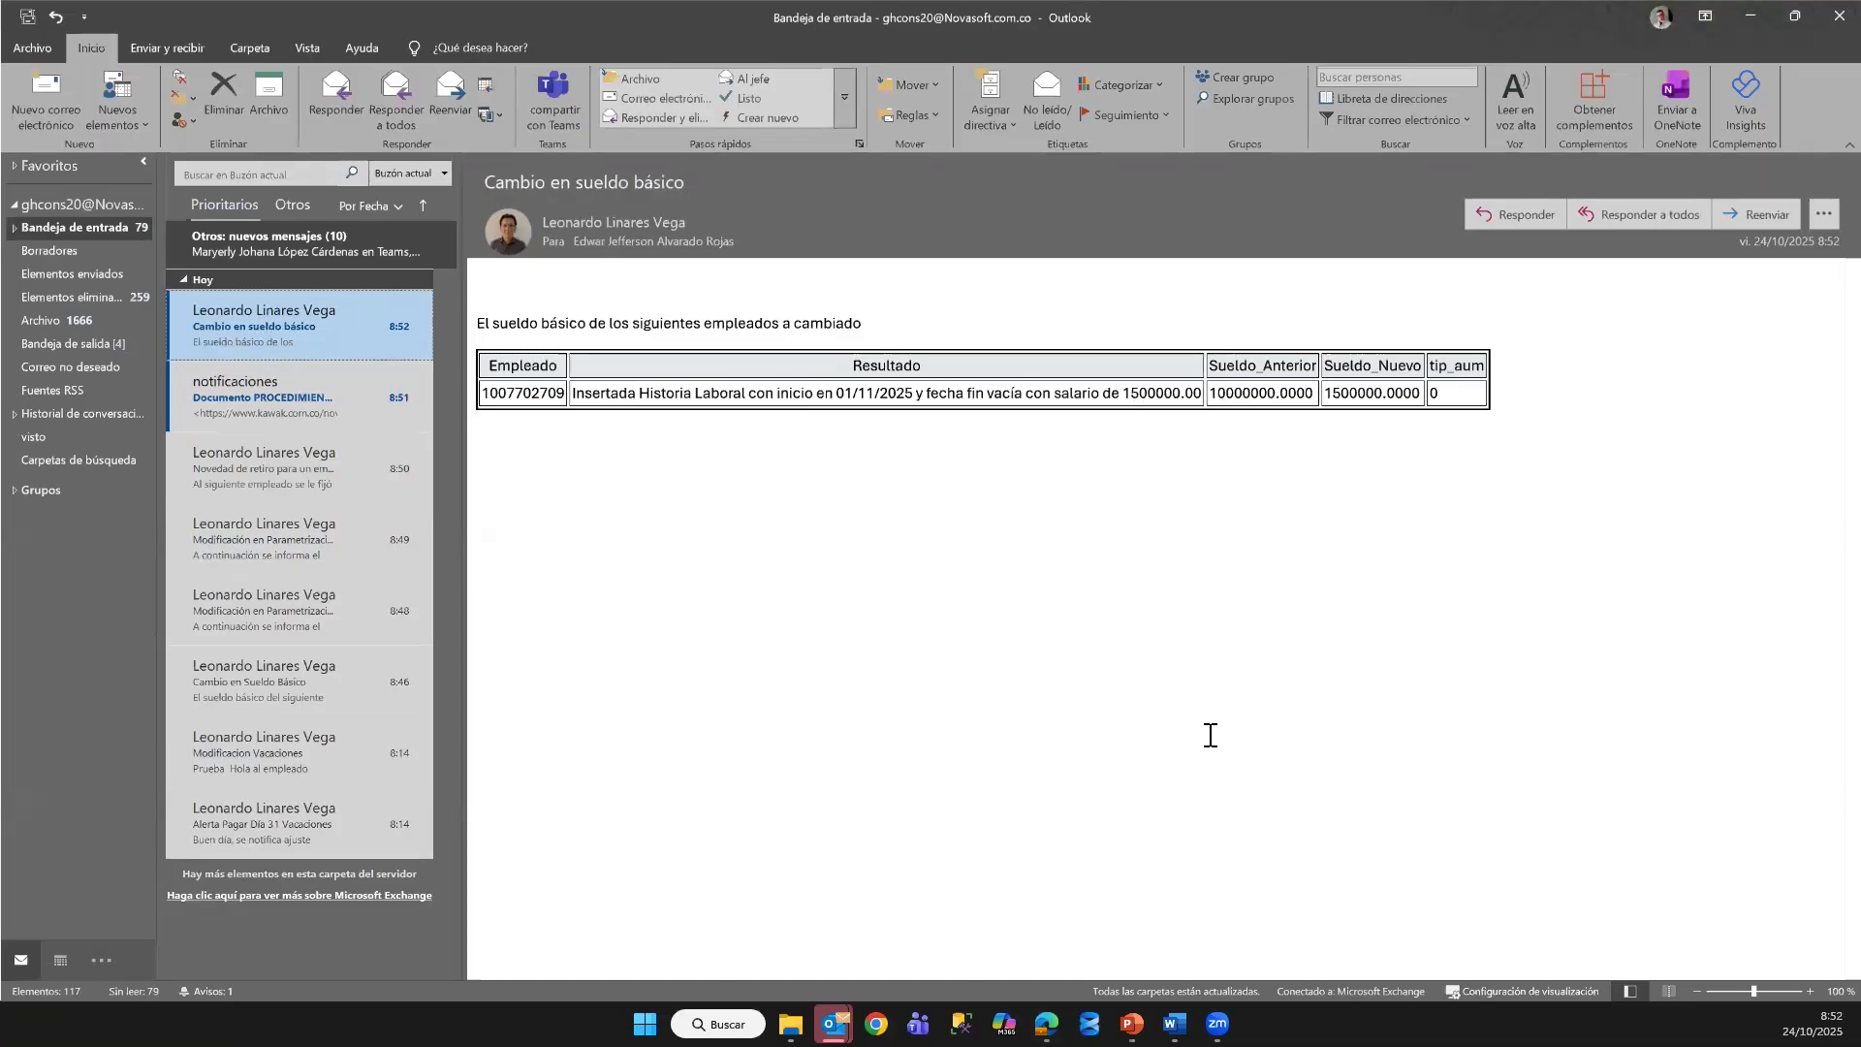
Step: Return to Novasoft, clear the menu search and open the Alertas section
click(1046, 1024)
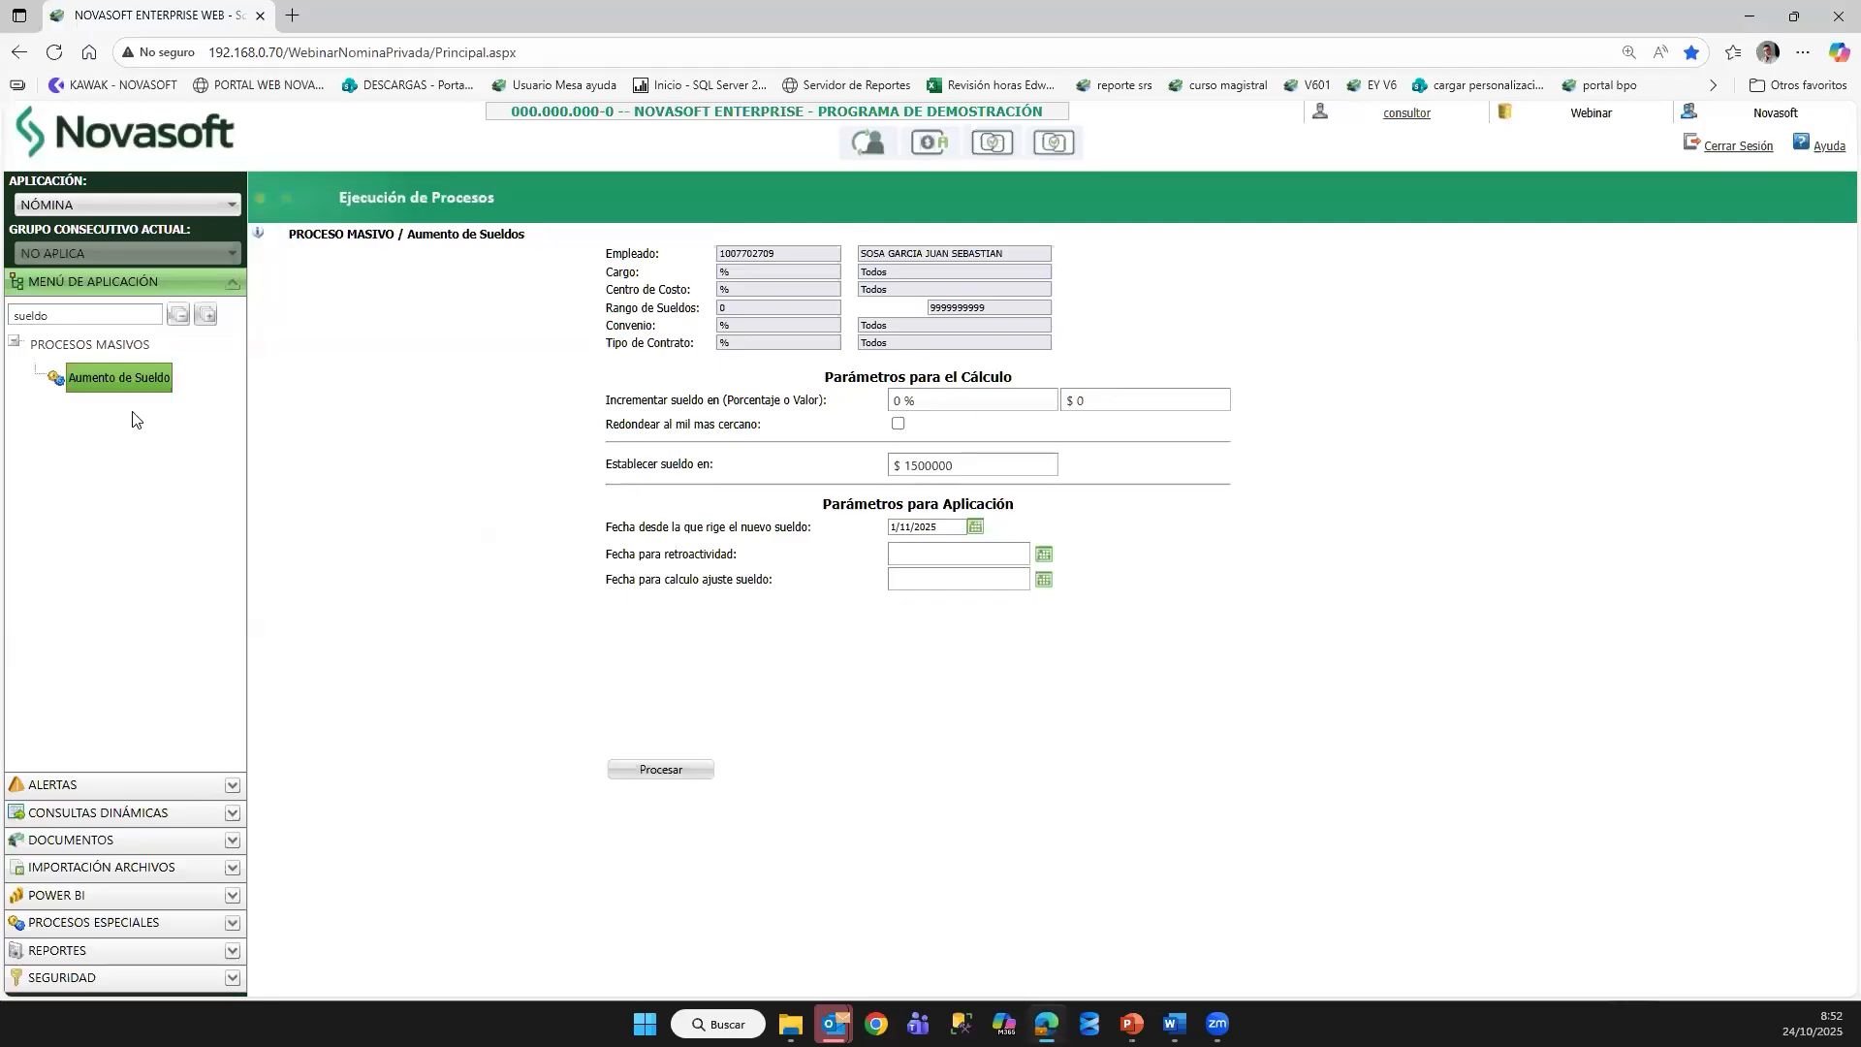
click(80, 324)
double_click(80, 324)
key(BackSpace)
click(170, 316)
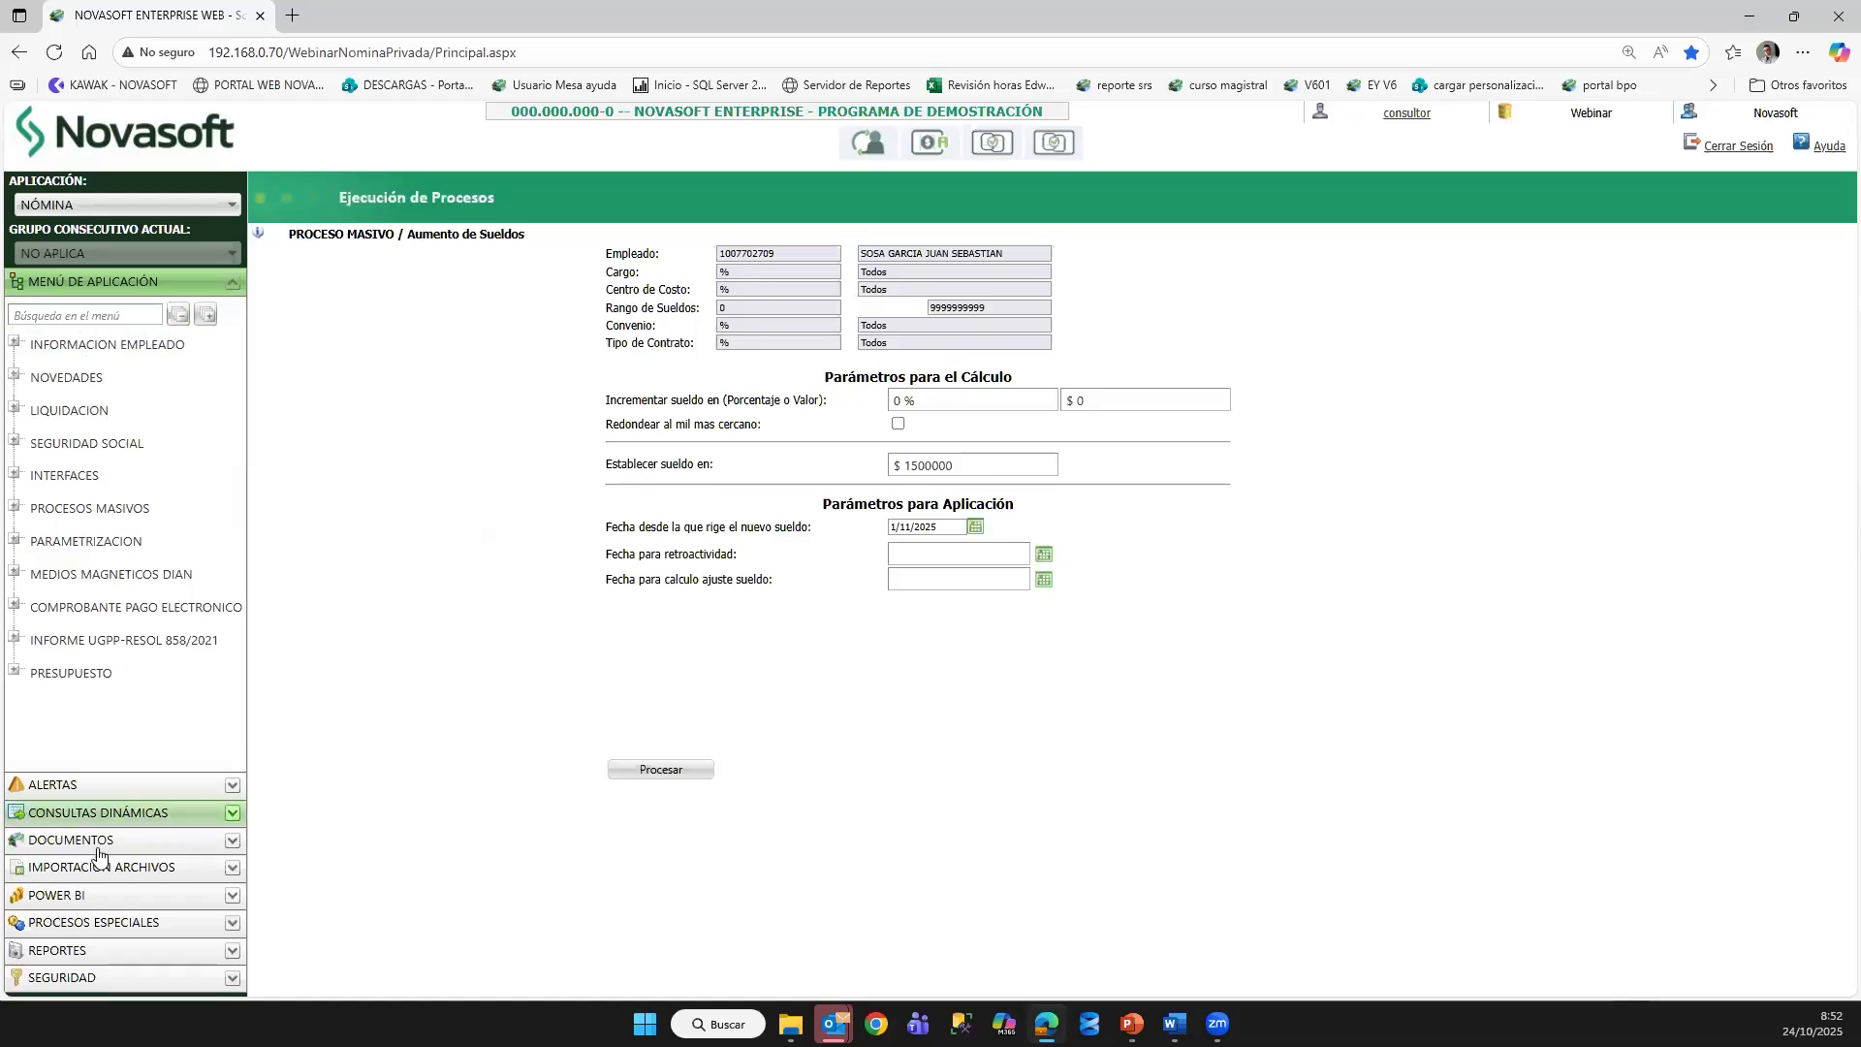
click(136, 784)
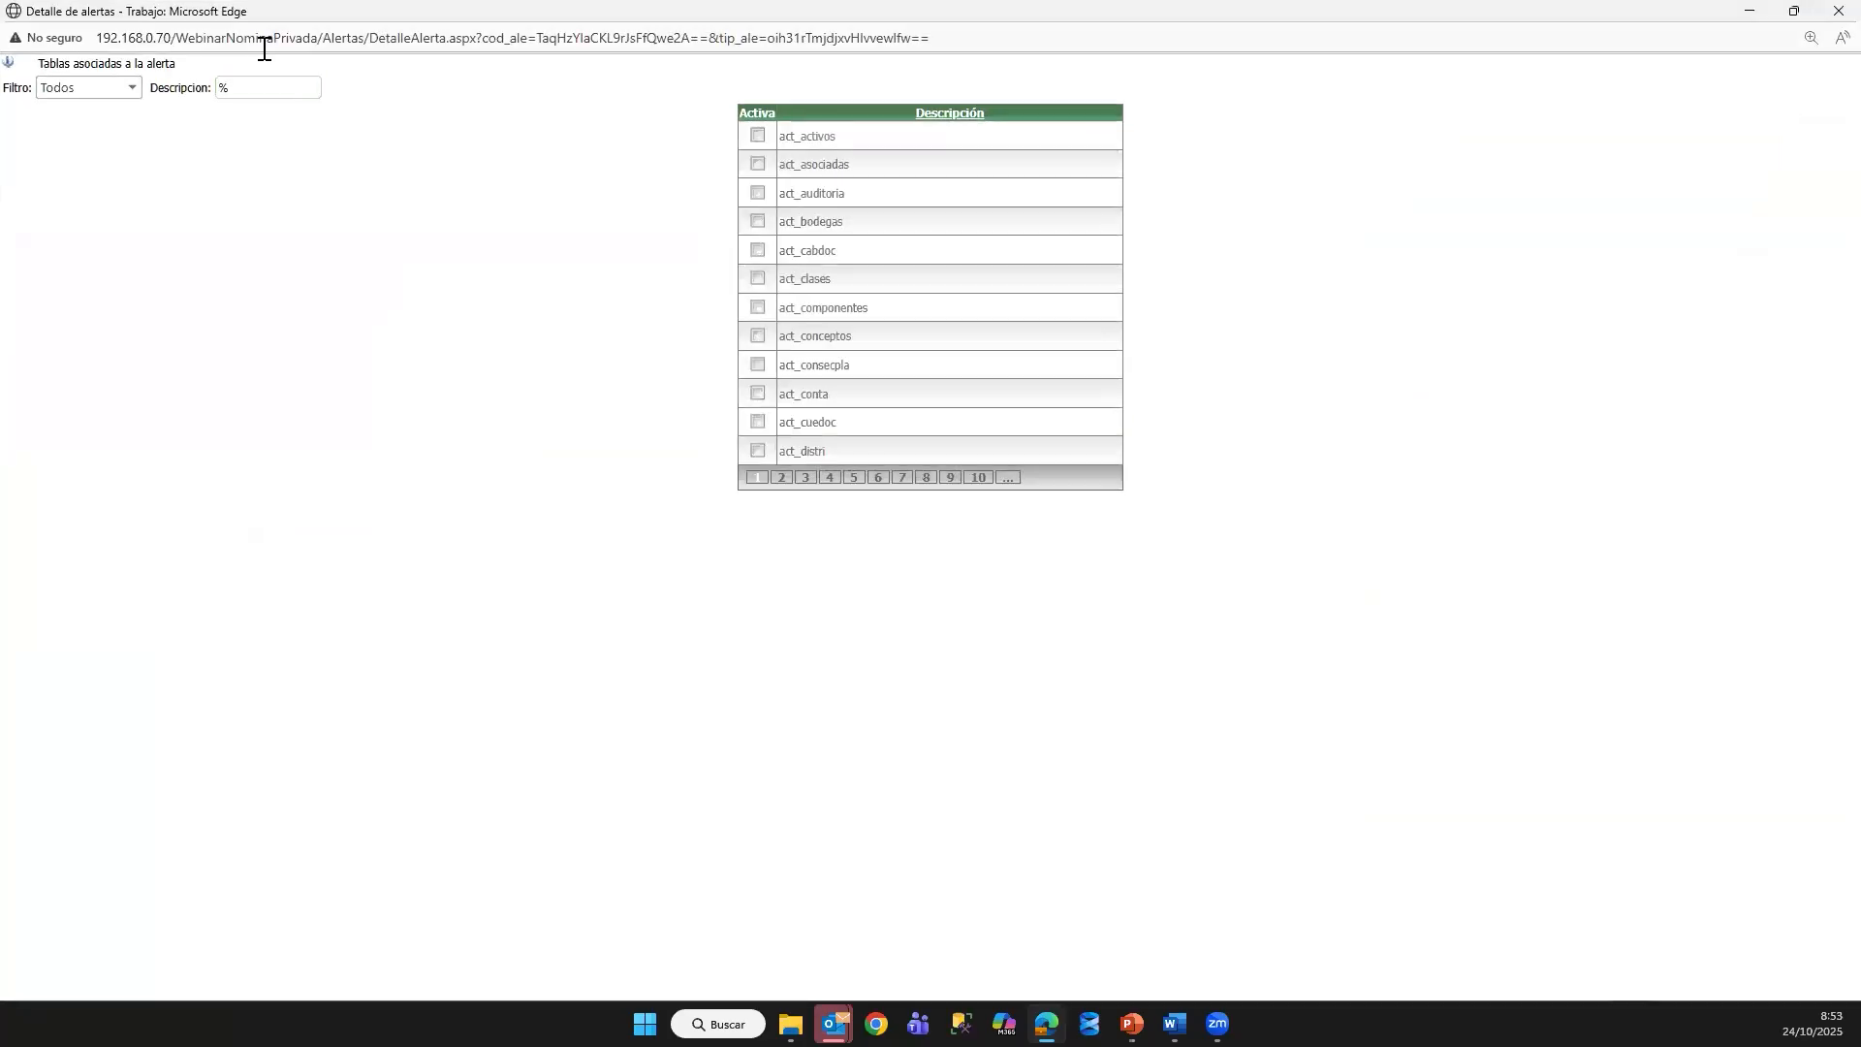
Step: Try to filter the tables associated with the alert by the description %rrh_his%
click(258, 87)
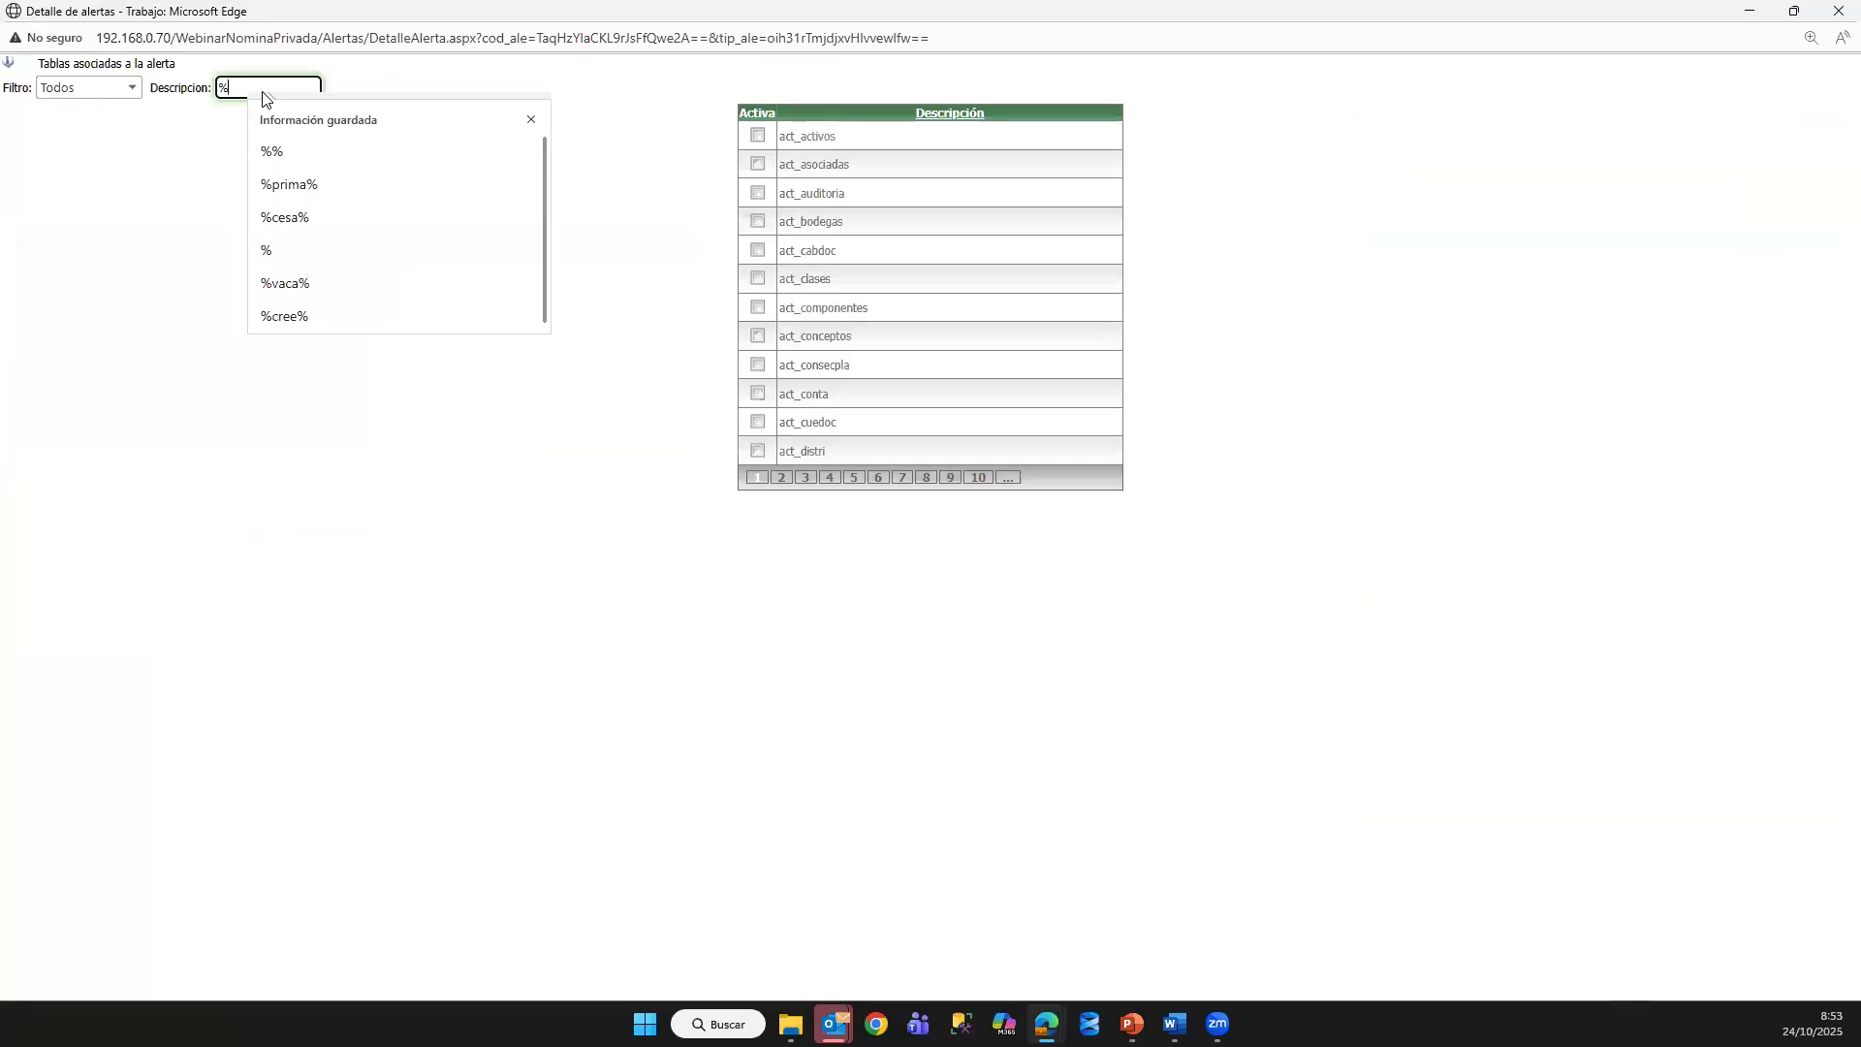
text(%)
click(264, 89)
key(Left)
text(rrh_)
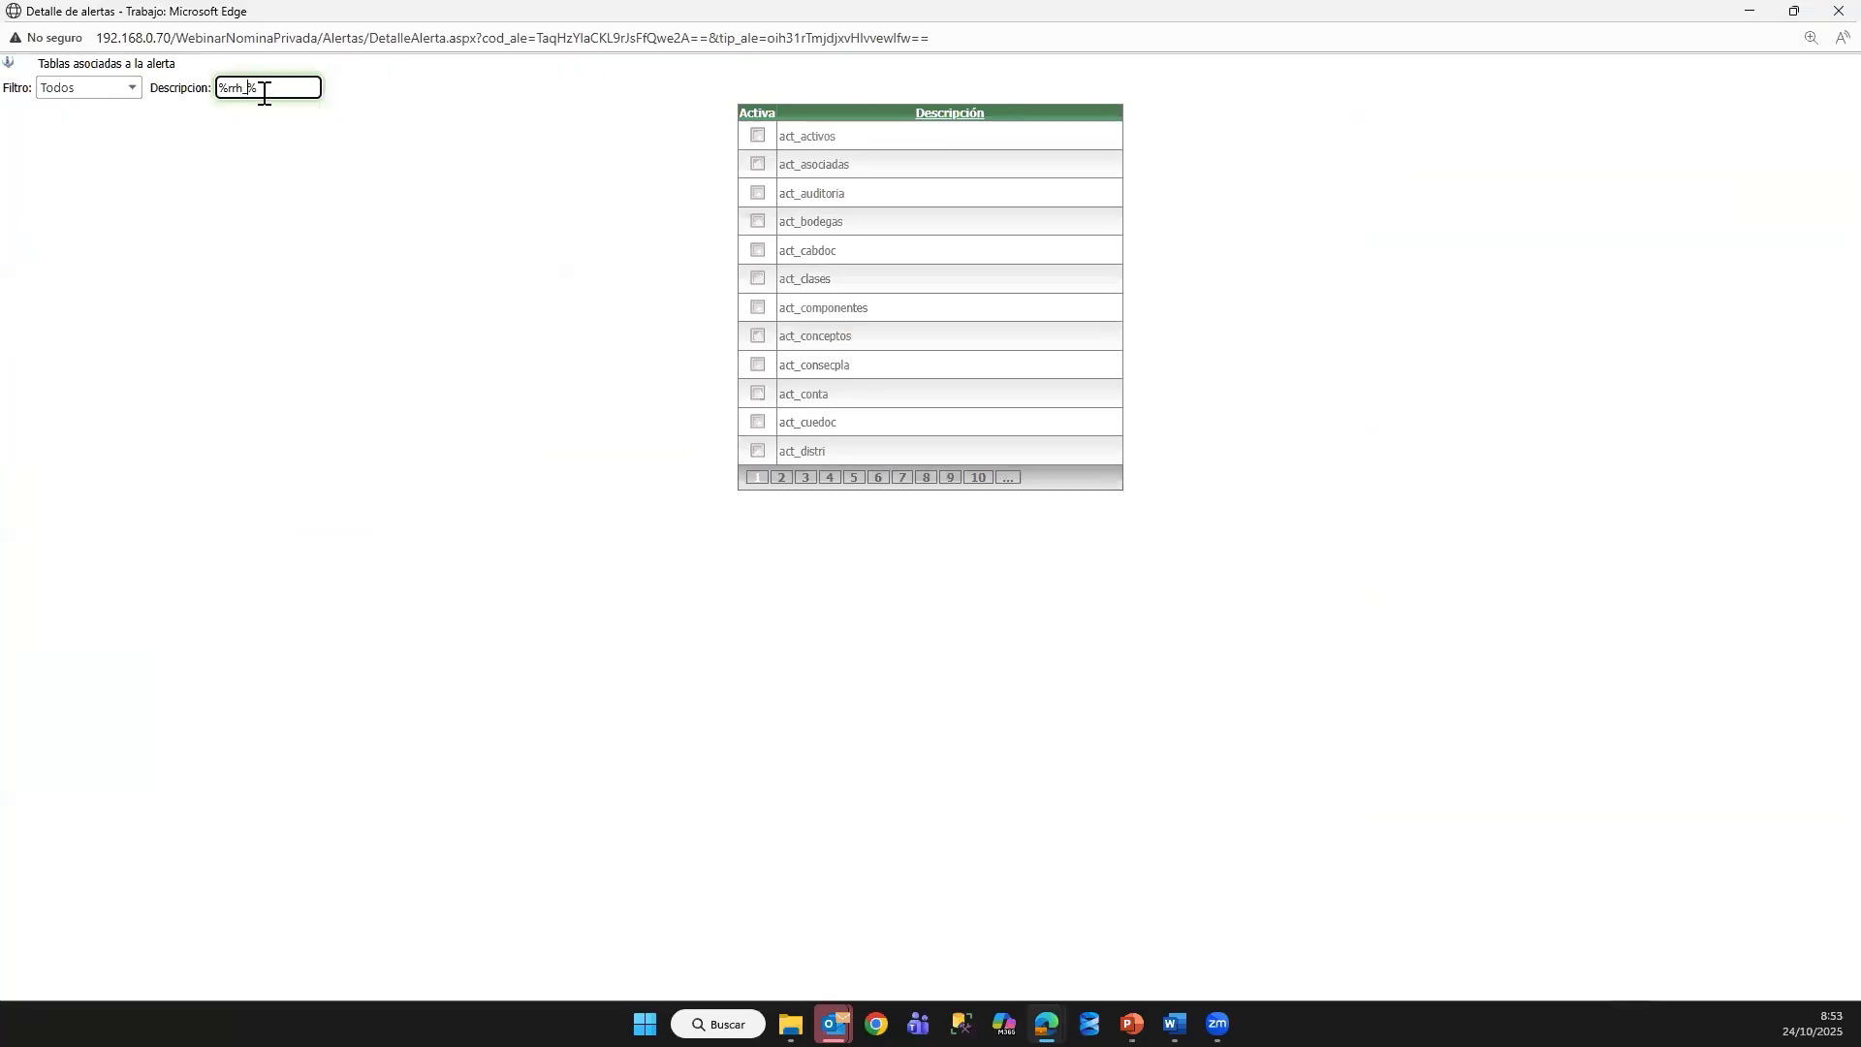
text(his)
key(Return)
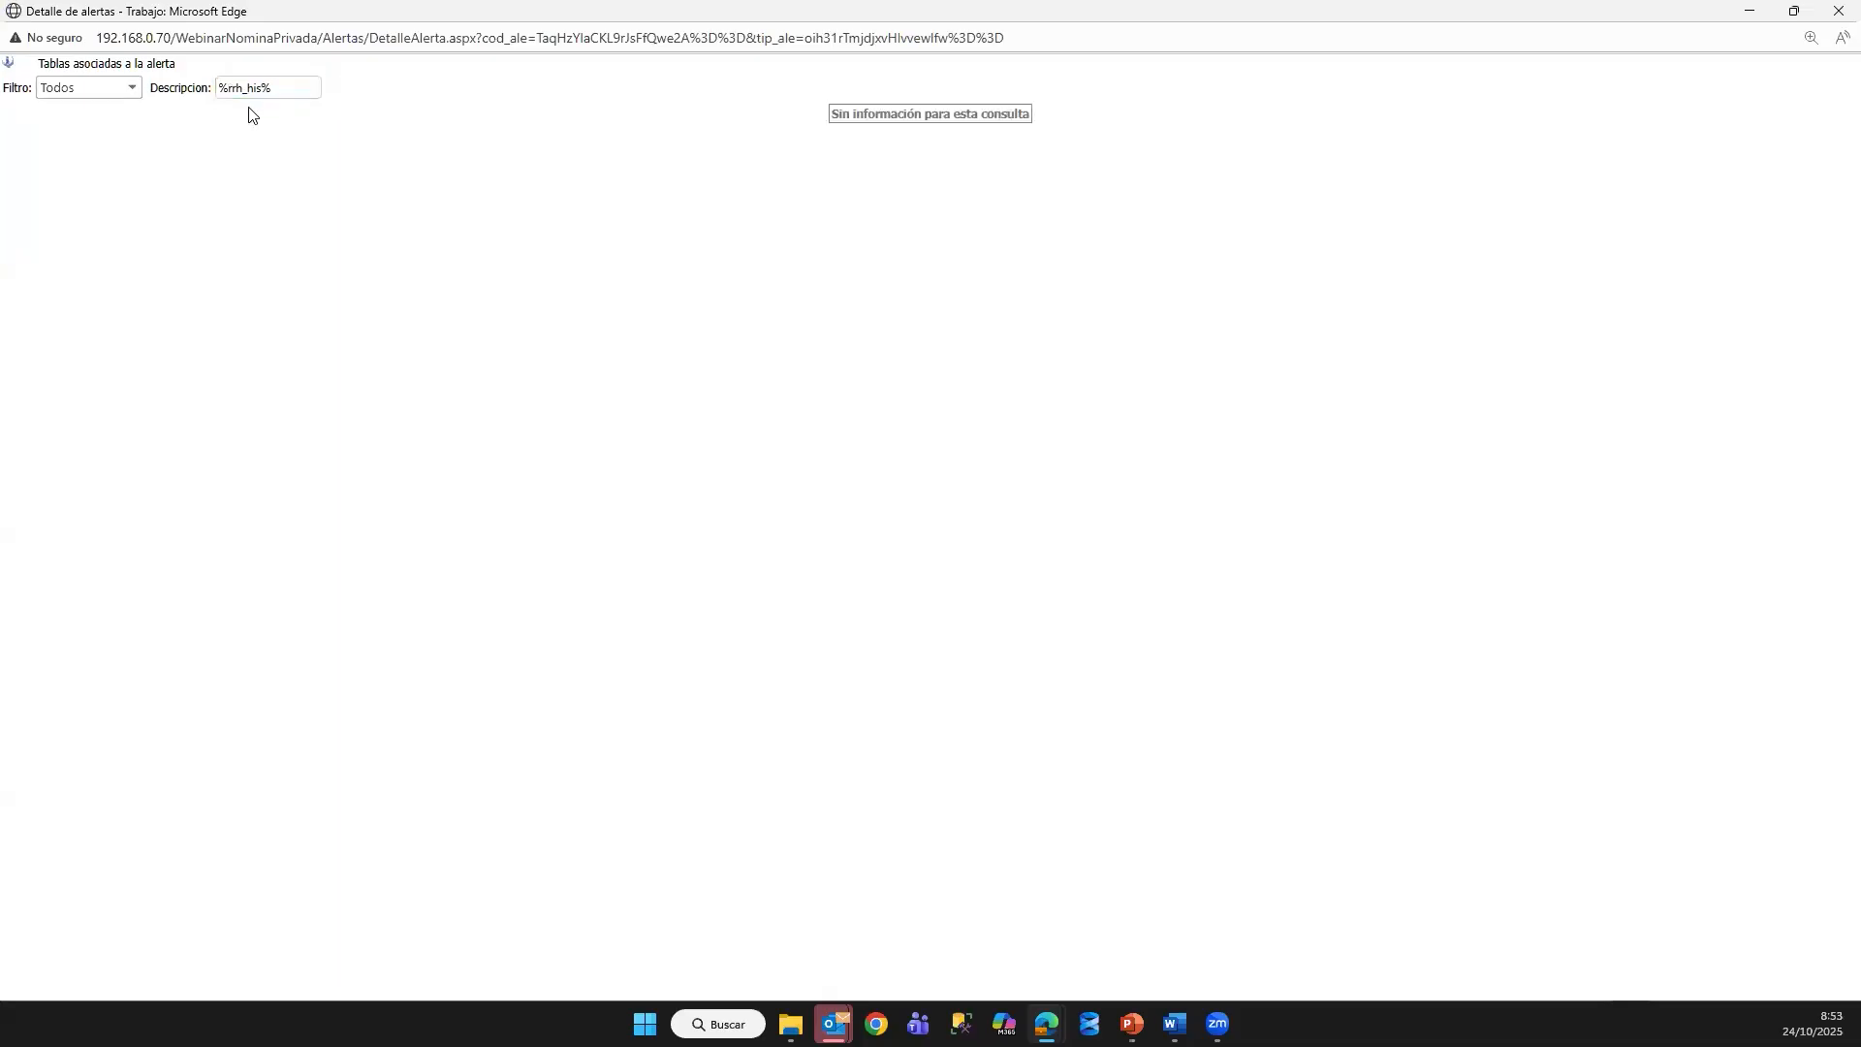
Step: Filter the associated tables by %rhh_his%, locate the rhh_hisvac table and close the alert detail window
click(72, 91)
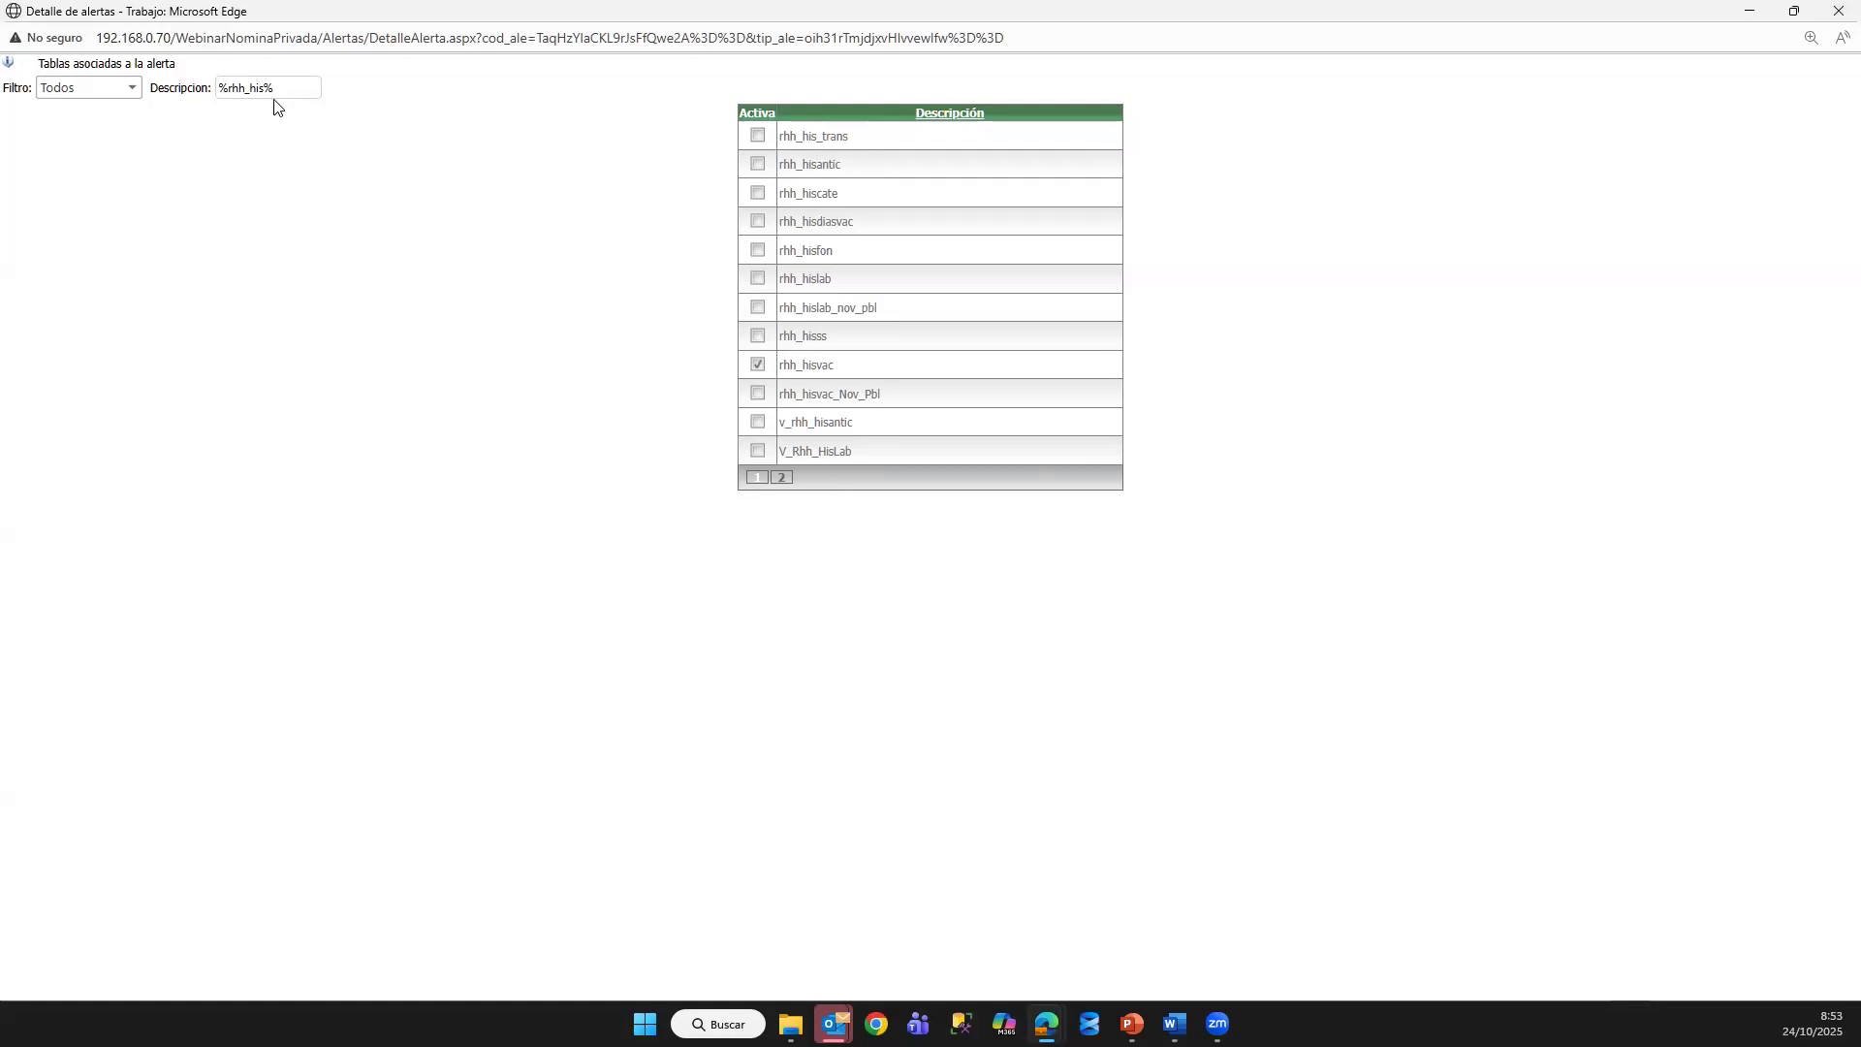
click(288, 87)
click(596, 328)
drag(837, 362, 783, 372)
click(1838, 11)
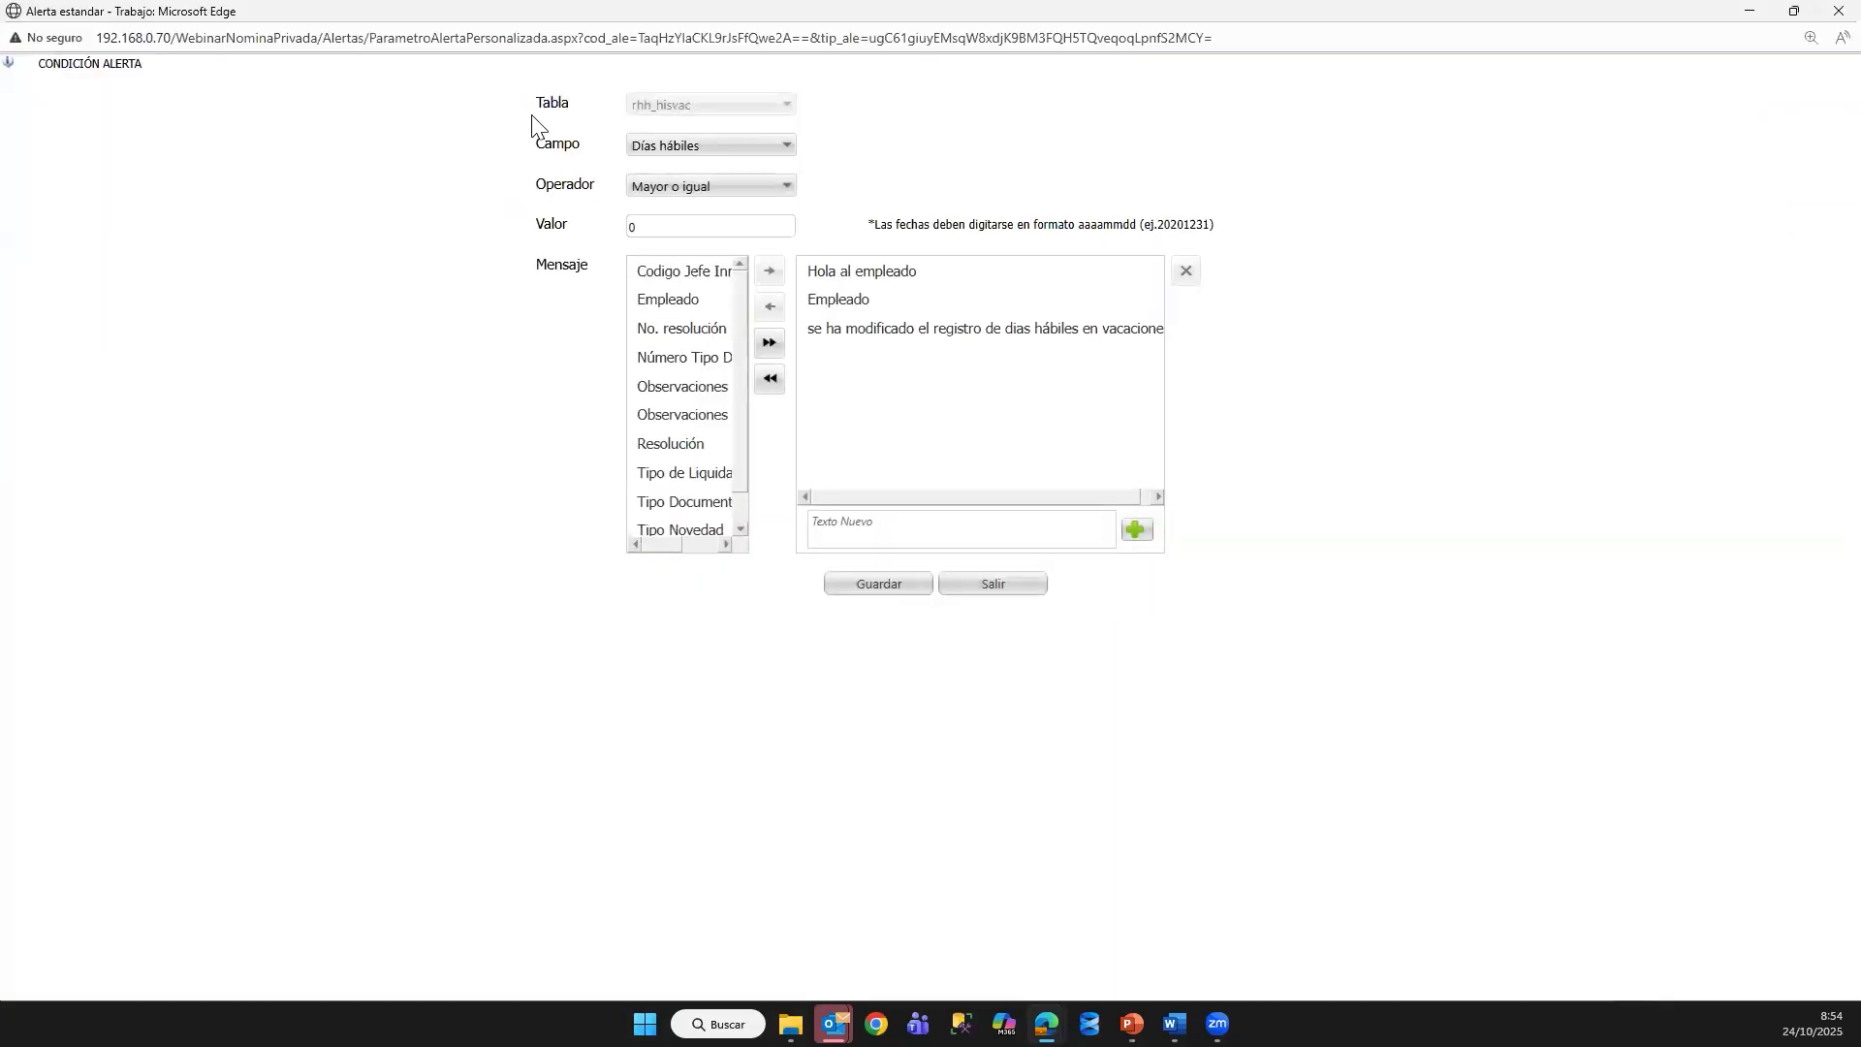
Step: Examine the alert condition's table, available fields, operator, value and message composition for rhh_hisvac
double_click(651, 104)
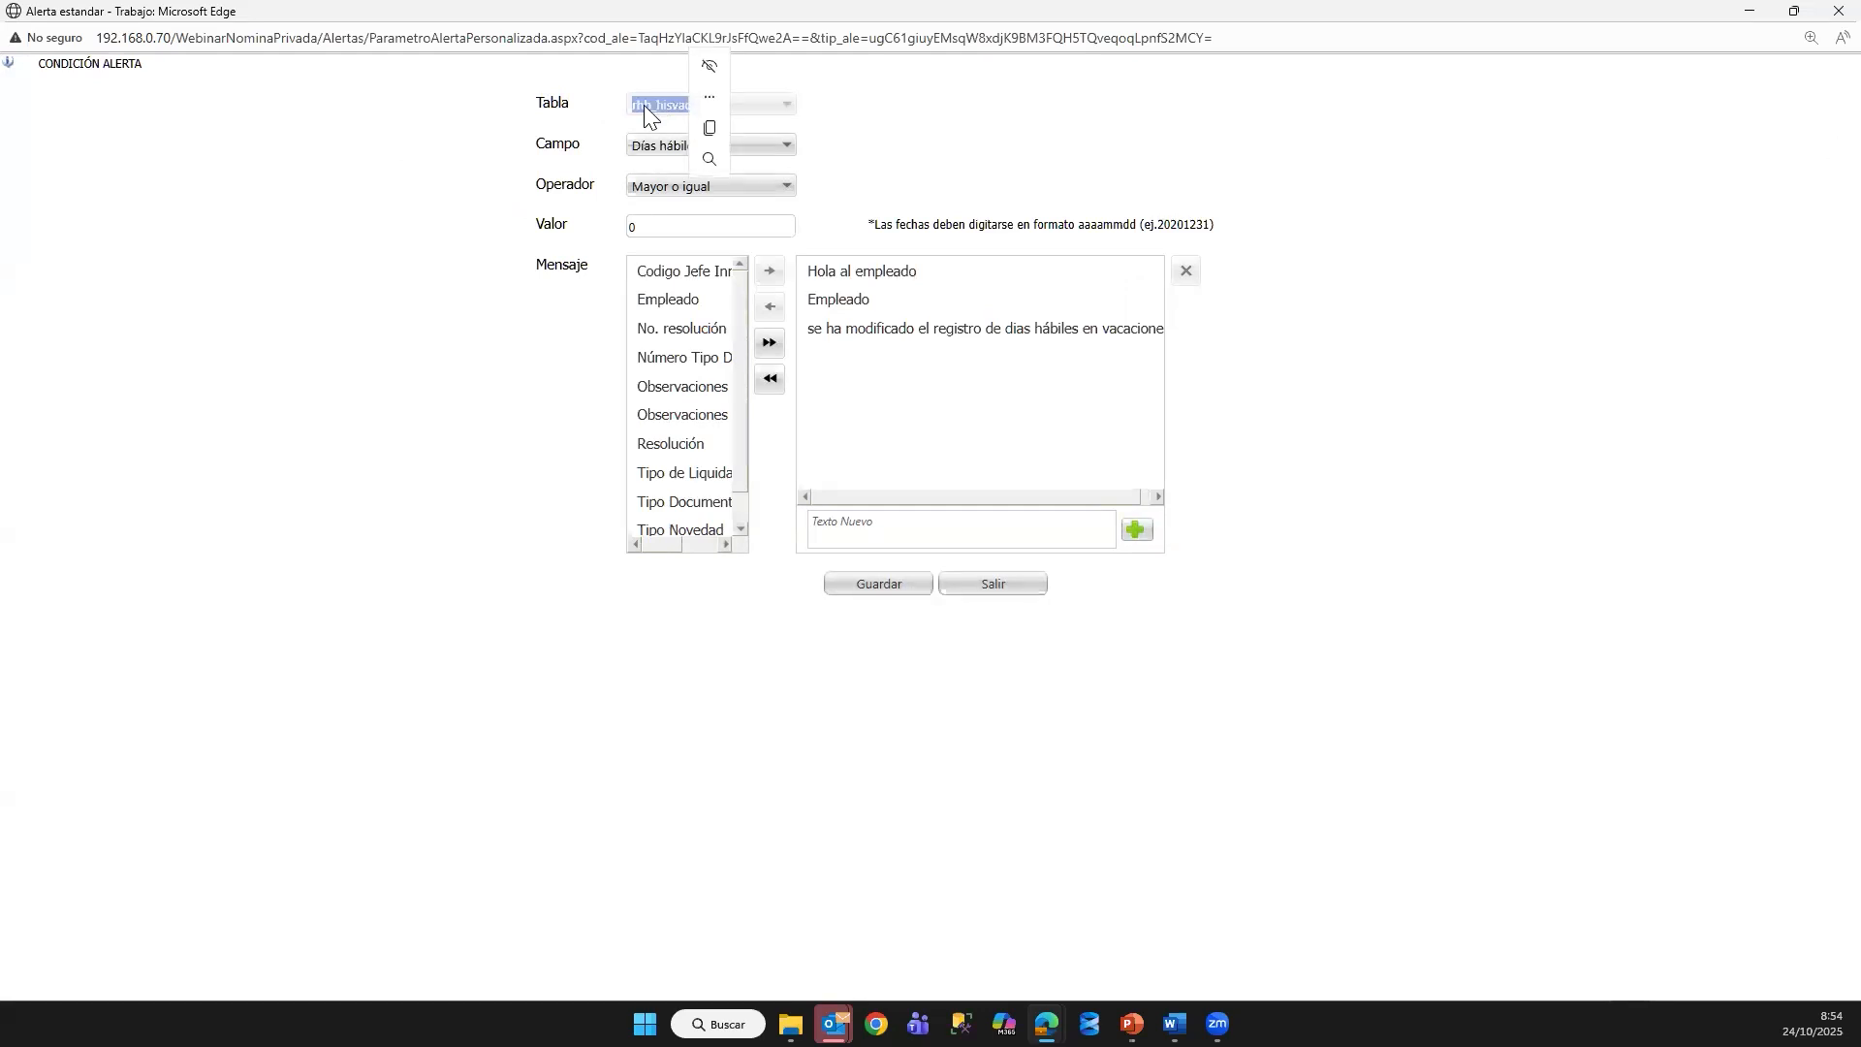
click(671, 147)
click(670, 145)
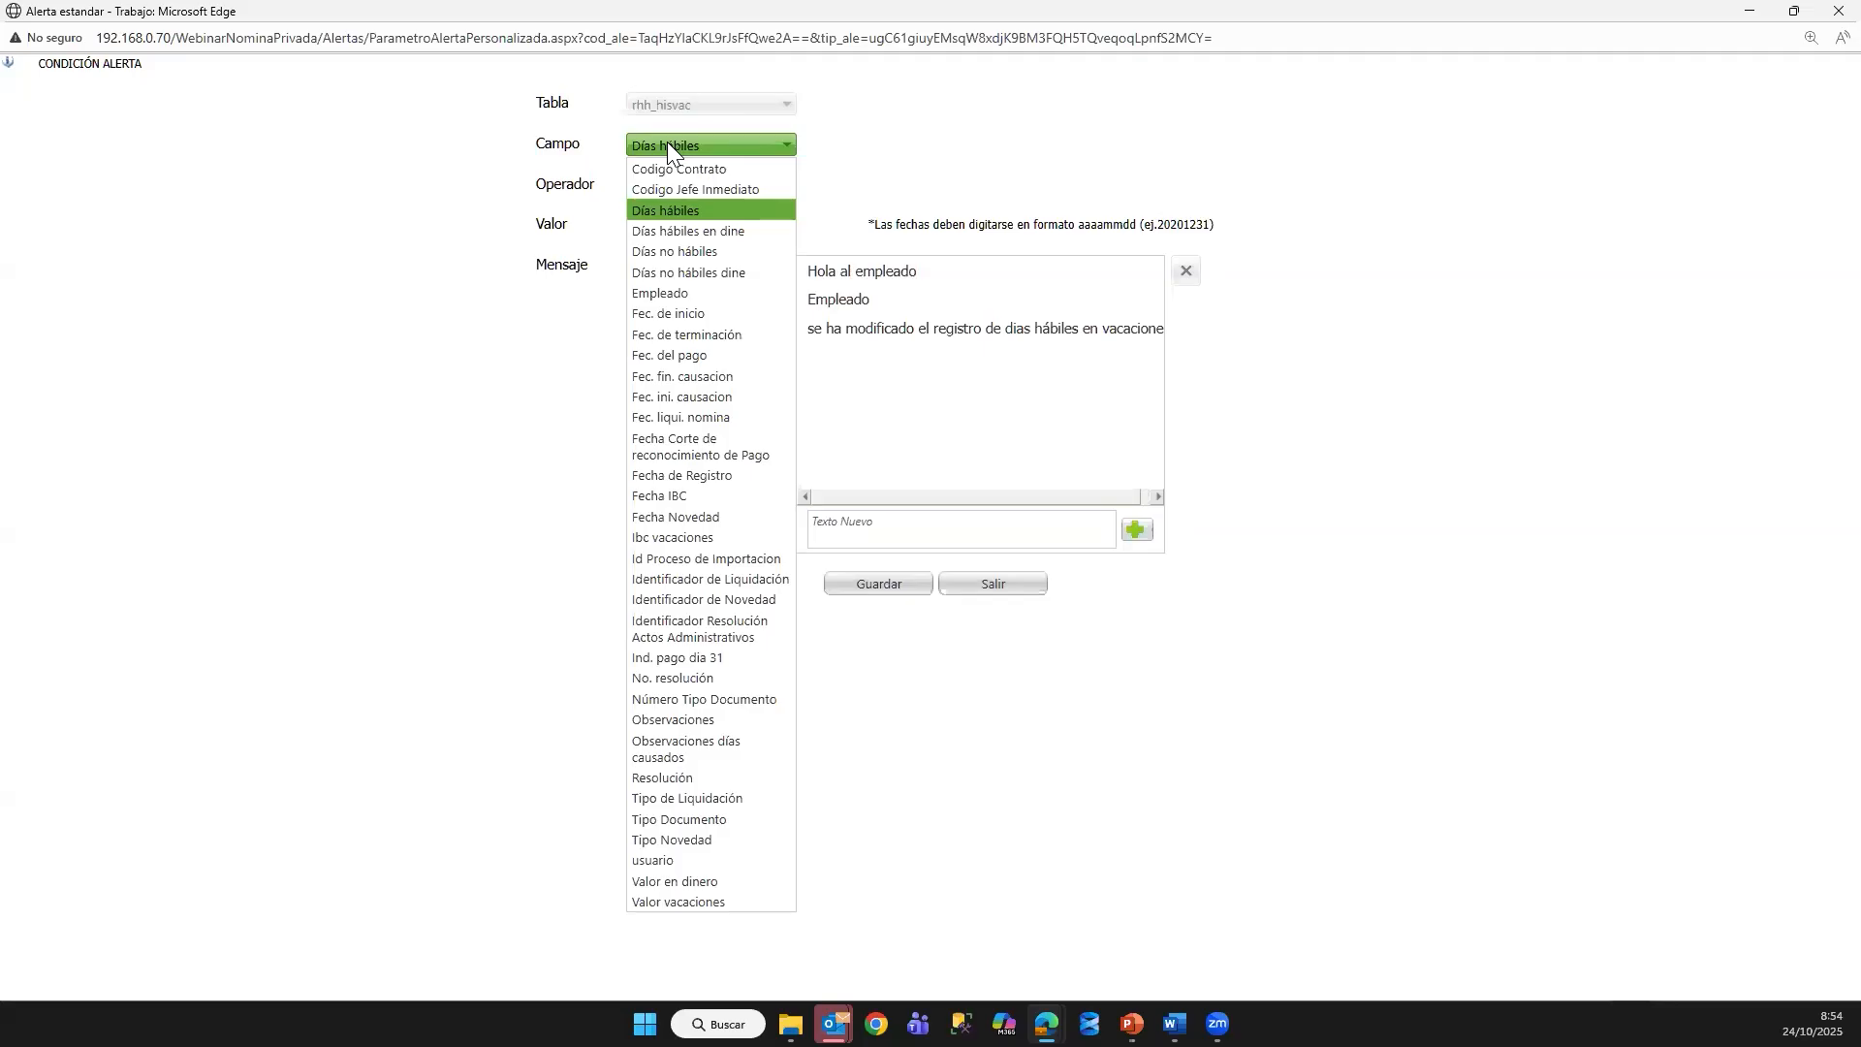
click(669, 141)
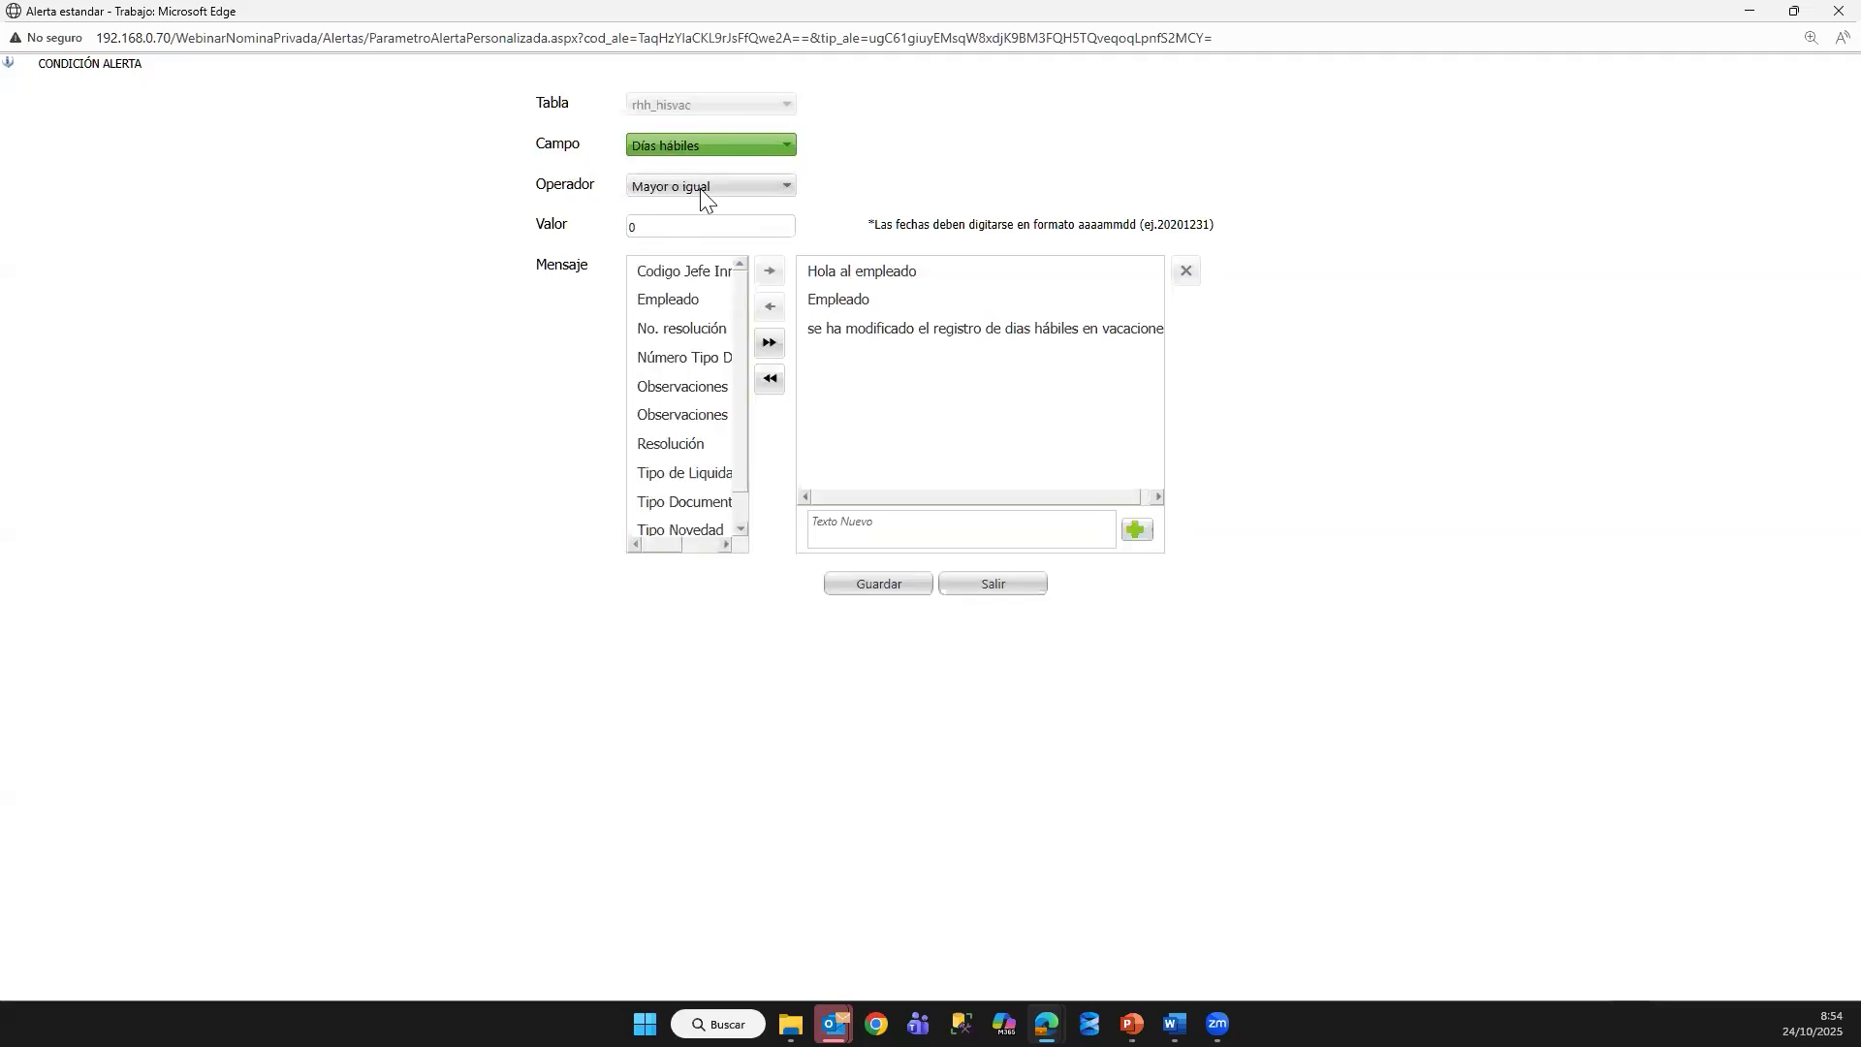
click(673, 224)
drag(593, 269, 525, 270)
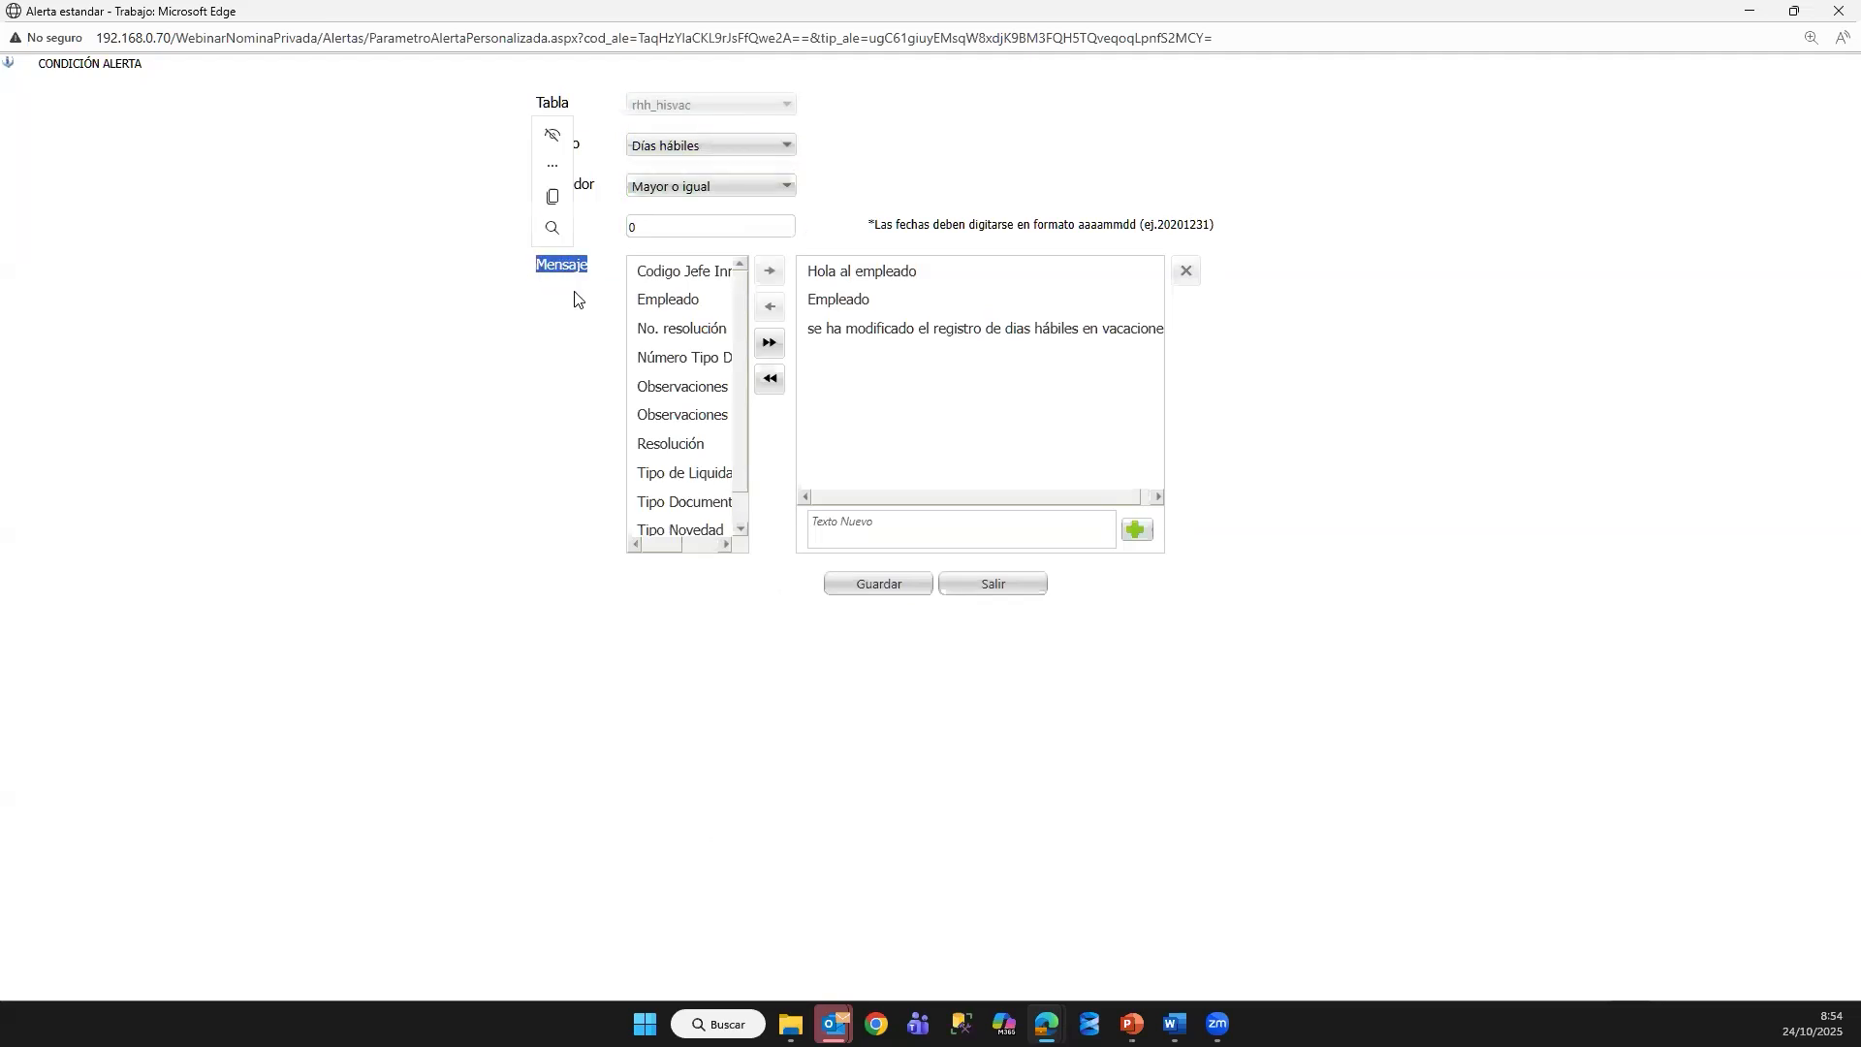
click(914, 273)
click(852, 535)
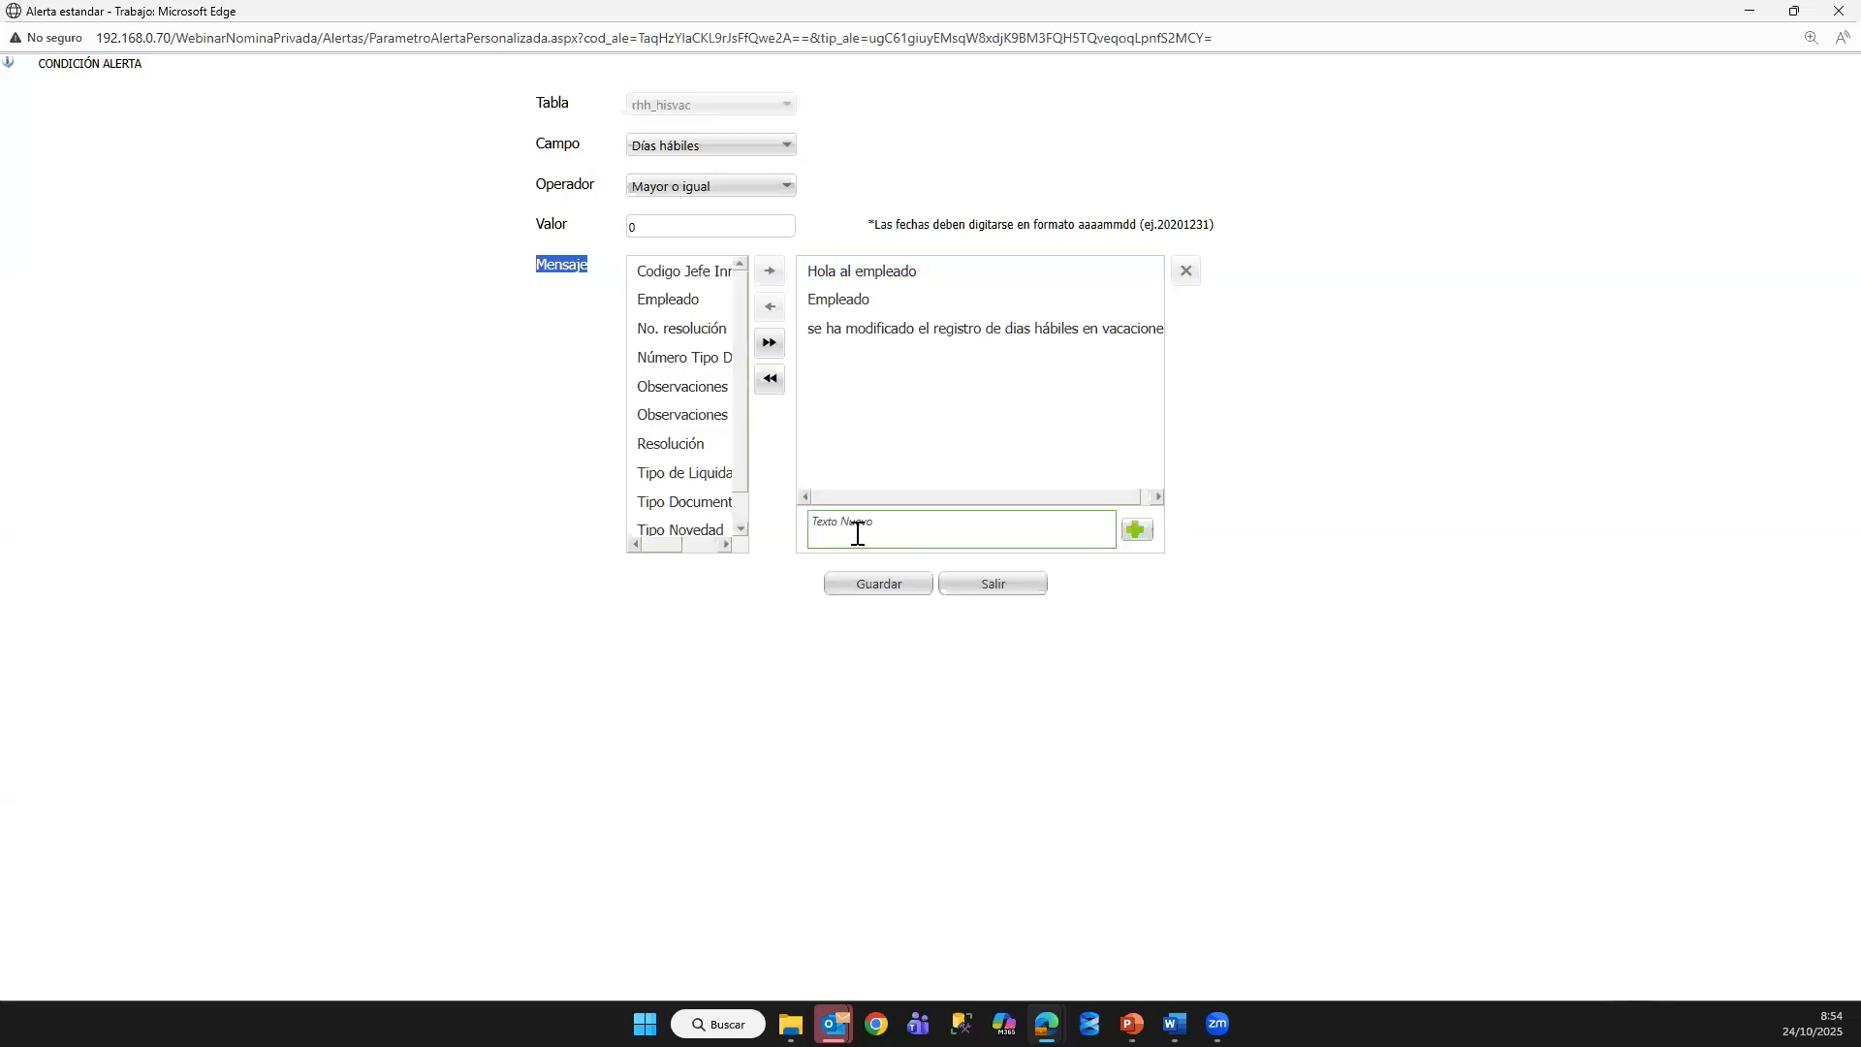
Step: Add the new text Hola as a line of the rhh_hisvac alert message
click(843, 521)
text(Hola)
click(1139, 532)
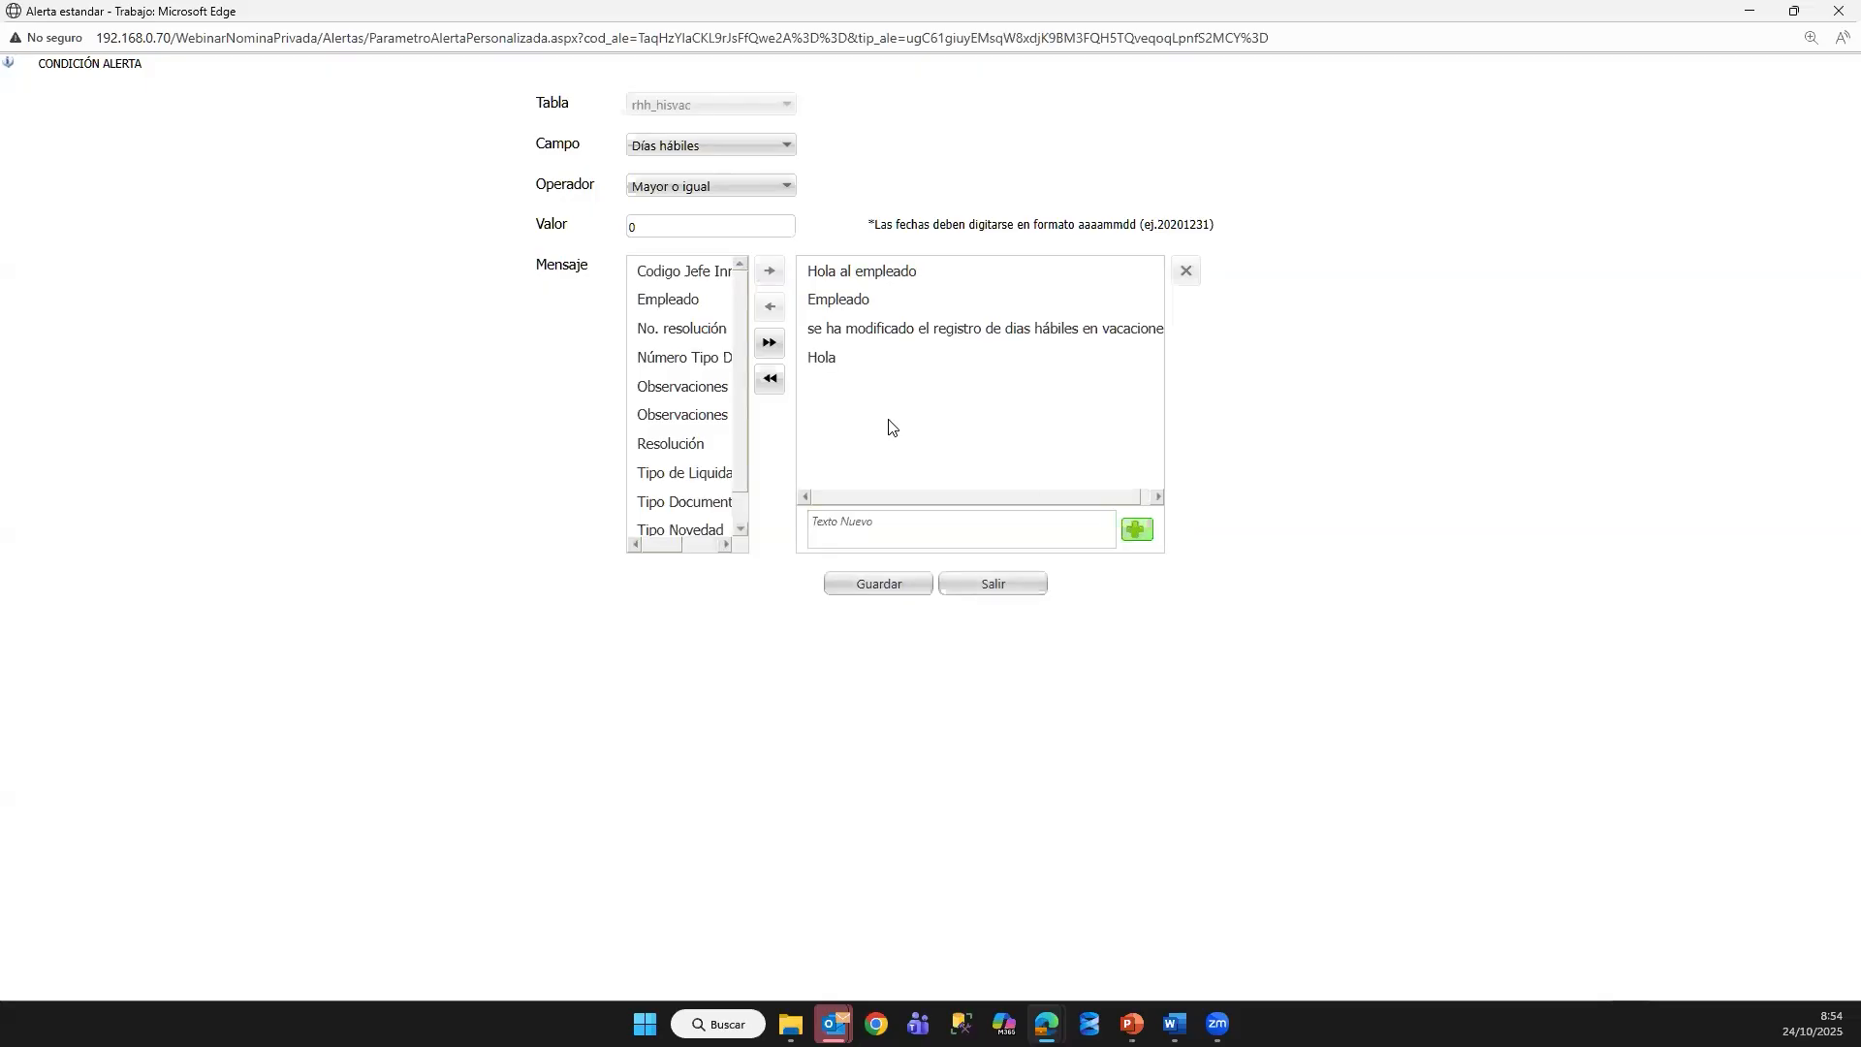
click(843, 358)
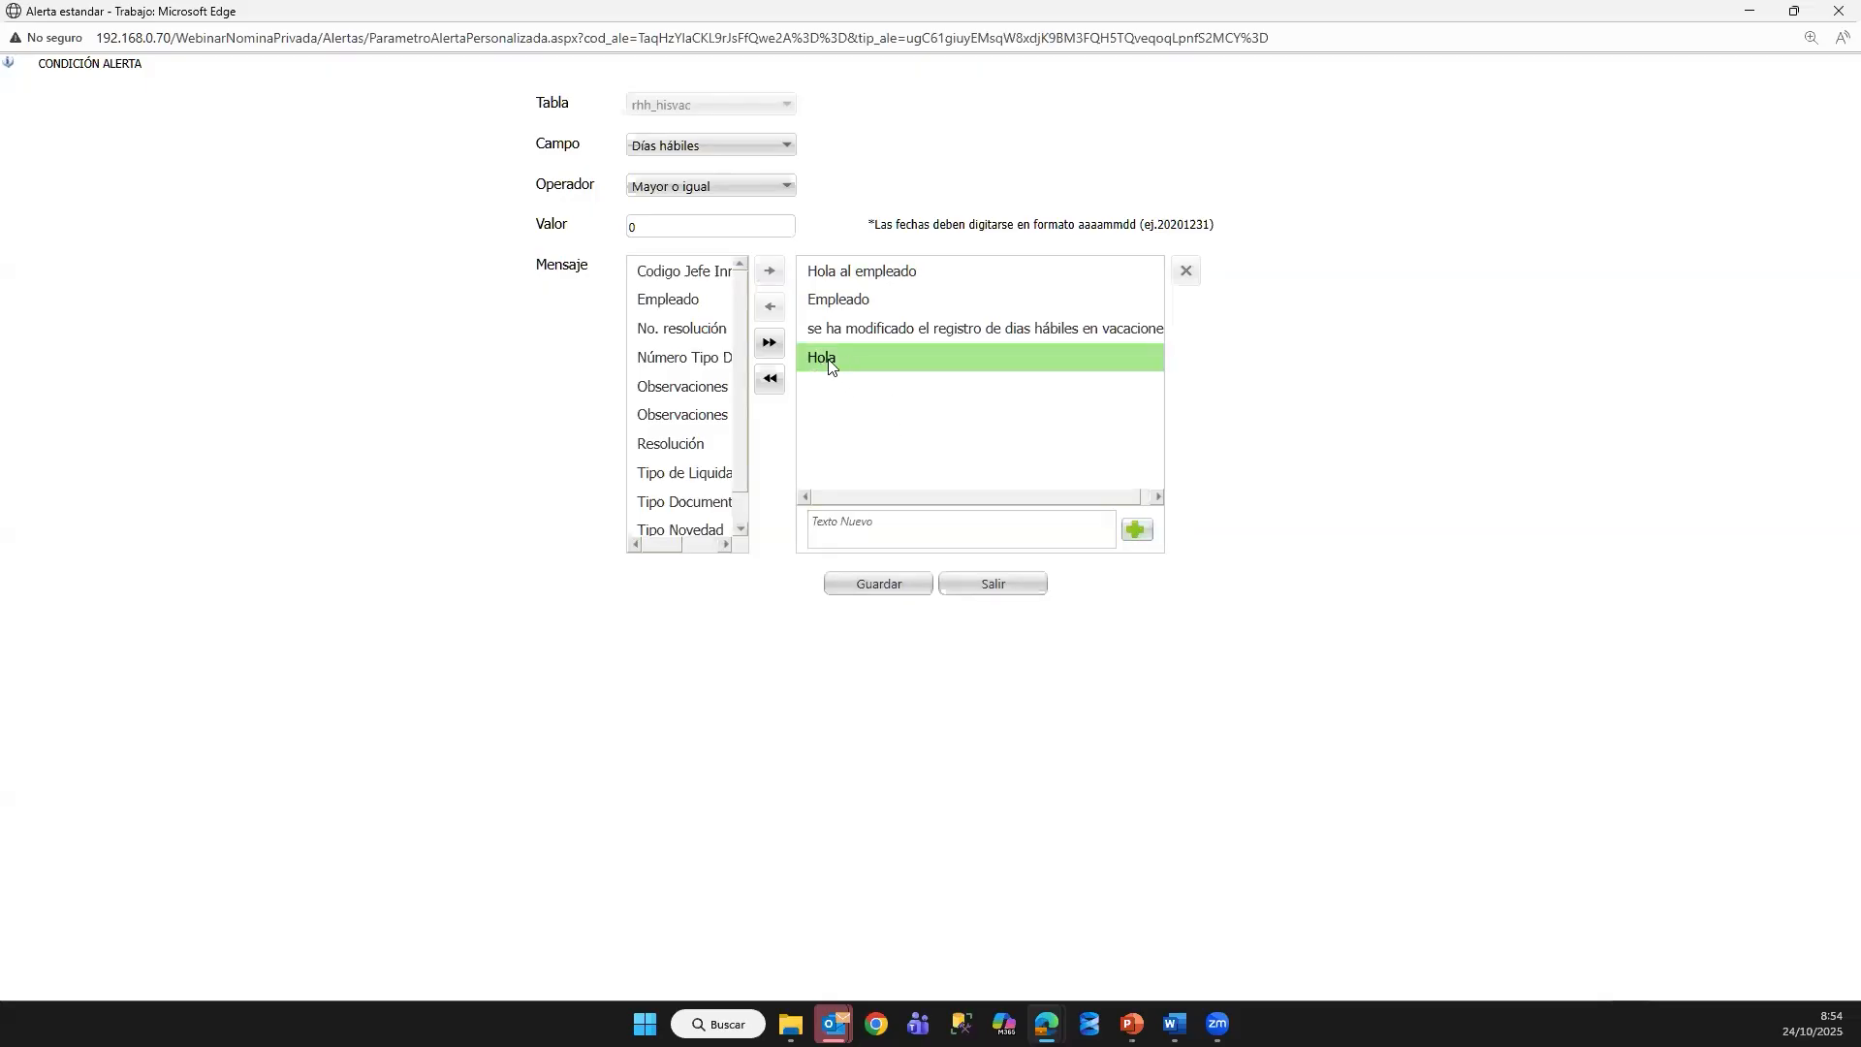
Step: Examine the list of table fields that can be inserted into the alert message
click(678, 298)
key(Down)
key(Down)
key(Down)
key(Down)
key(Down)
key(Up)
key(Up)
key(Up)
key(Up)
key(Up)
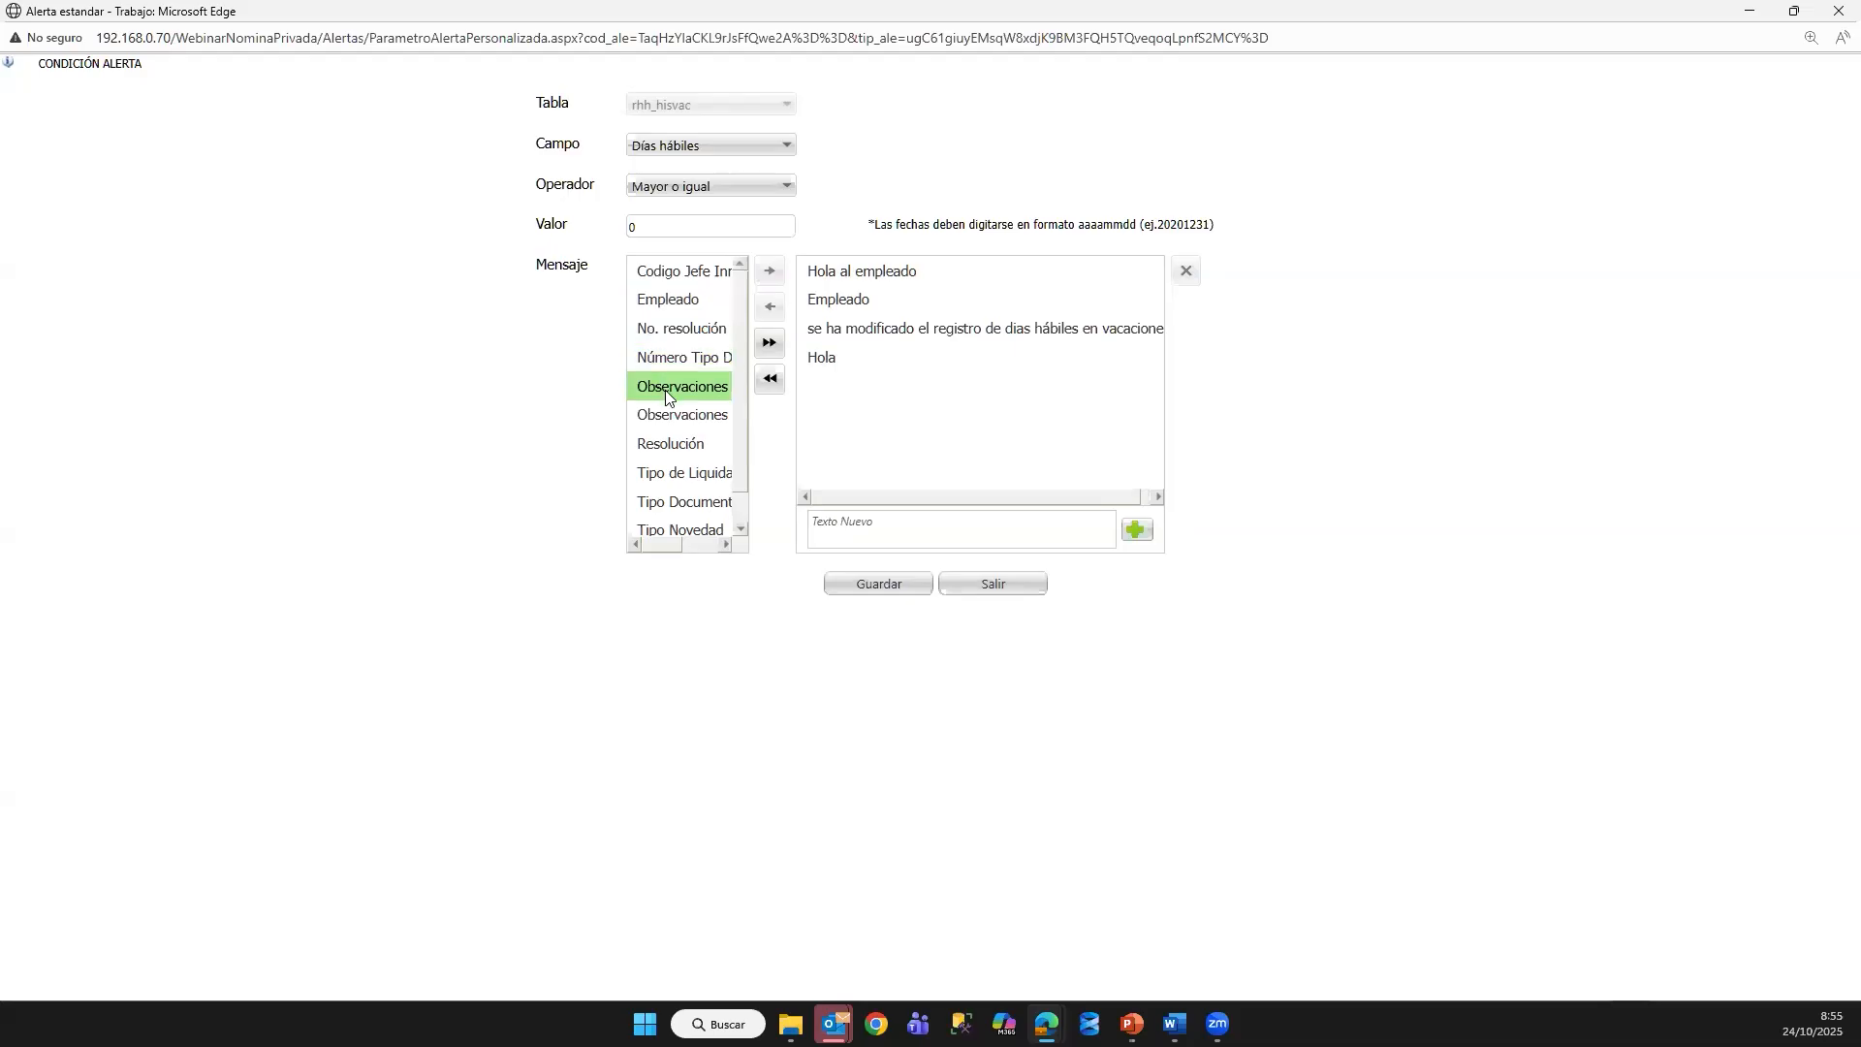
scroll(670, 388, down, 1)
scroll(670, 385, up, 1)
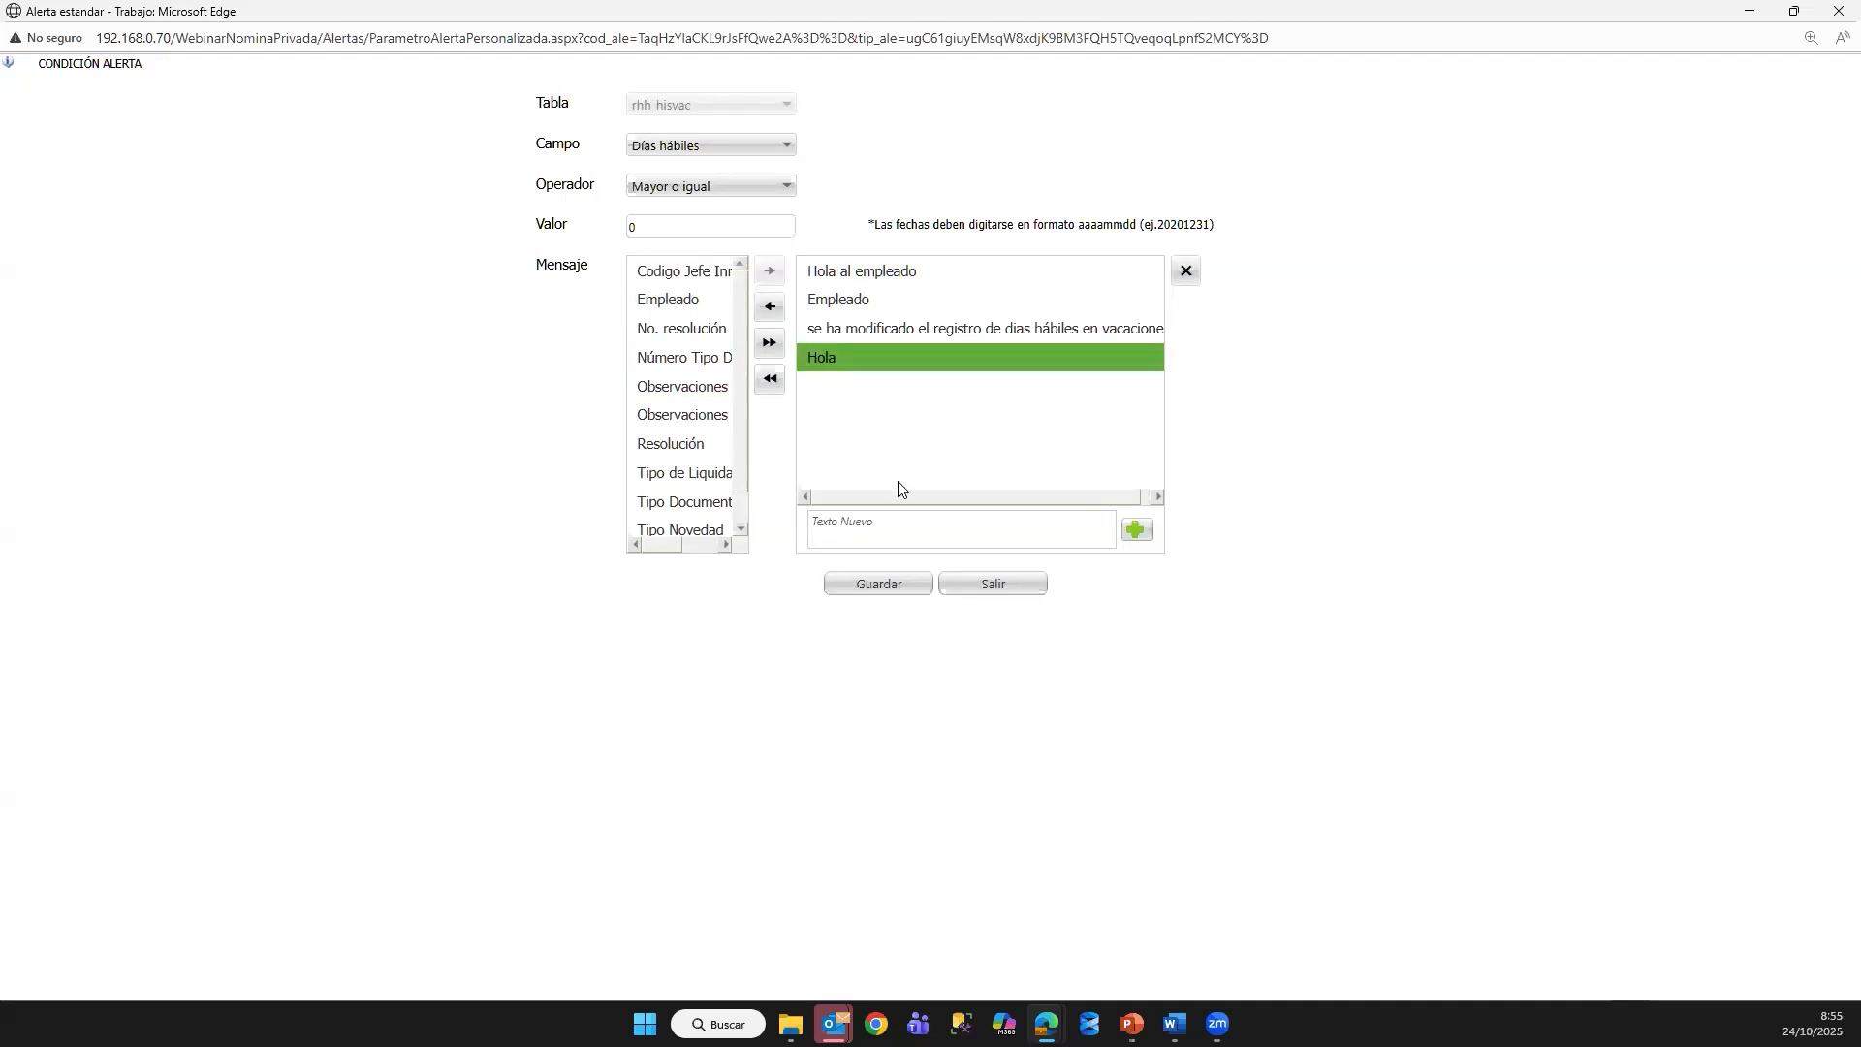
Step: Remove the Hola line from the alert message and check the remaining message lines
click(1186, 272)
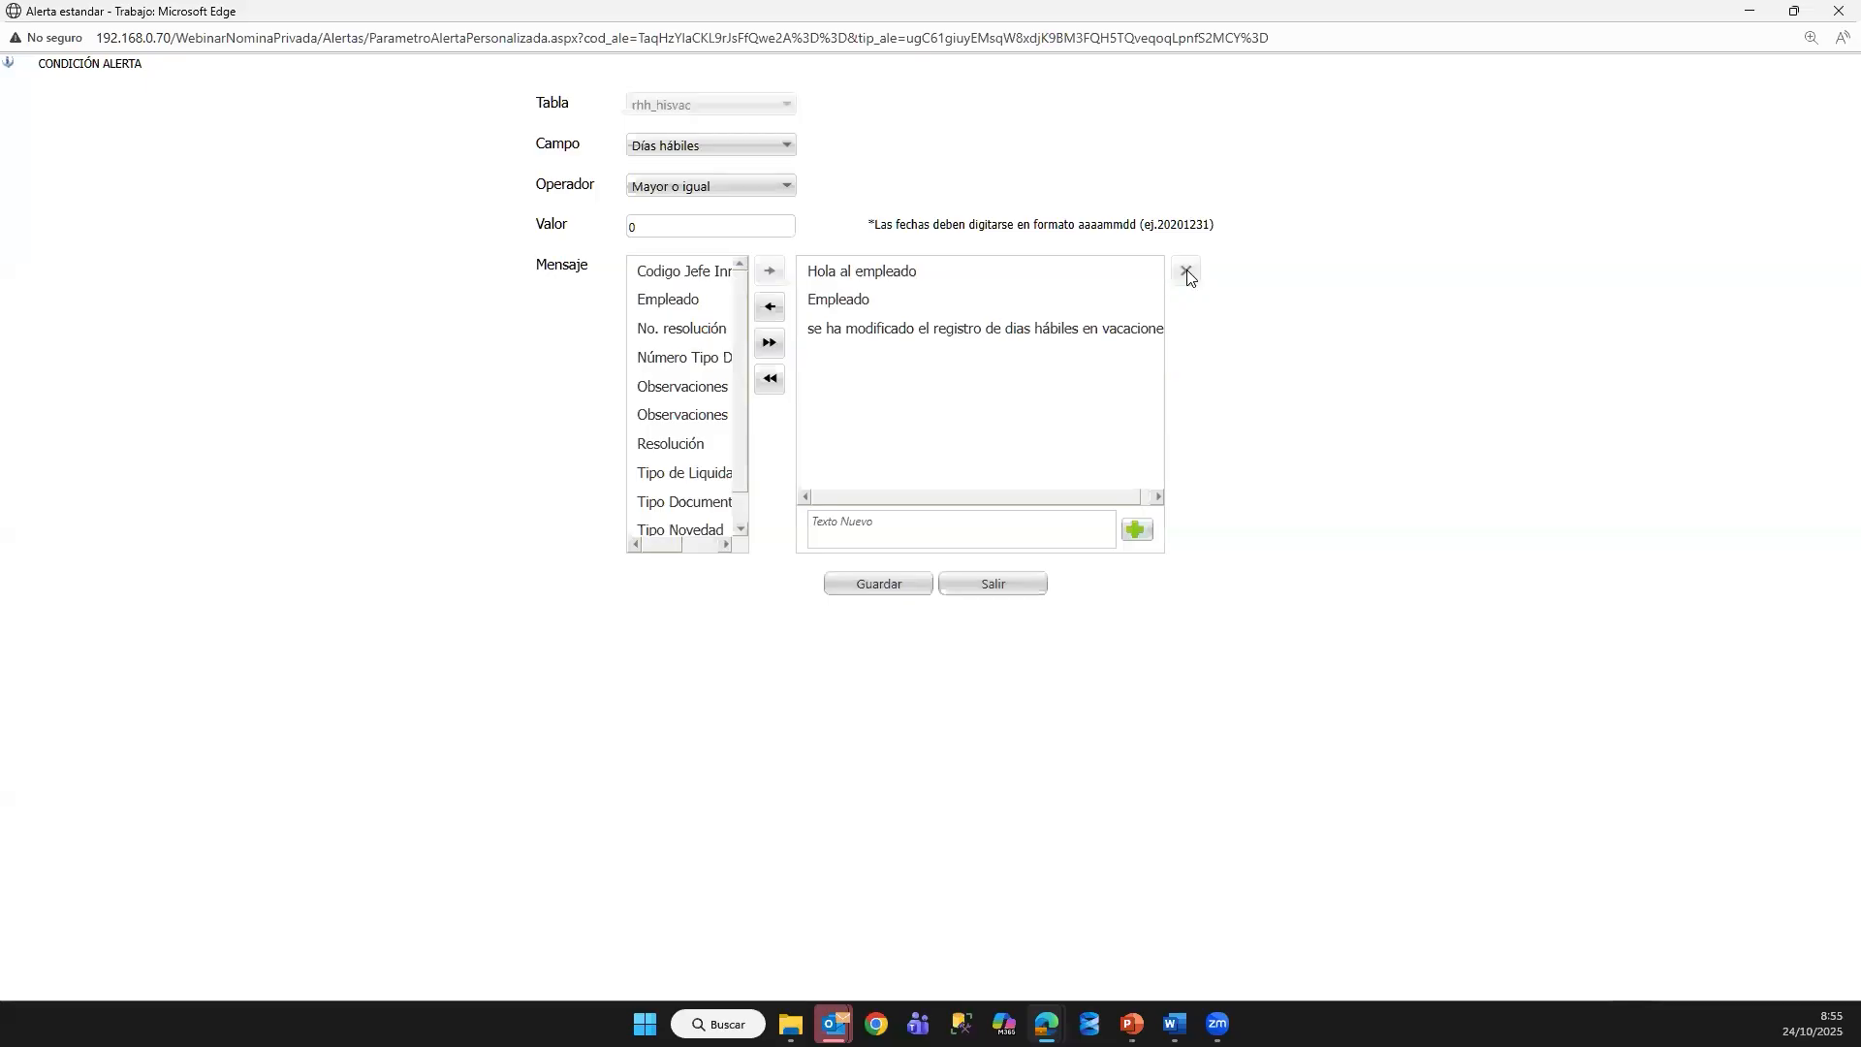
click(827, 300)
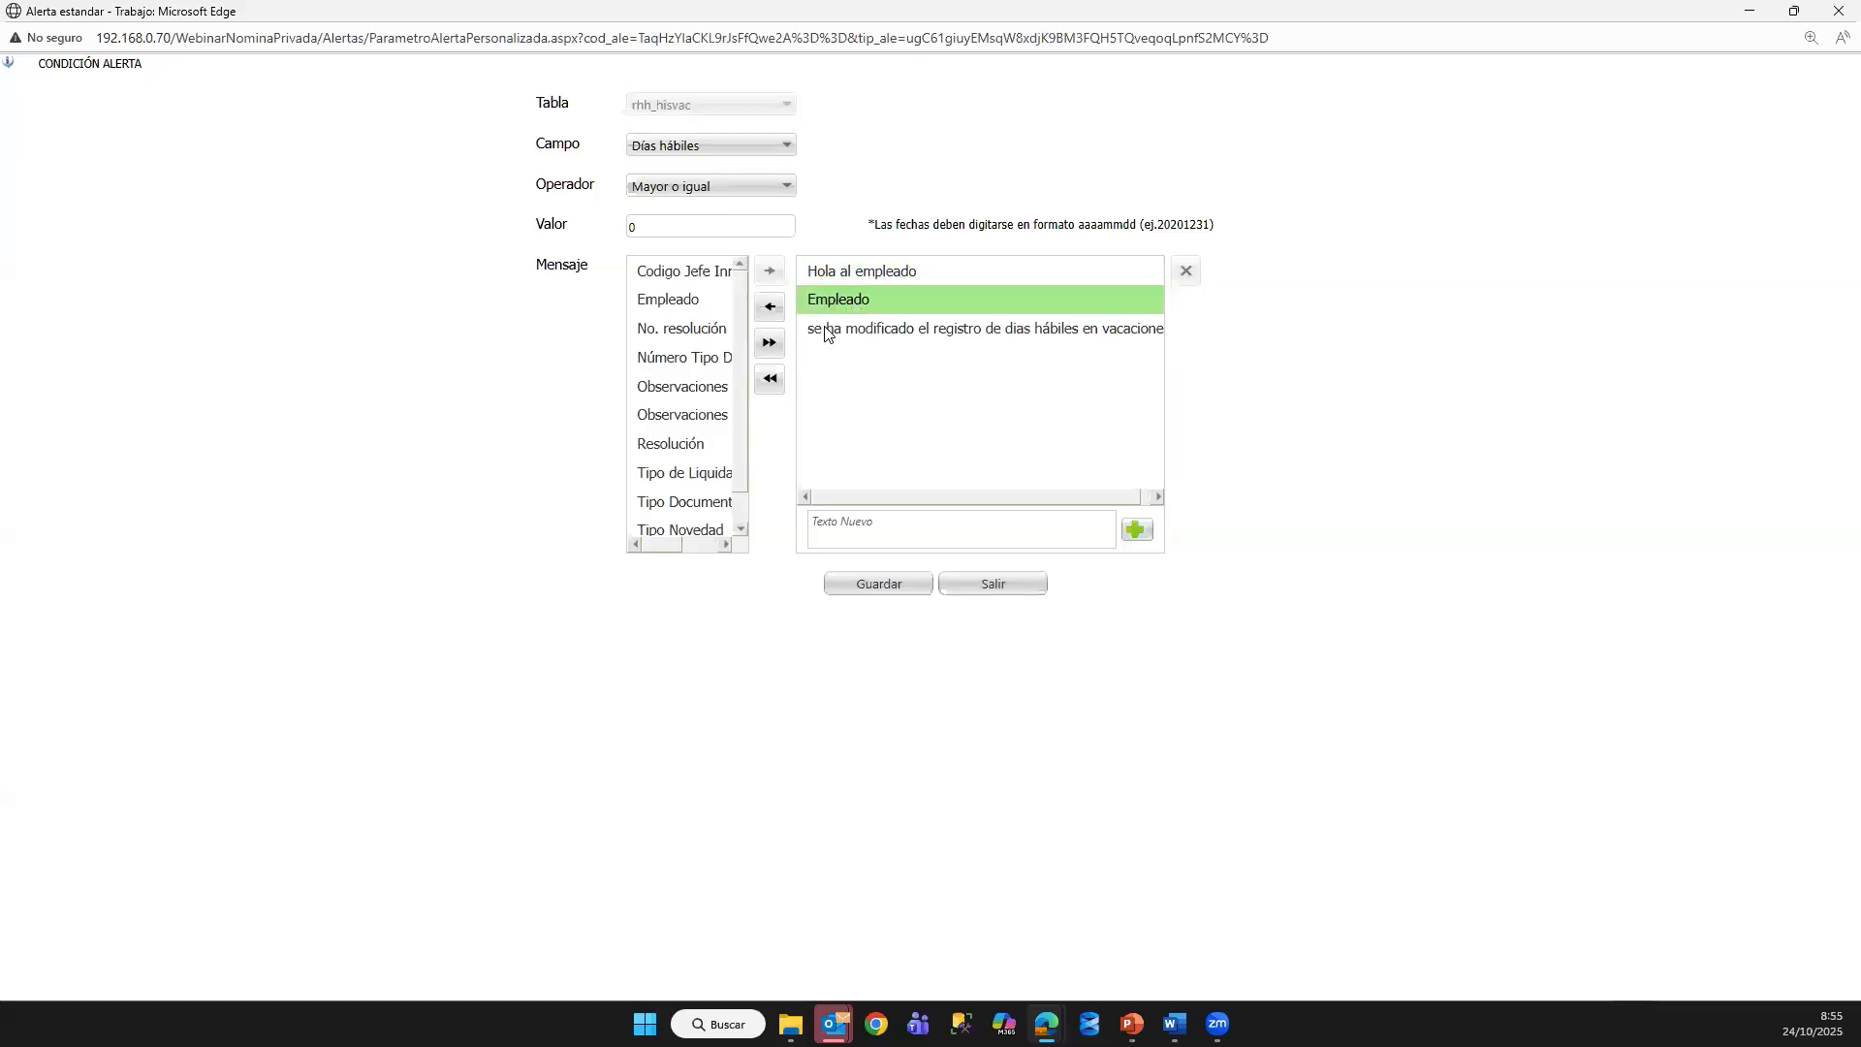
click(822, 334)
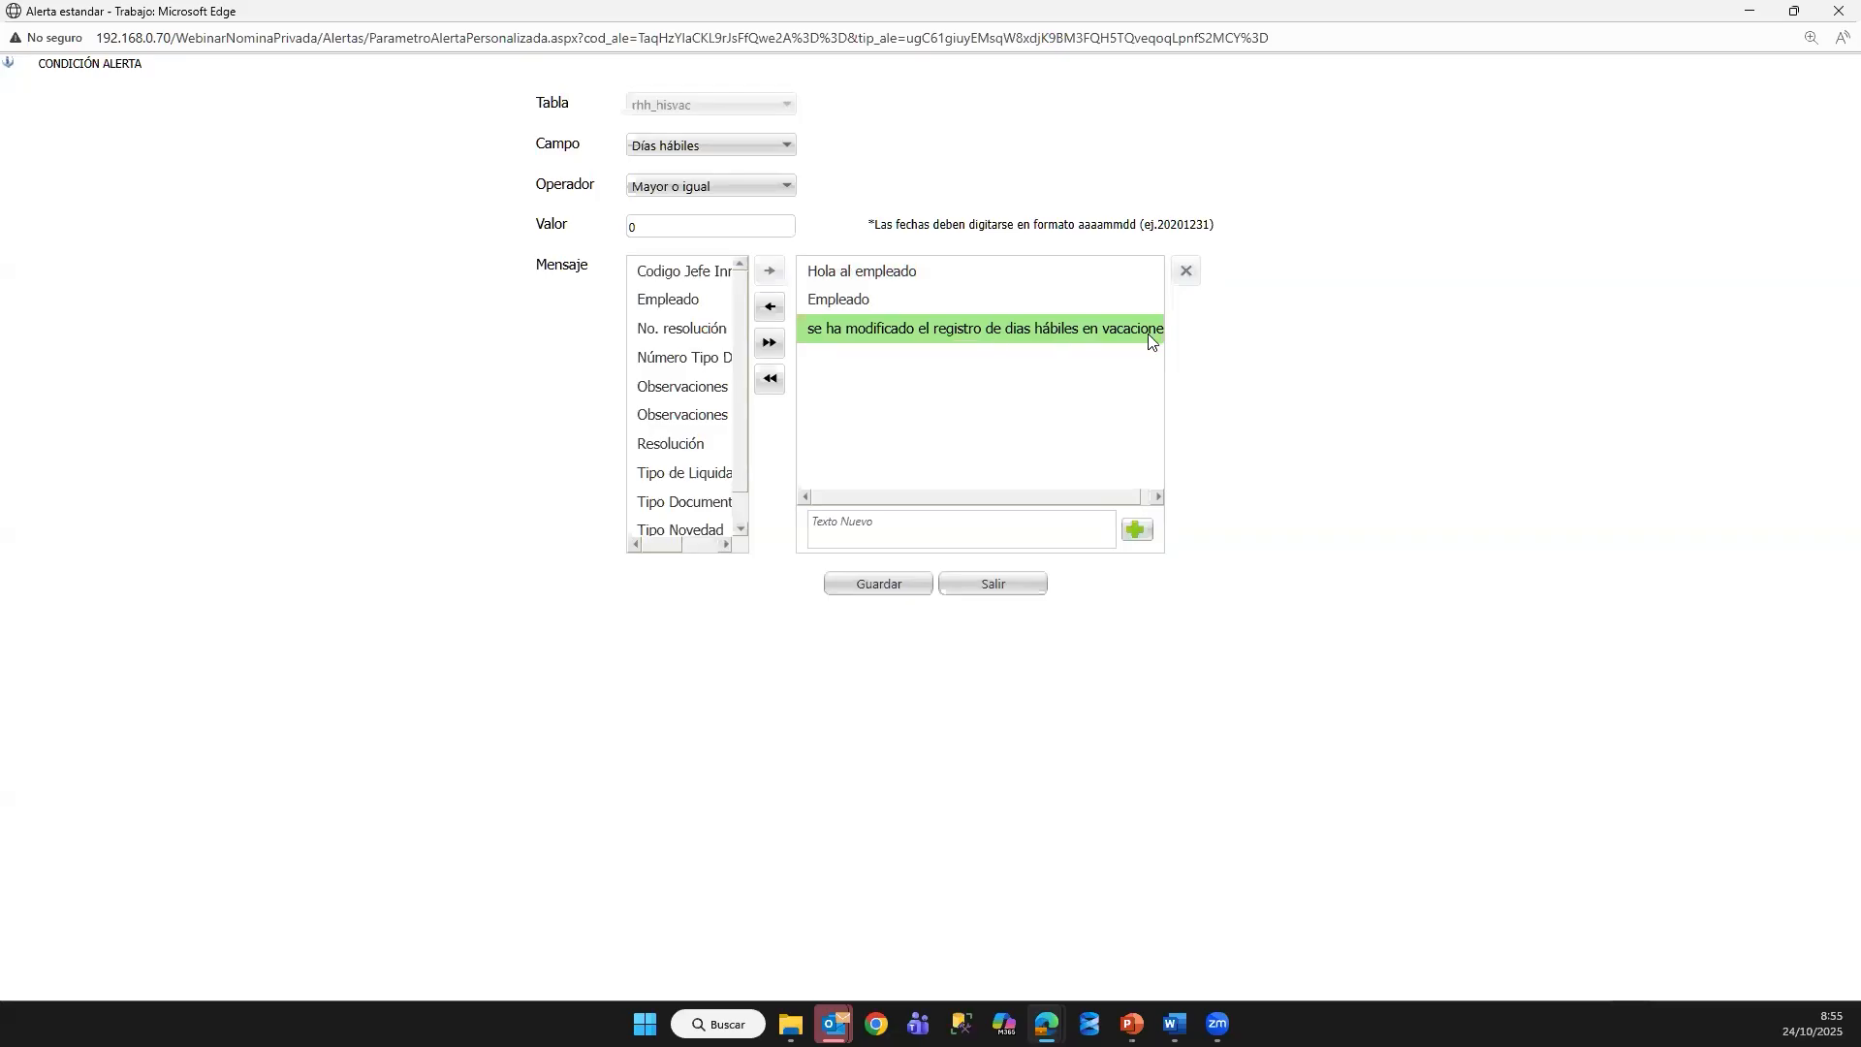
drag(946, 500, 907, 506)
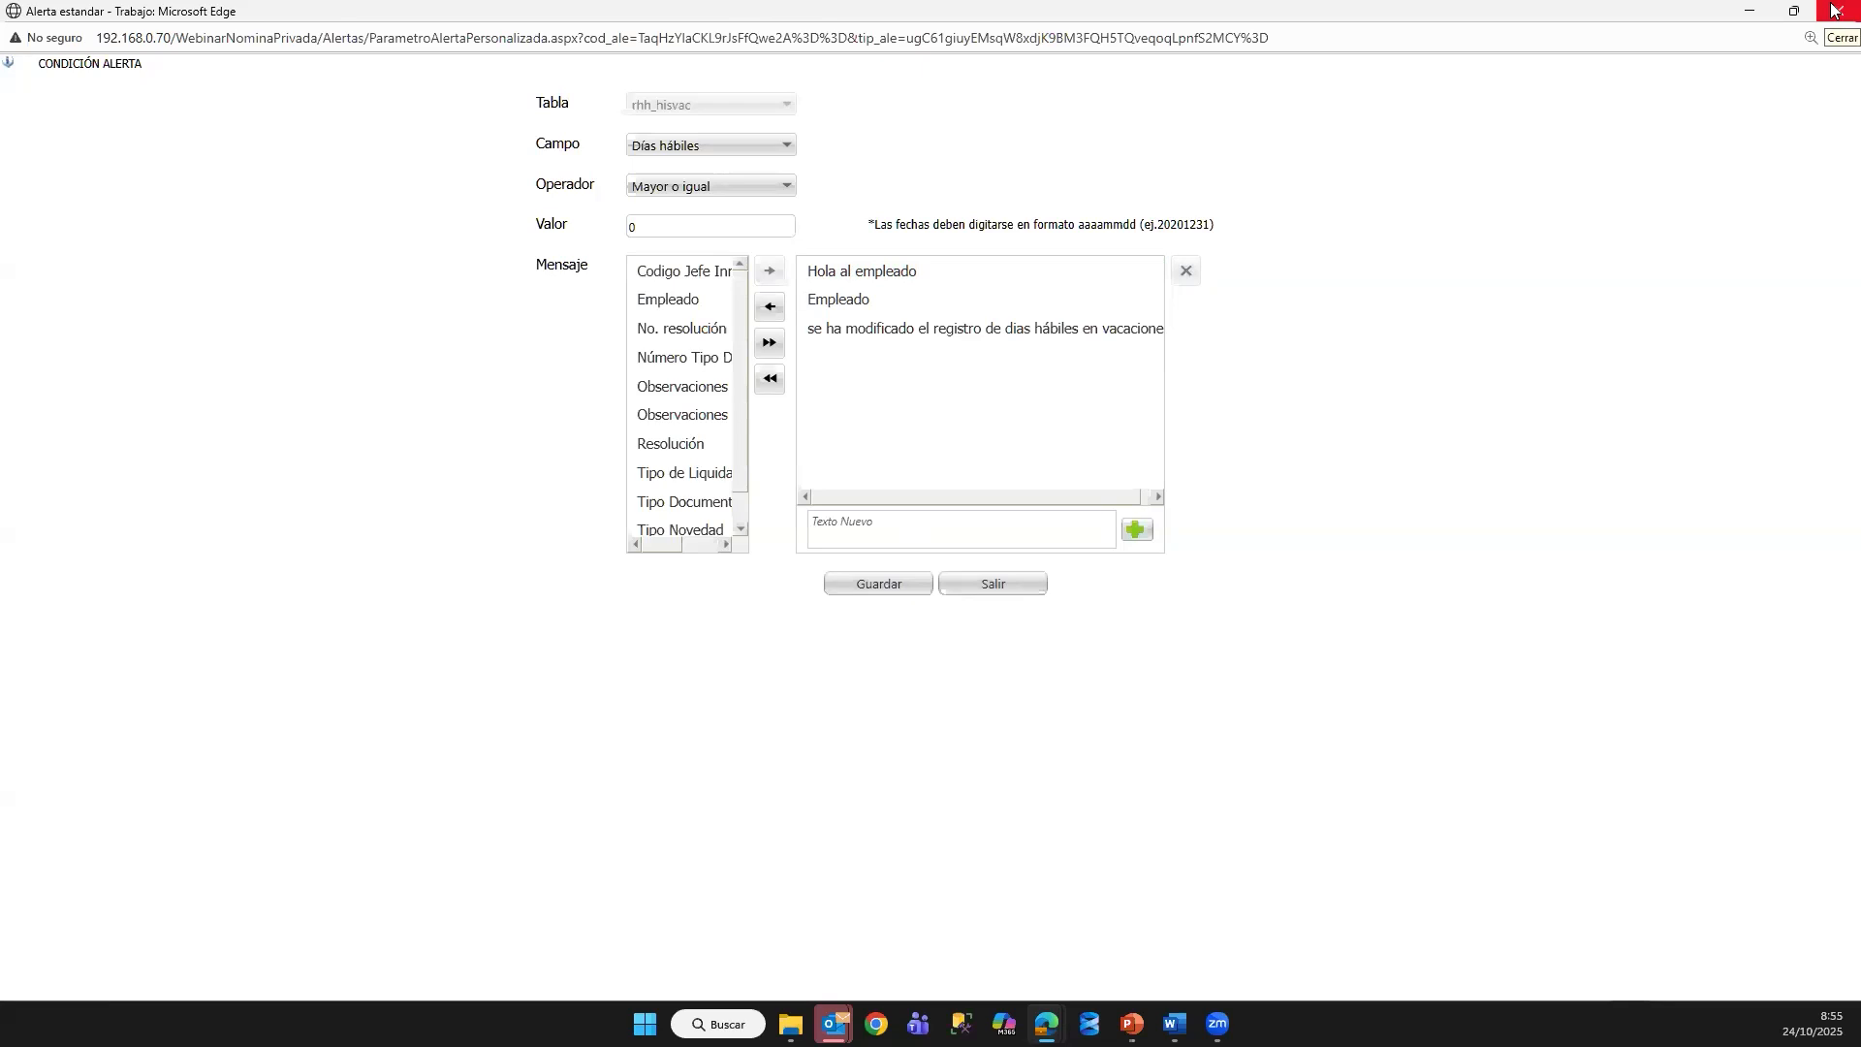
Step: Close the alert condition window and review the Prueba Vacaciones alert's e-mail title, body and active setting in edit mode
click(1835, 11)
drag(912, 706, 419, 692)
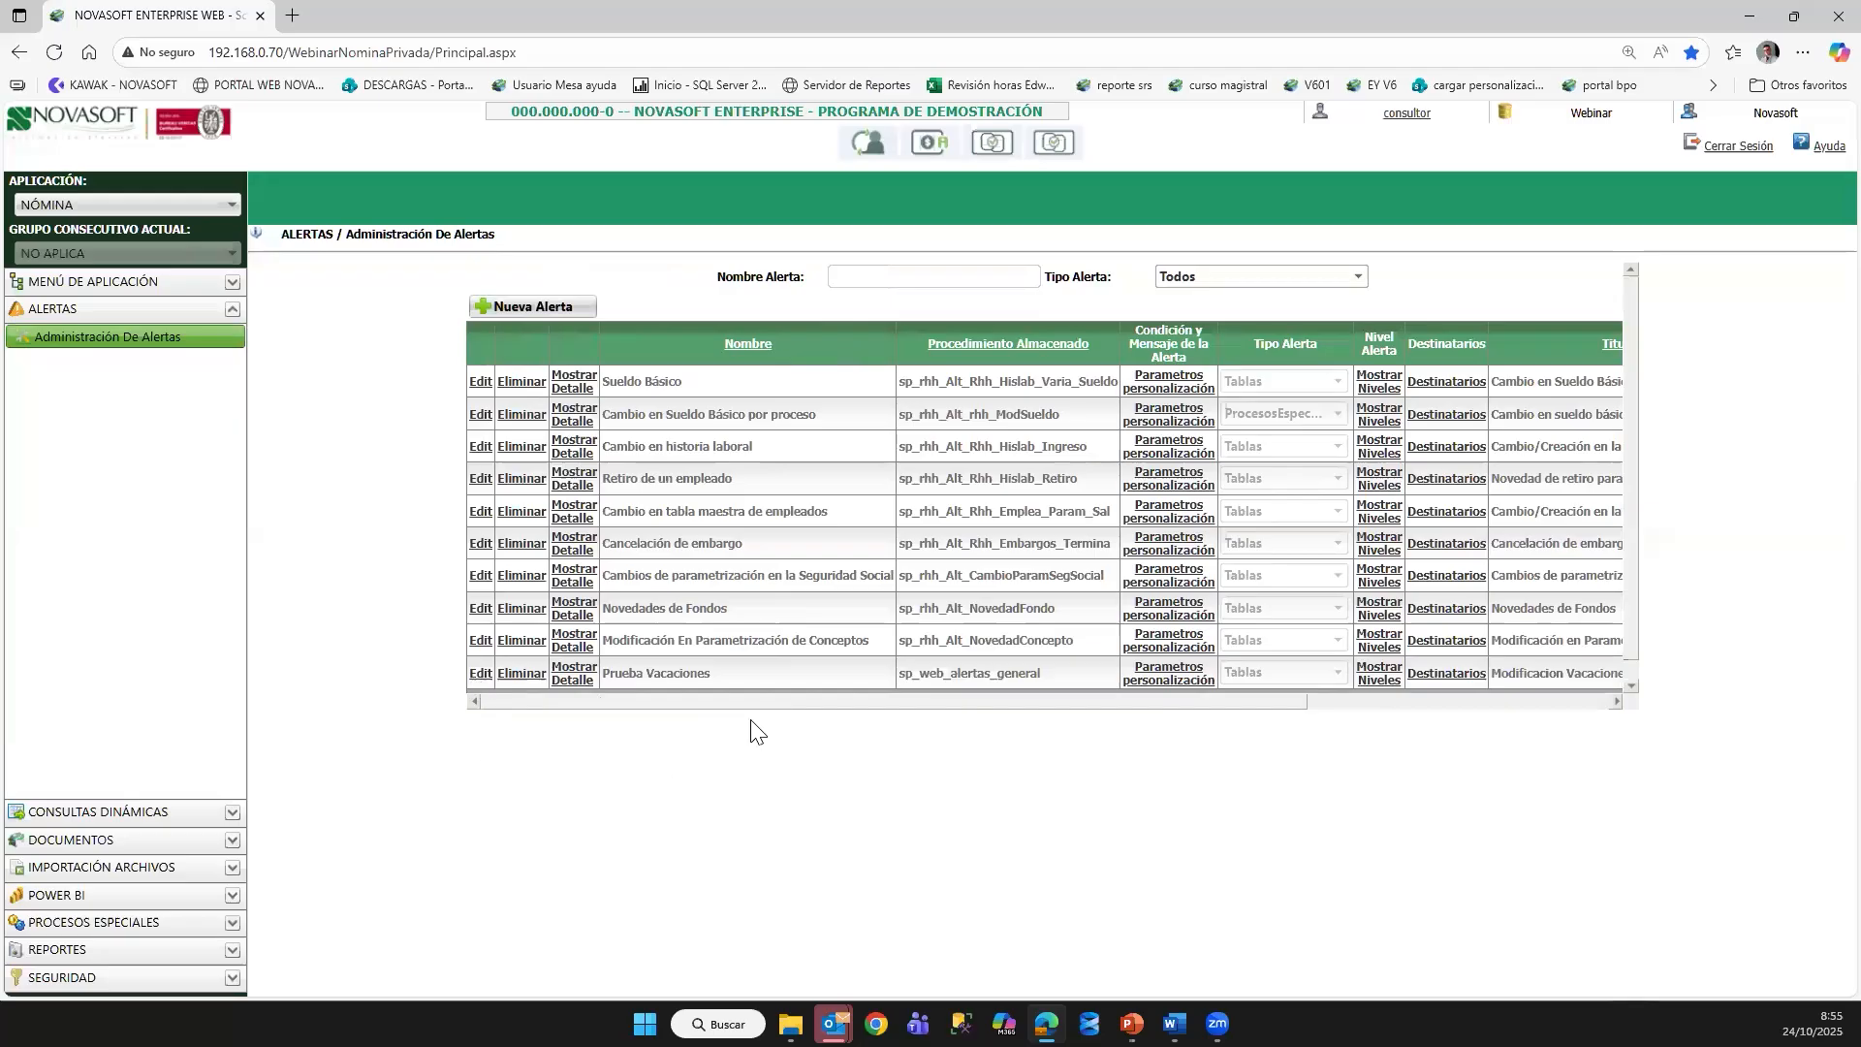
drag(742, 702, 1062, 669)
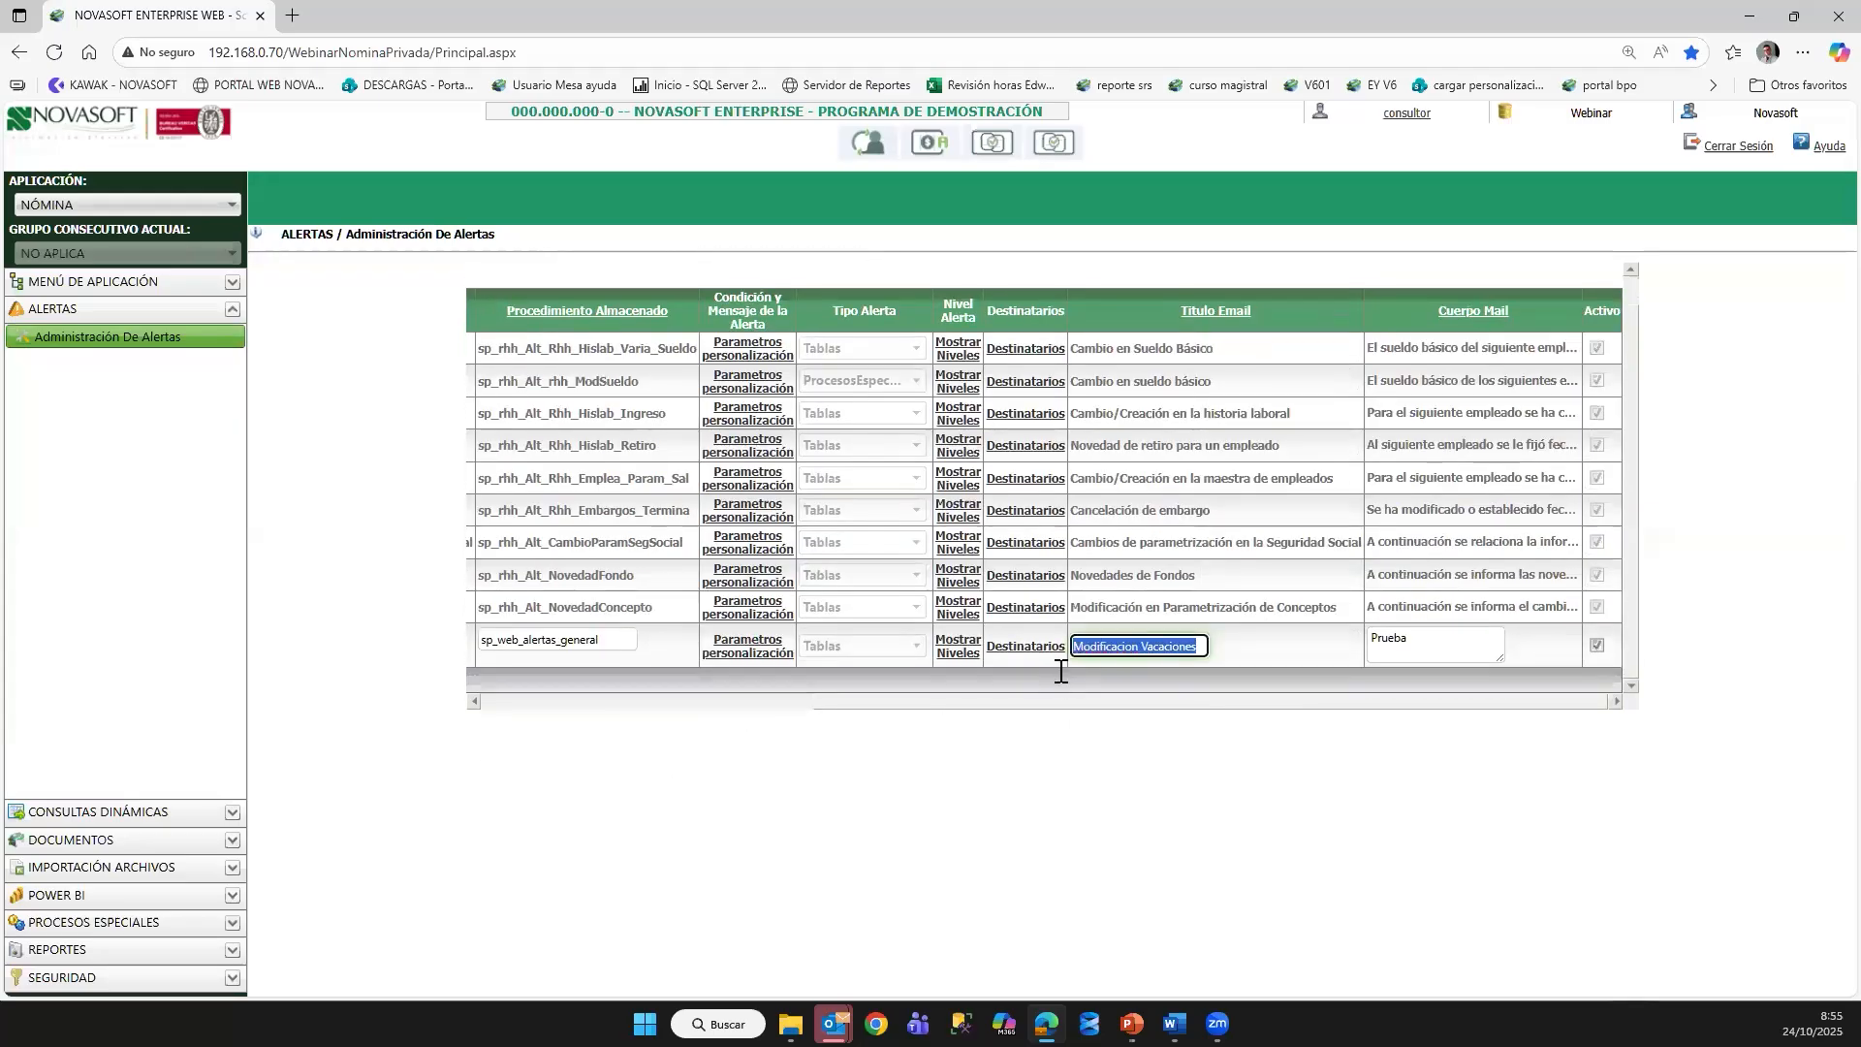
drag(1411, 642, 1370, 641)
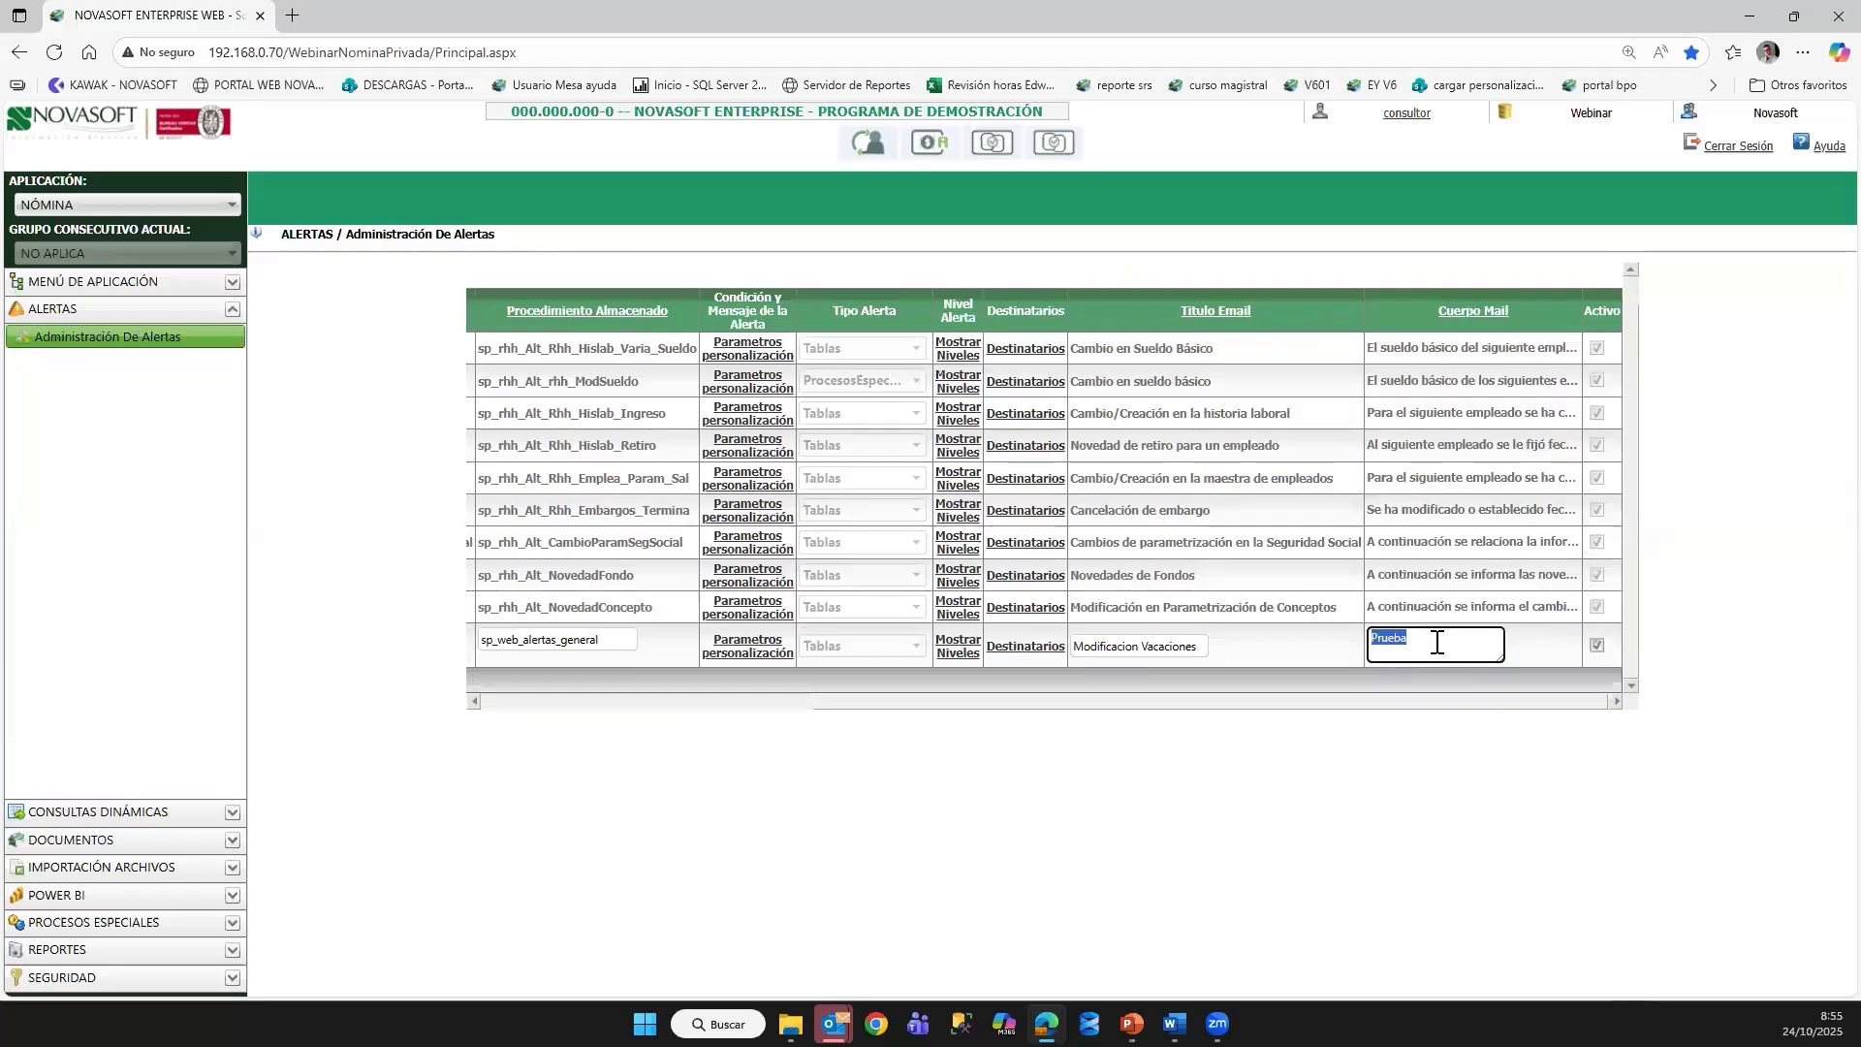
key(Tab)
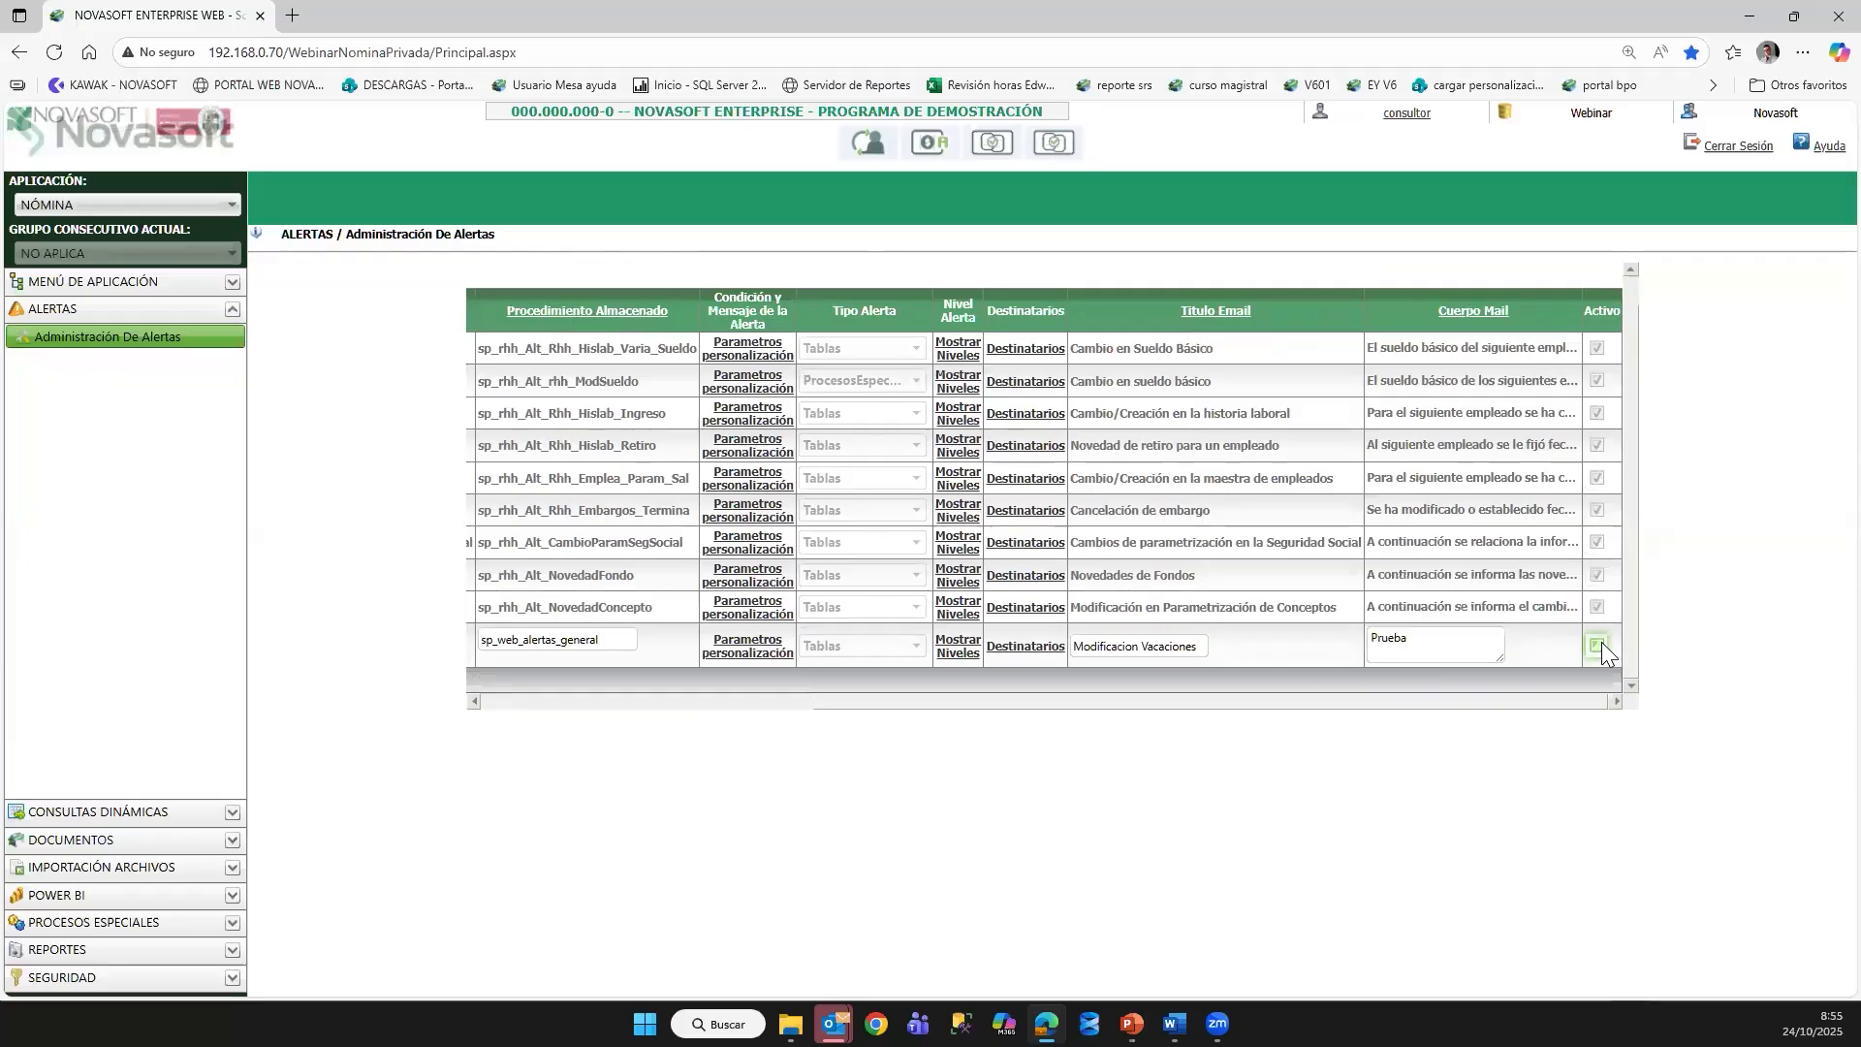
Step: Check the recipients of the Prueba Vacaciones alert, close their window and update the alert record
click(1008, 651)
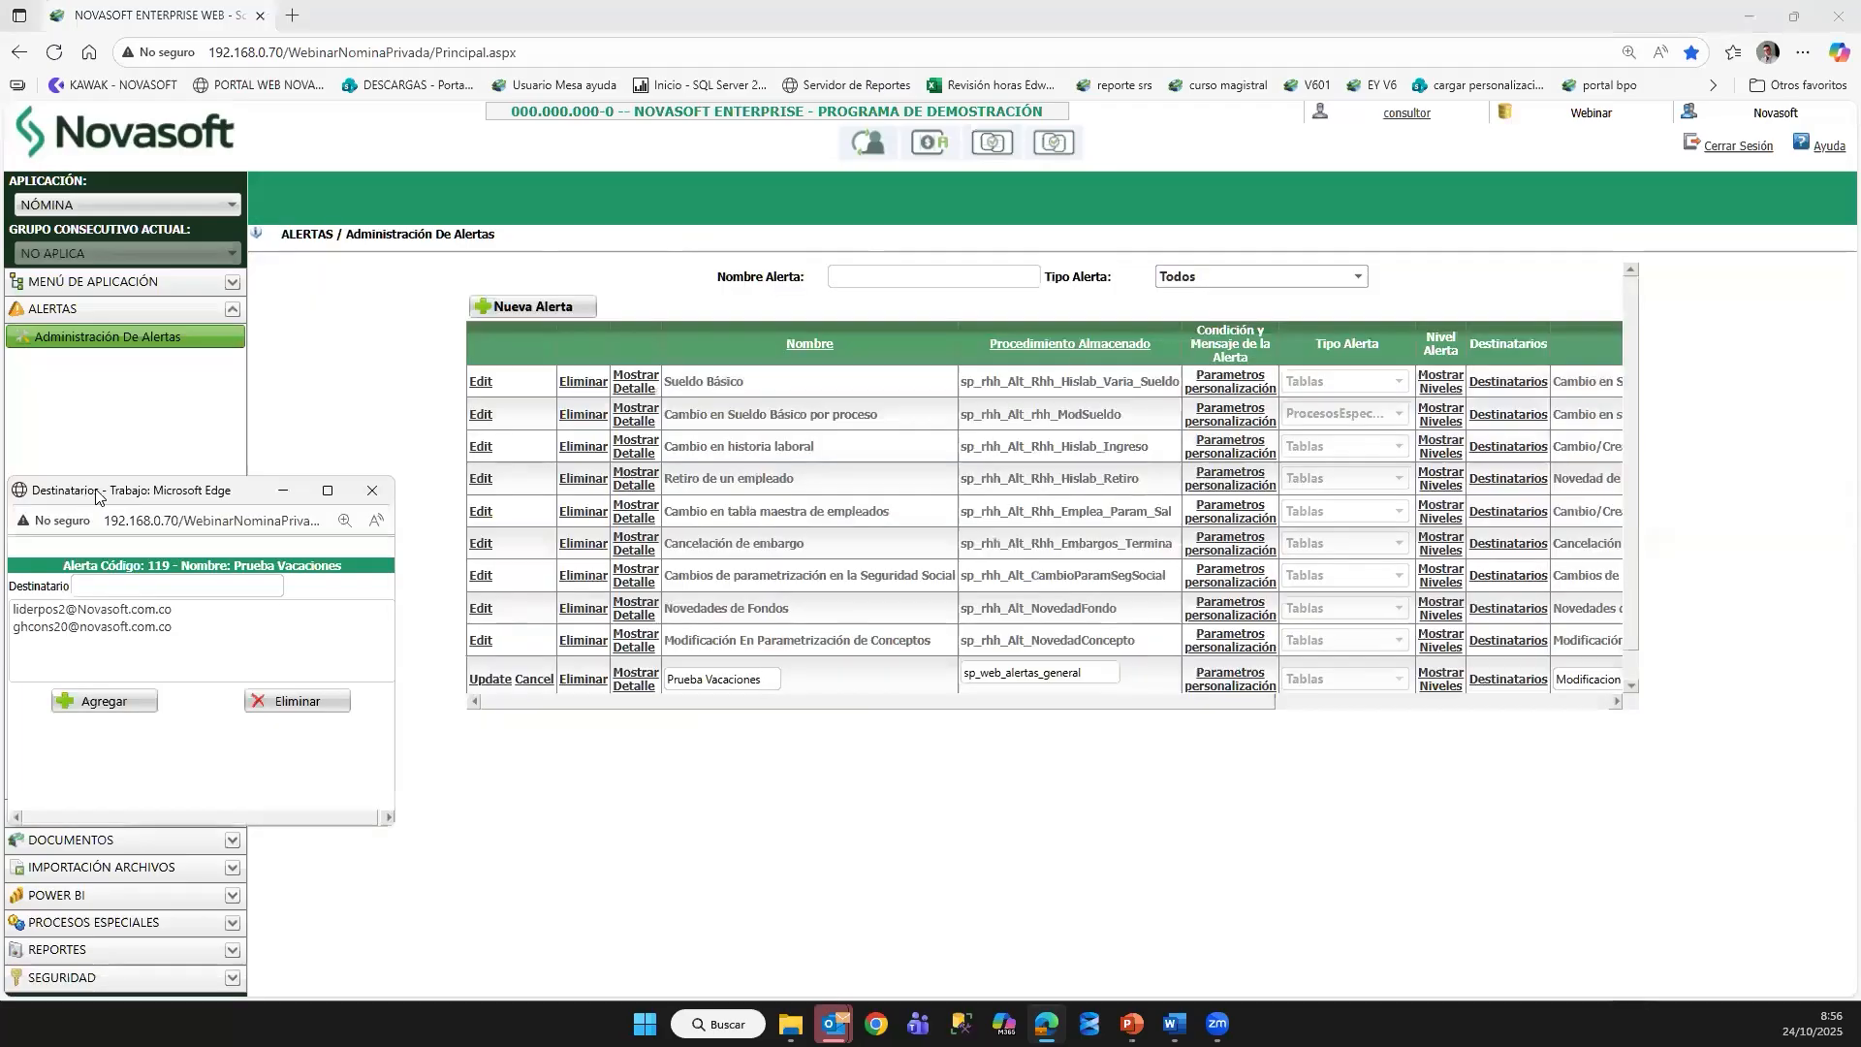
click(633, 483)
click(645, 502)
click(624, 573)
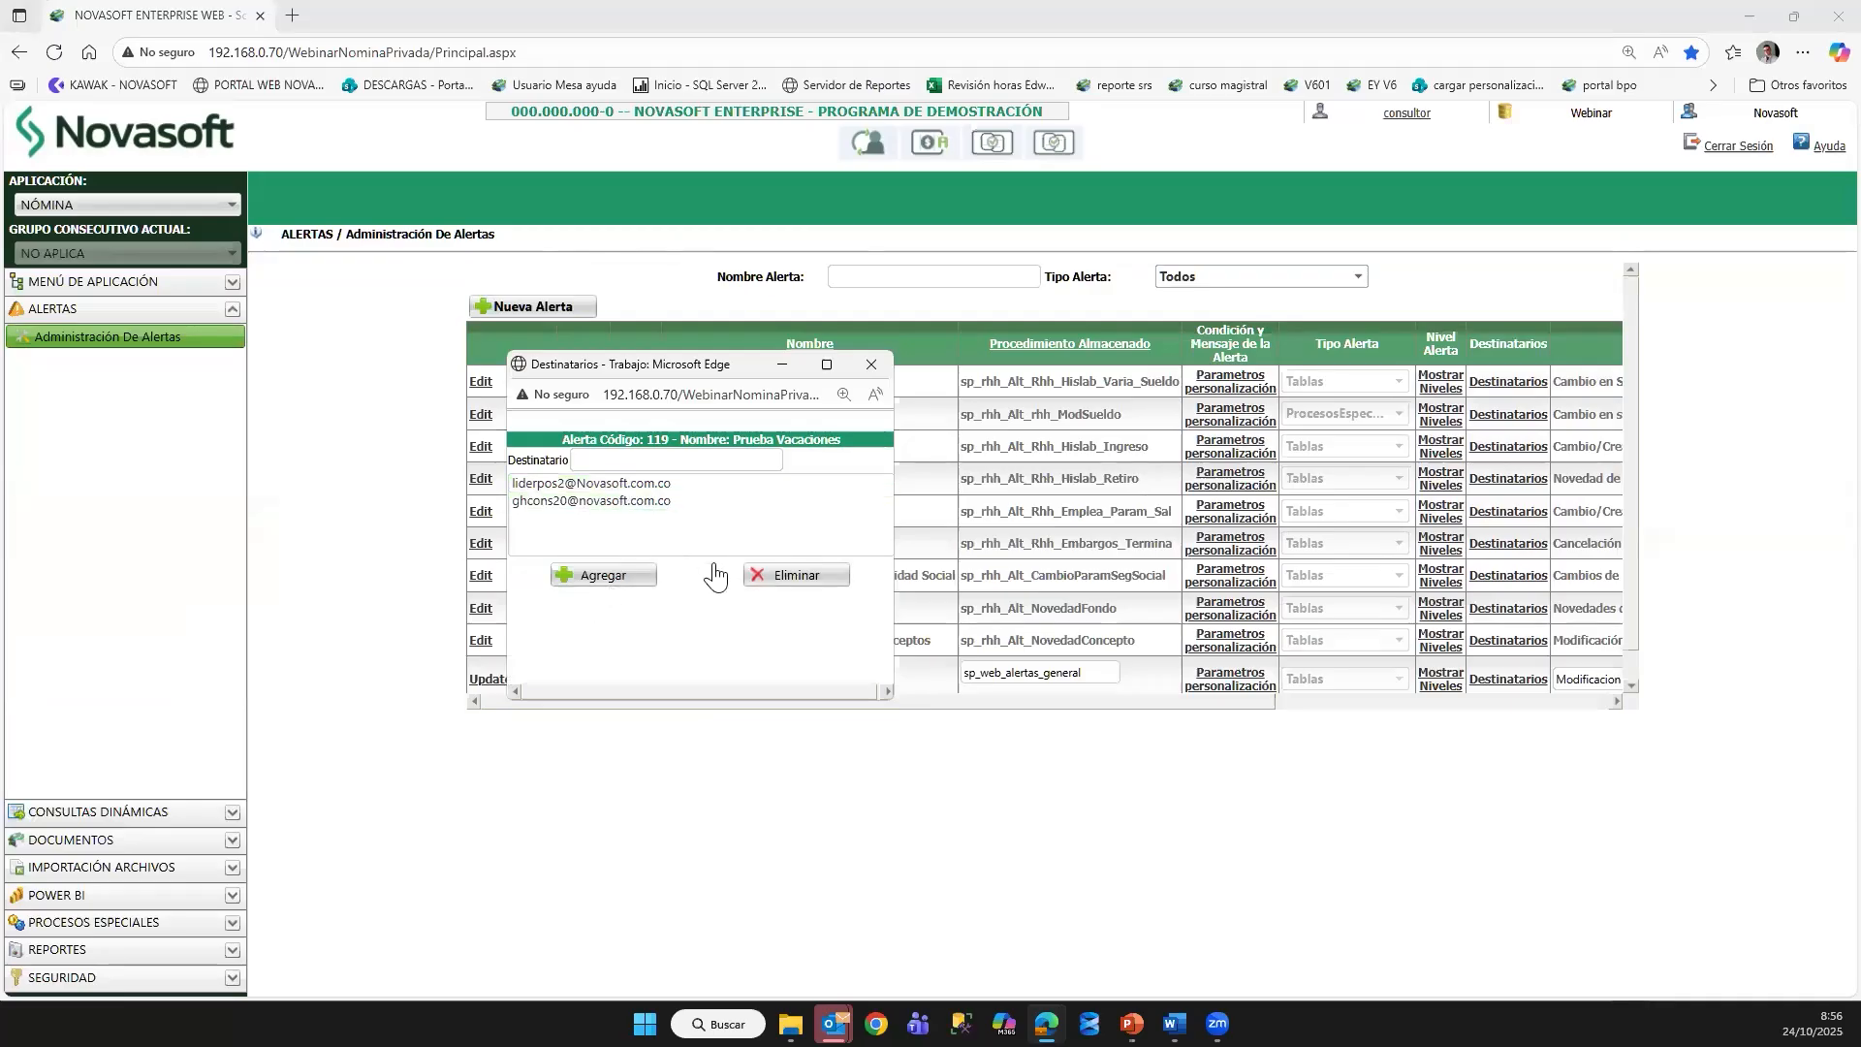
click(871, 365)
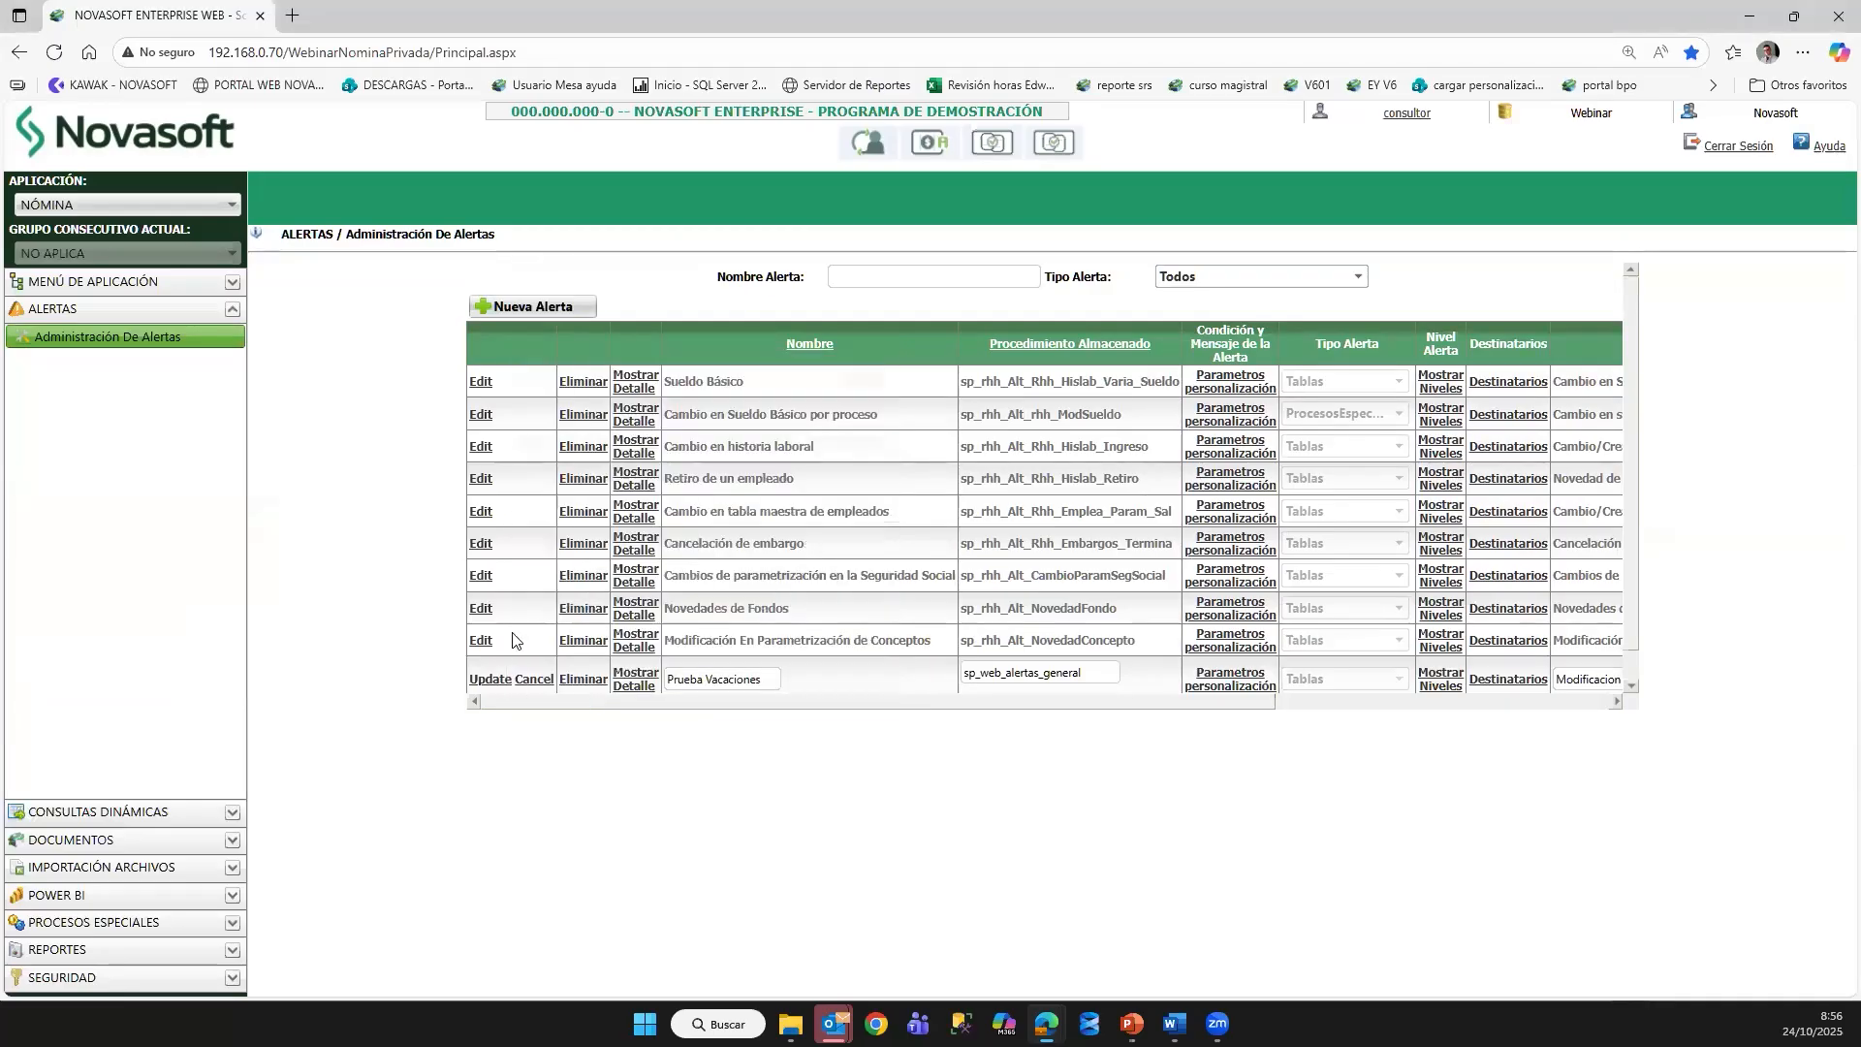
click(489, 678)
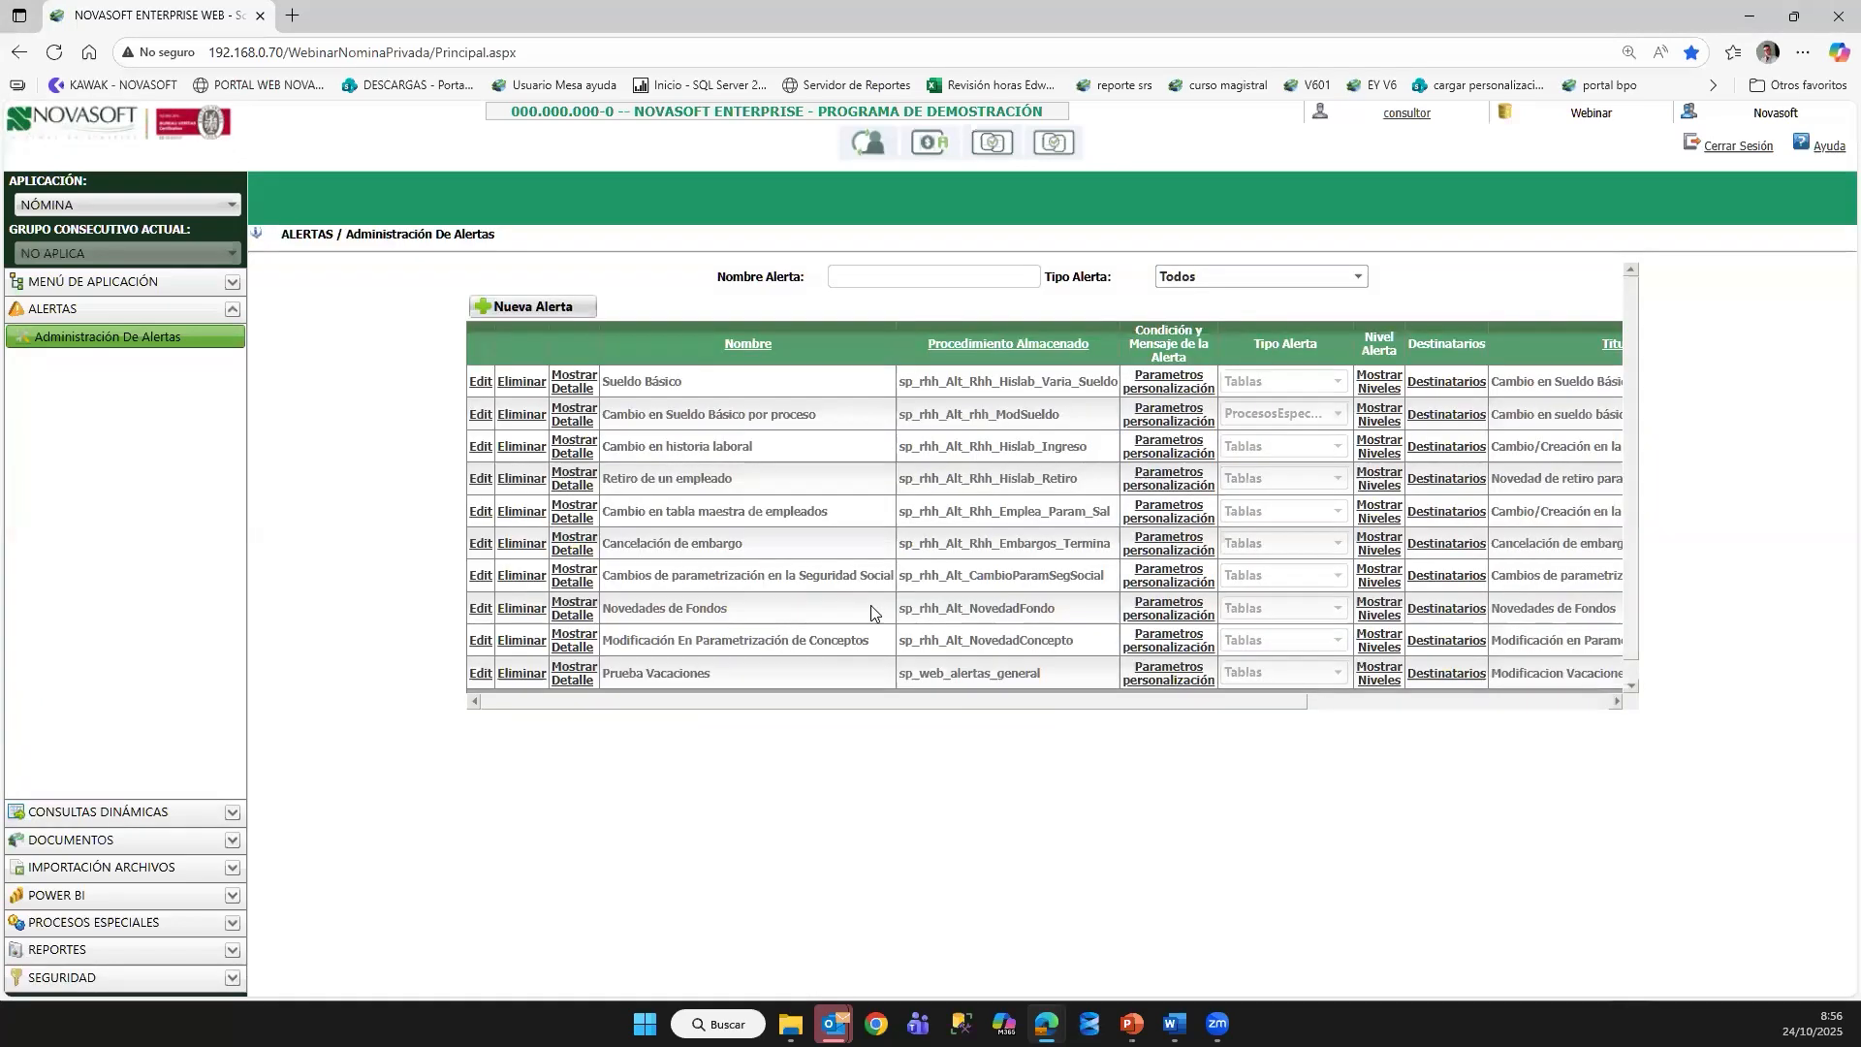
Step: Open the Vacaciones form under Novedades and load the employee's vacation record by employee code
click(158, 283)
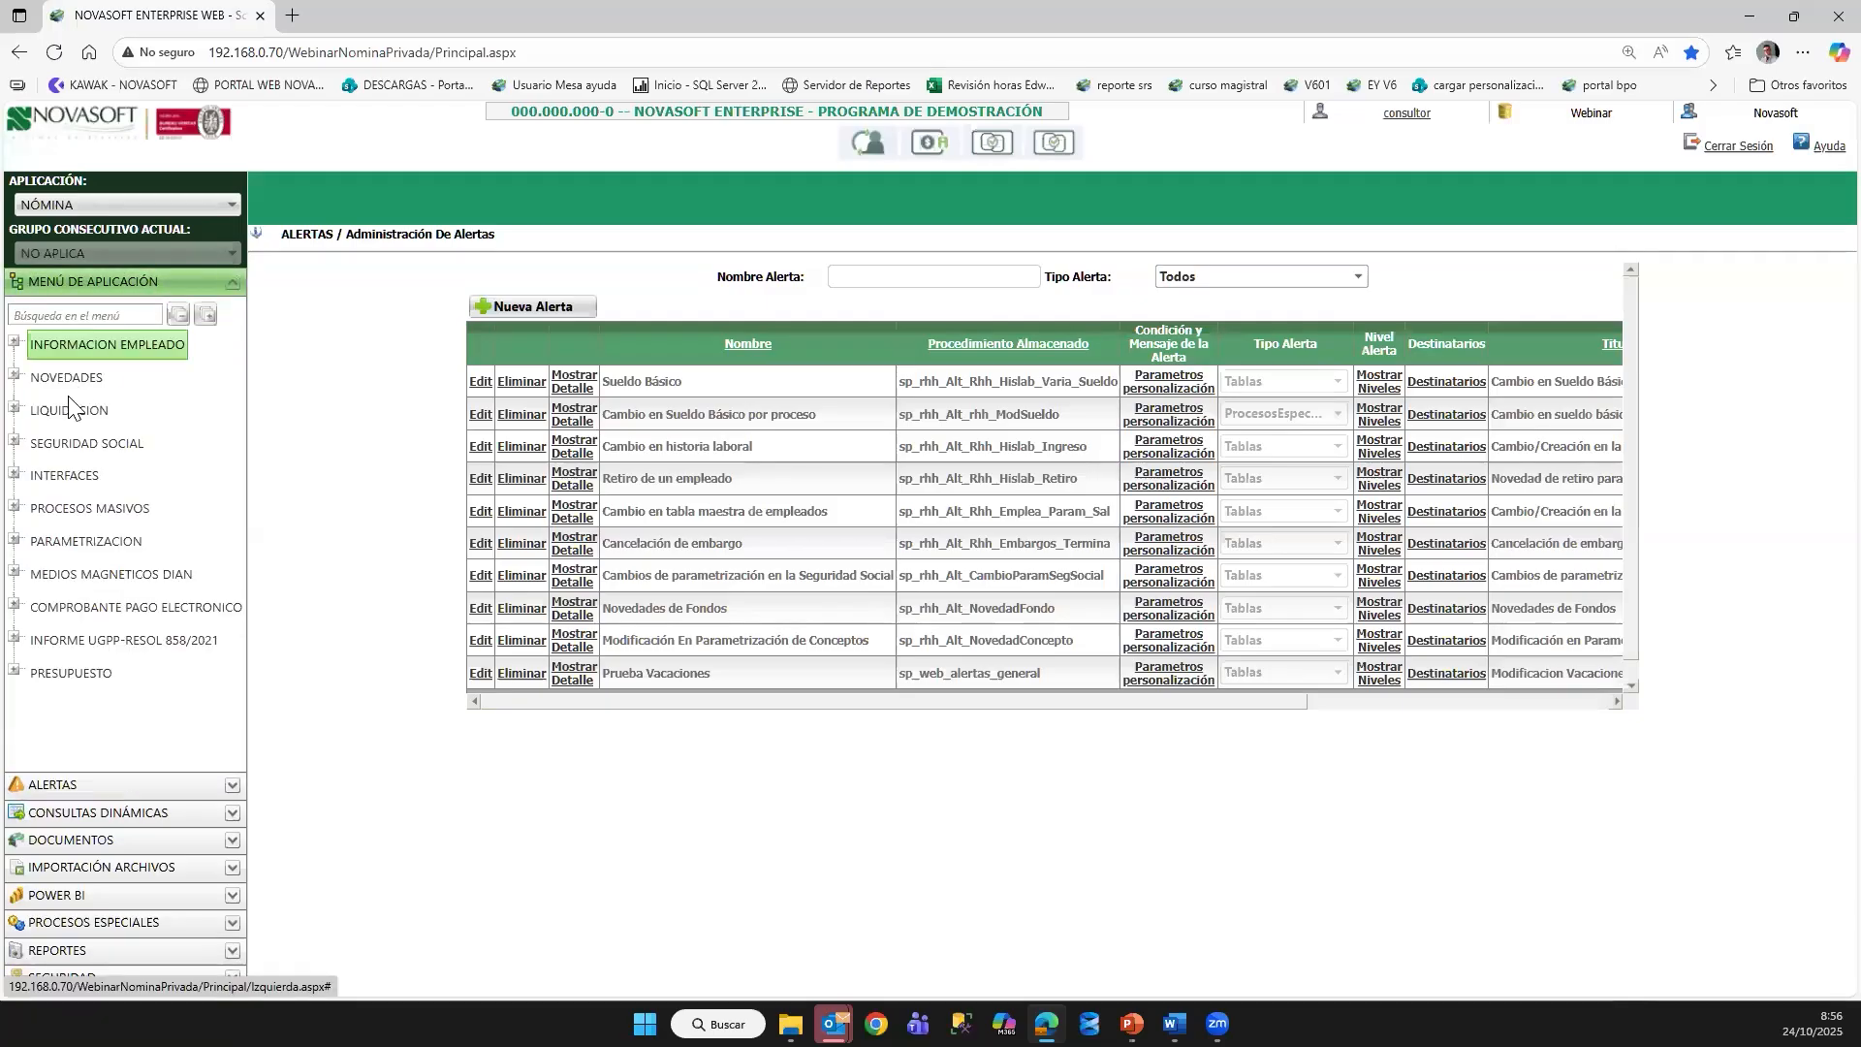
click(16, 376)
click(92, 448)
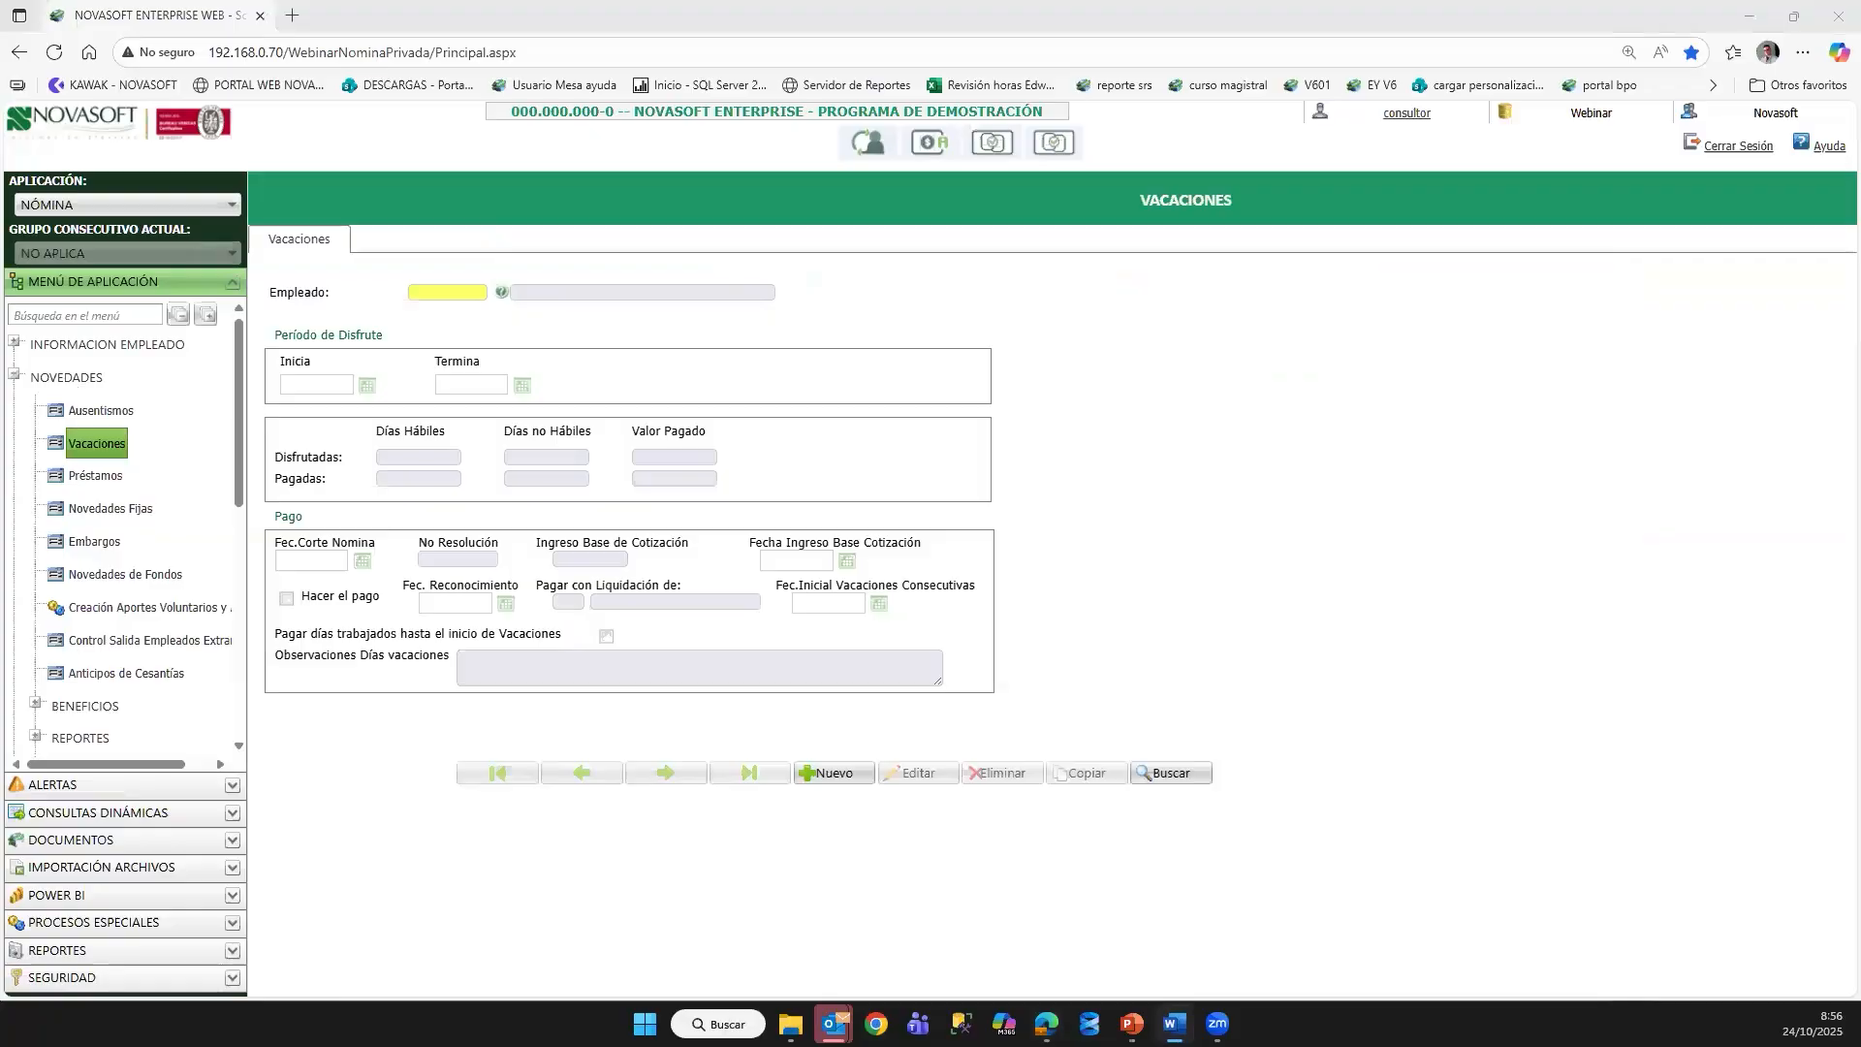
click(432, 302)
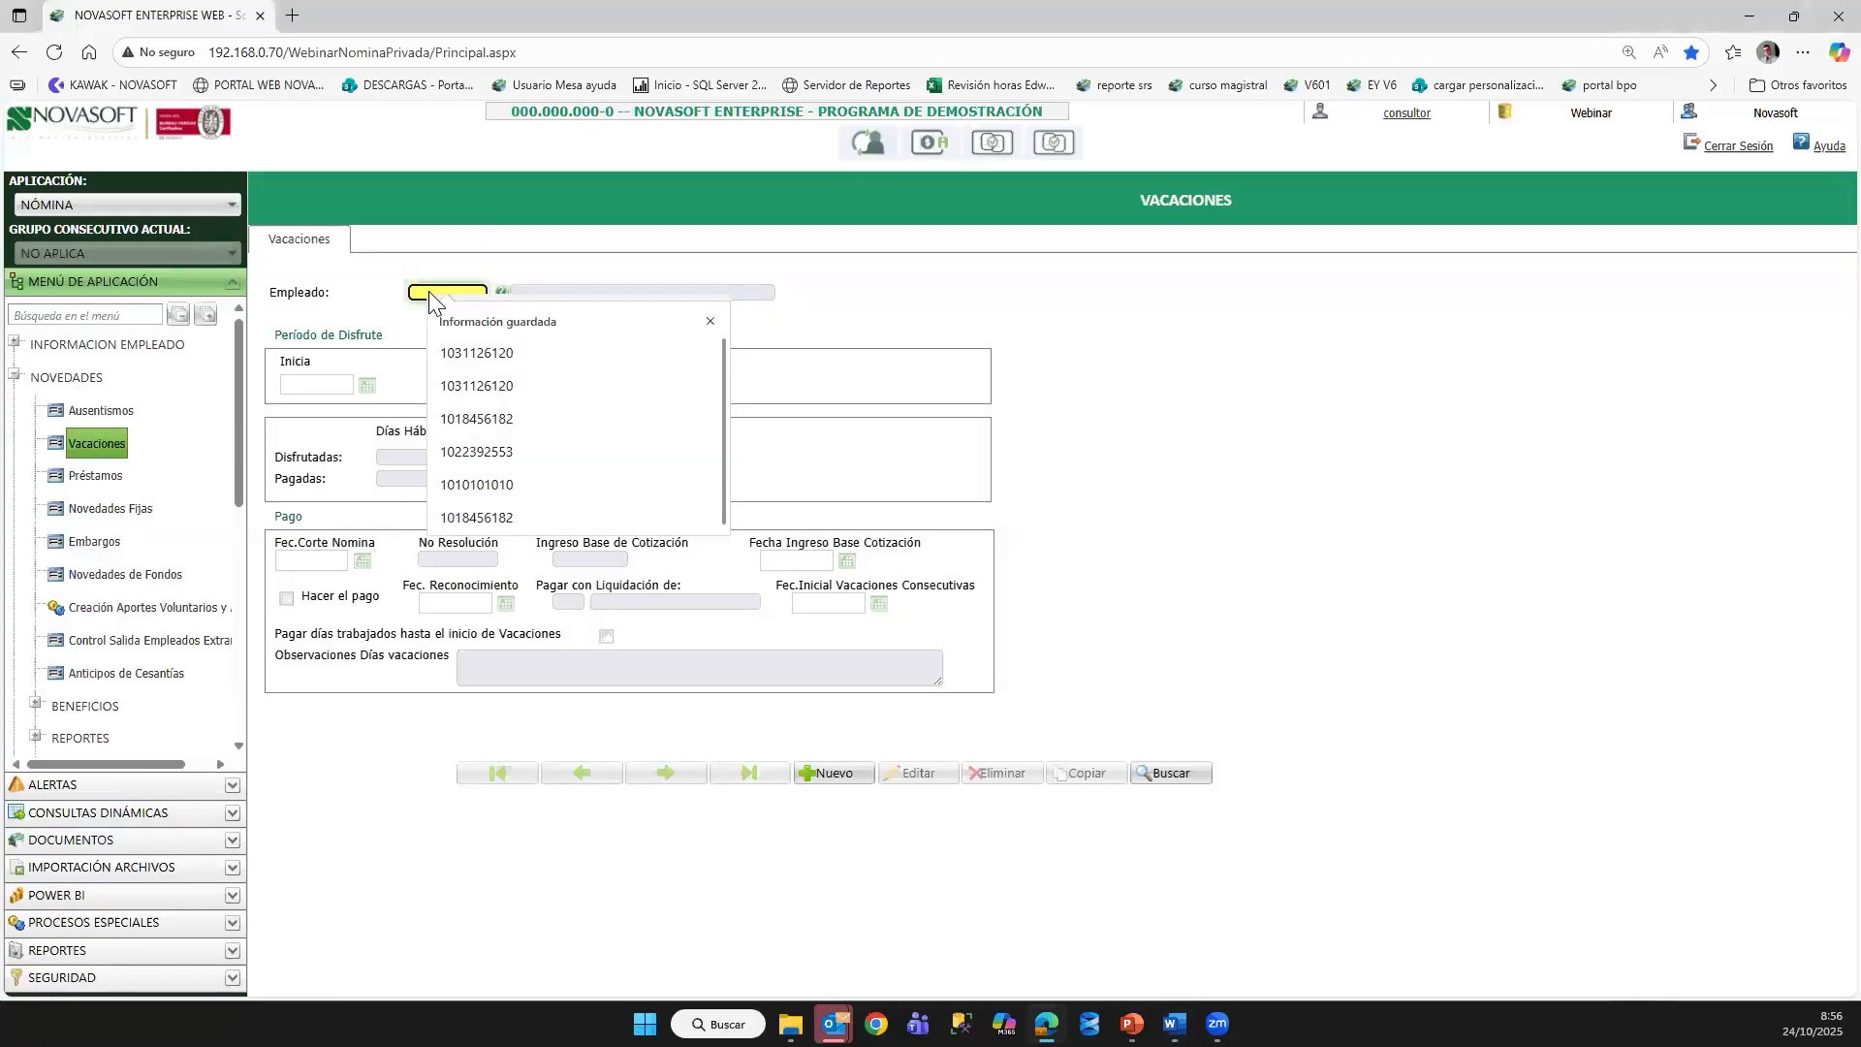
key(ctrl+v)
key(Tab)
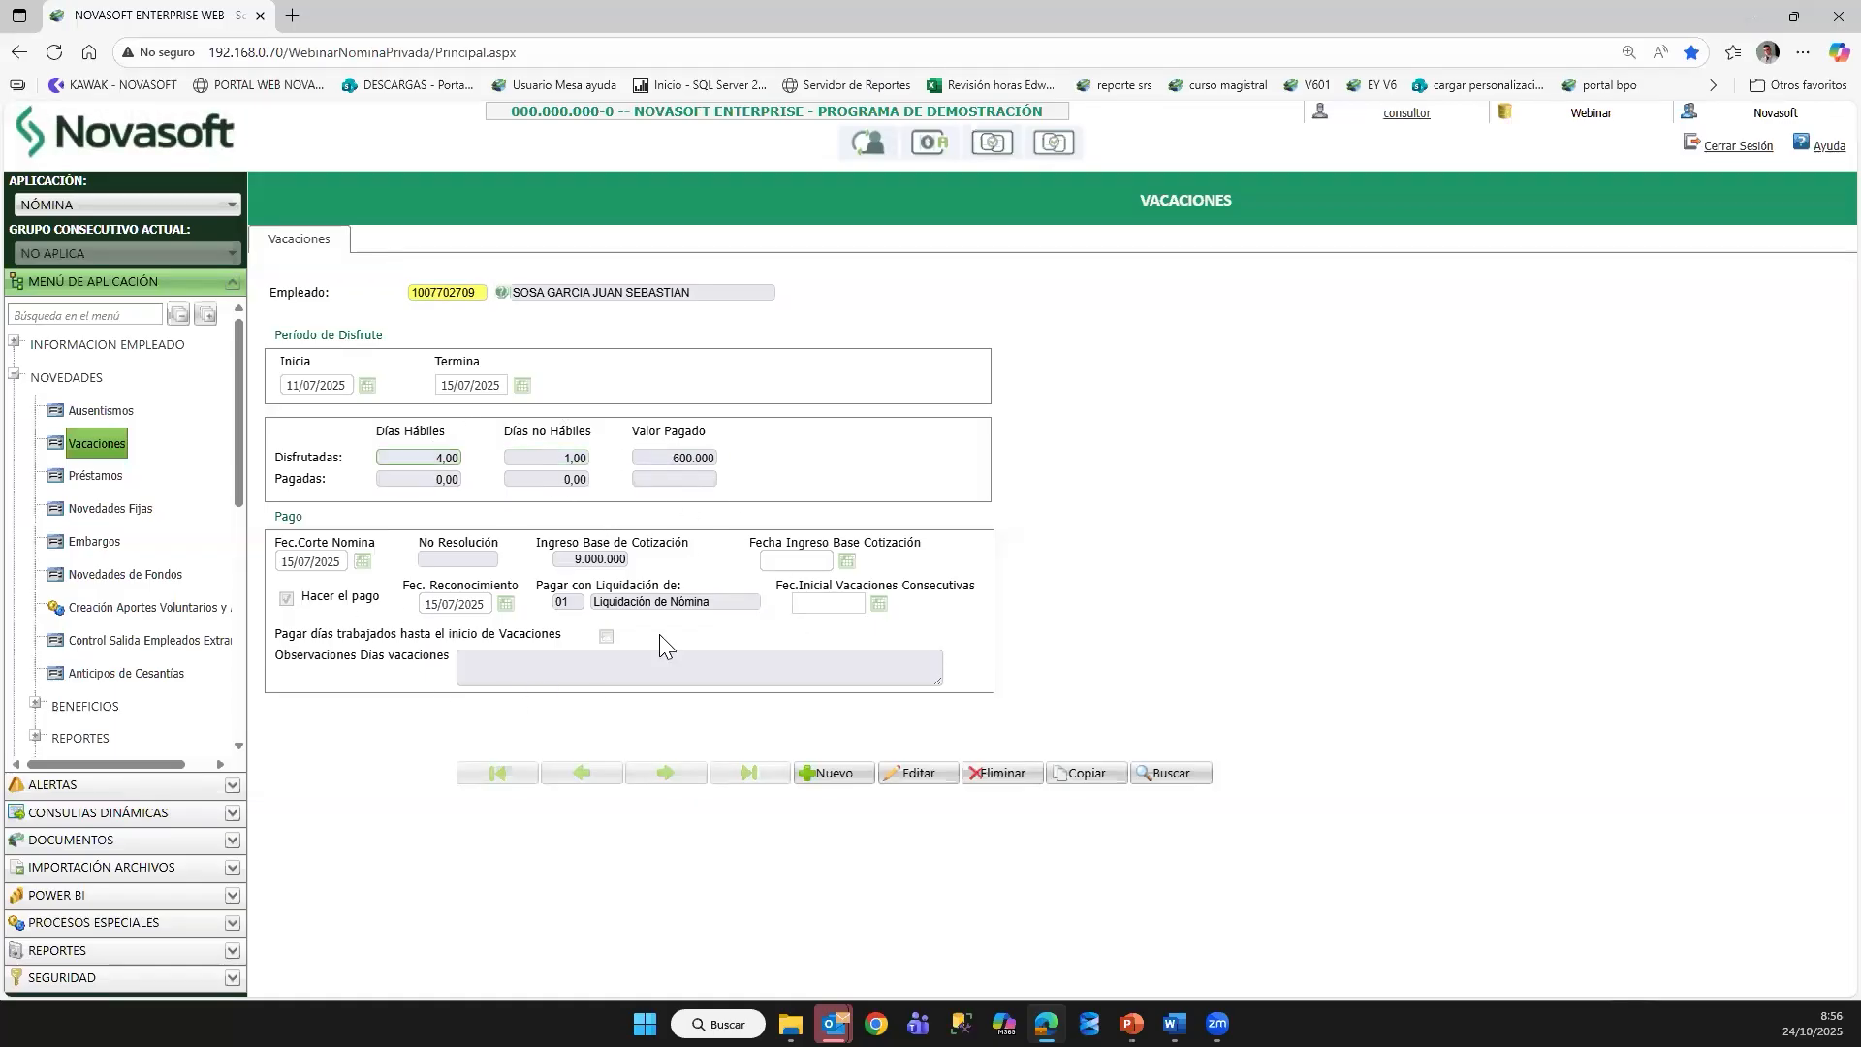
Step: Edit the vacation record to set the business days taken to 6 and save it
click(917, 787)
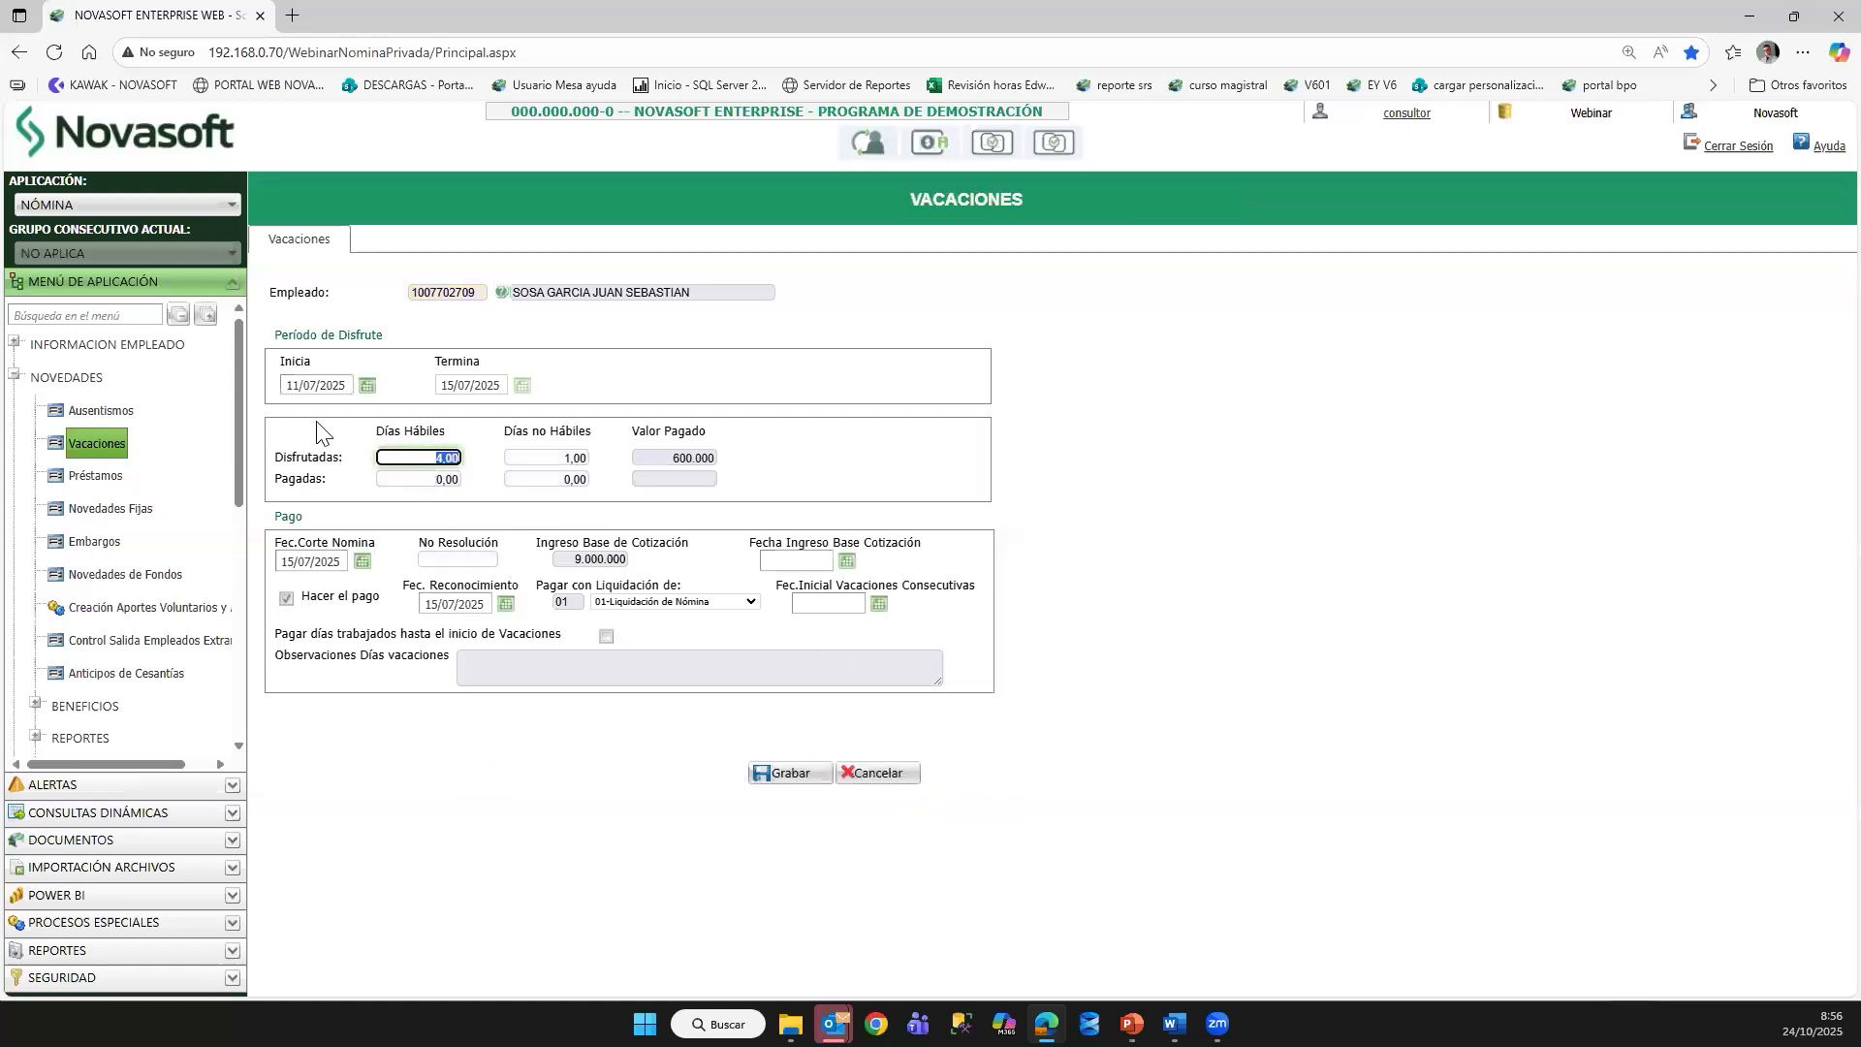
text(6)
click(782, 772)
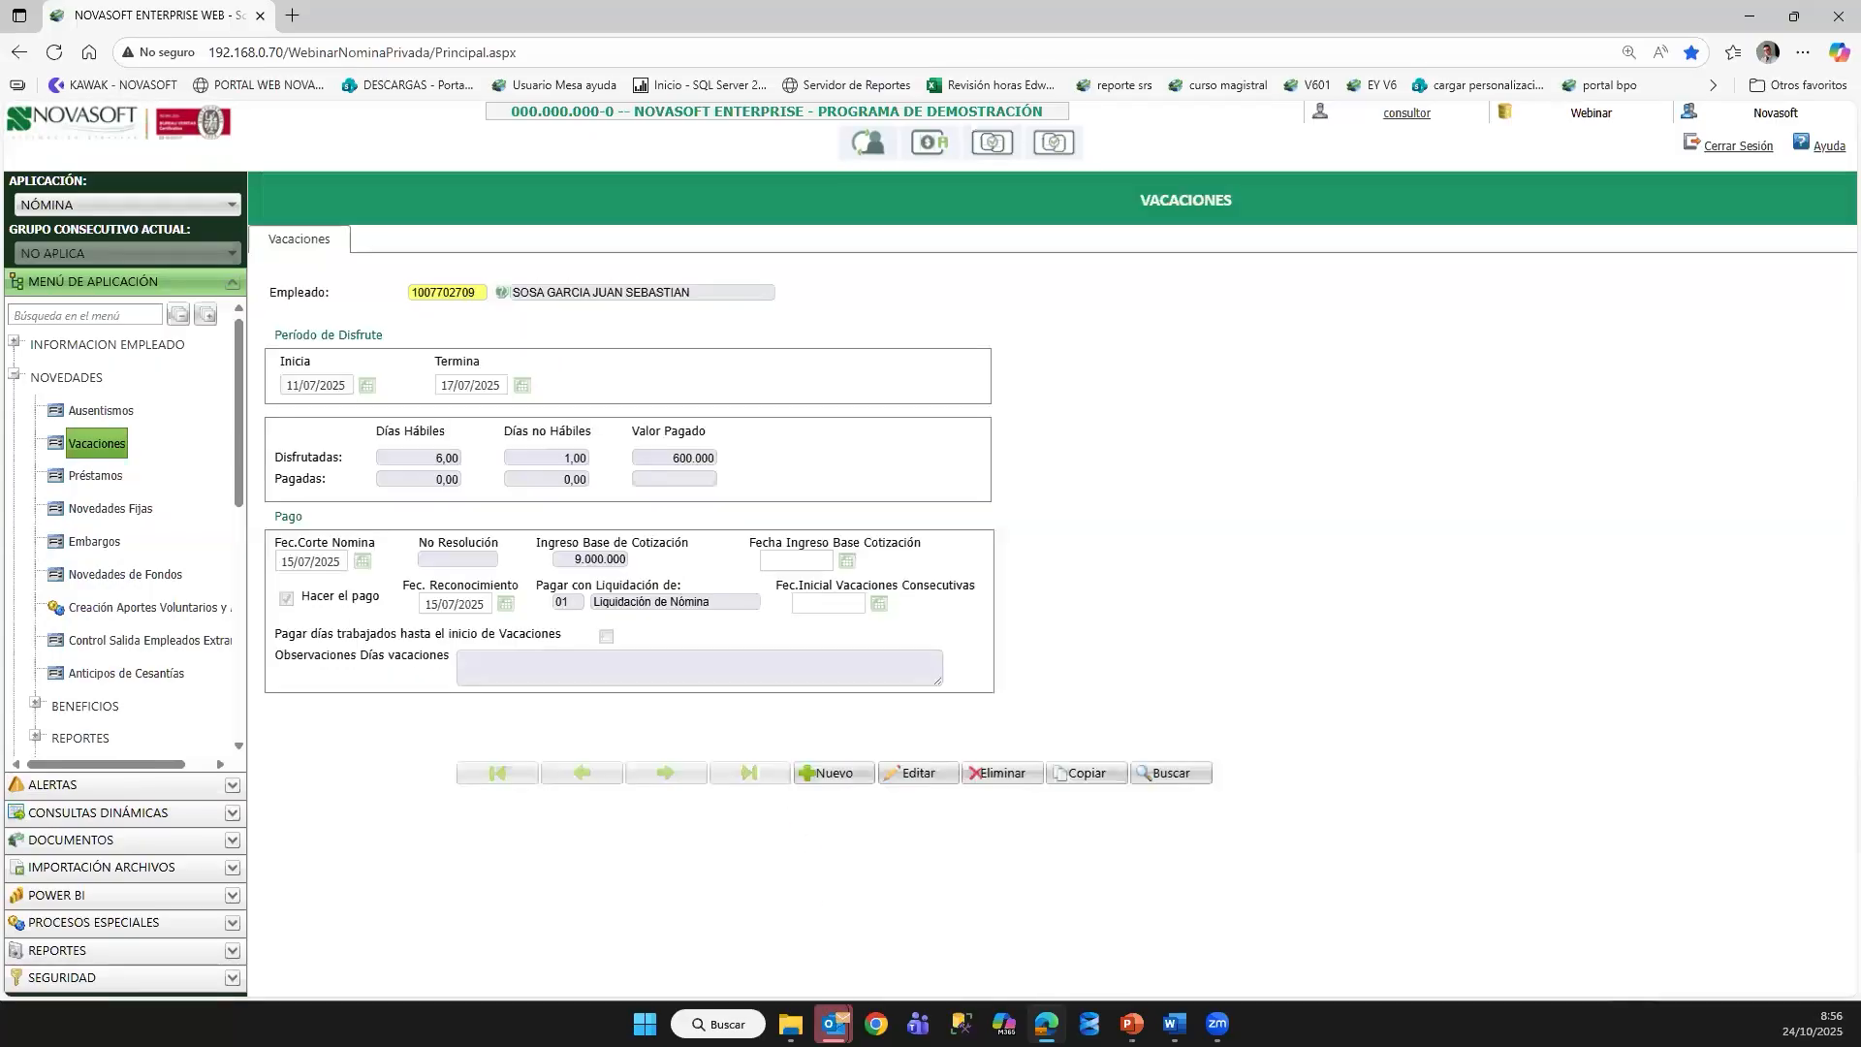
Step: Switch to Outlook and review the newest Modificacion Vacaciones e-mail, including its body text, employee code and new value
mouse_move(834, 1024)
click(742, 921)
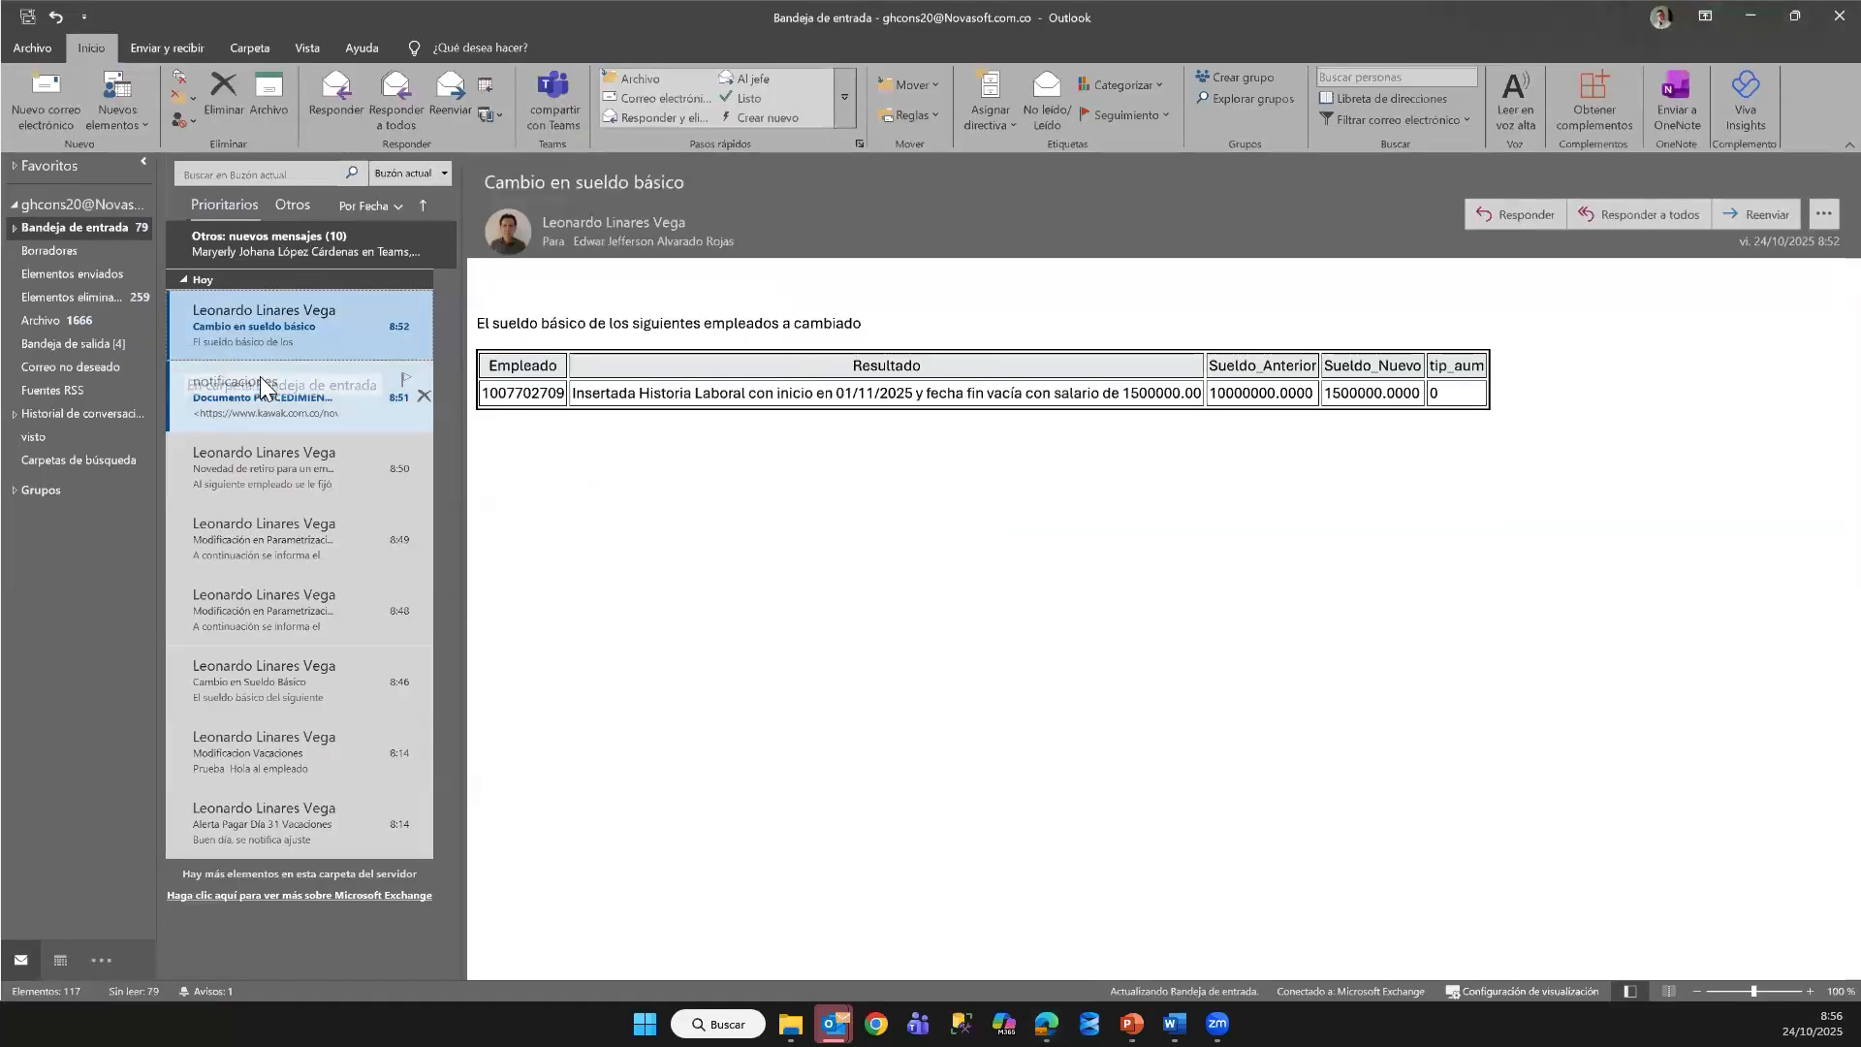
click(262, 322)
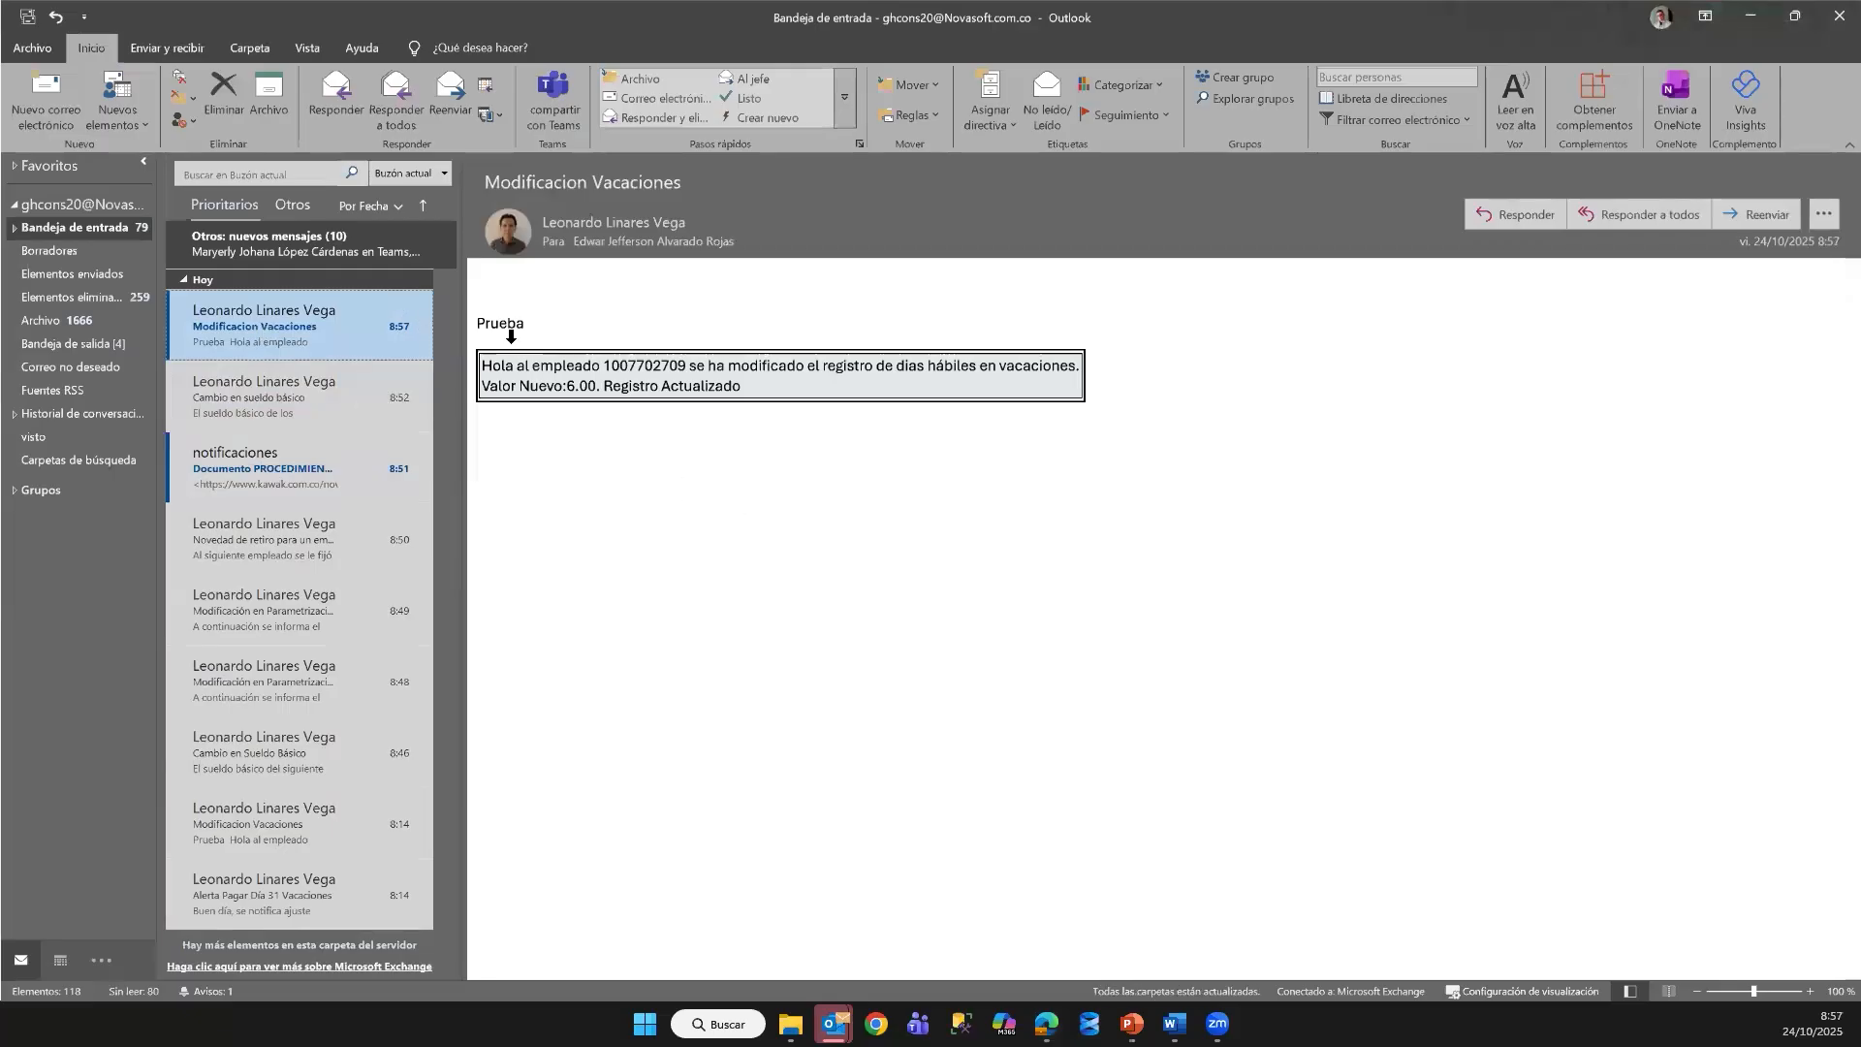
double_click(477, 320)
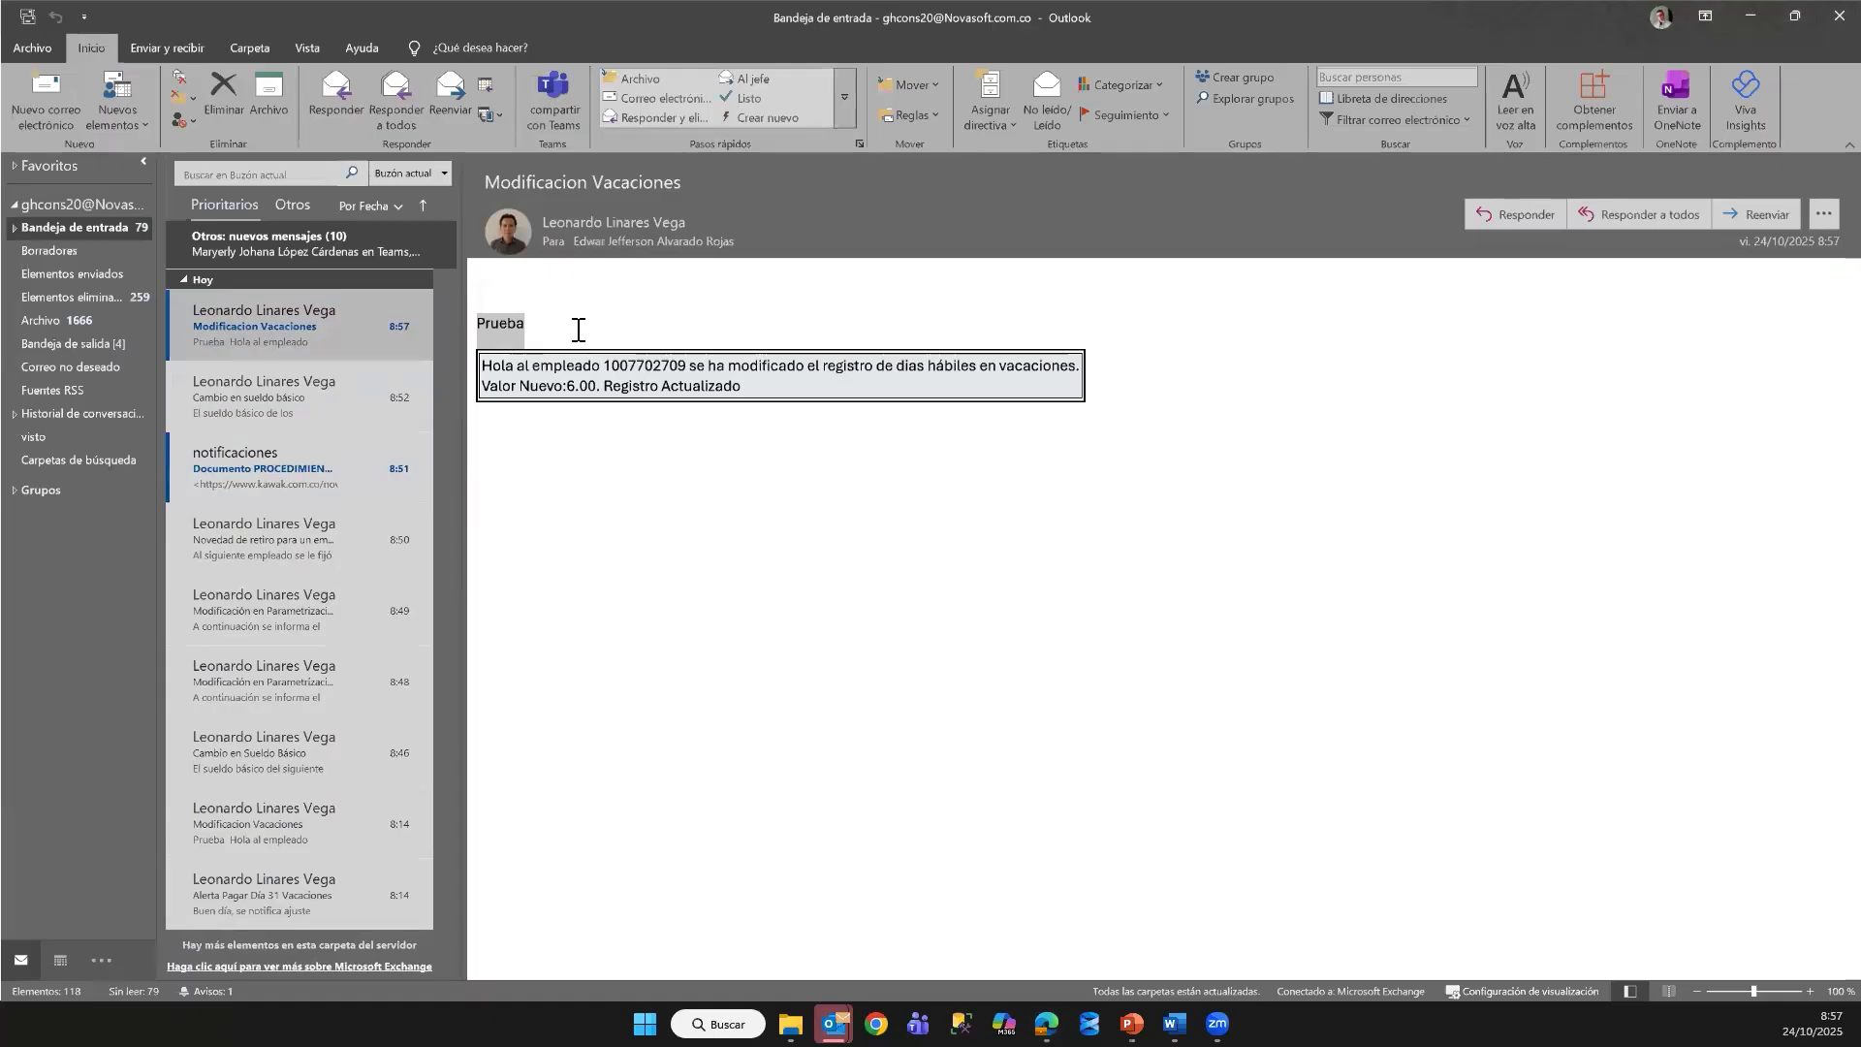
click(585, 371)
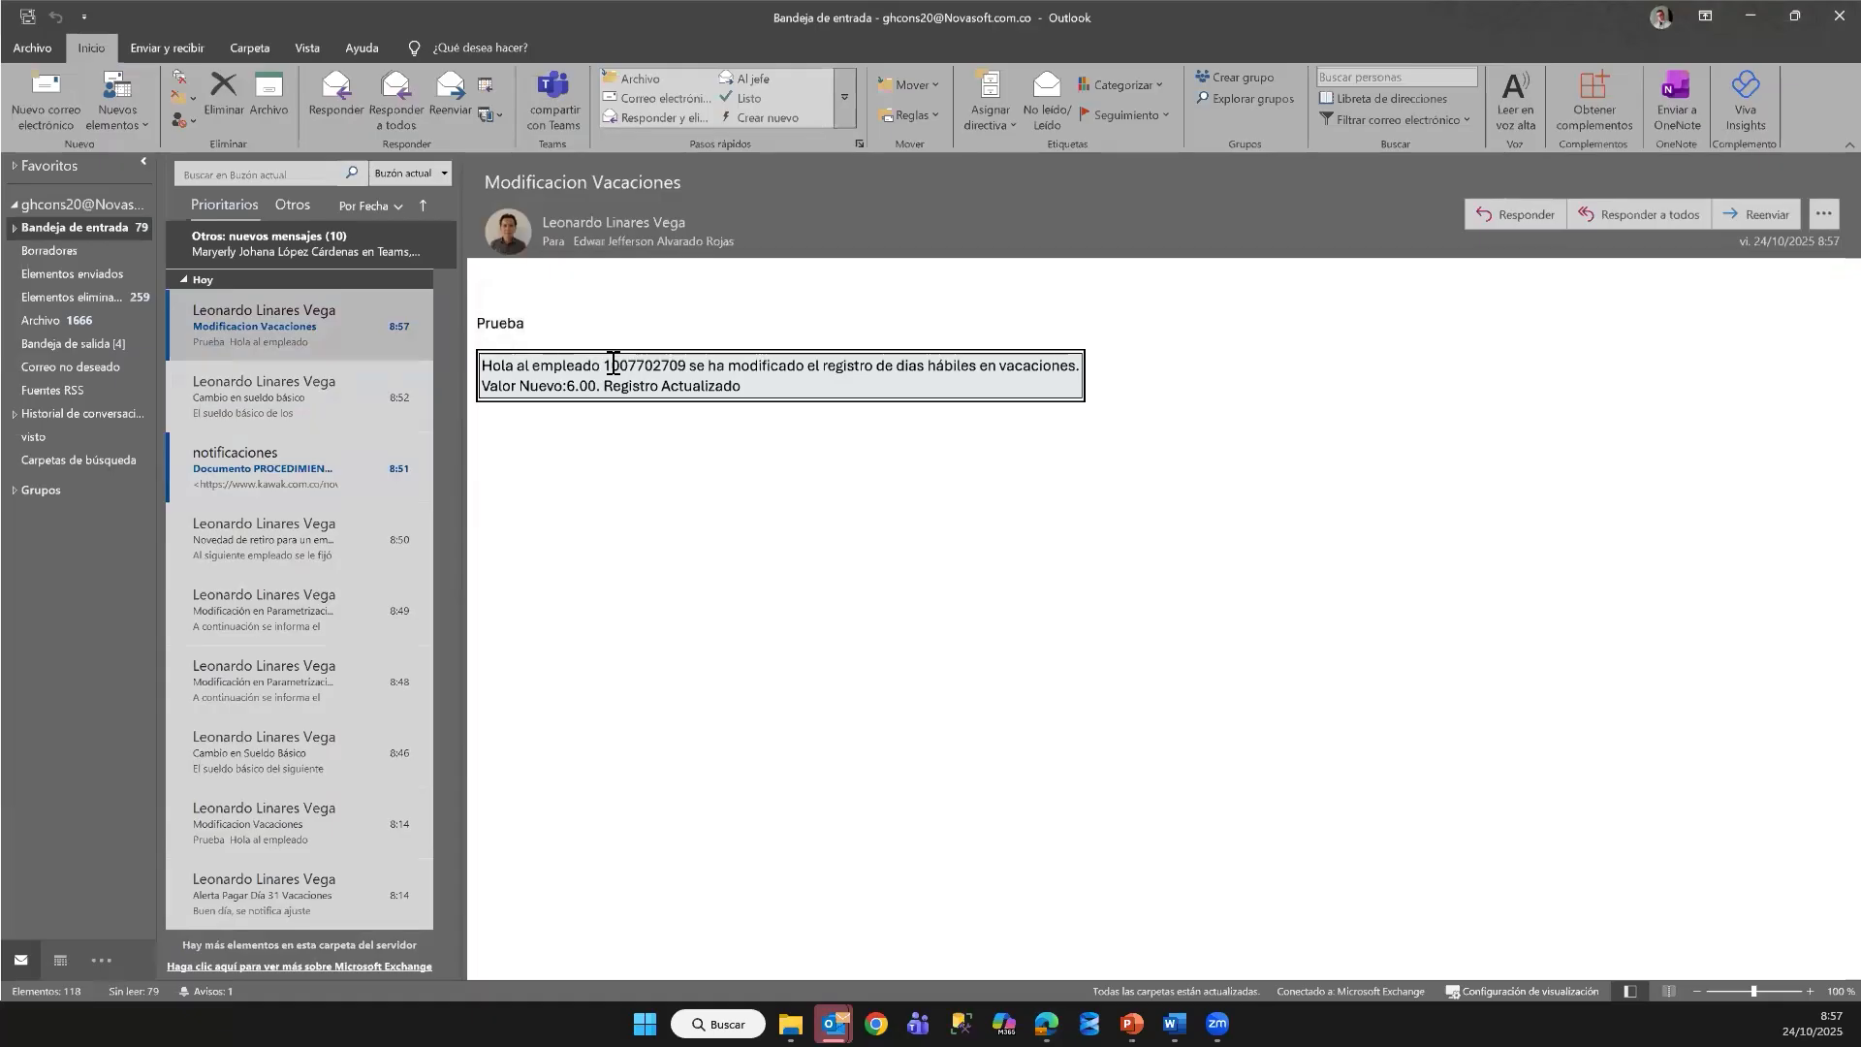
drag(601, 366, 689, 368)
click(798, 379)
drag(591, 386, 568, 385)
Step: Return to Novasoft, dismiss the battery notice and open the second page of the alerts administration list
key(alt+Tab)
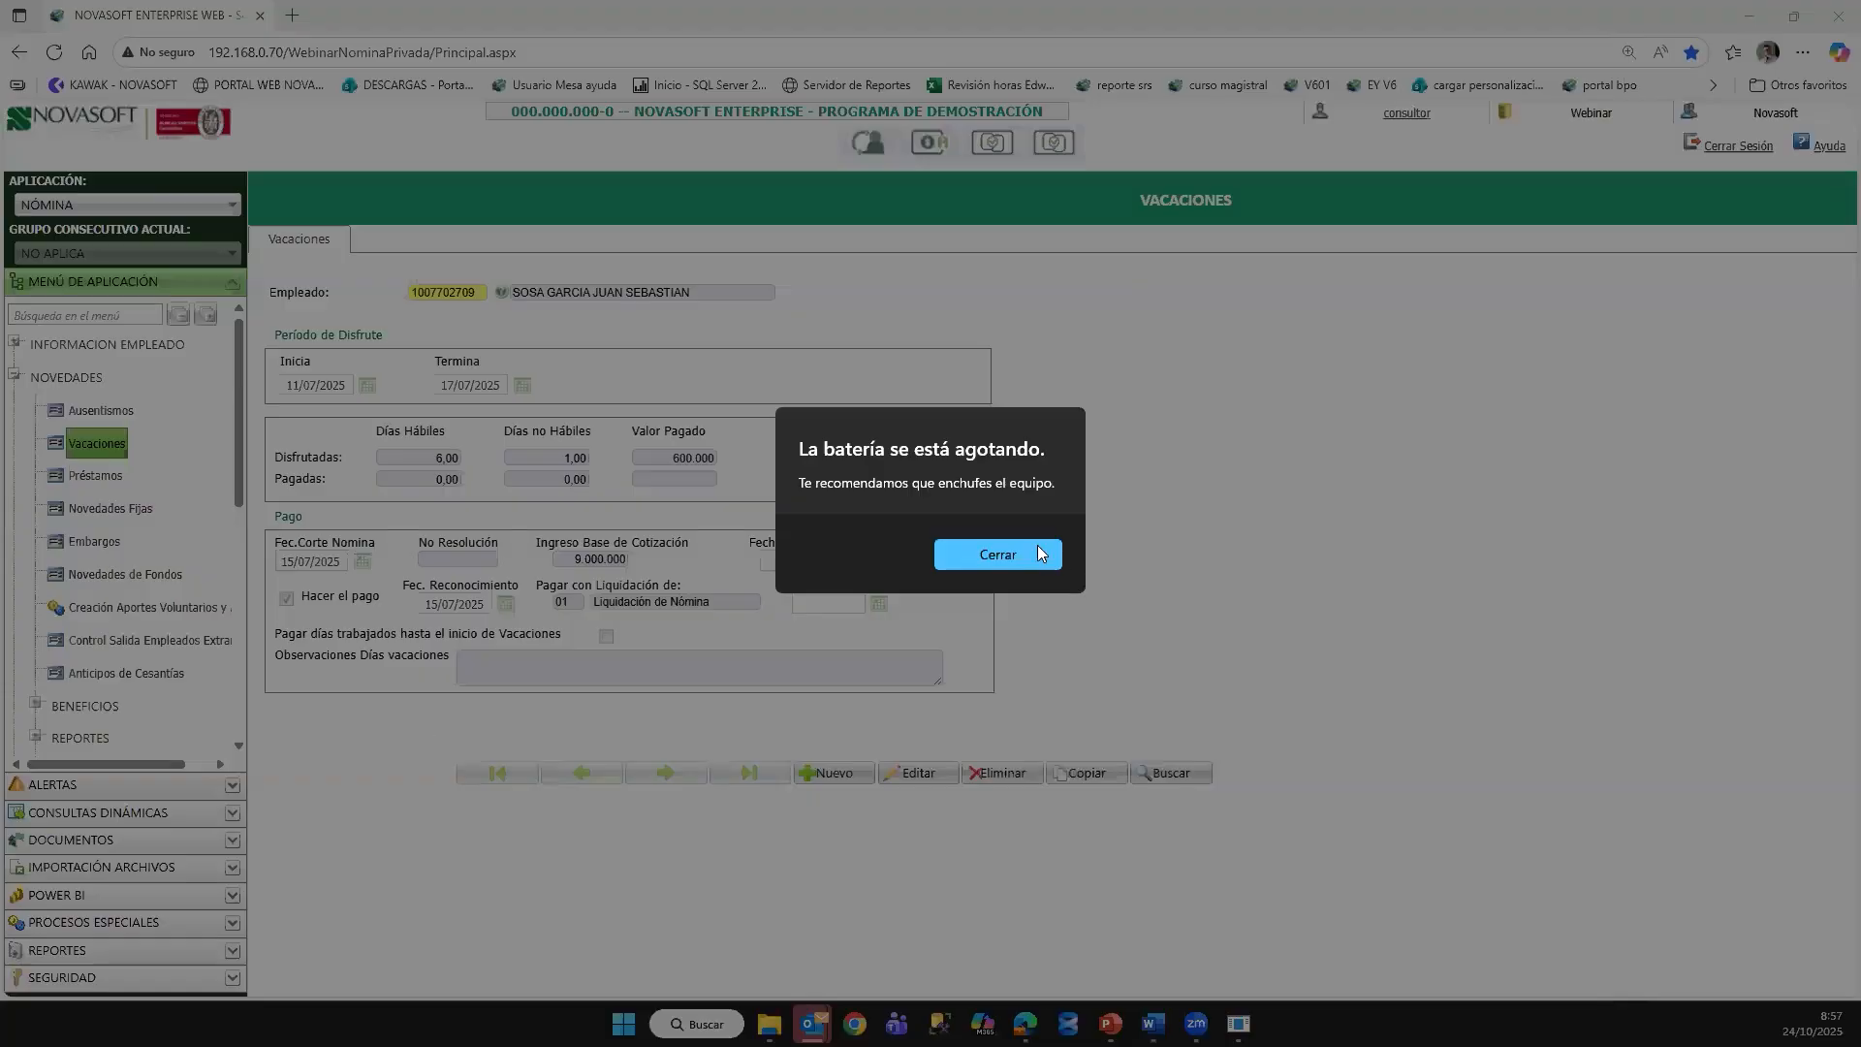
click(1038, 554)
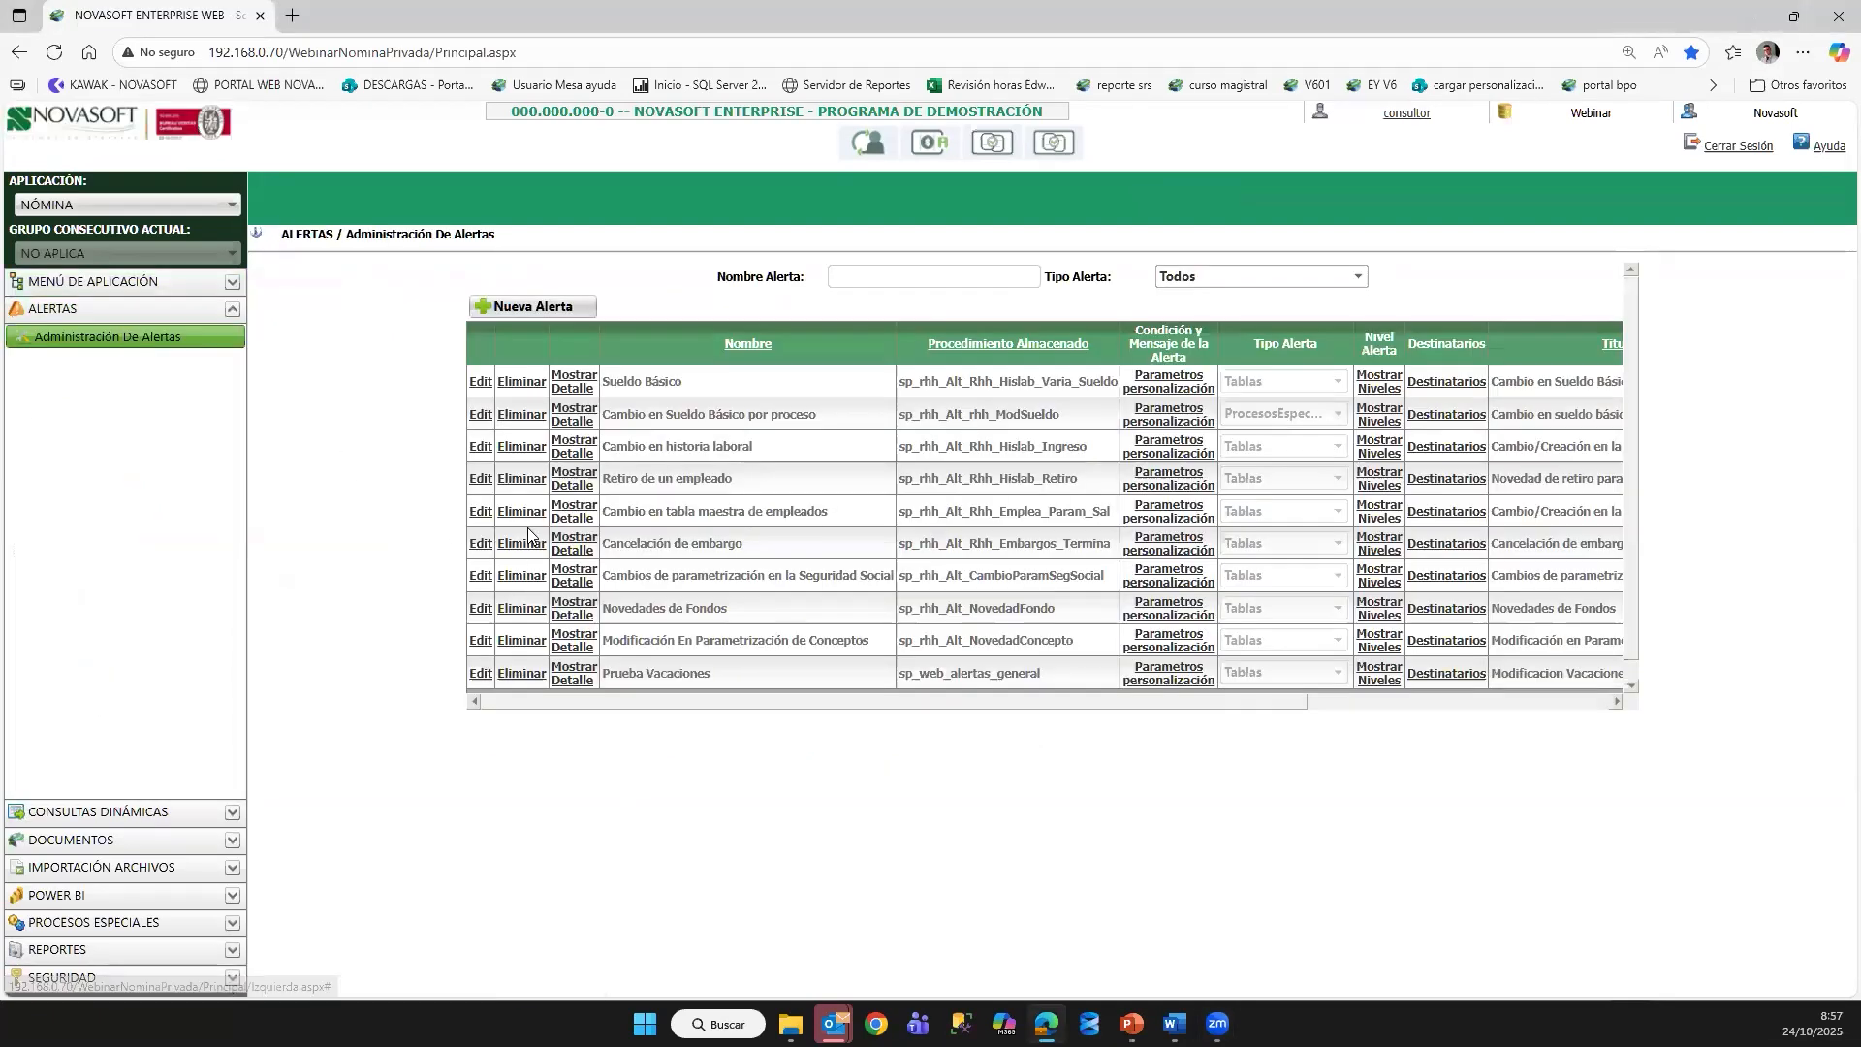
scroll(542, 543, down, 1)
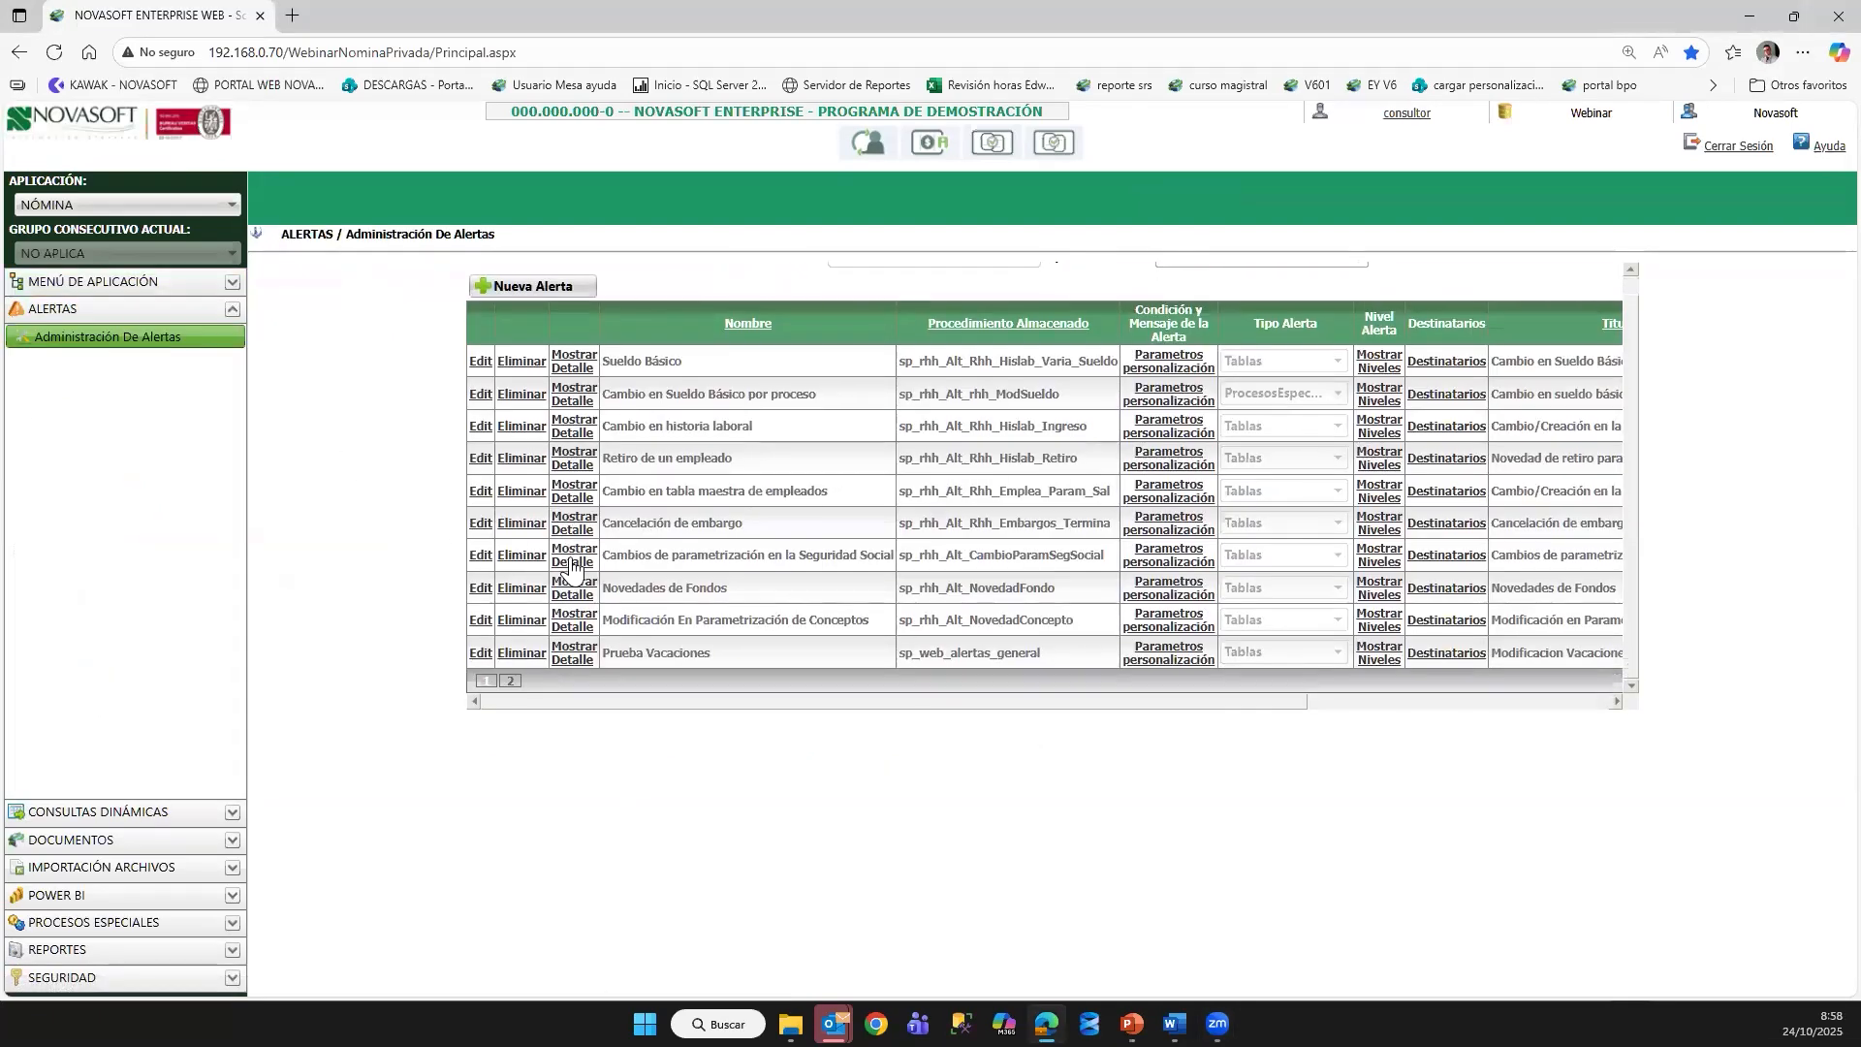
click(511, 681)
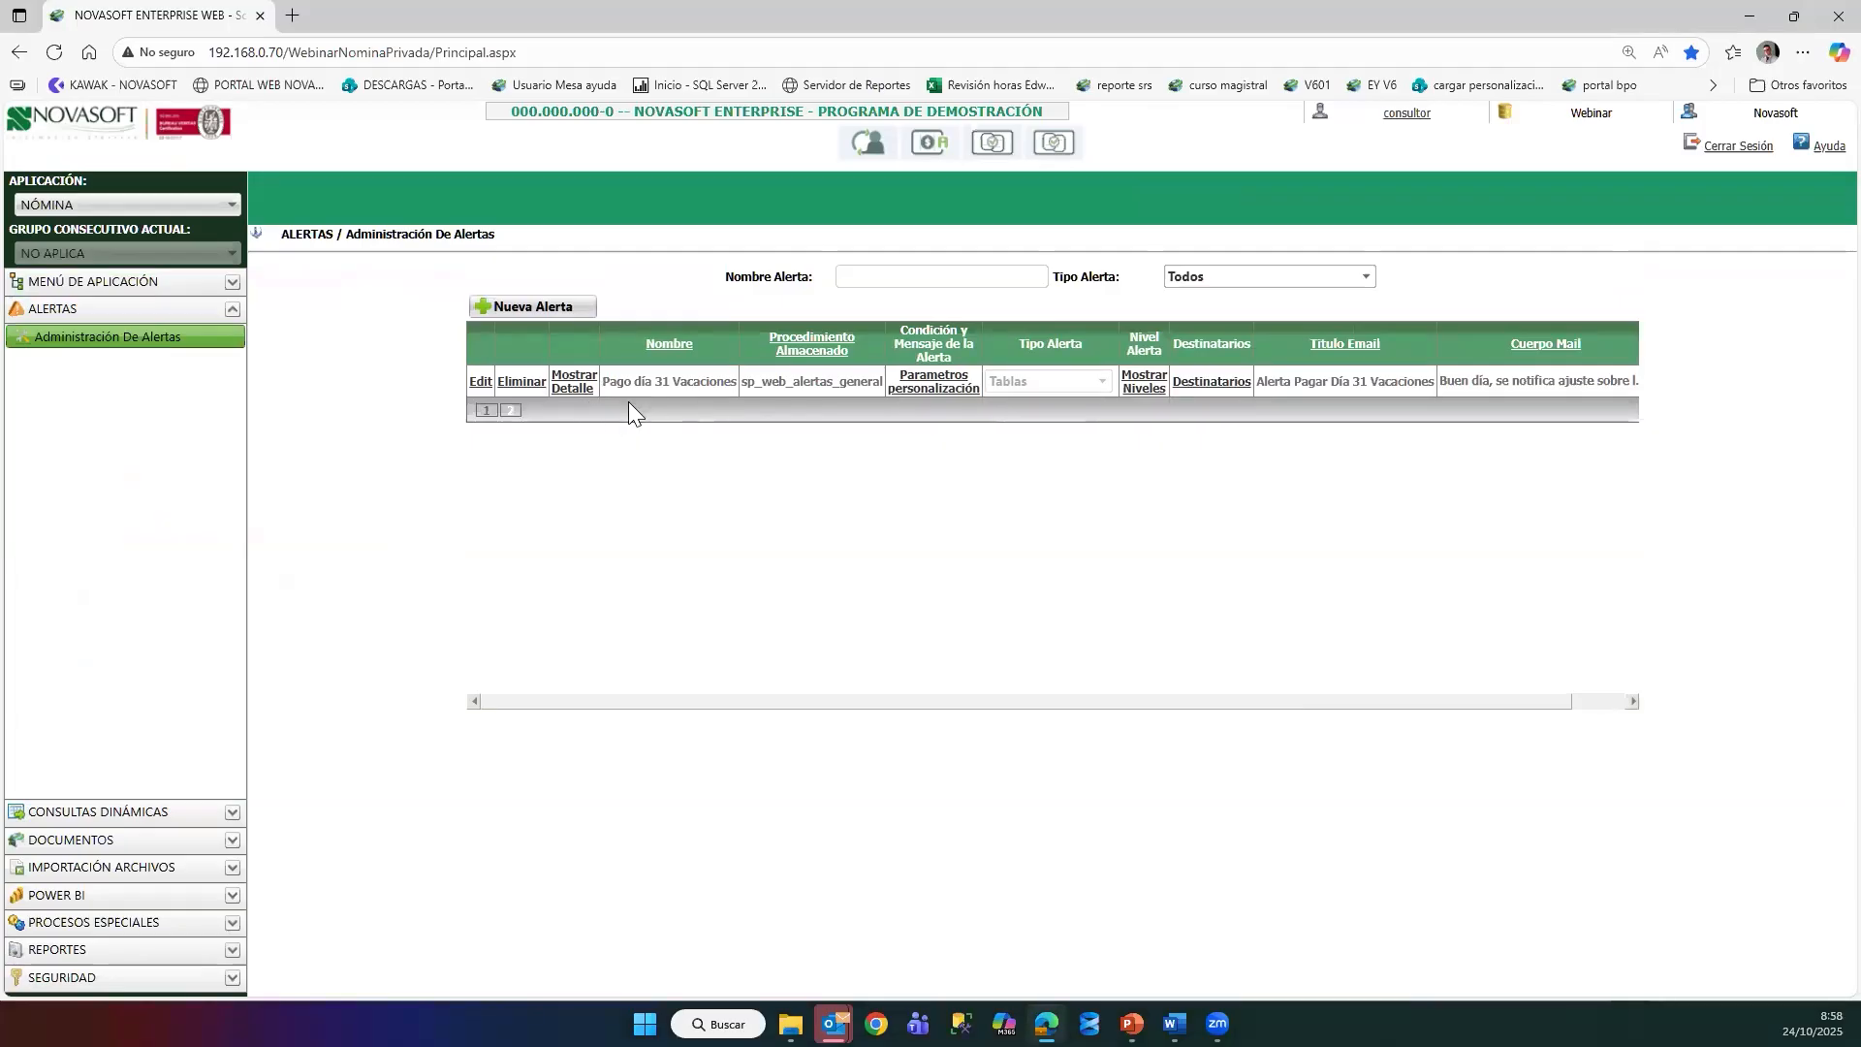
Step: Filter the tables associated with the Pago día 31 Vacaciones alert by %rhh_emple% and close the detail window
click(570, 386)
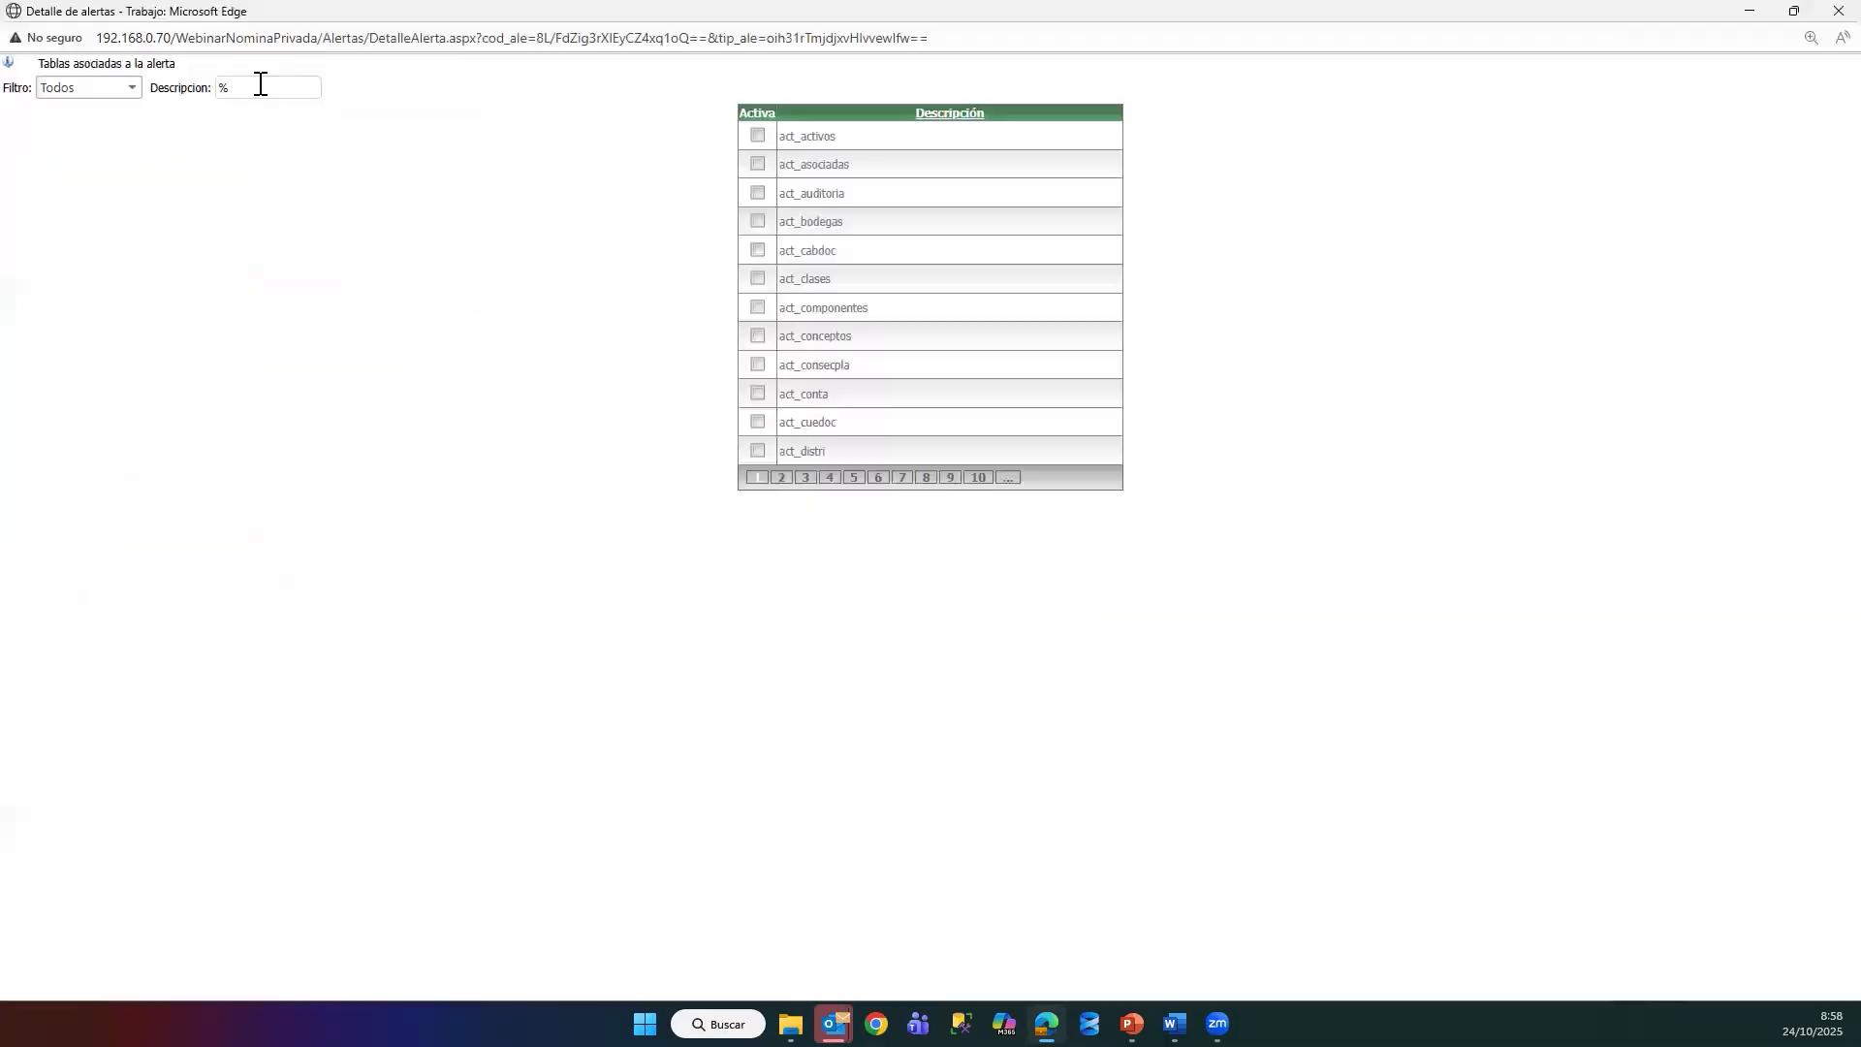
click(260, 85)
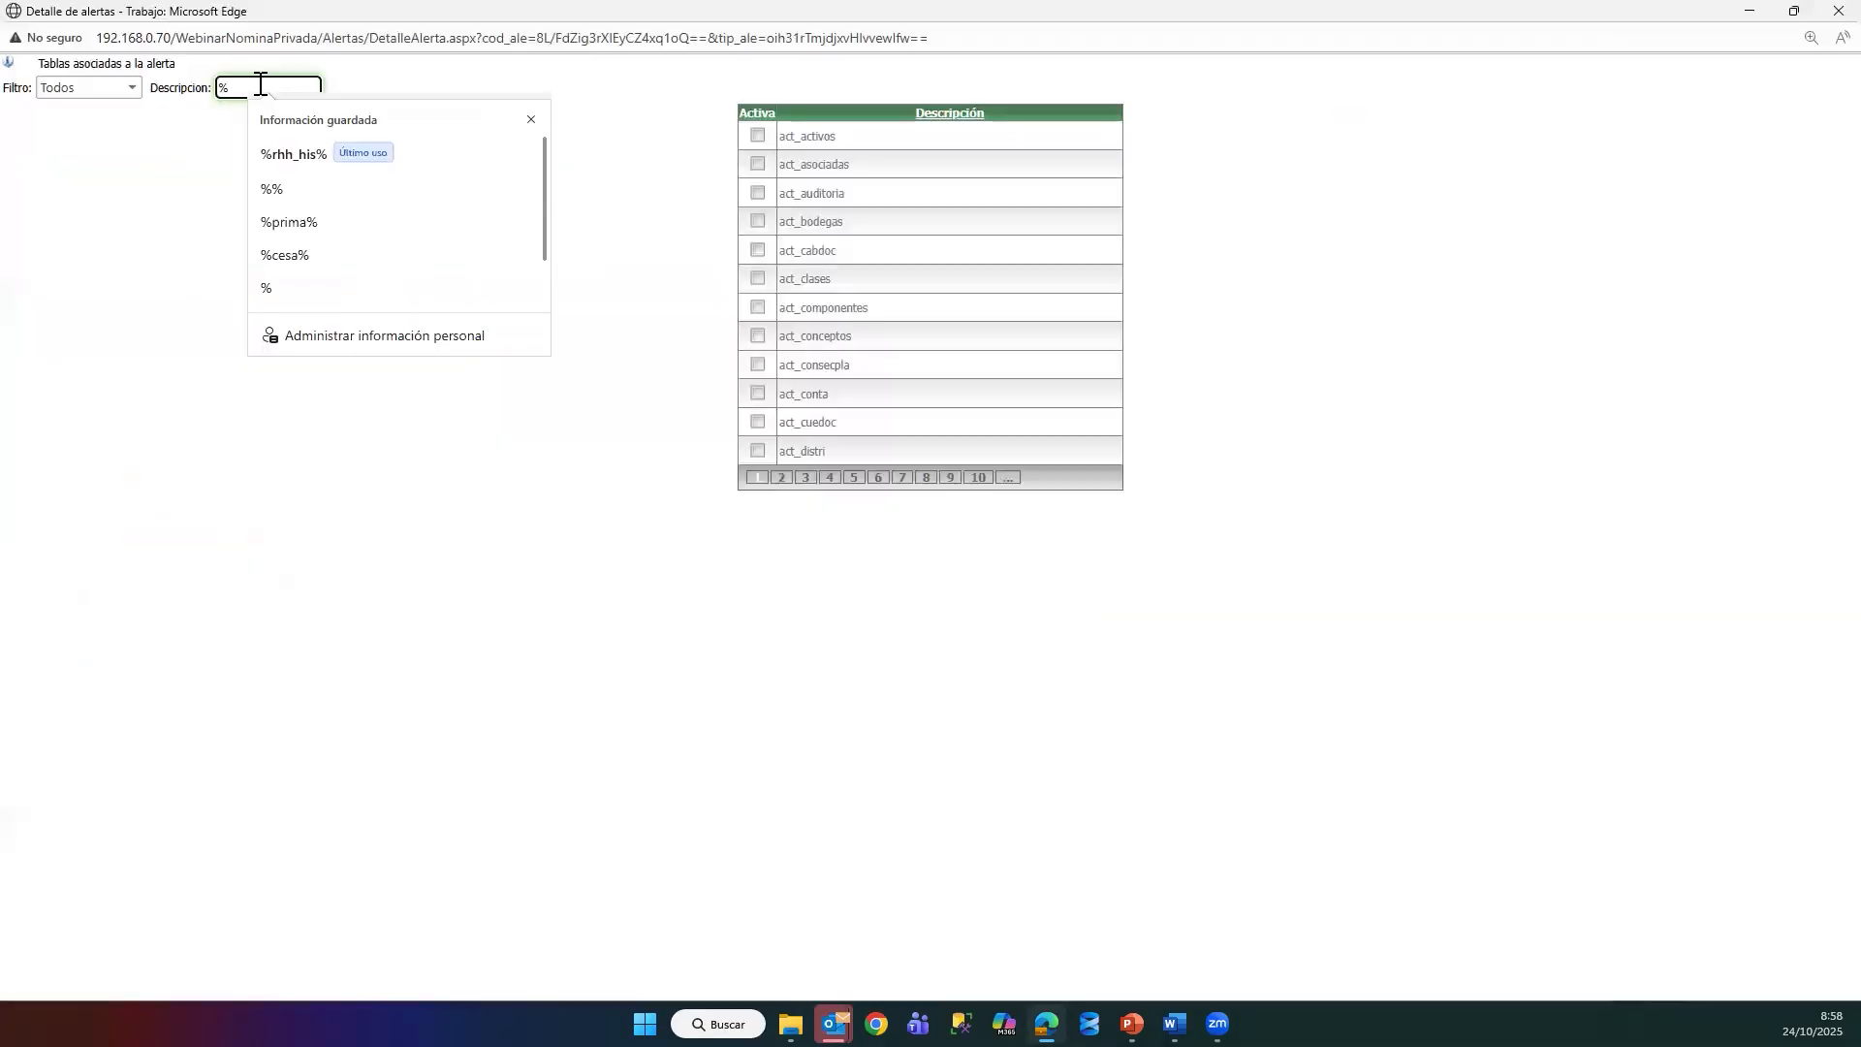
text(%)
key(Left)
text(rhh_emple)
key(Return)
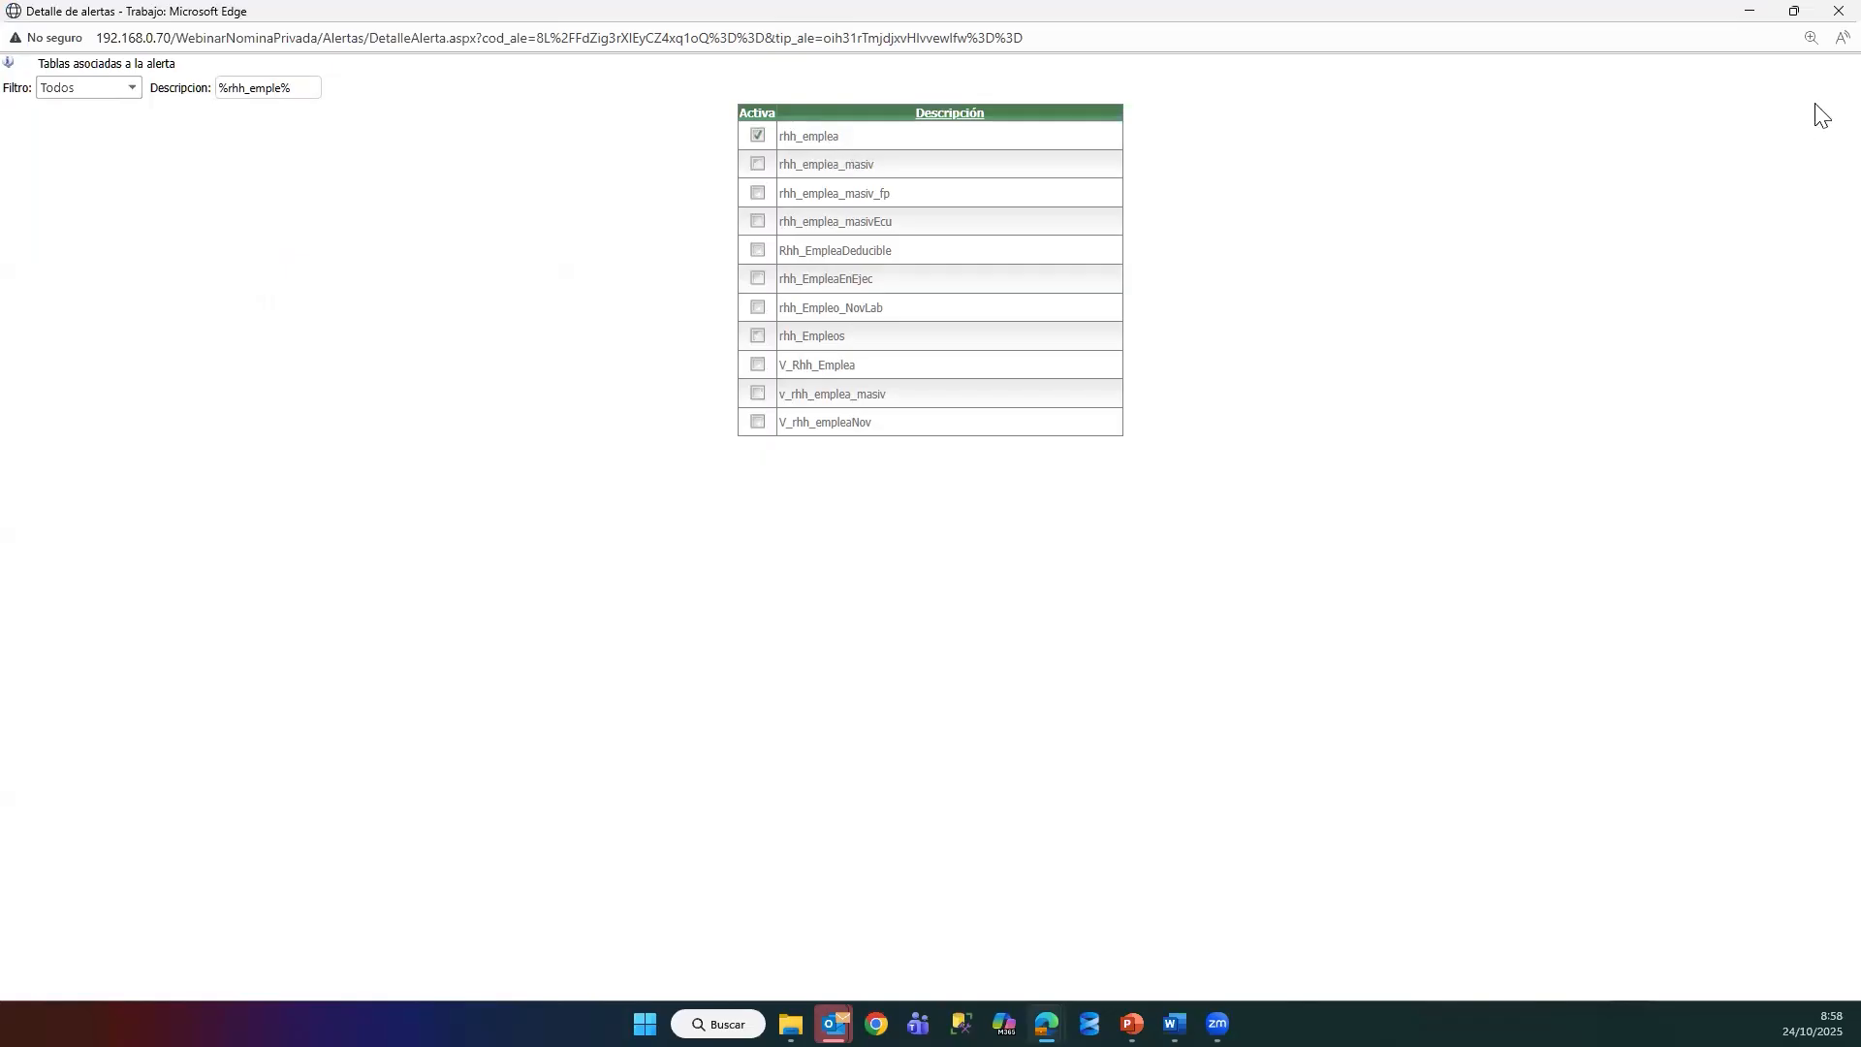
click(1839, 10)
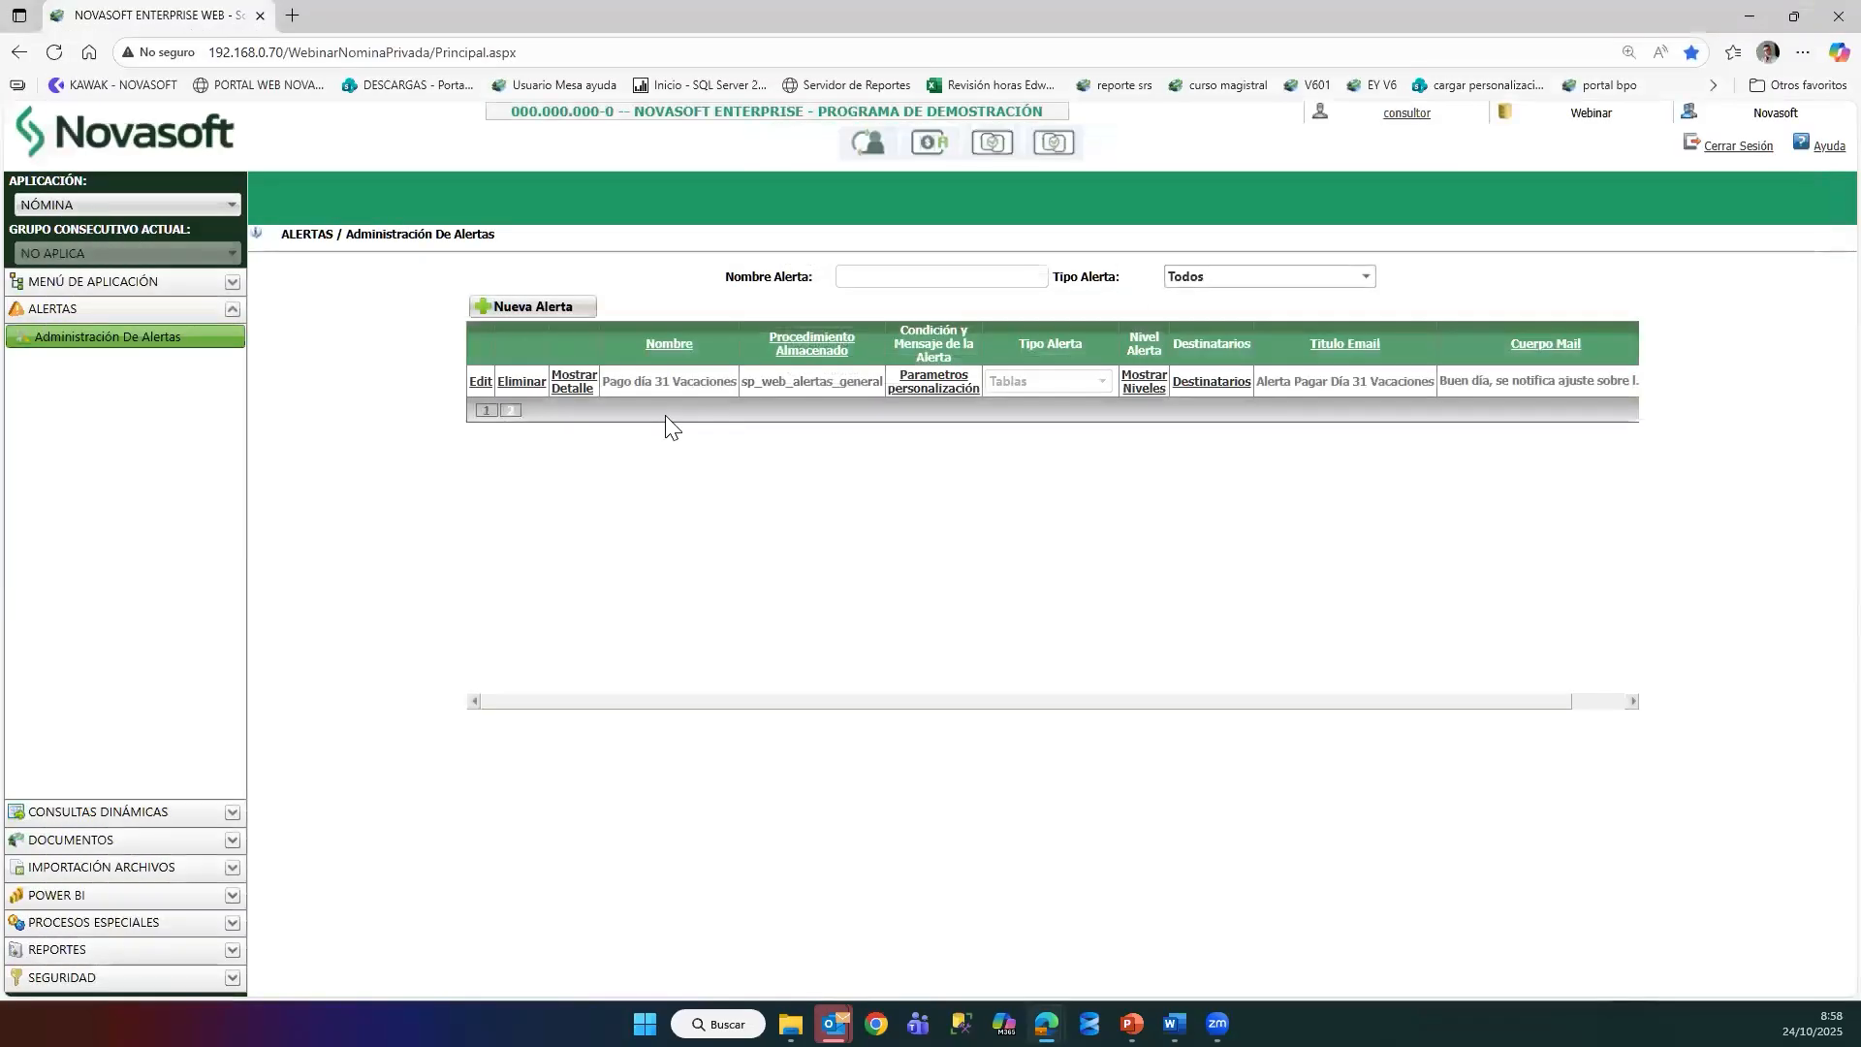
Step: Open the condition settings of the Pago día 31 Vacaciones alert and examine the operator applied to Indicador mes 31
drag(617, 381, 705, 383)
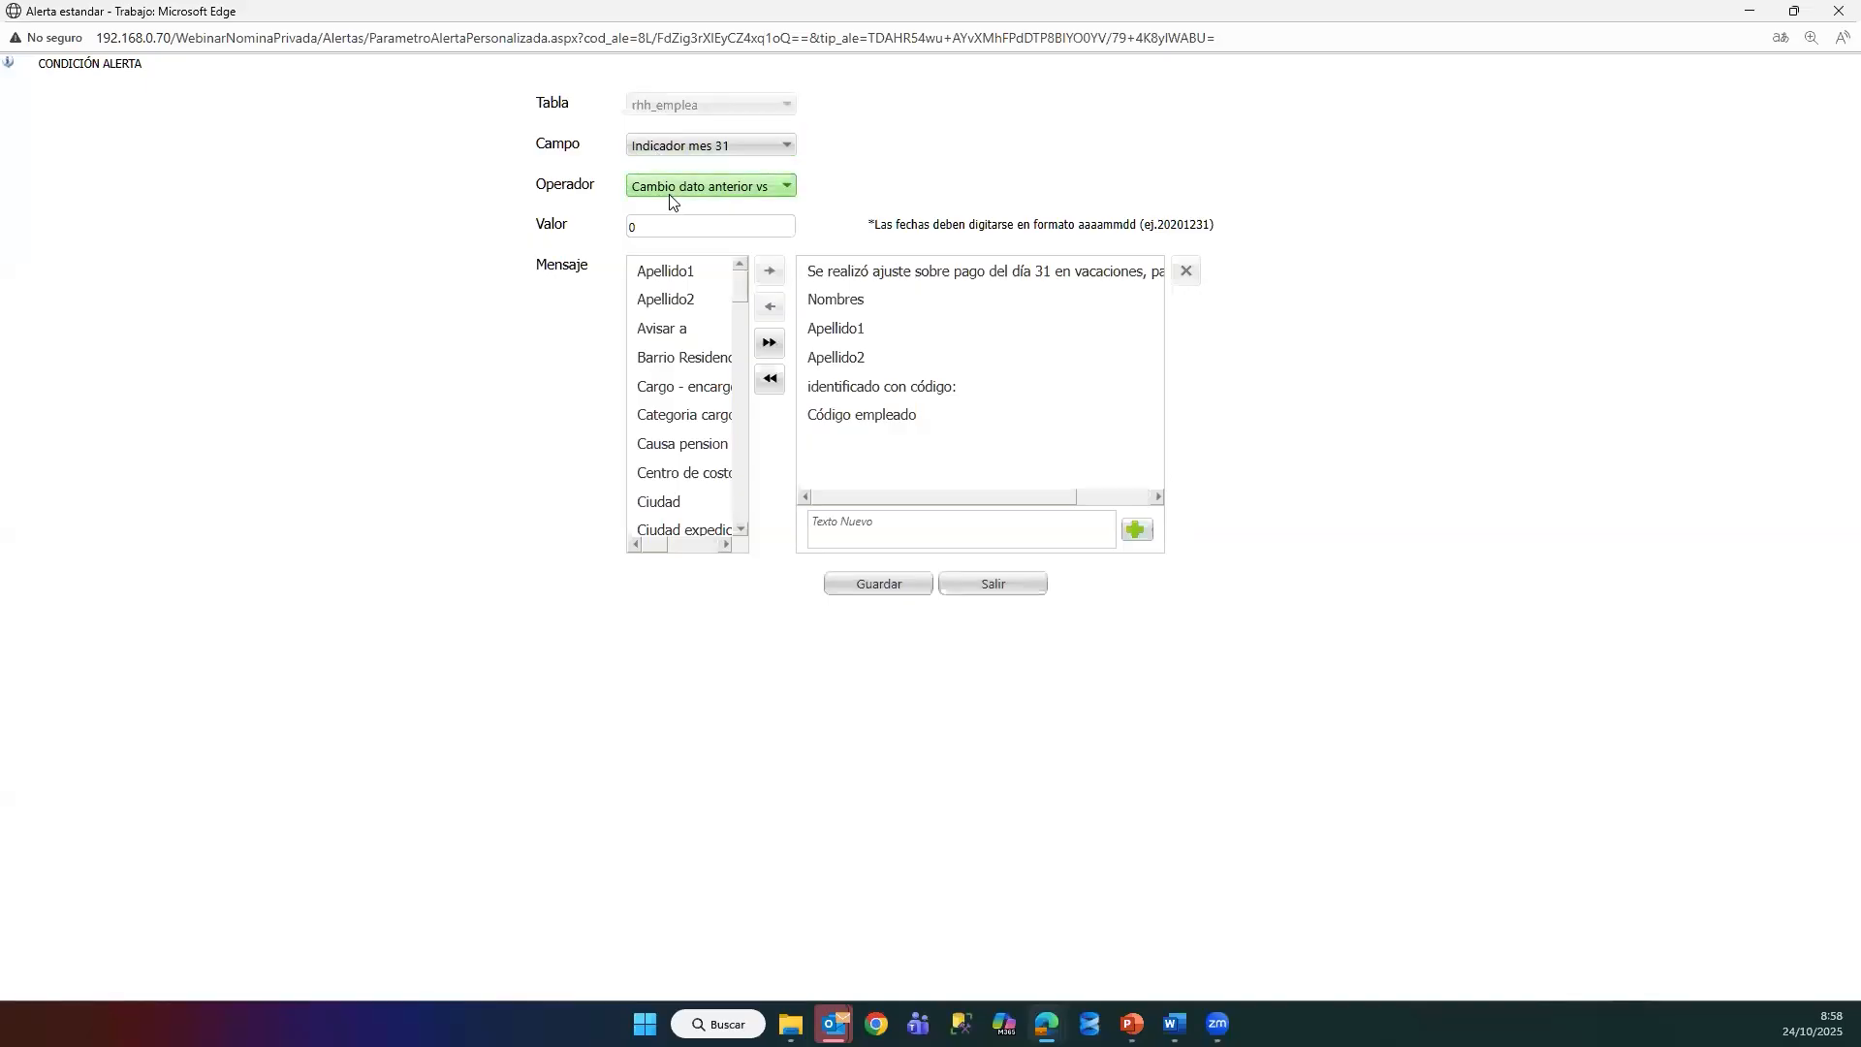
click(669, 186)
click(669, 194)
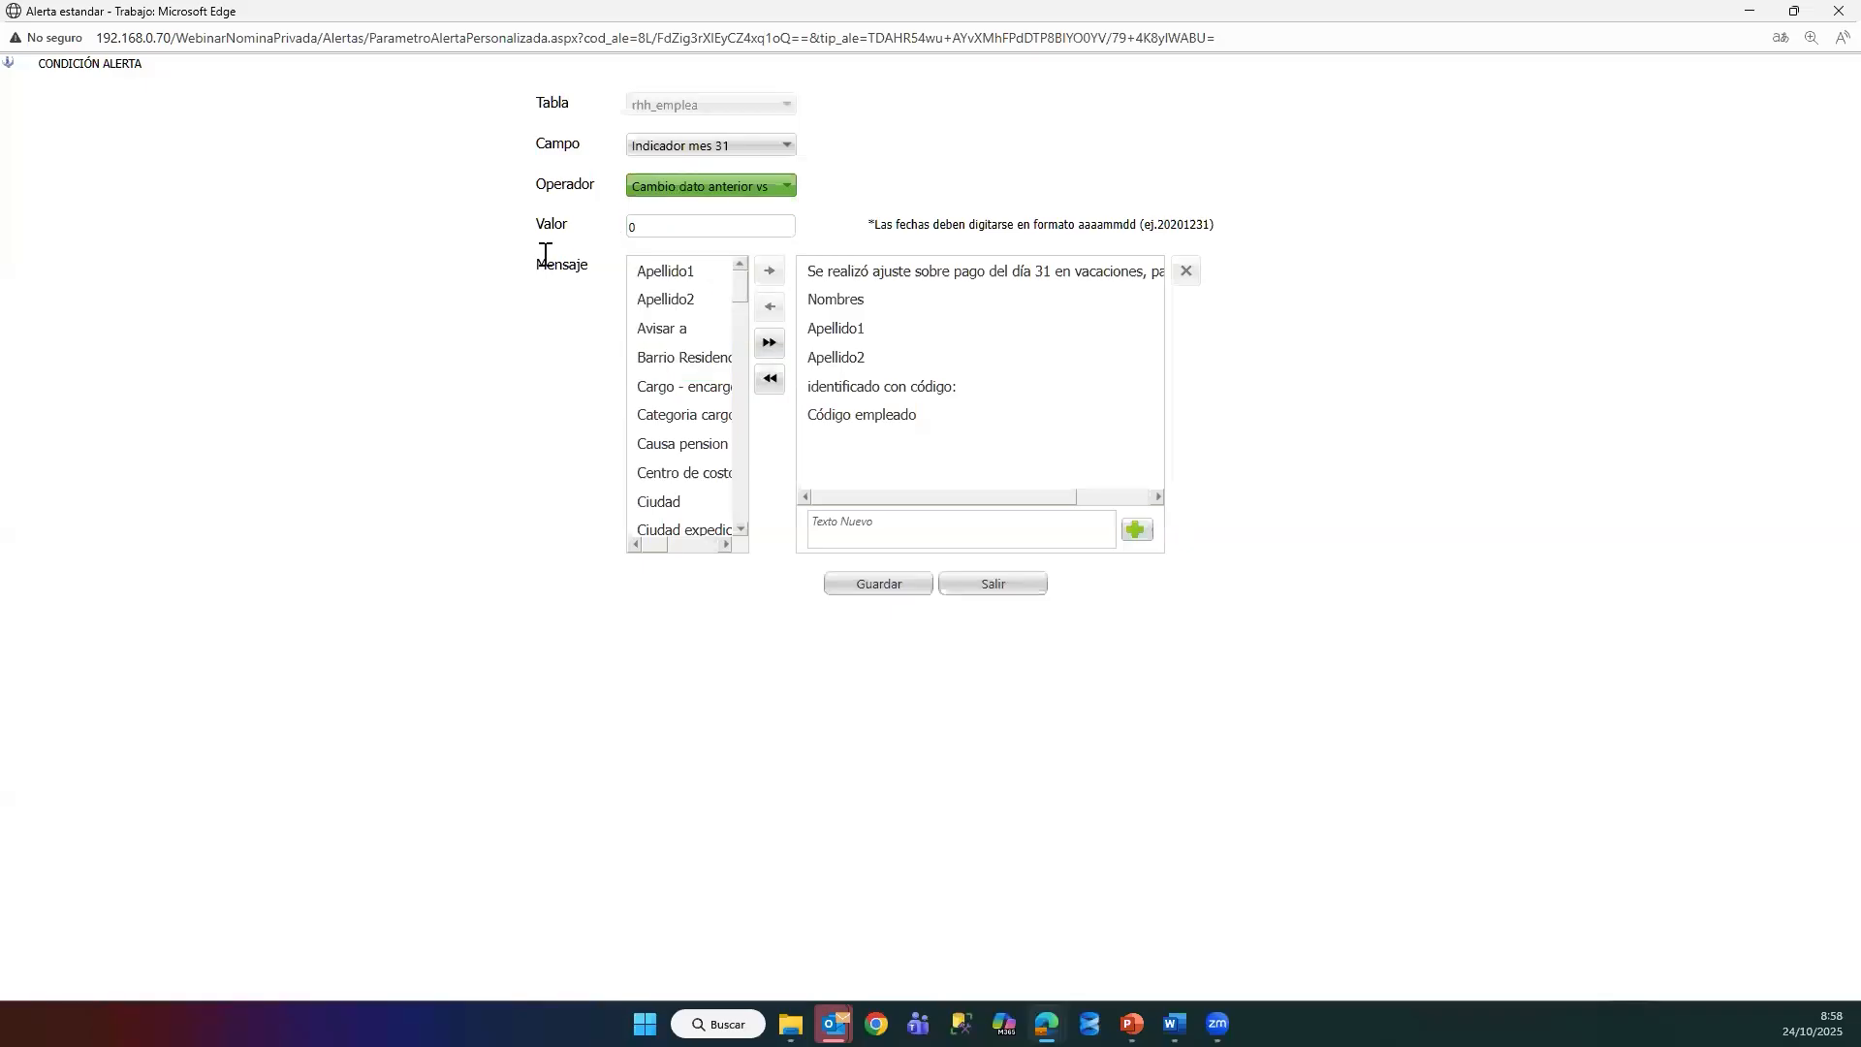
Step: Review the alert message's components, from Nombres and both surnames to Código empleado, and save the condition
click(974, 325)
click(865, 298)
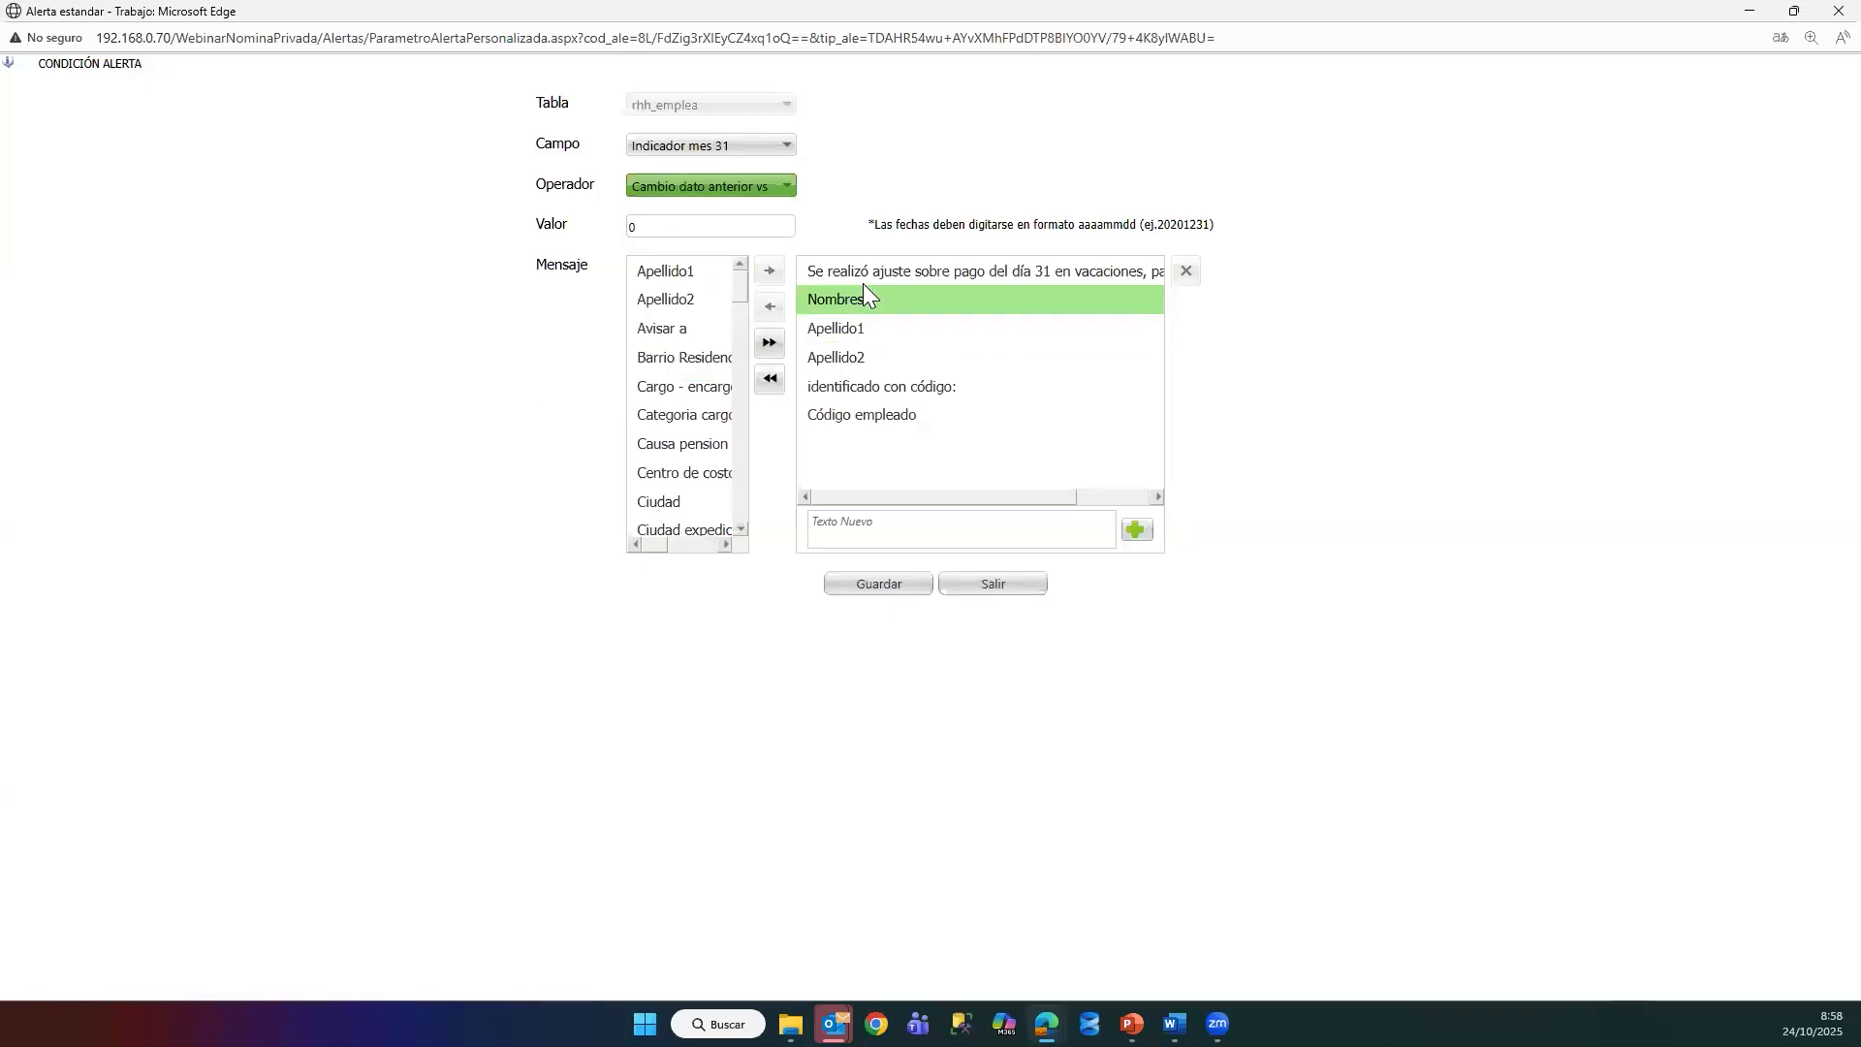
click(843, 326)
click(851, 303)
click(836, 331)
click(831, 358)
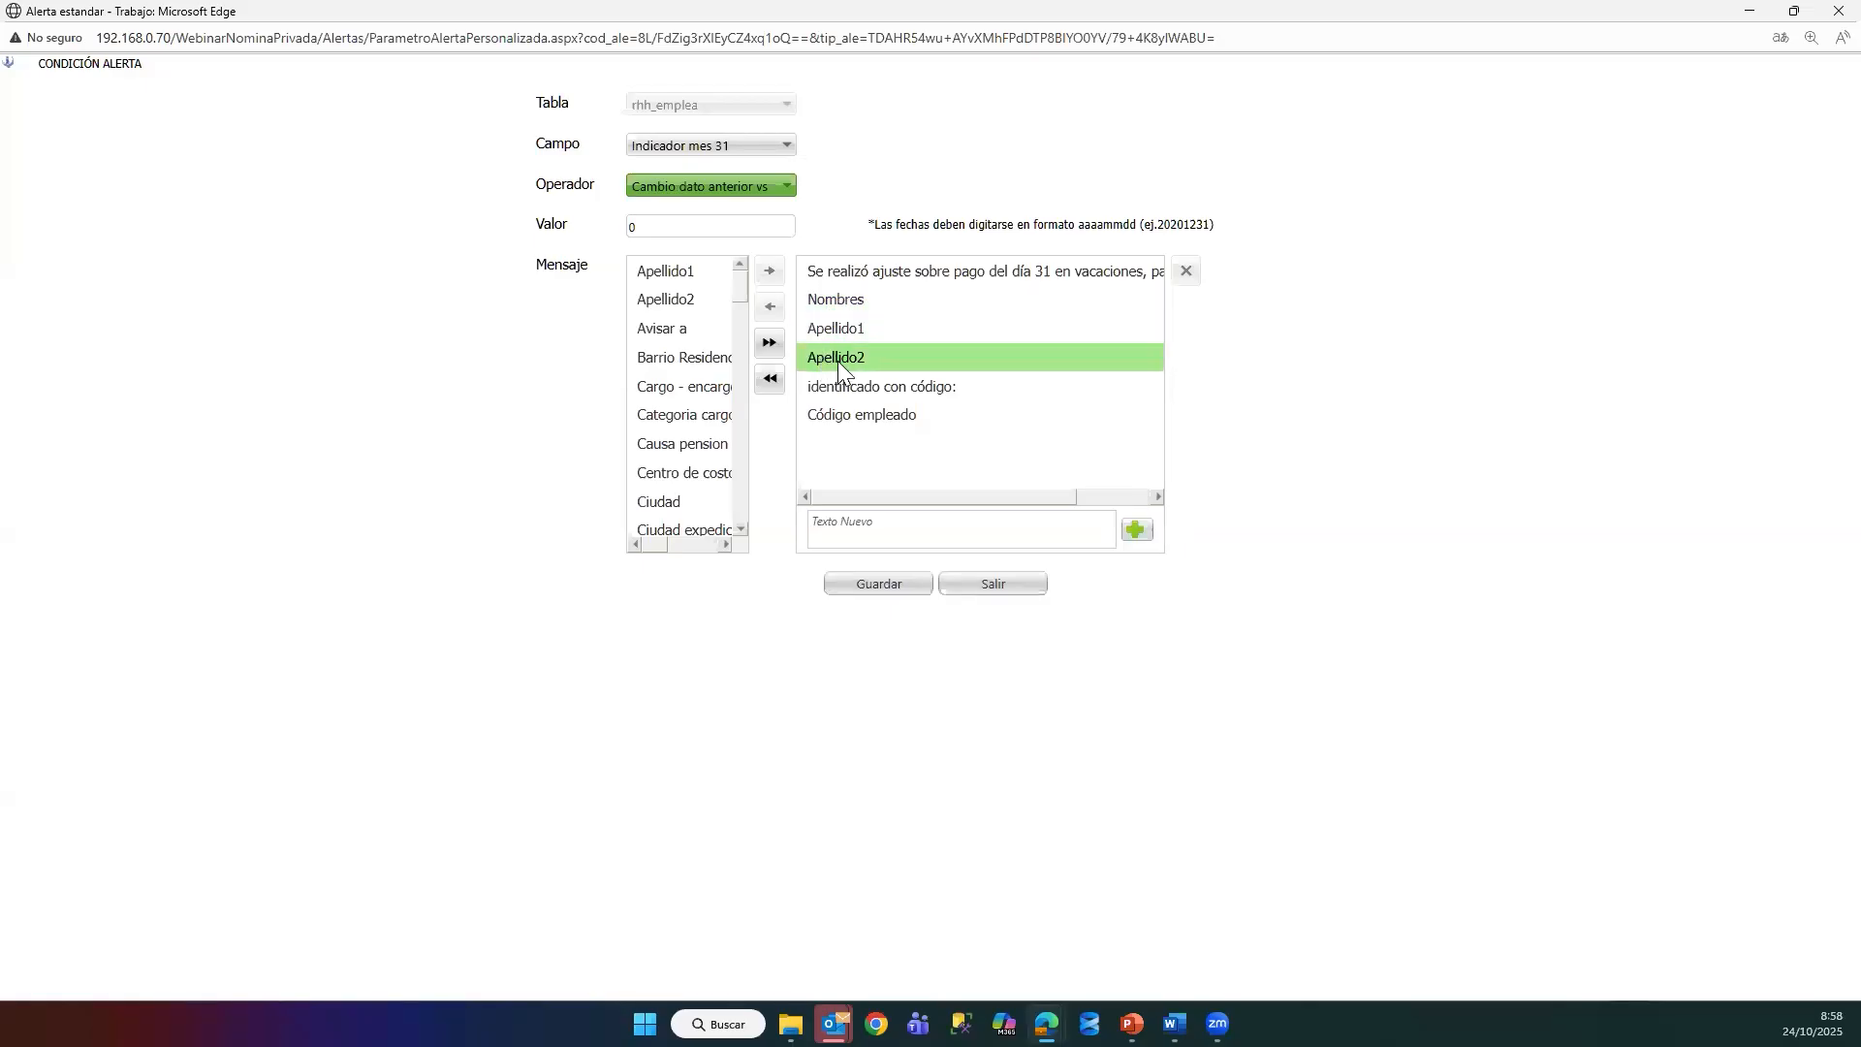
click(838, 386)
click(872, 413)
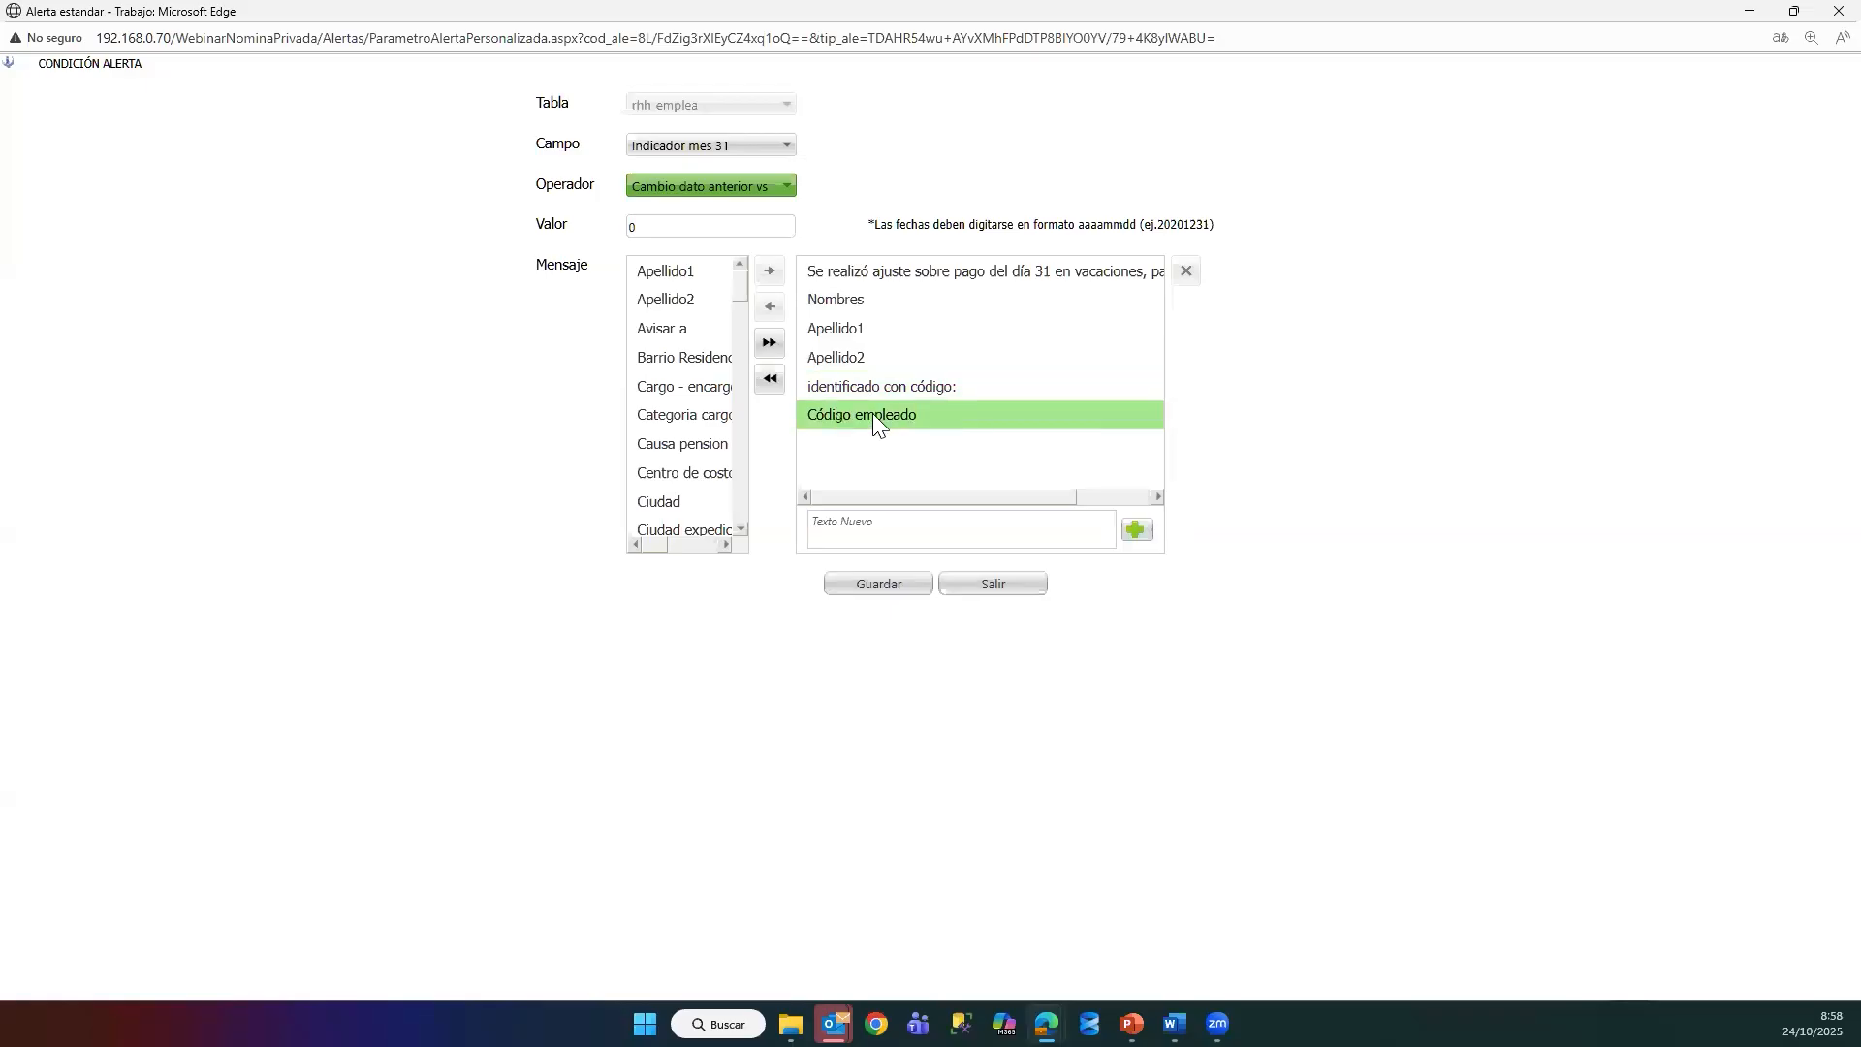
click(793, 407)
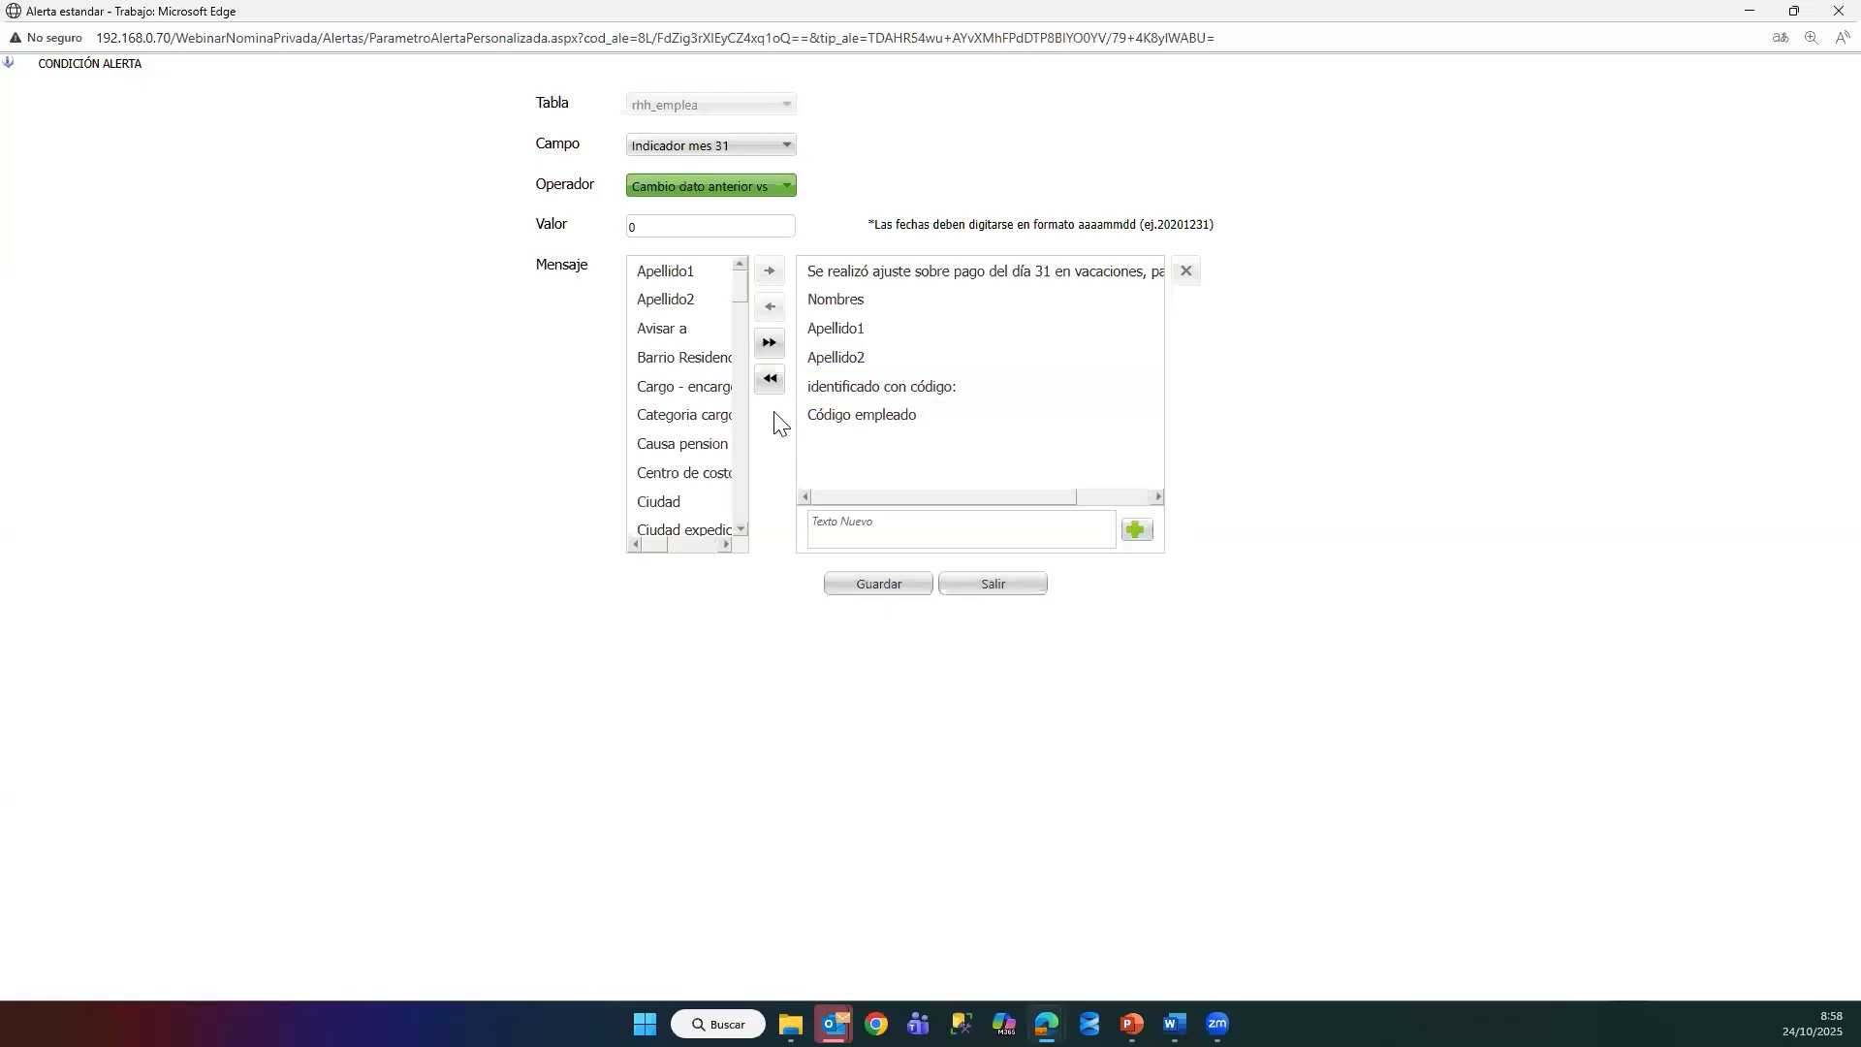
click(848, 583)
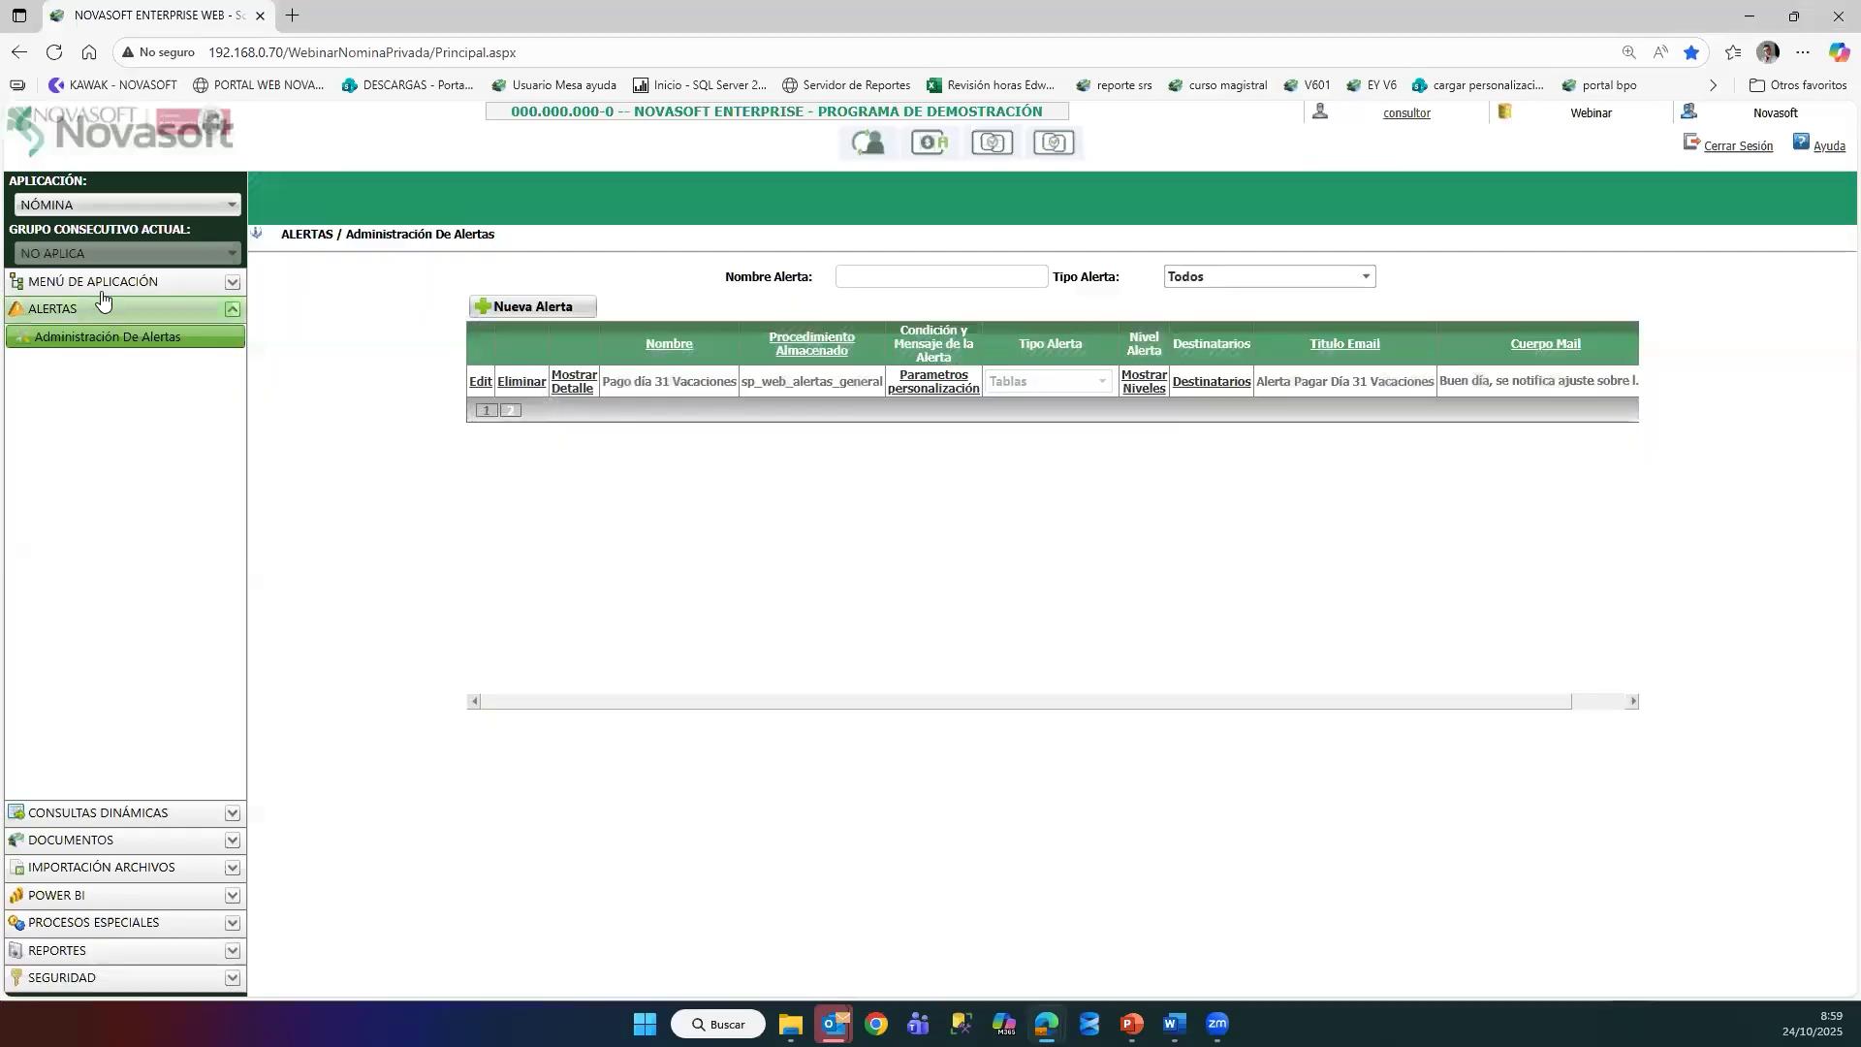
Step: In the employee's Información Hoja de Vida - Salarial record, turn off Pagar el Día 31 under Vacaciones and save
click(102, 291)
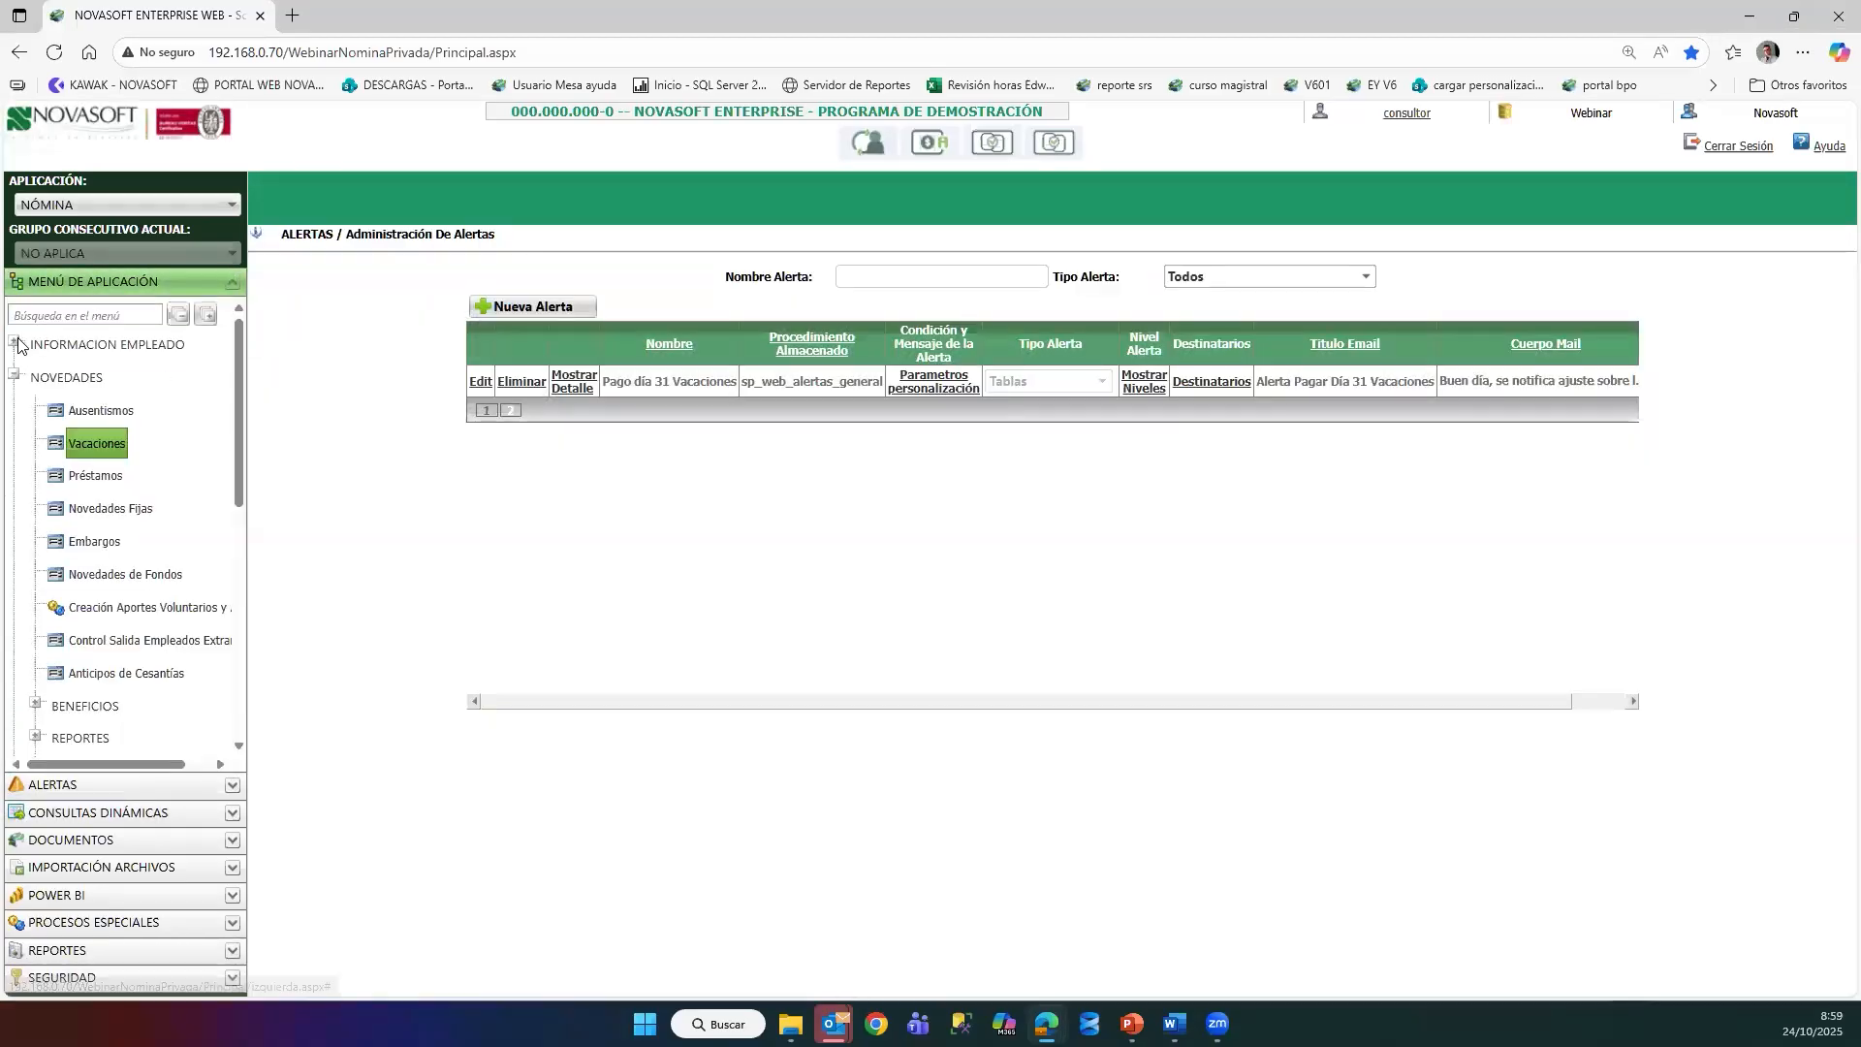
click(15, 343)
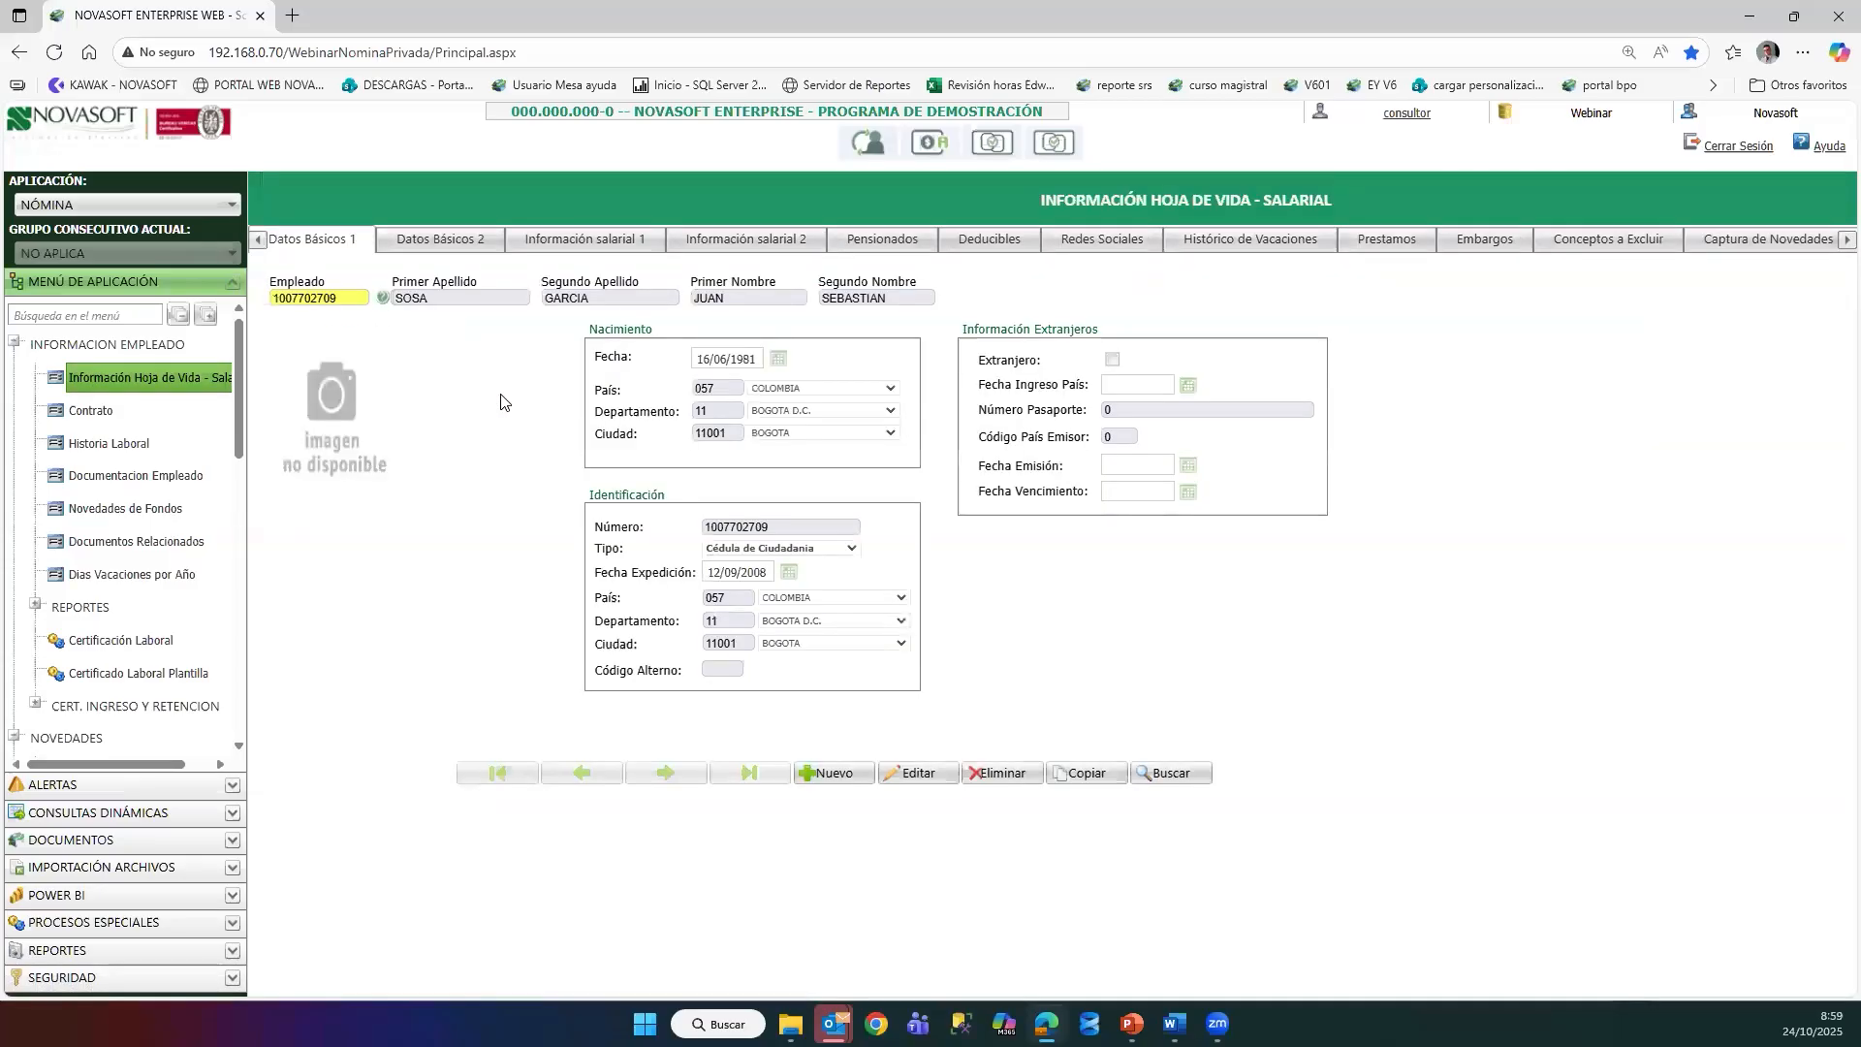
click(788, 241)
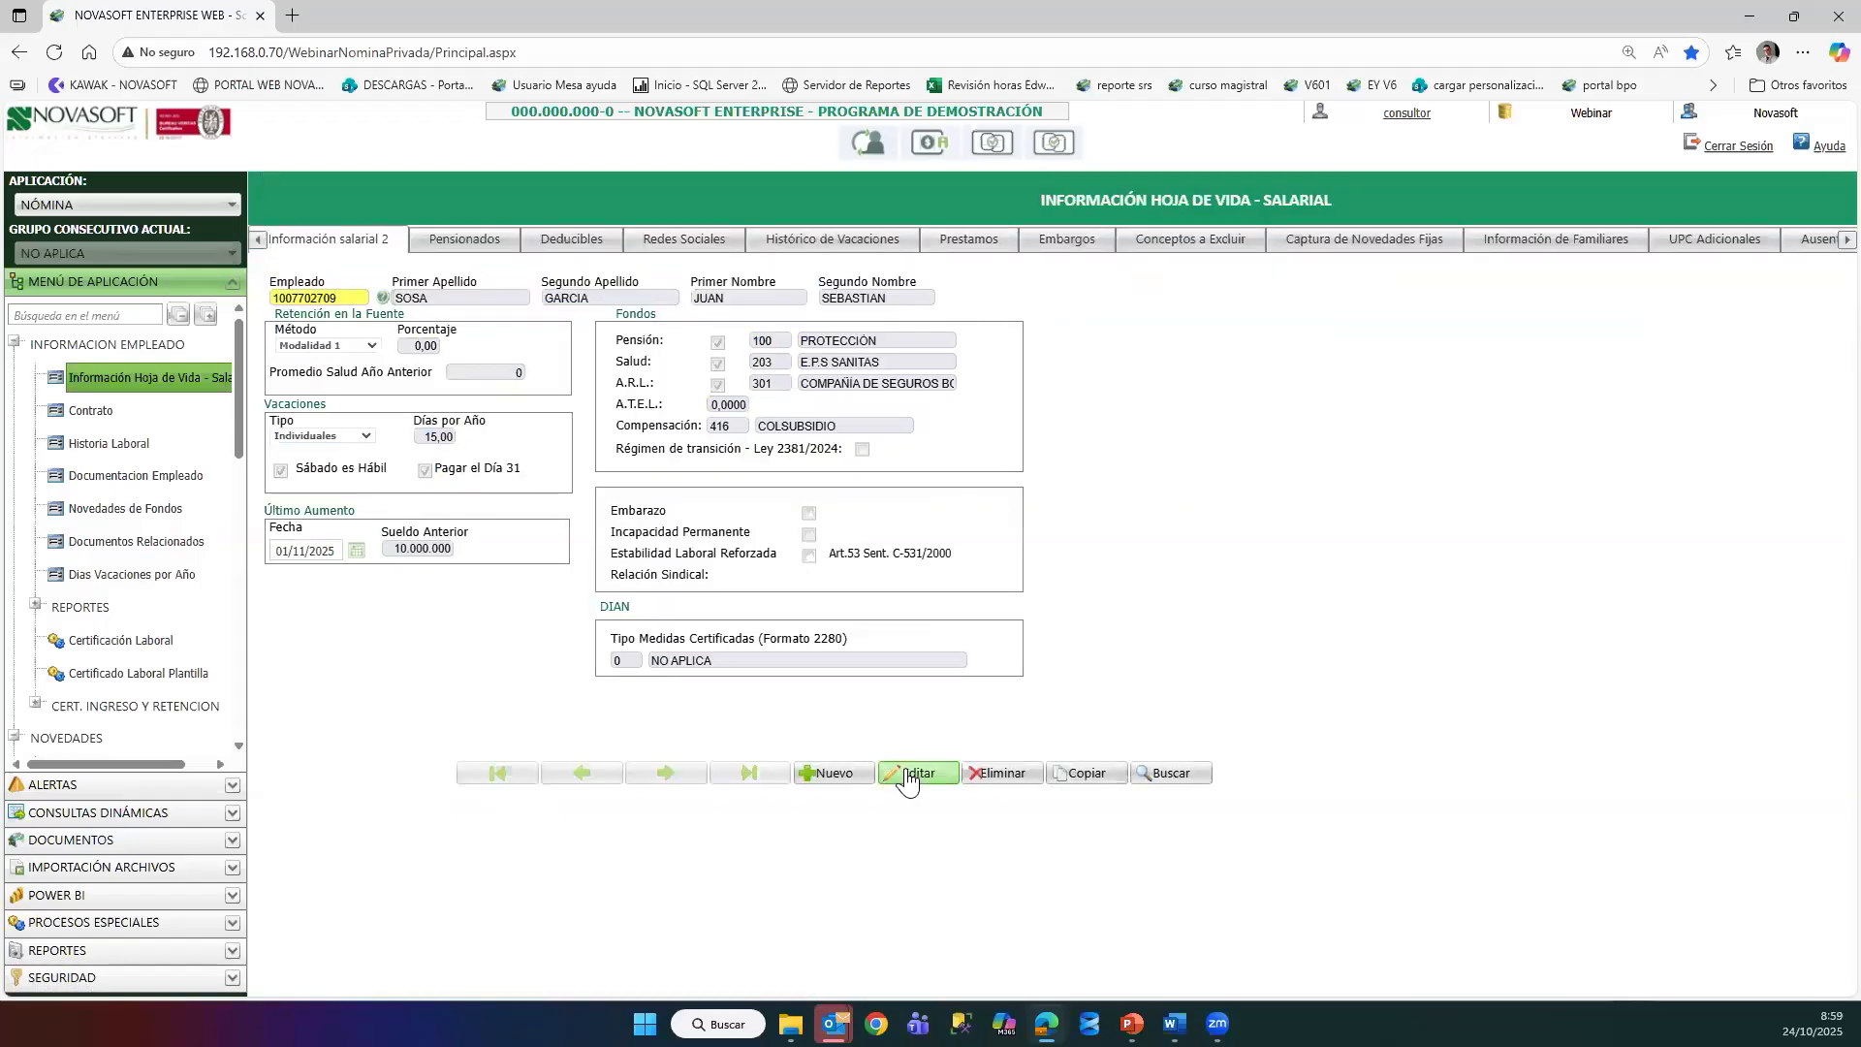
click(909, 773)
click(425, 471)
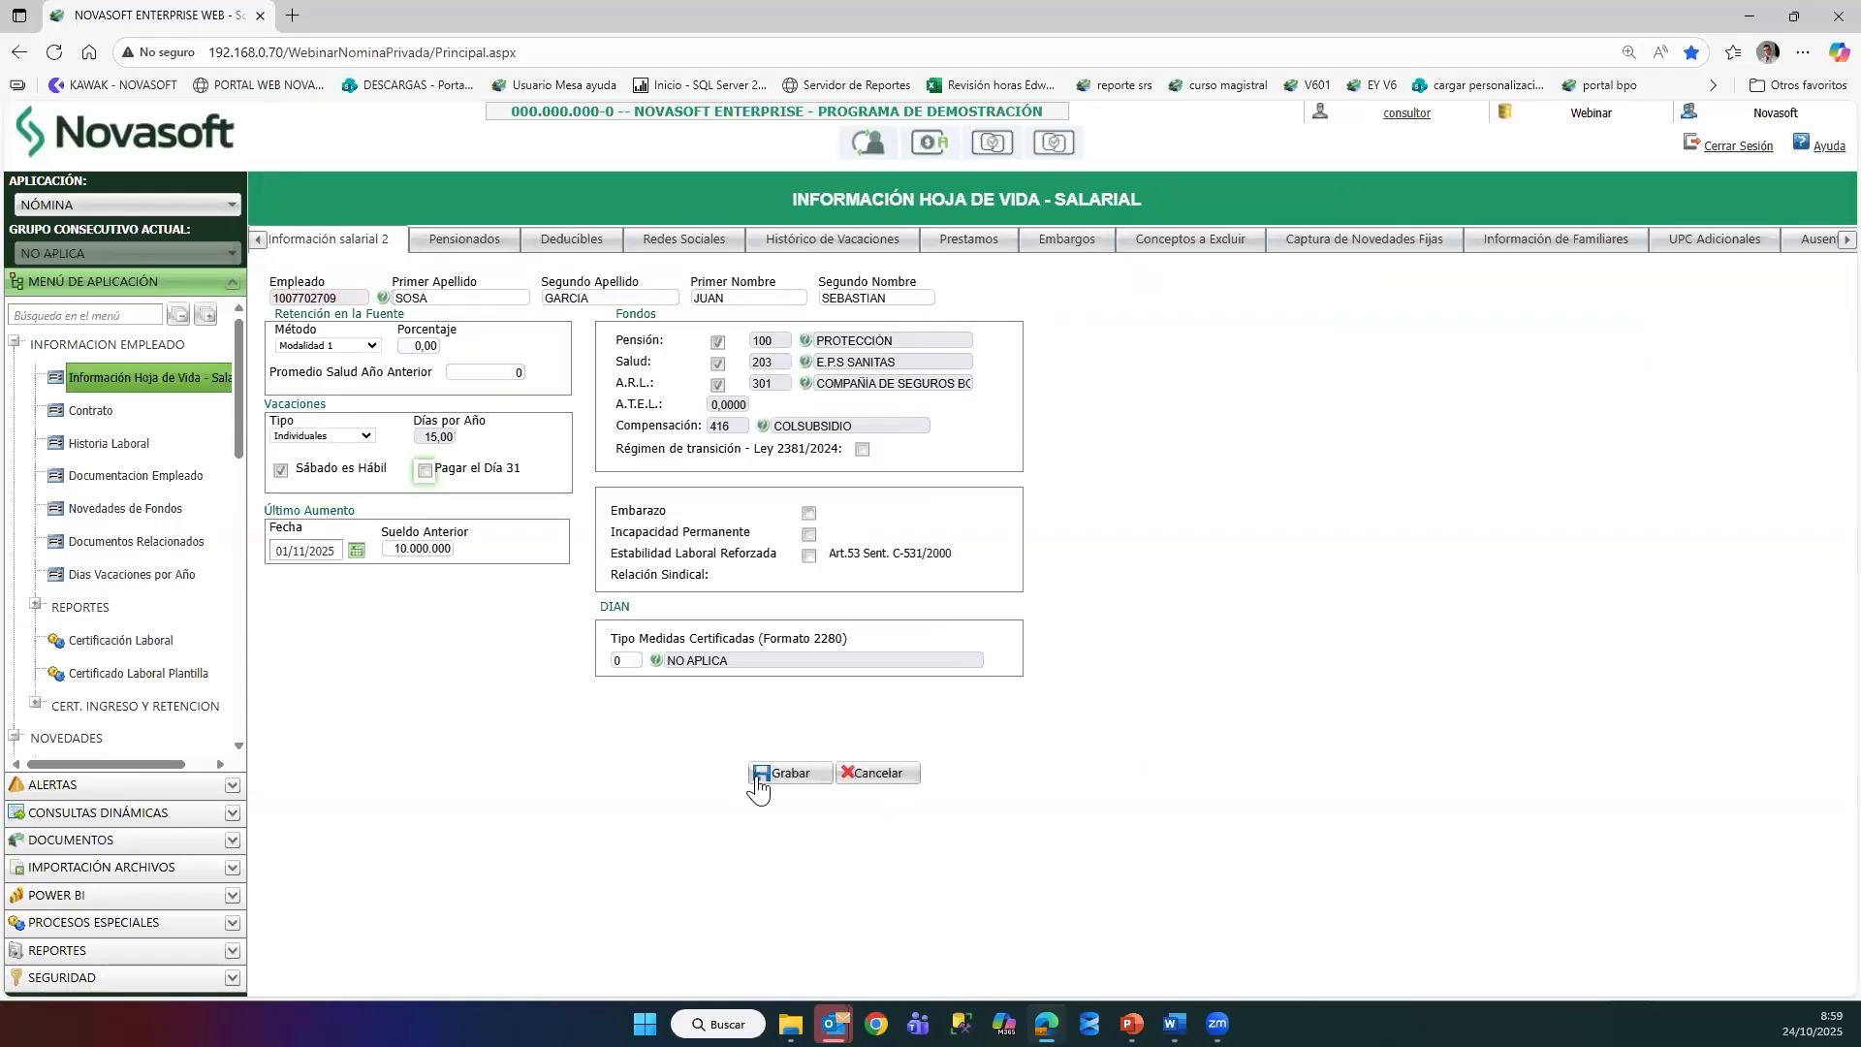
click(758, 776)
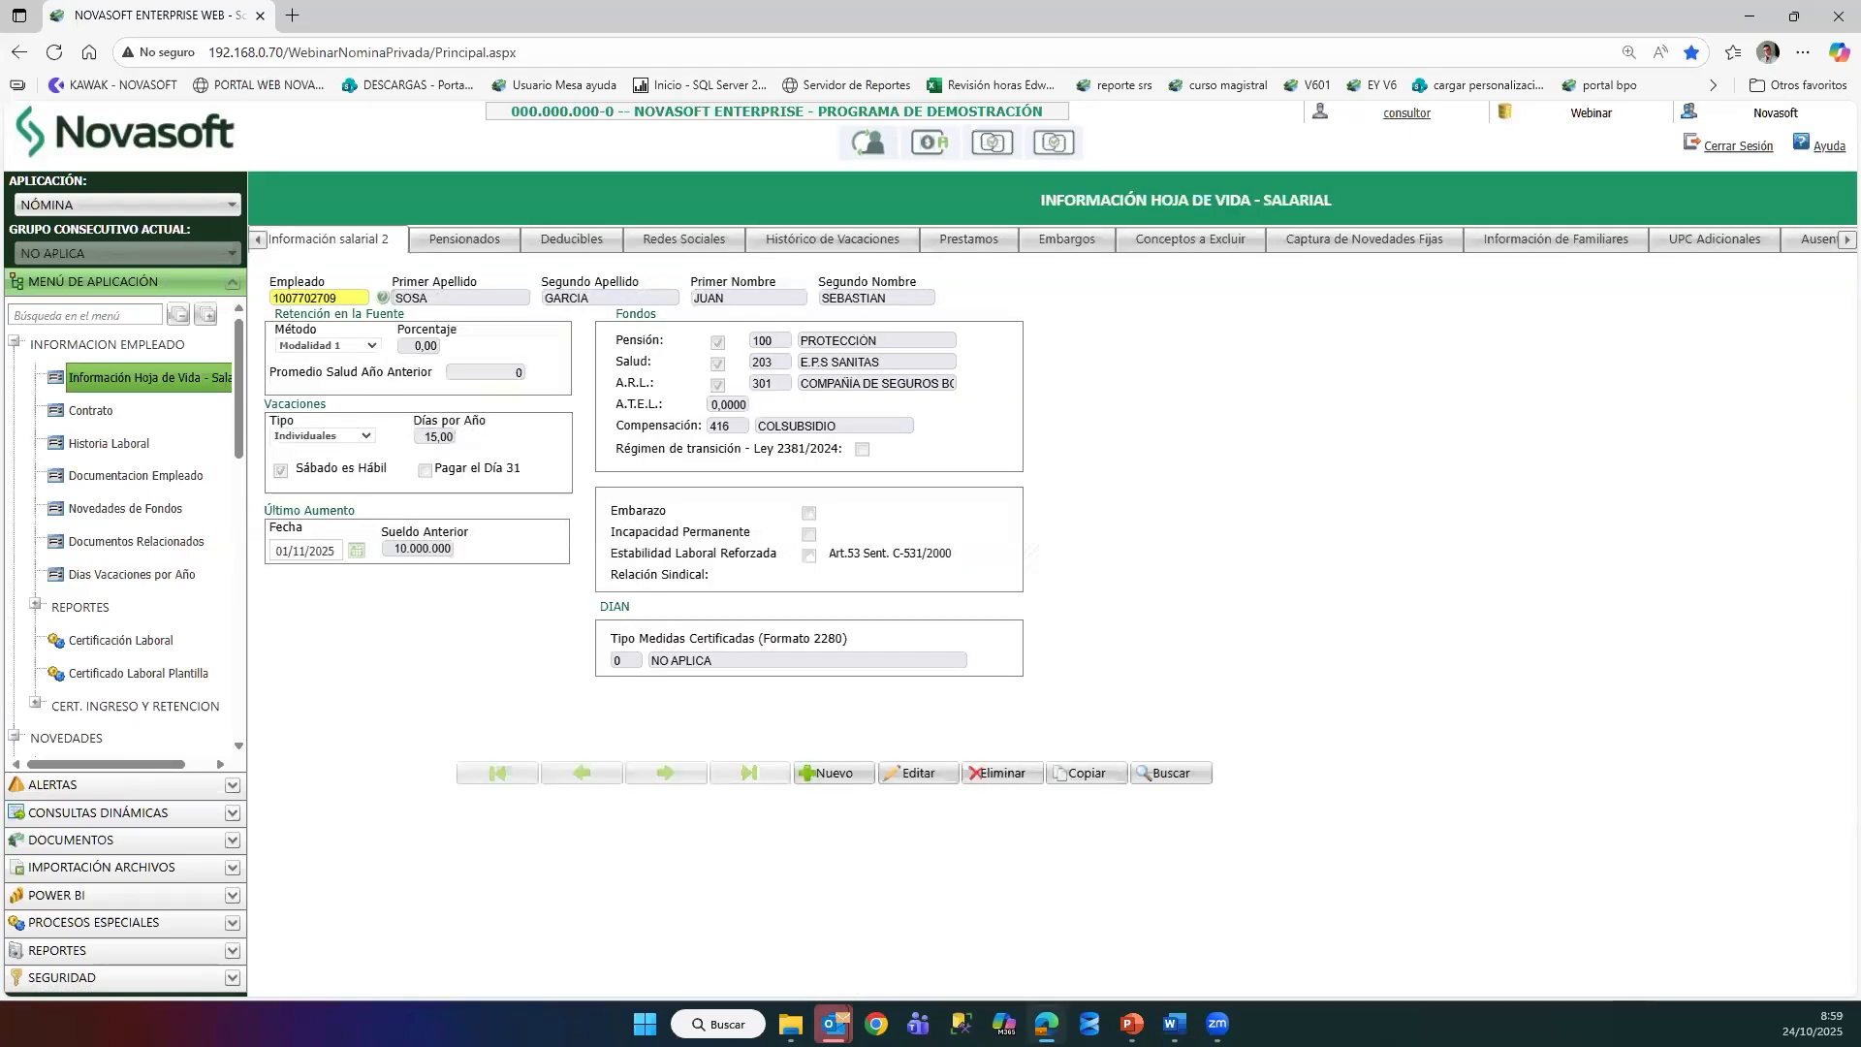
Step: Switch to Outlook and read the newest Alerta Pagar Día 31 Vacaciones e-mail
mouse_move(833, 1024)
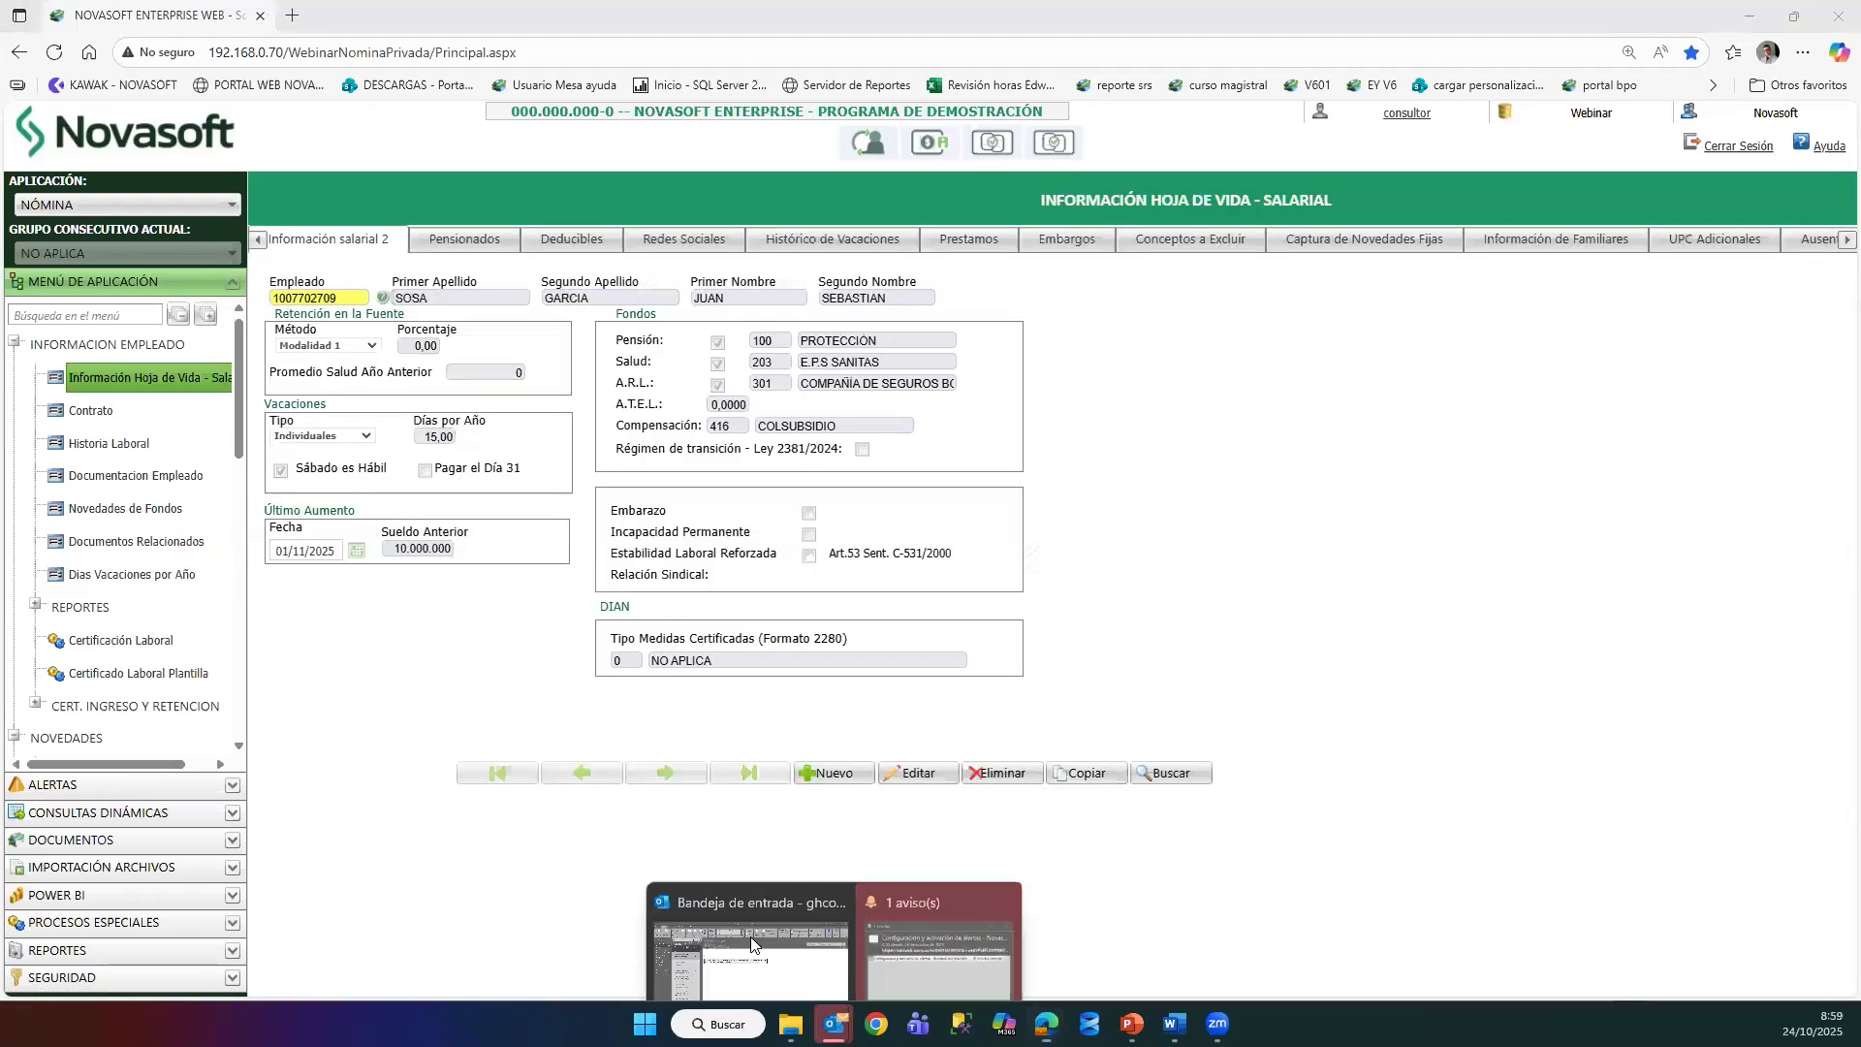
click(754, 939)
click(259, 345)
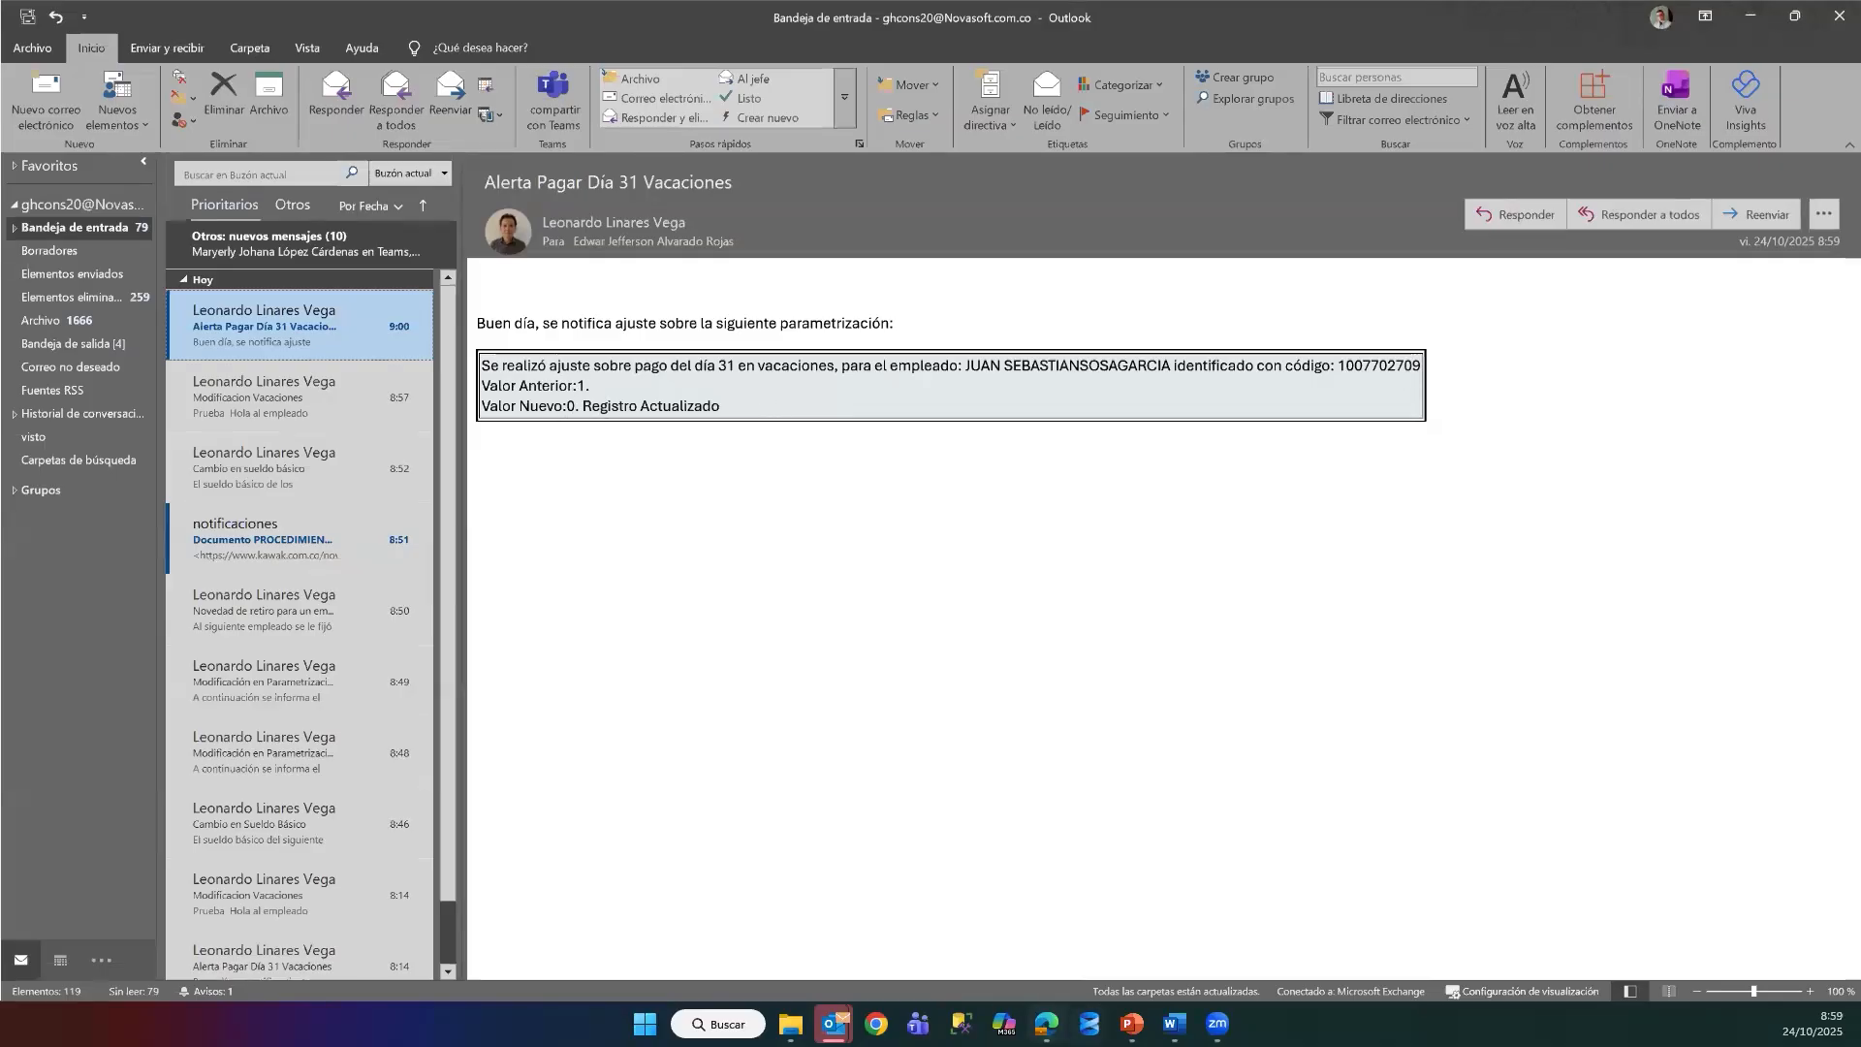
Step: Return to Novasoft's alerts administration, try to open the Retiro de un empleado alert's customization parameters, and dismiss the notice
key(alt+Tab)
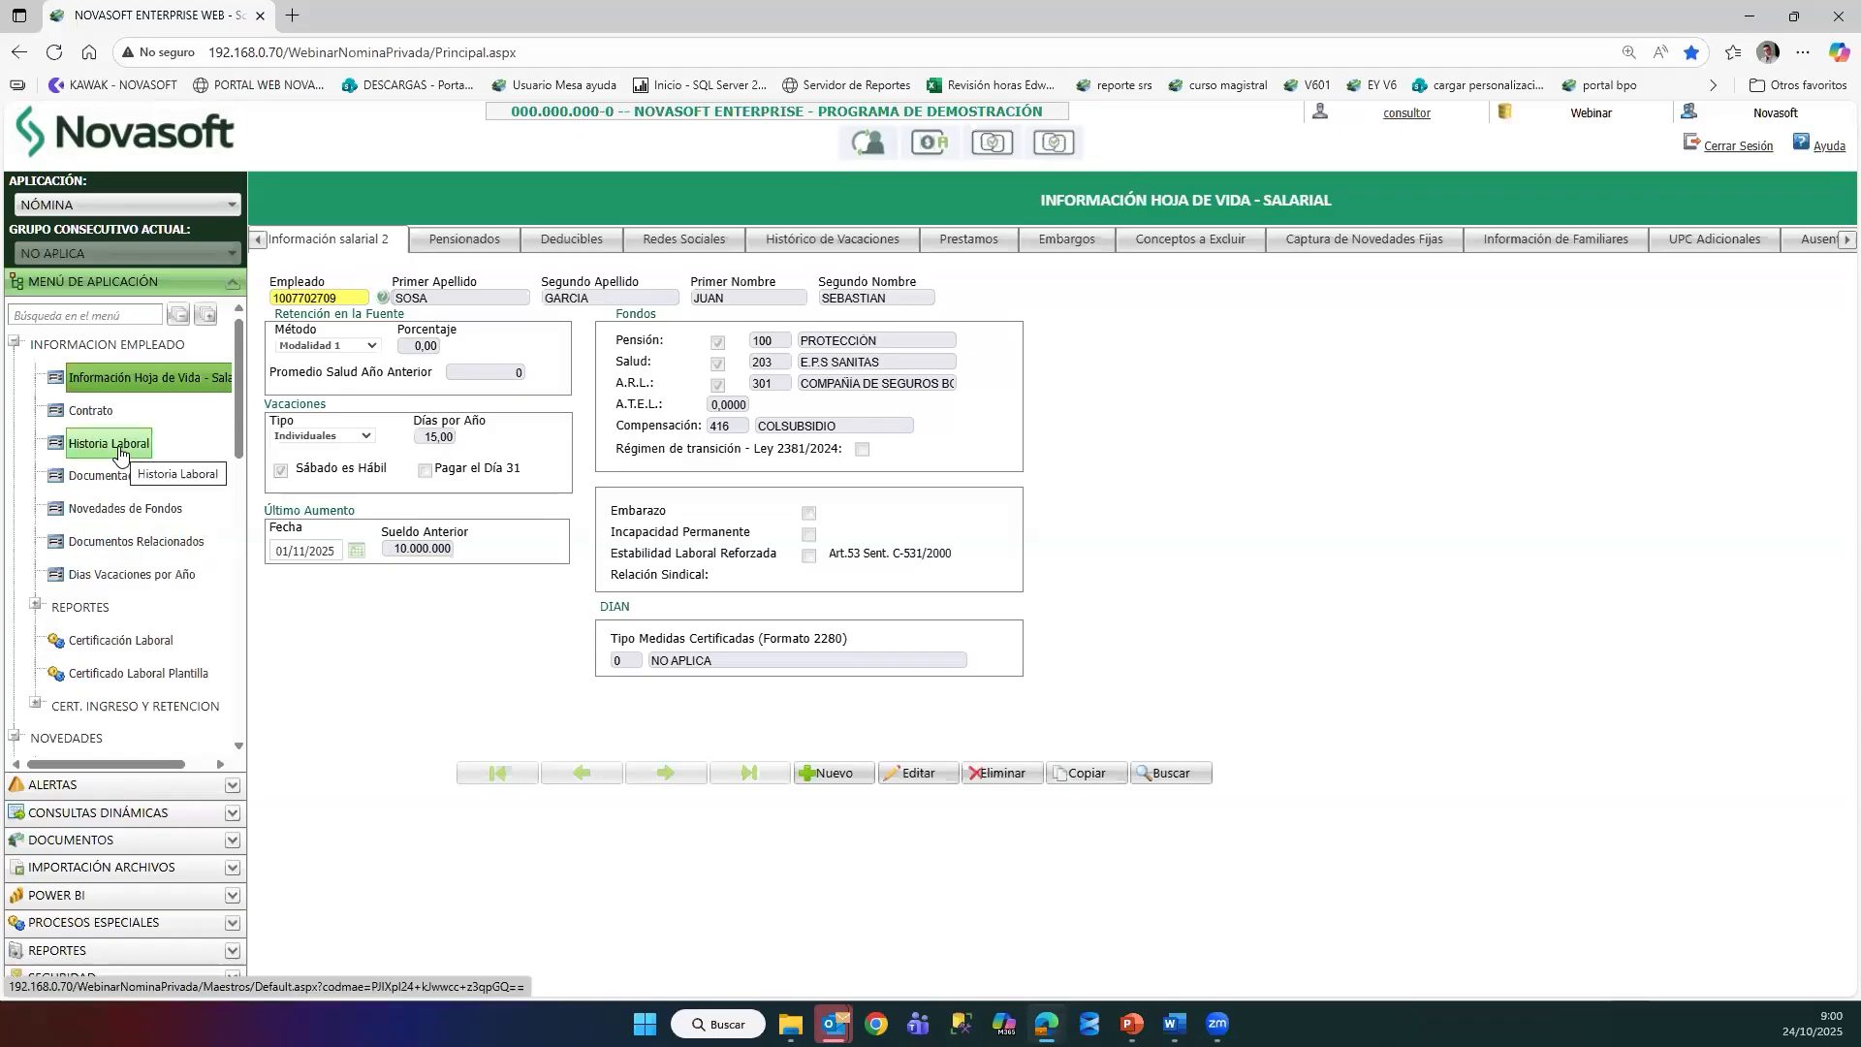
click(78, 784)
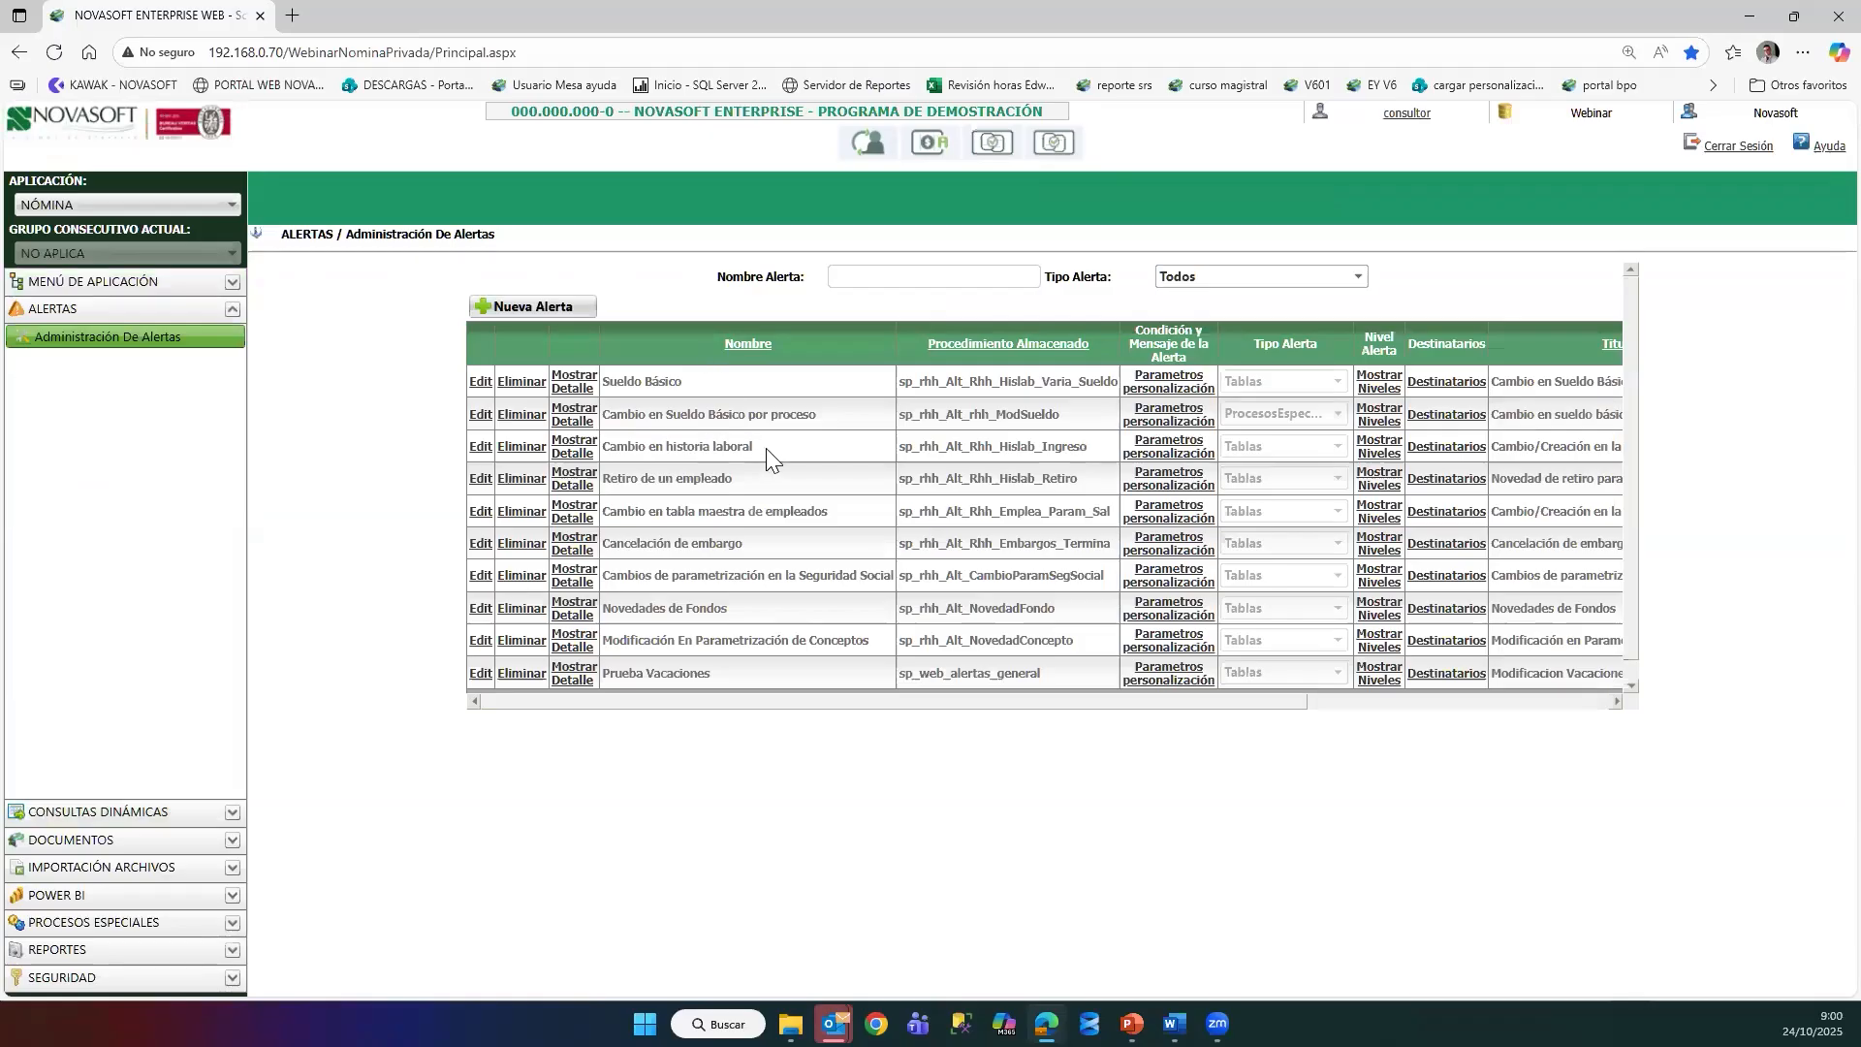
drag(736, 479, 602, 478)
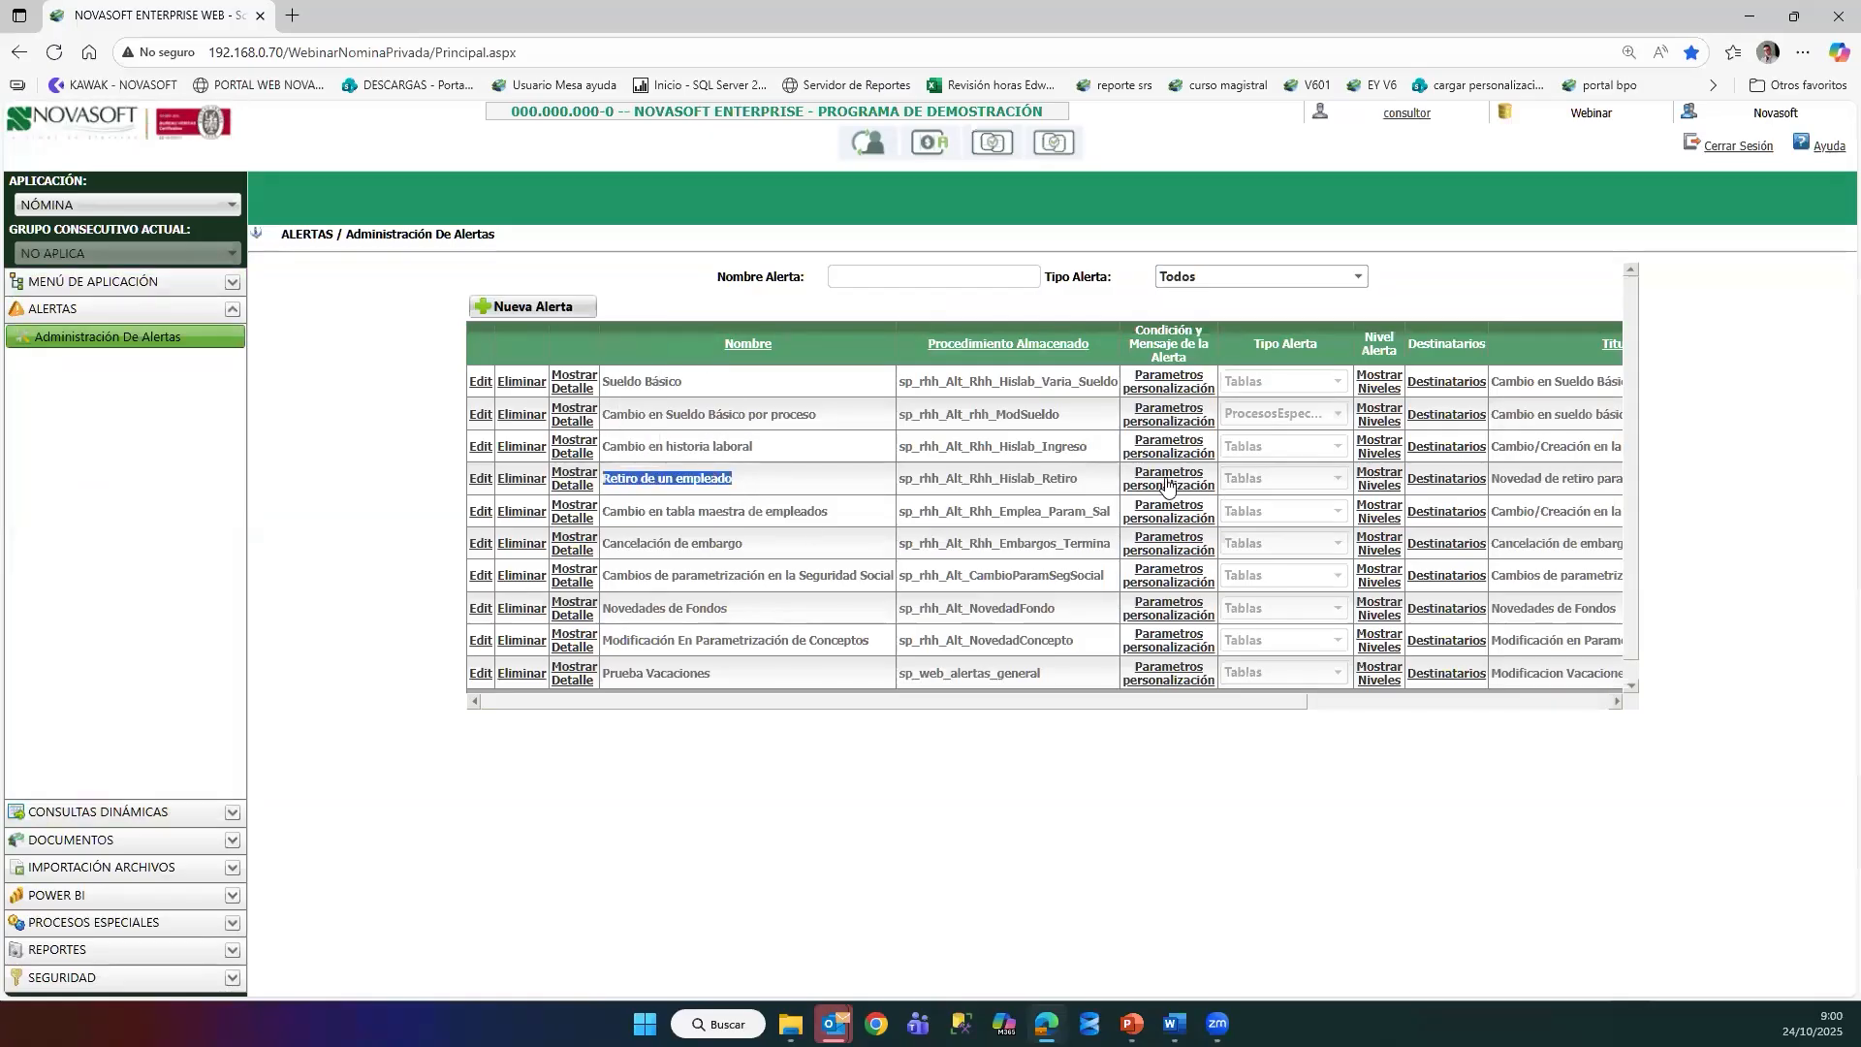
click(1167, 485)
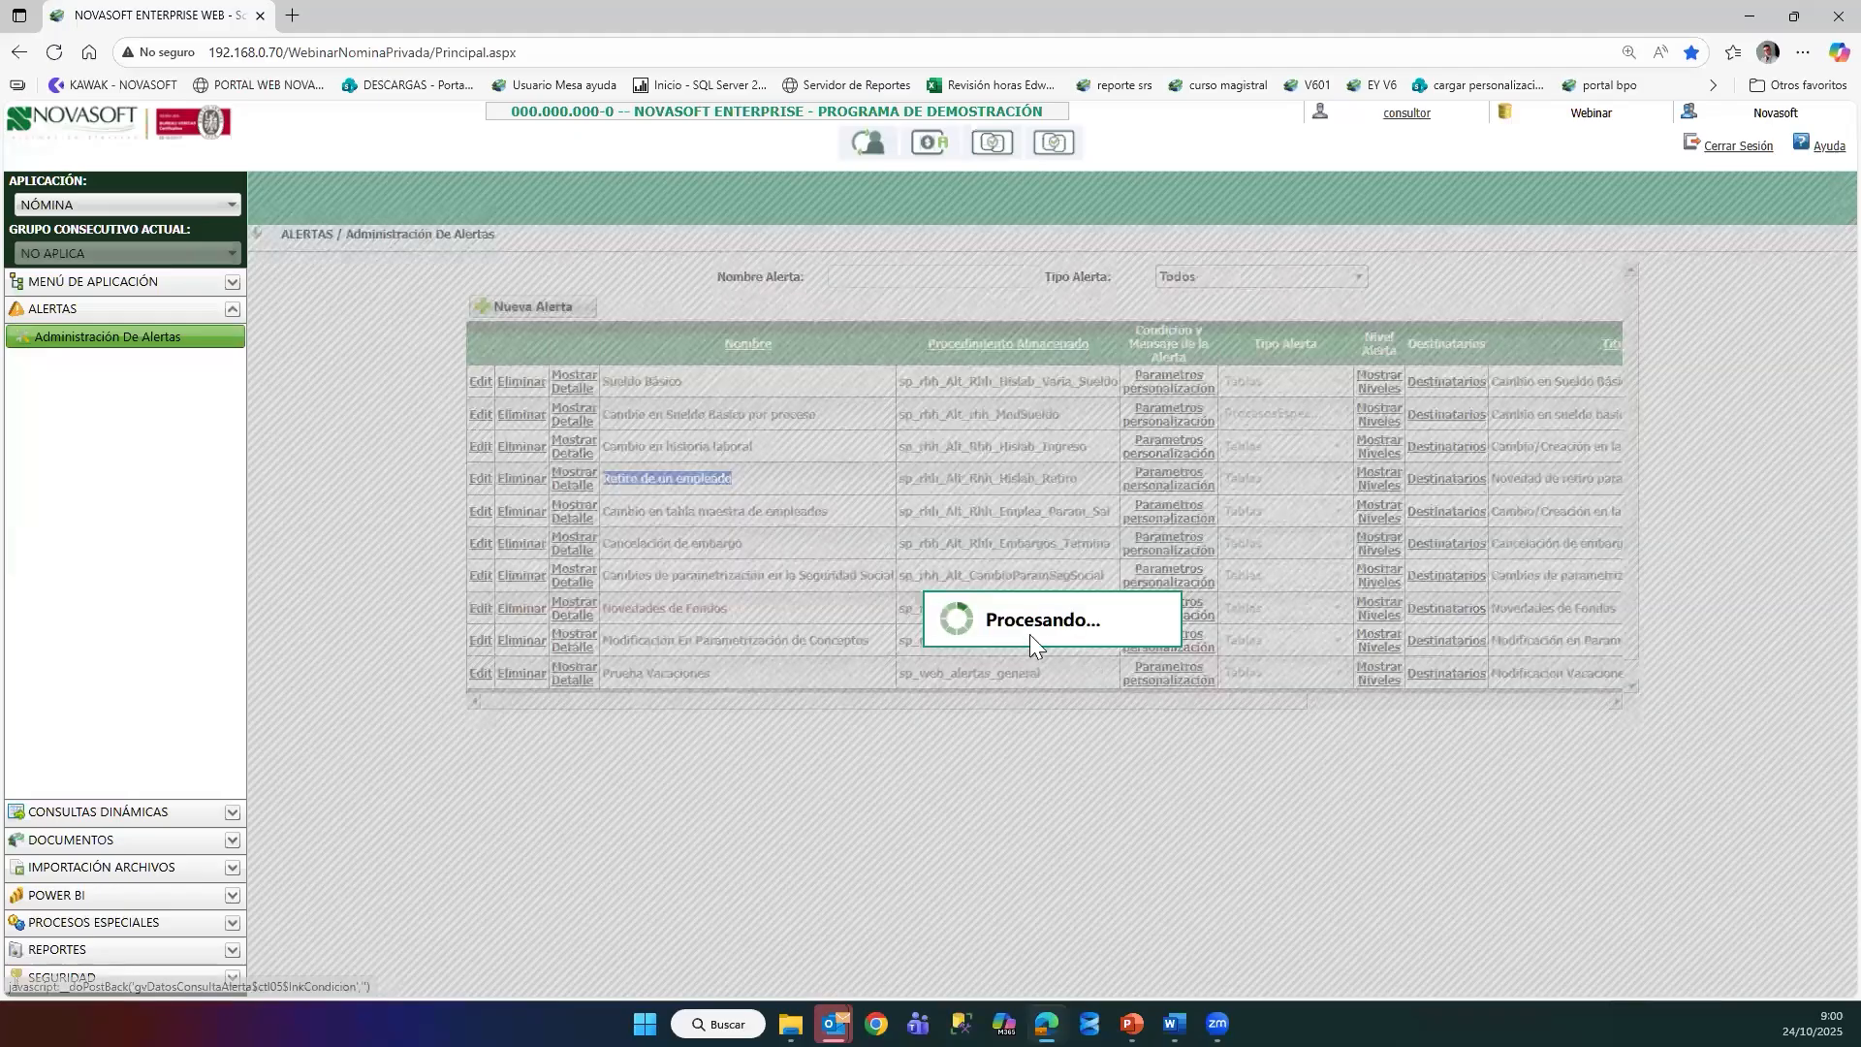
drag(1029, 634, 976, 623)
click(979, 630)
drag(1158, 635, 1029, 634)
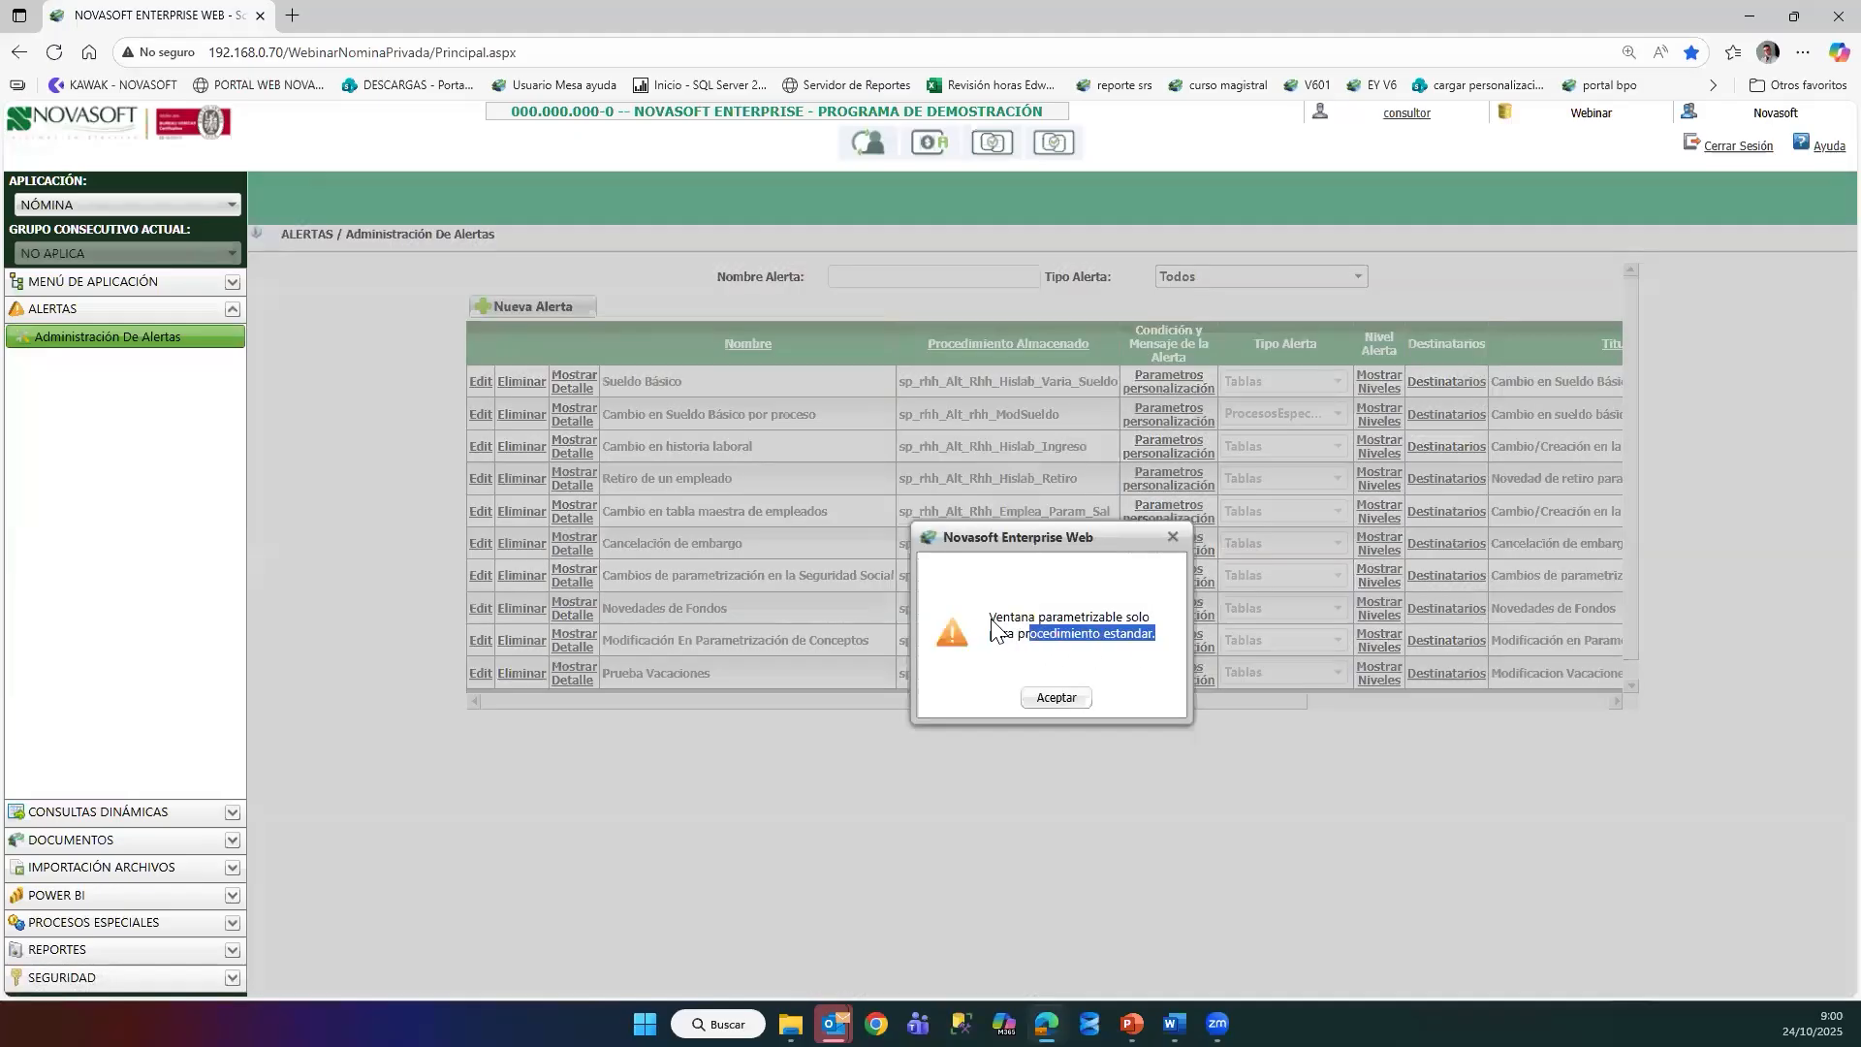
triple_click(979, 669)
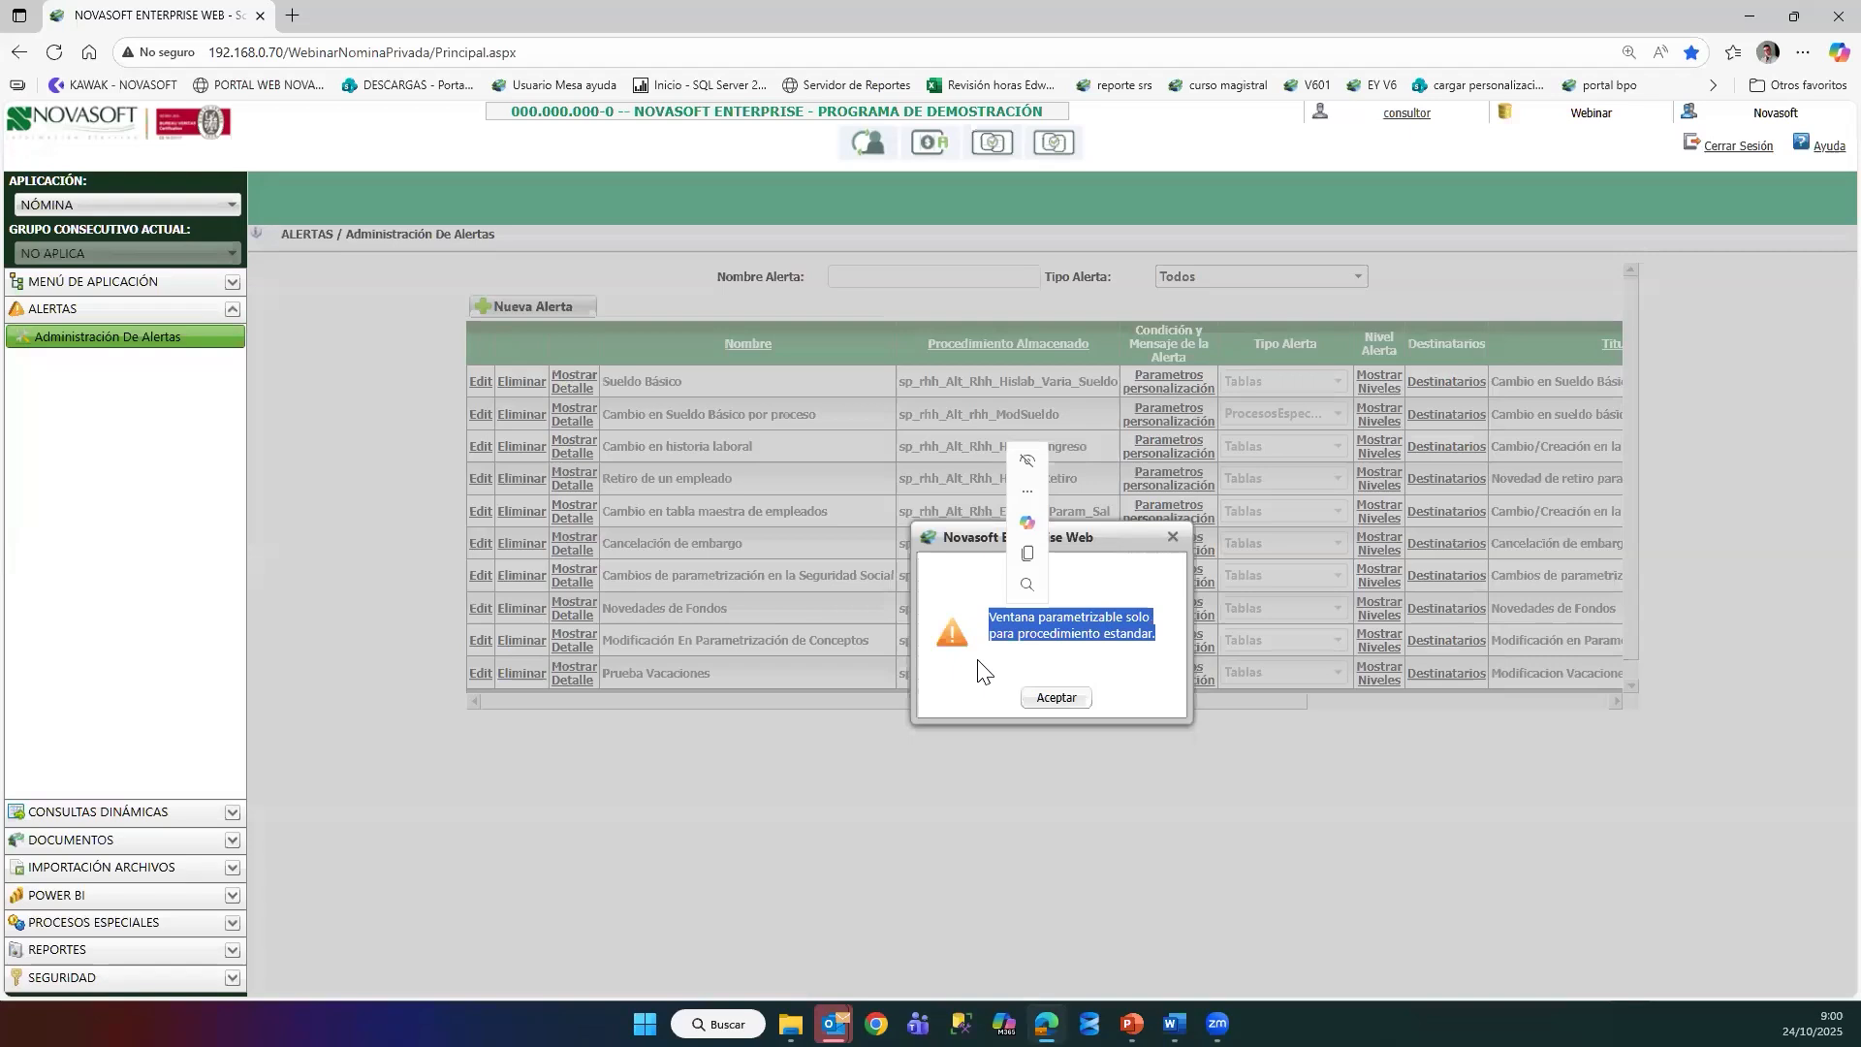
click(1057, 698)
scroll(583, 318, up, 1)
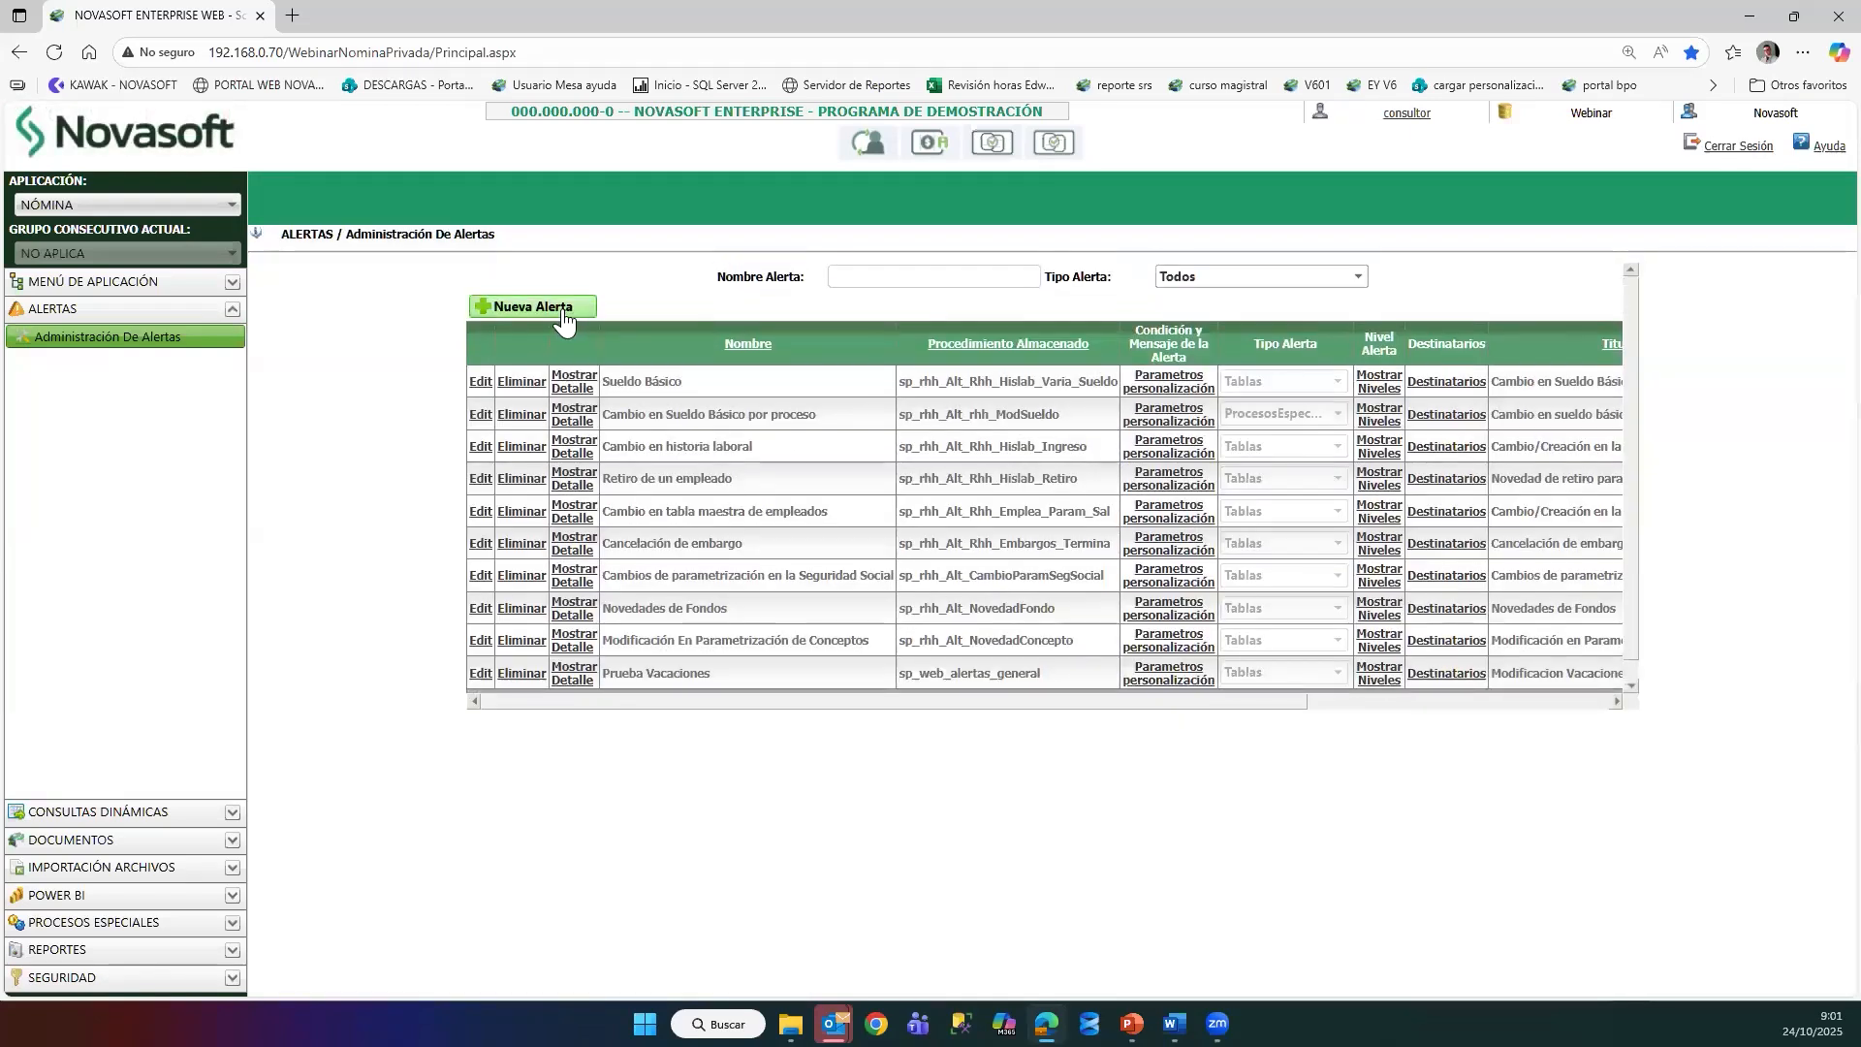
Step: Open the new alert form to view its fields, leave it without inserting an alert, and look over the alerts list
click(562, 308)
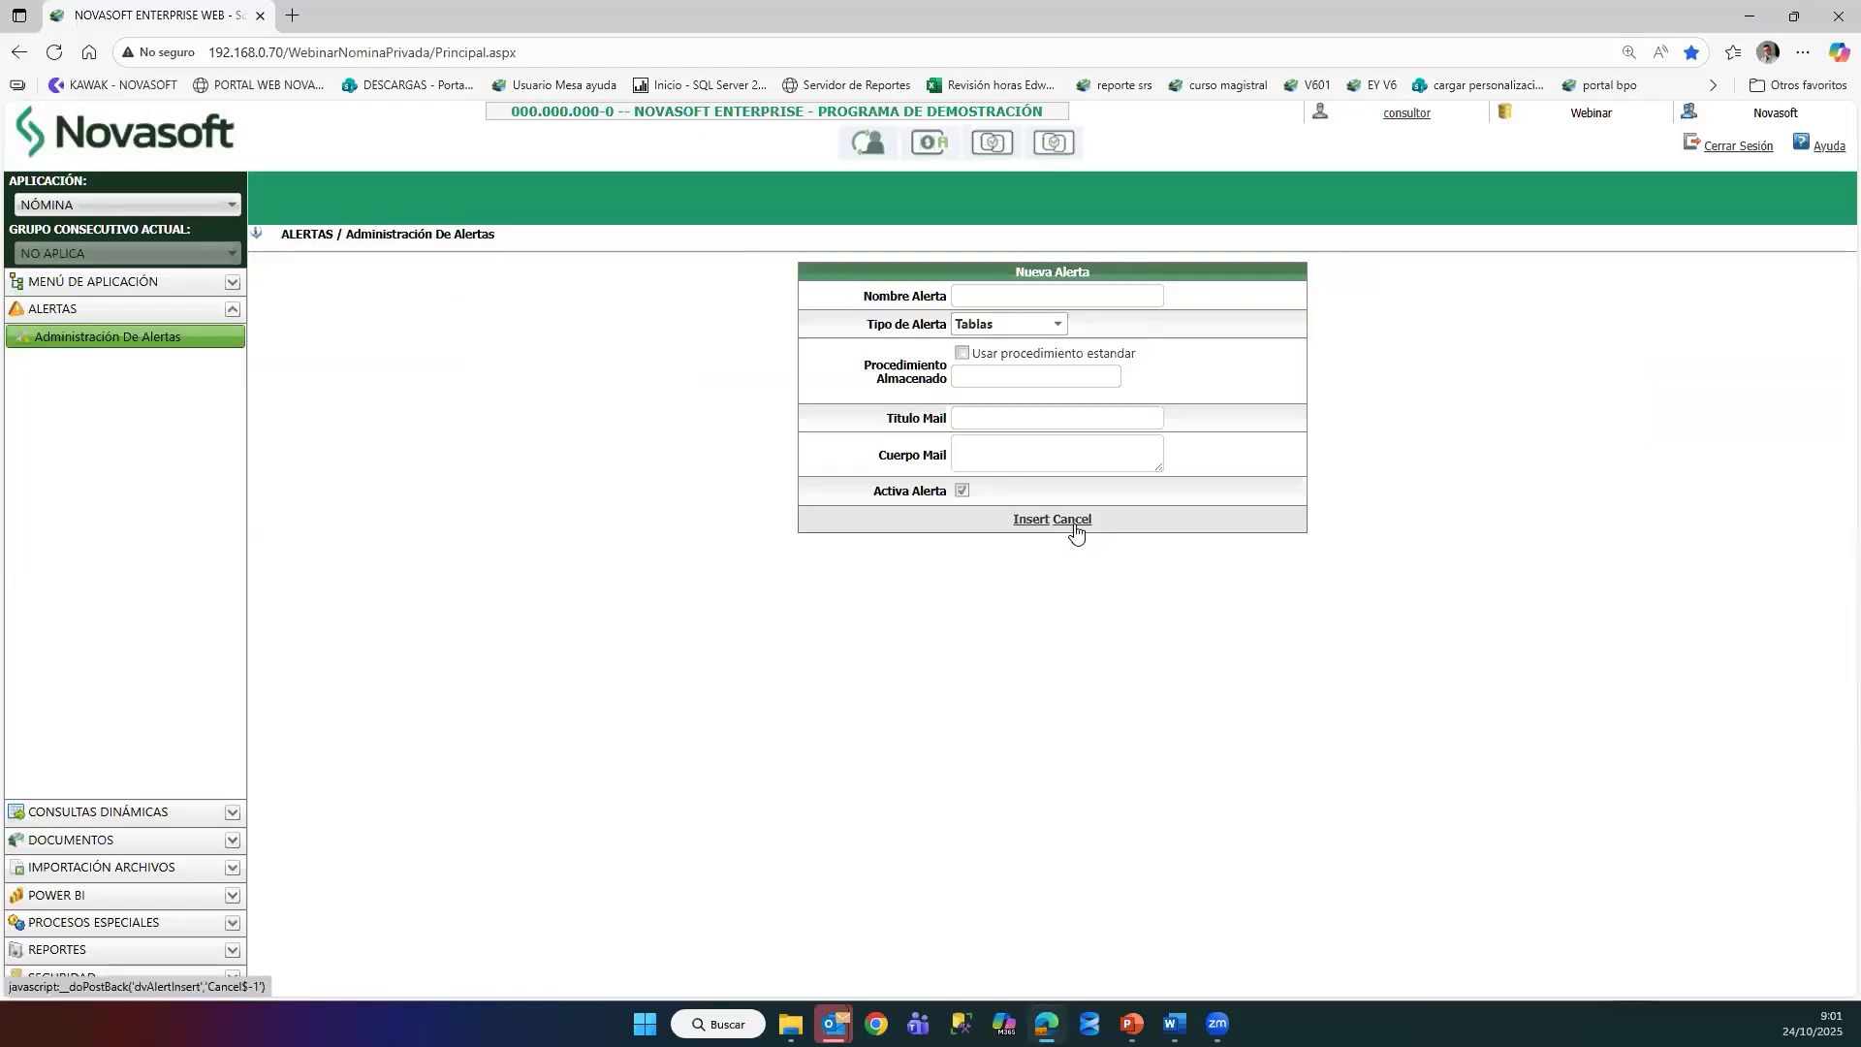
click(1073, 520)
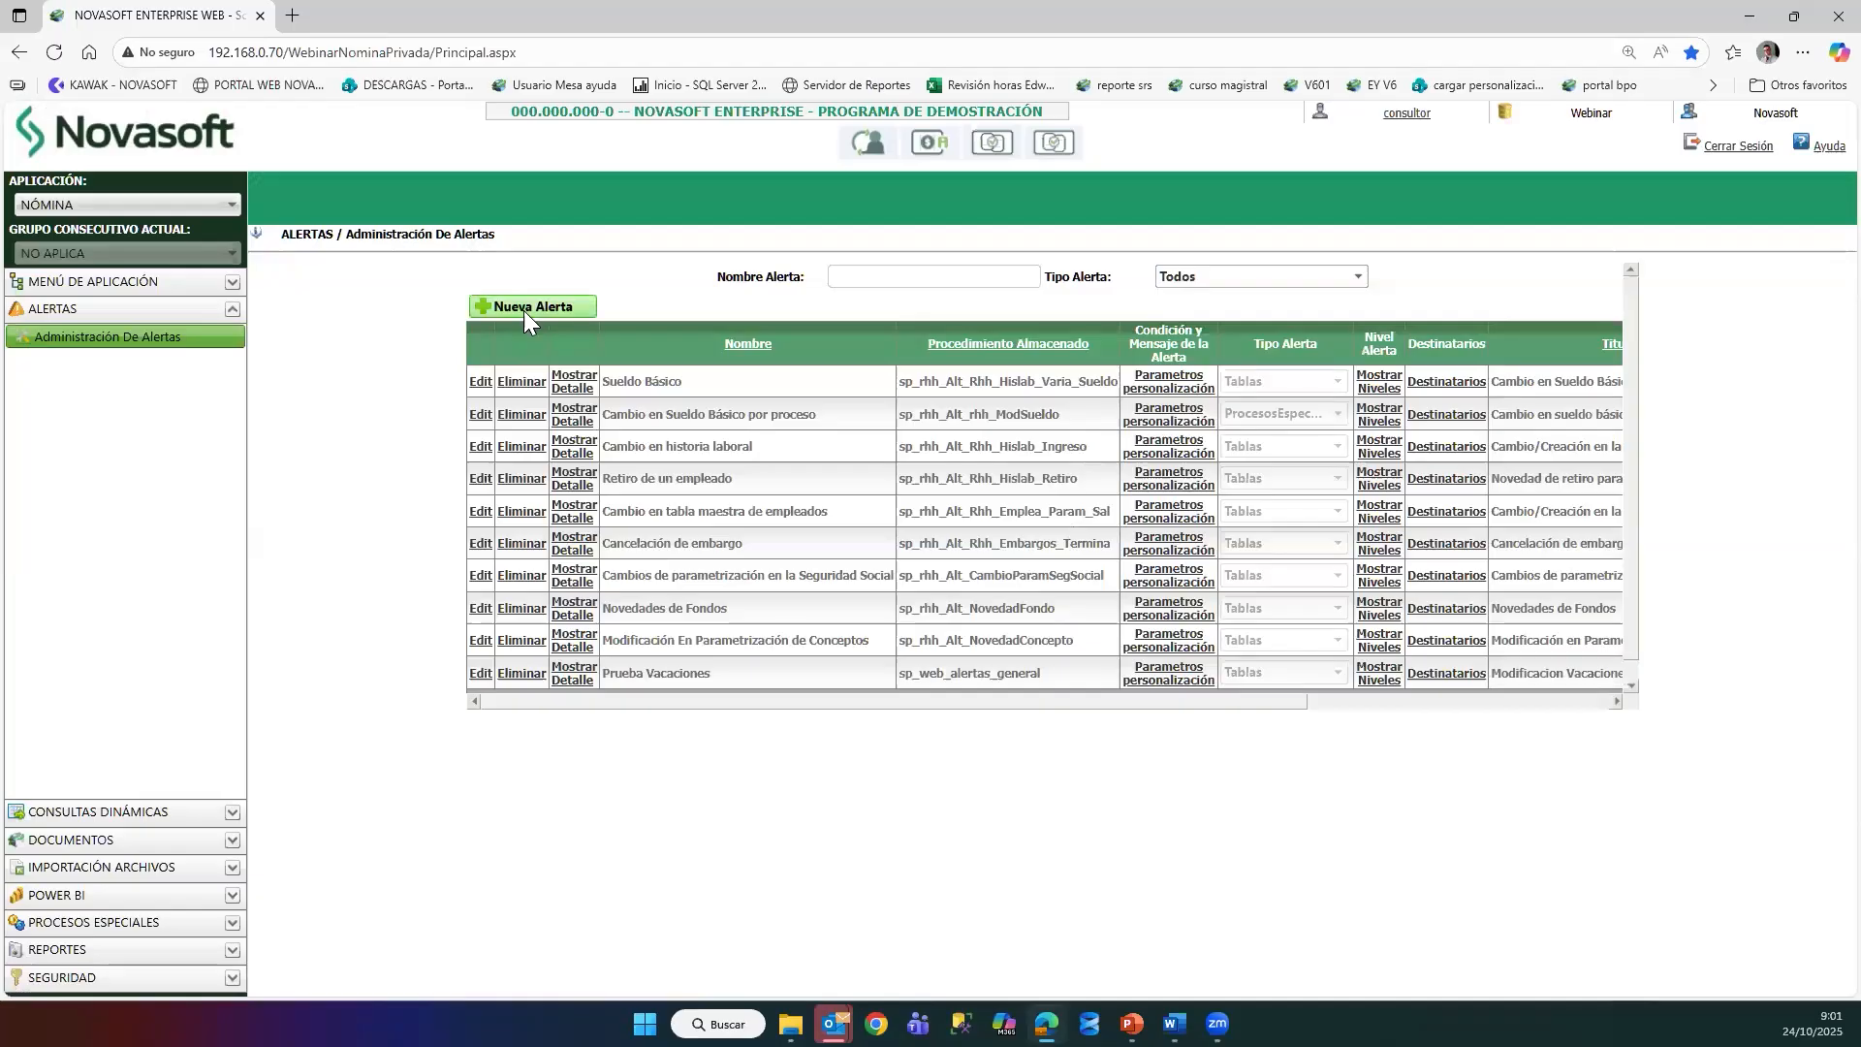
click(523, 309)
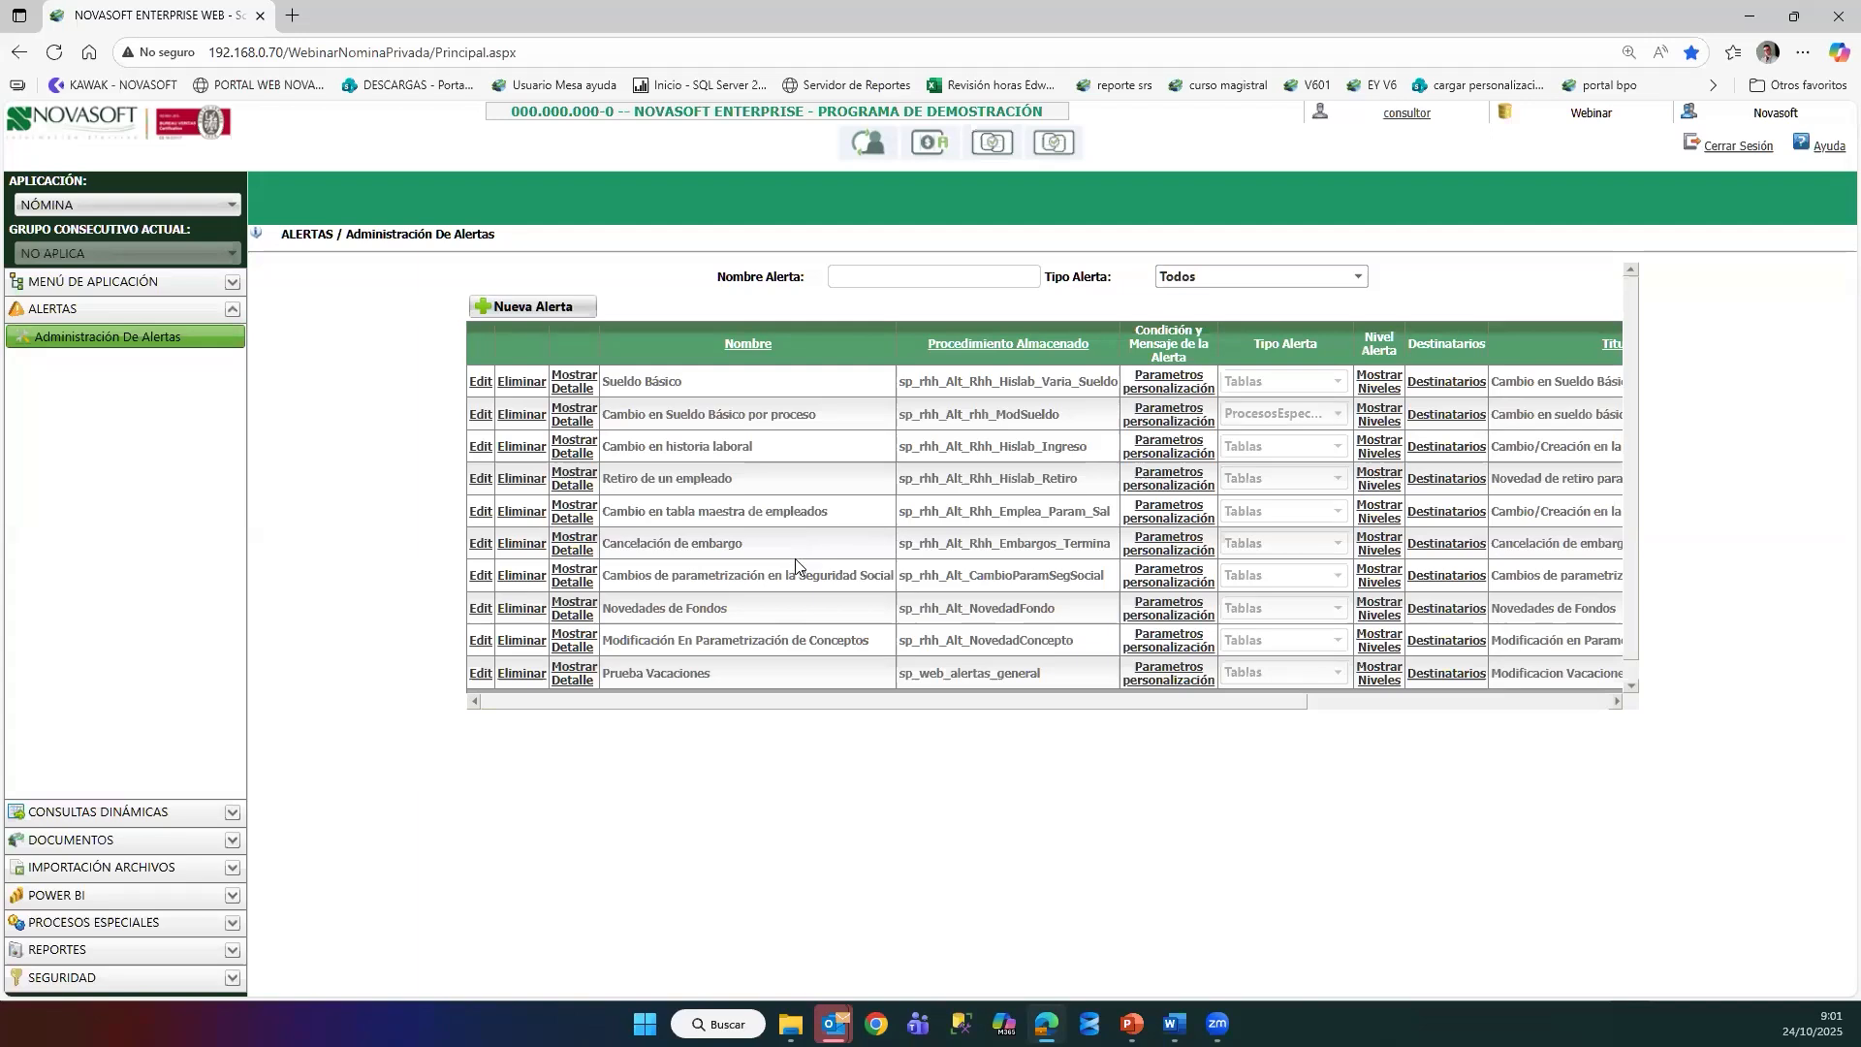
scroll(786, 571, down, 1)
scroll(785, 571, up, 1)
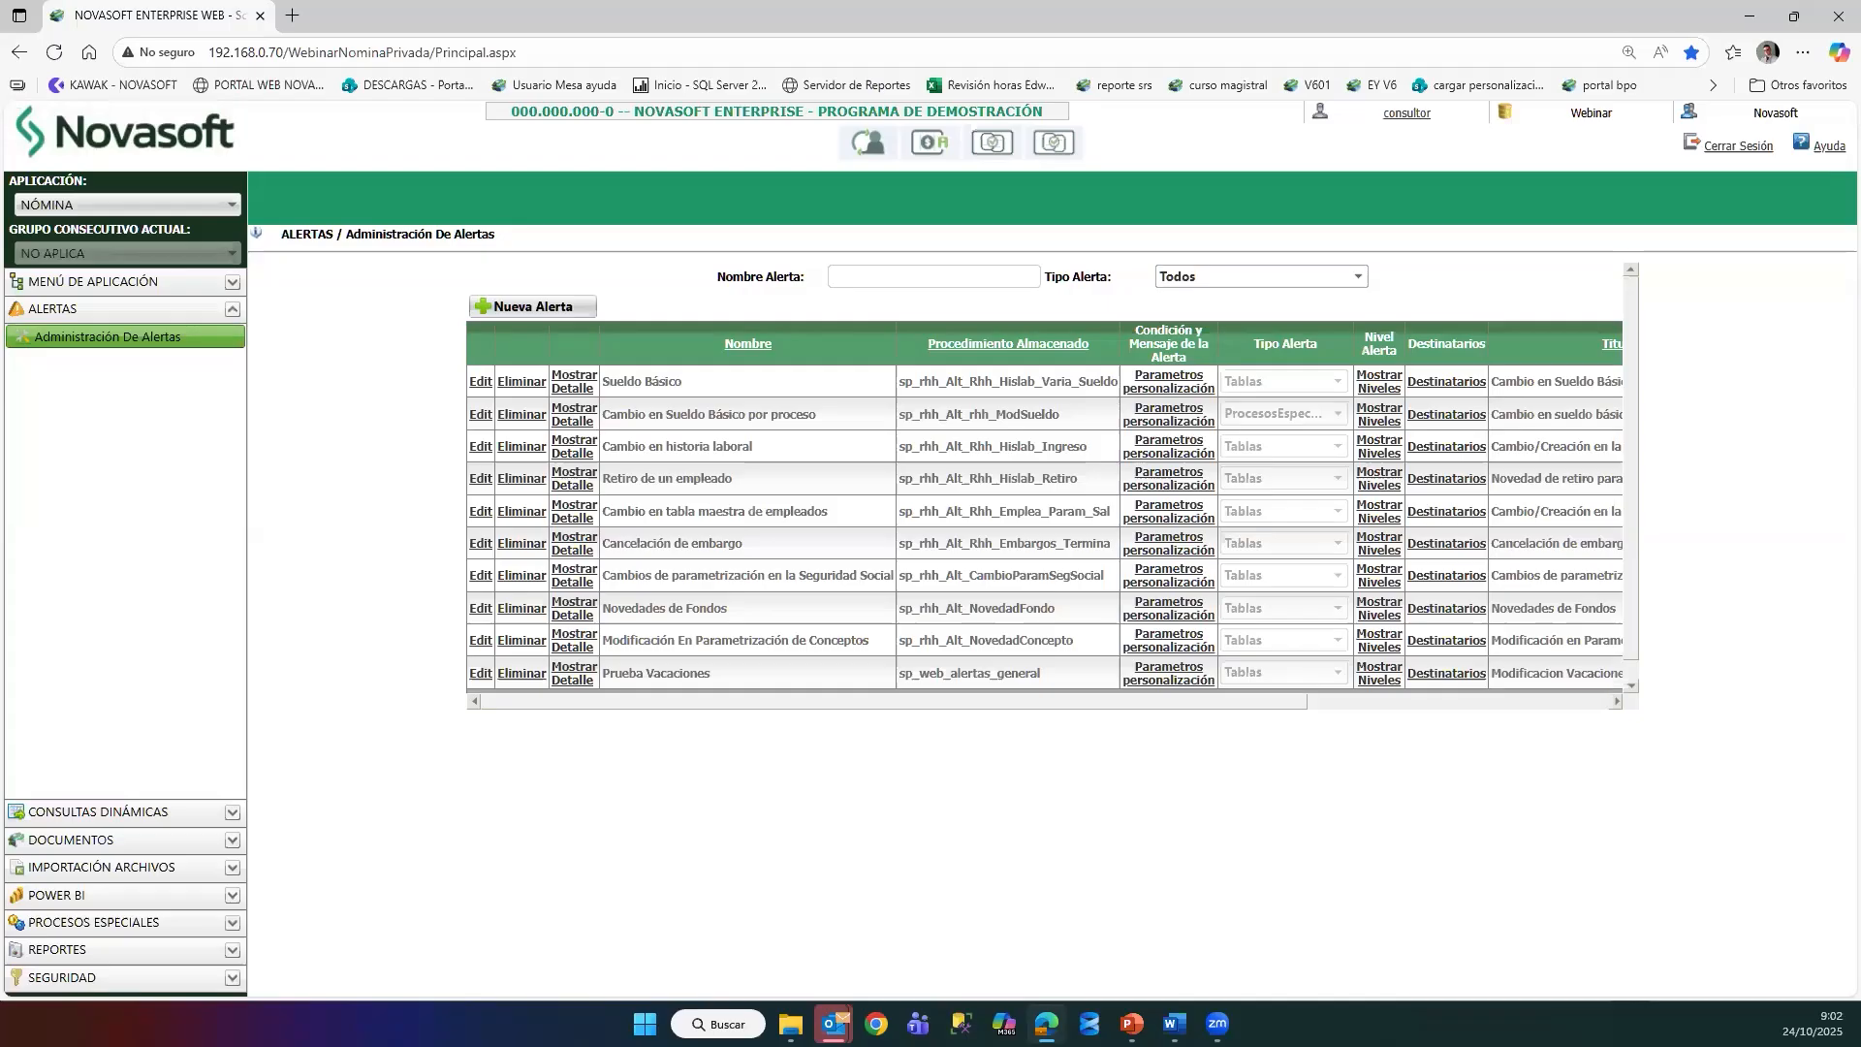
Step: Switch to Outlook and check the sender and recipient of the Alerta Pagar Día 31 Vacaciones e-mail
mouse_move(834, 1020)
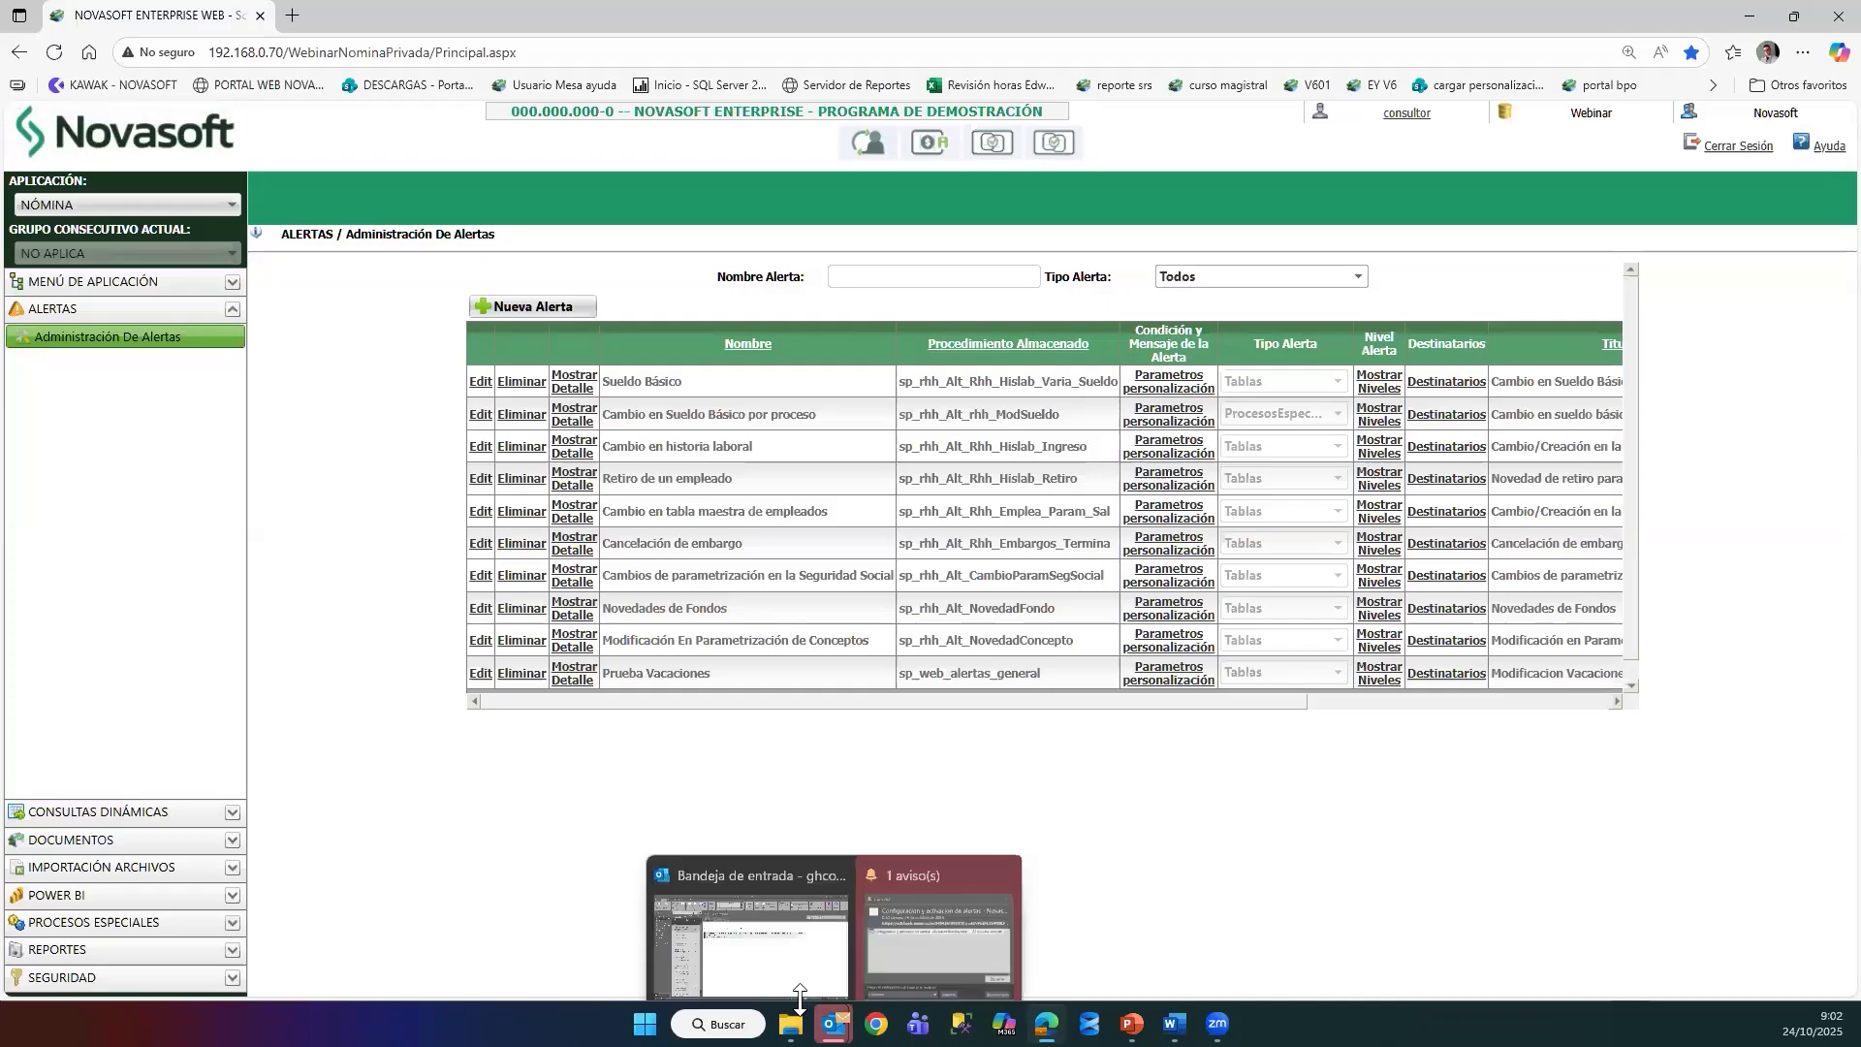
click(754, 916)
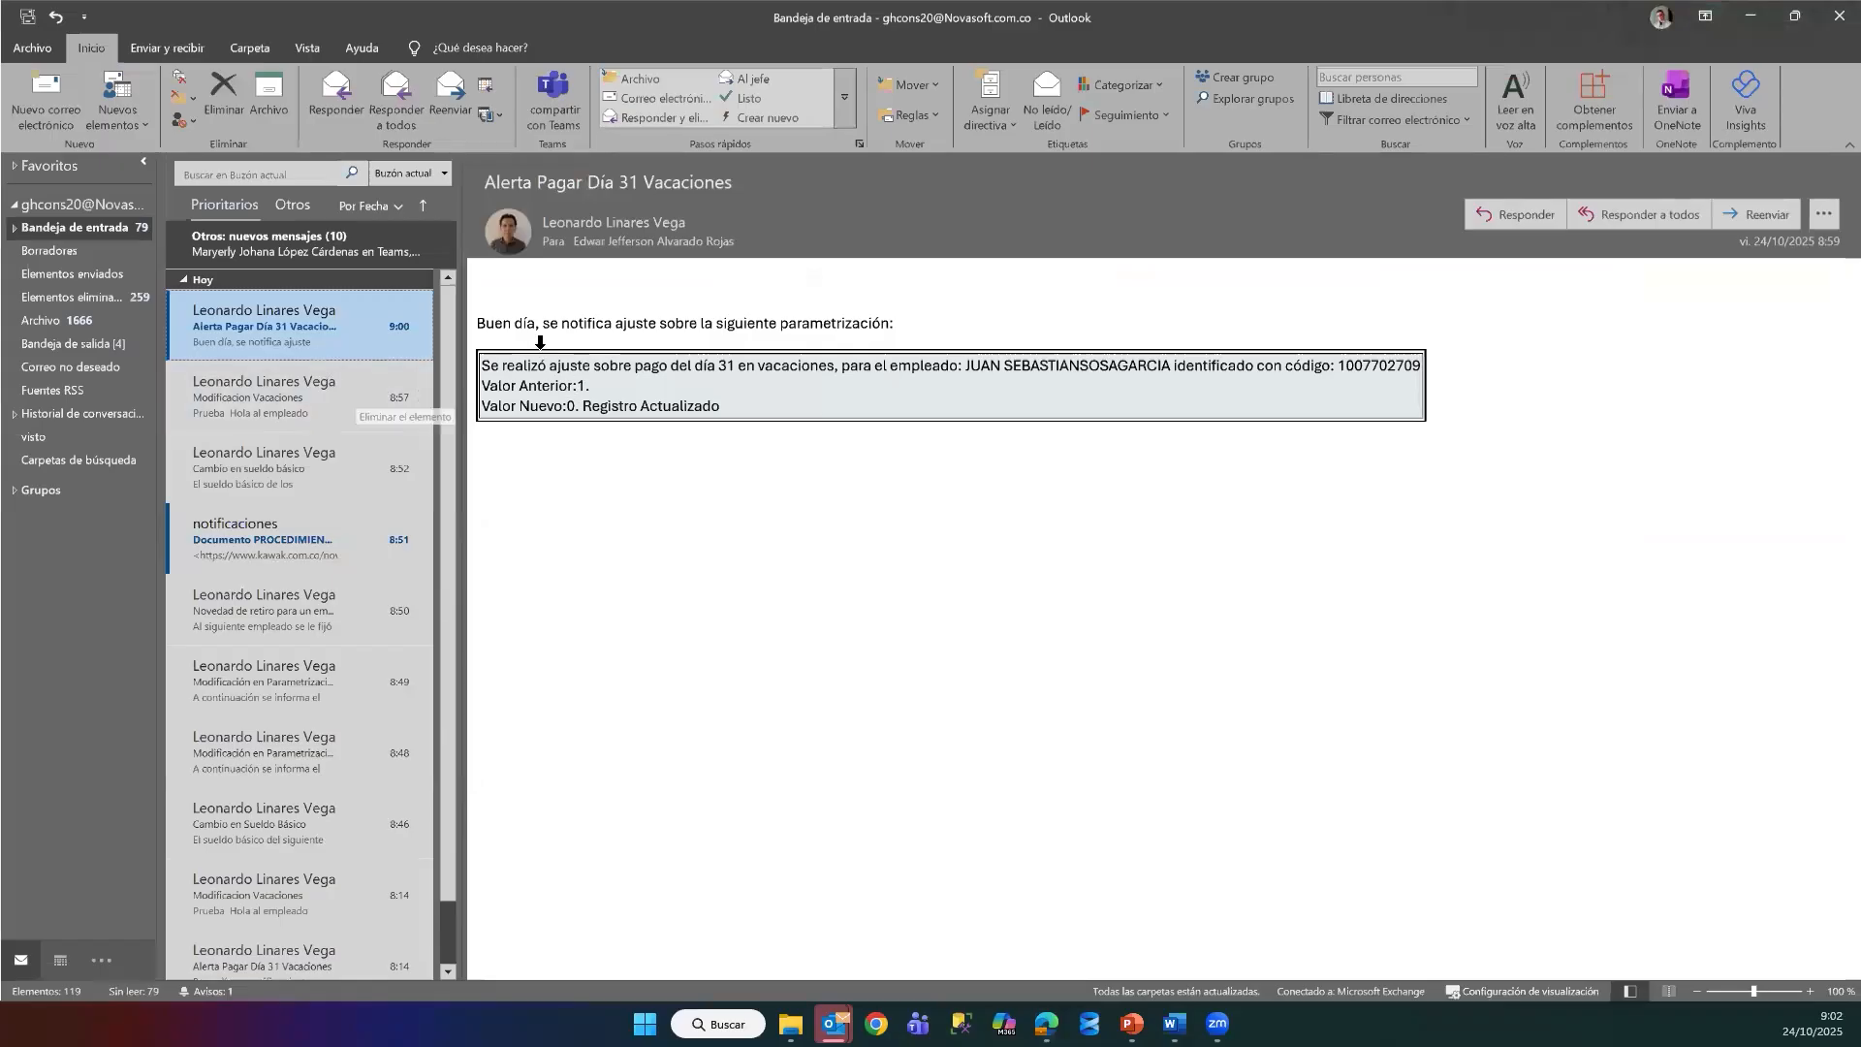
click(548, 226)
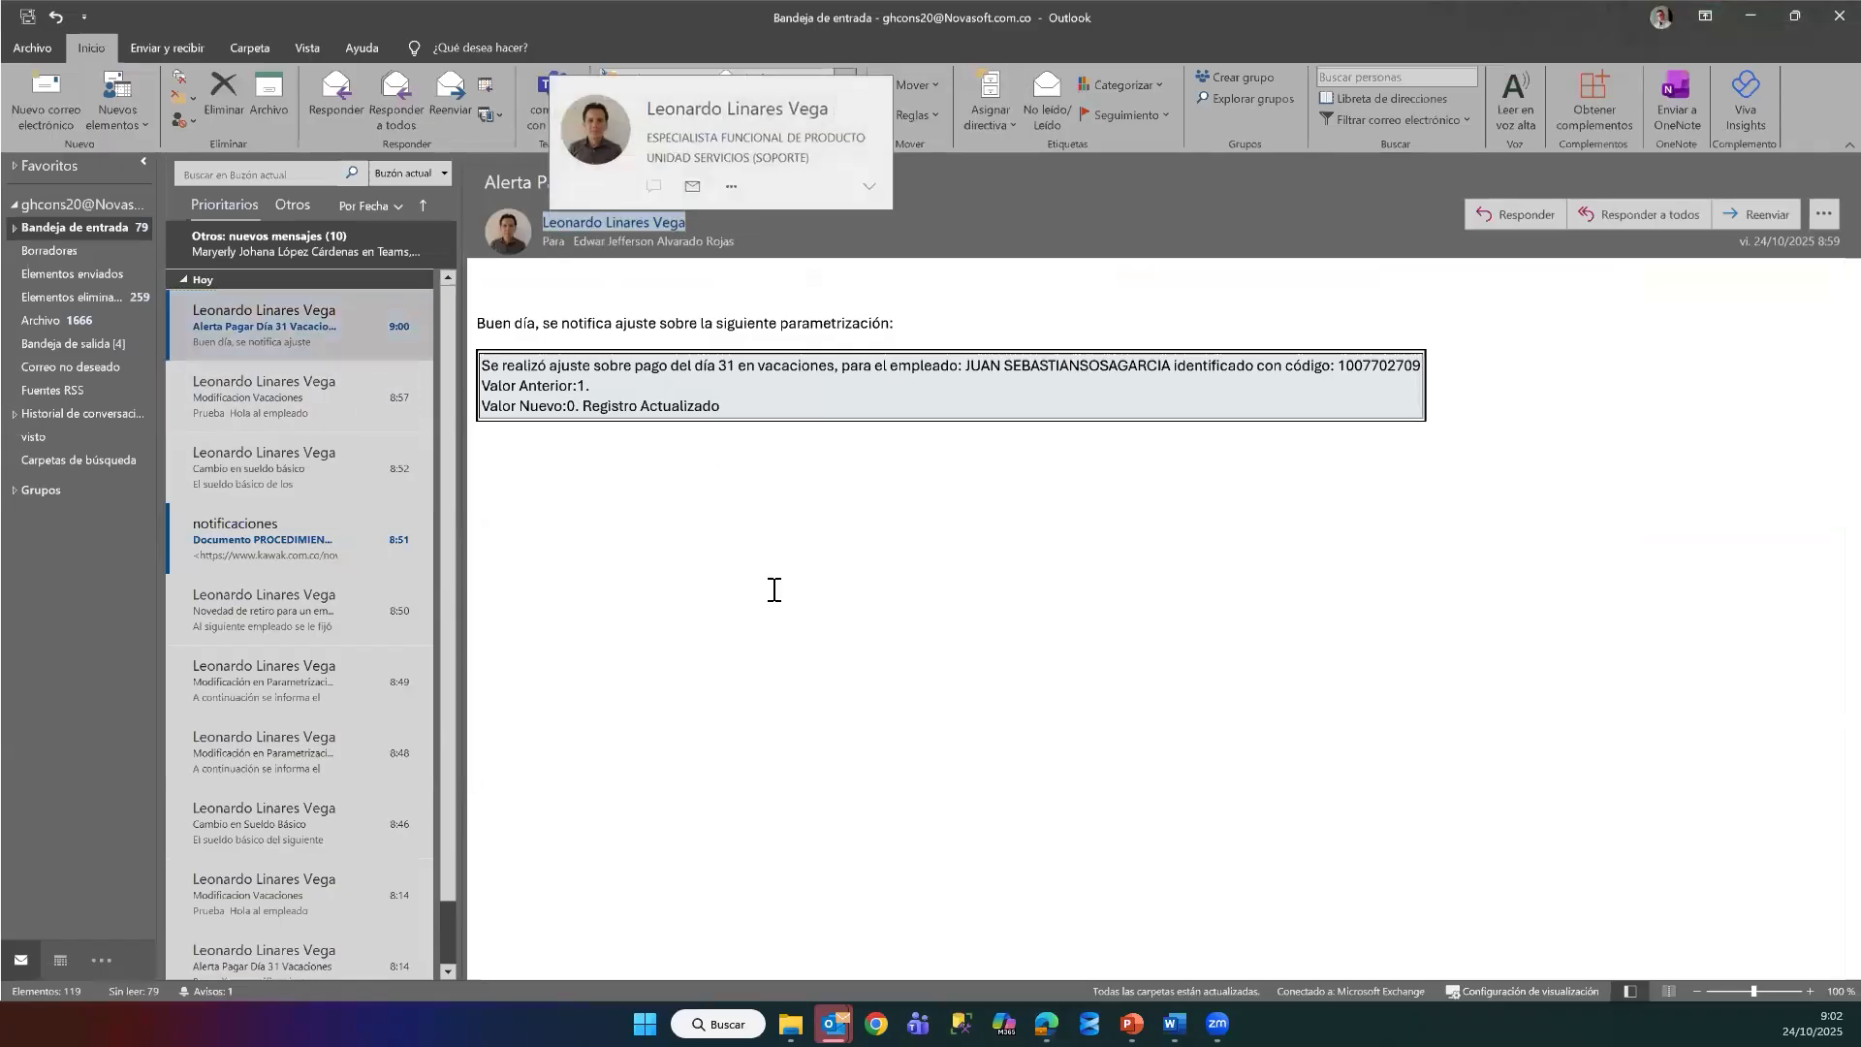
click(729, 240)
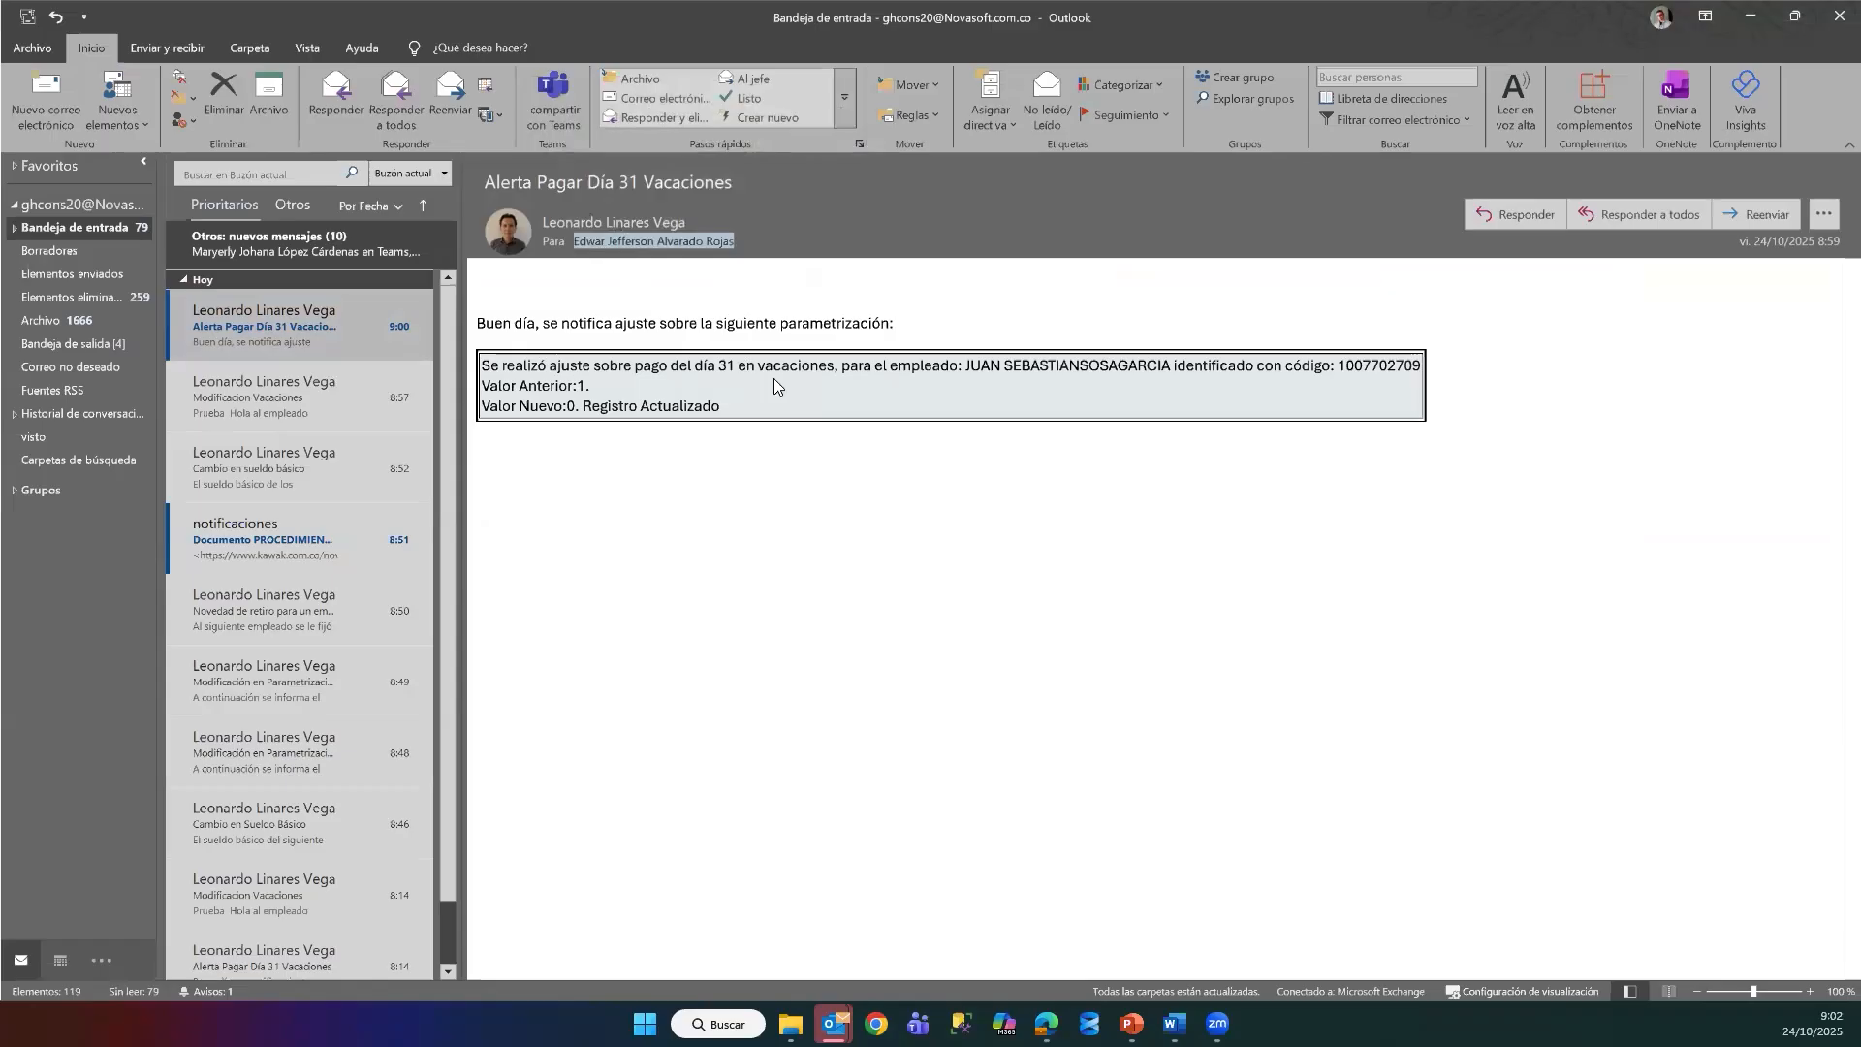
Step: Return to Novasoft and remove the second recipient from the Cambio en Sueldo Básico por proceso alert
key(alt+Tab)
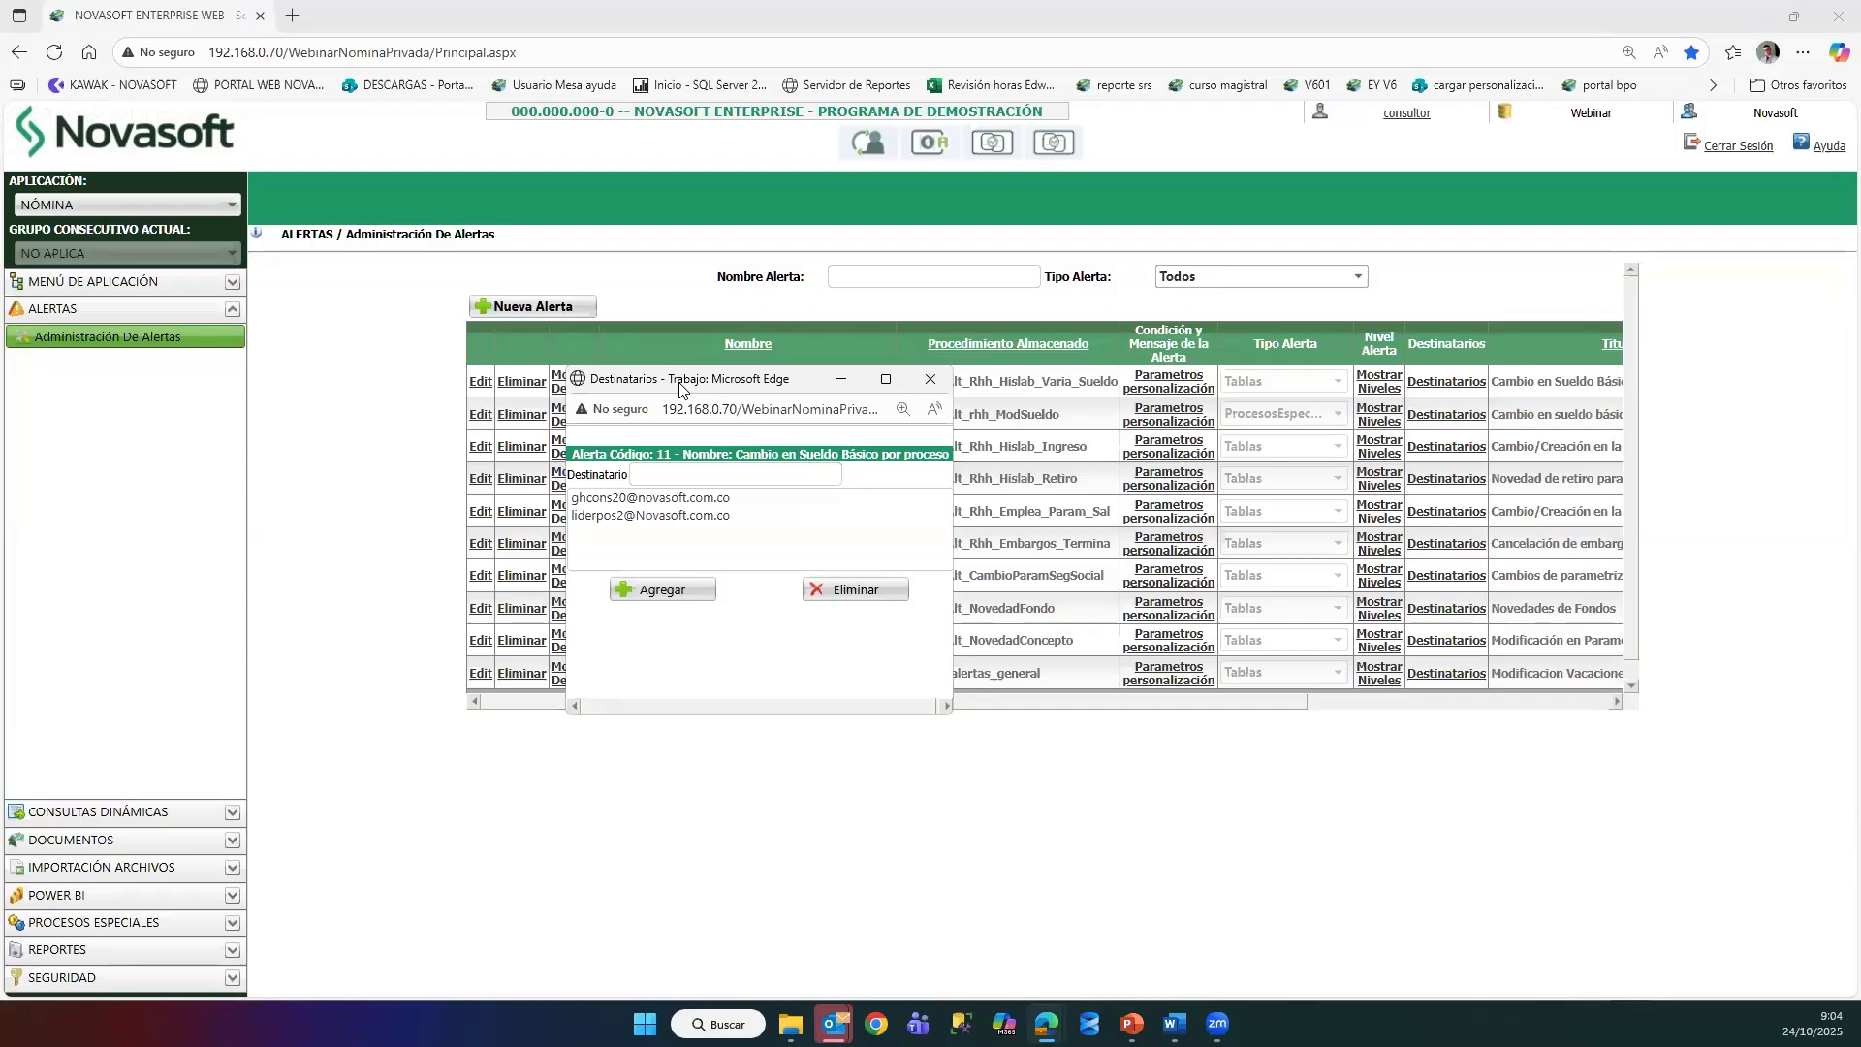
drag(681, 389, 1153, 455)
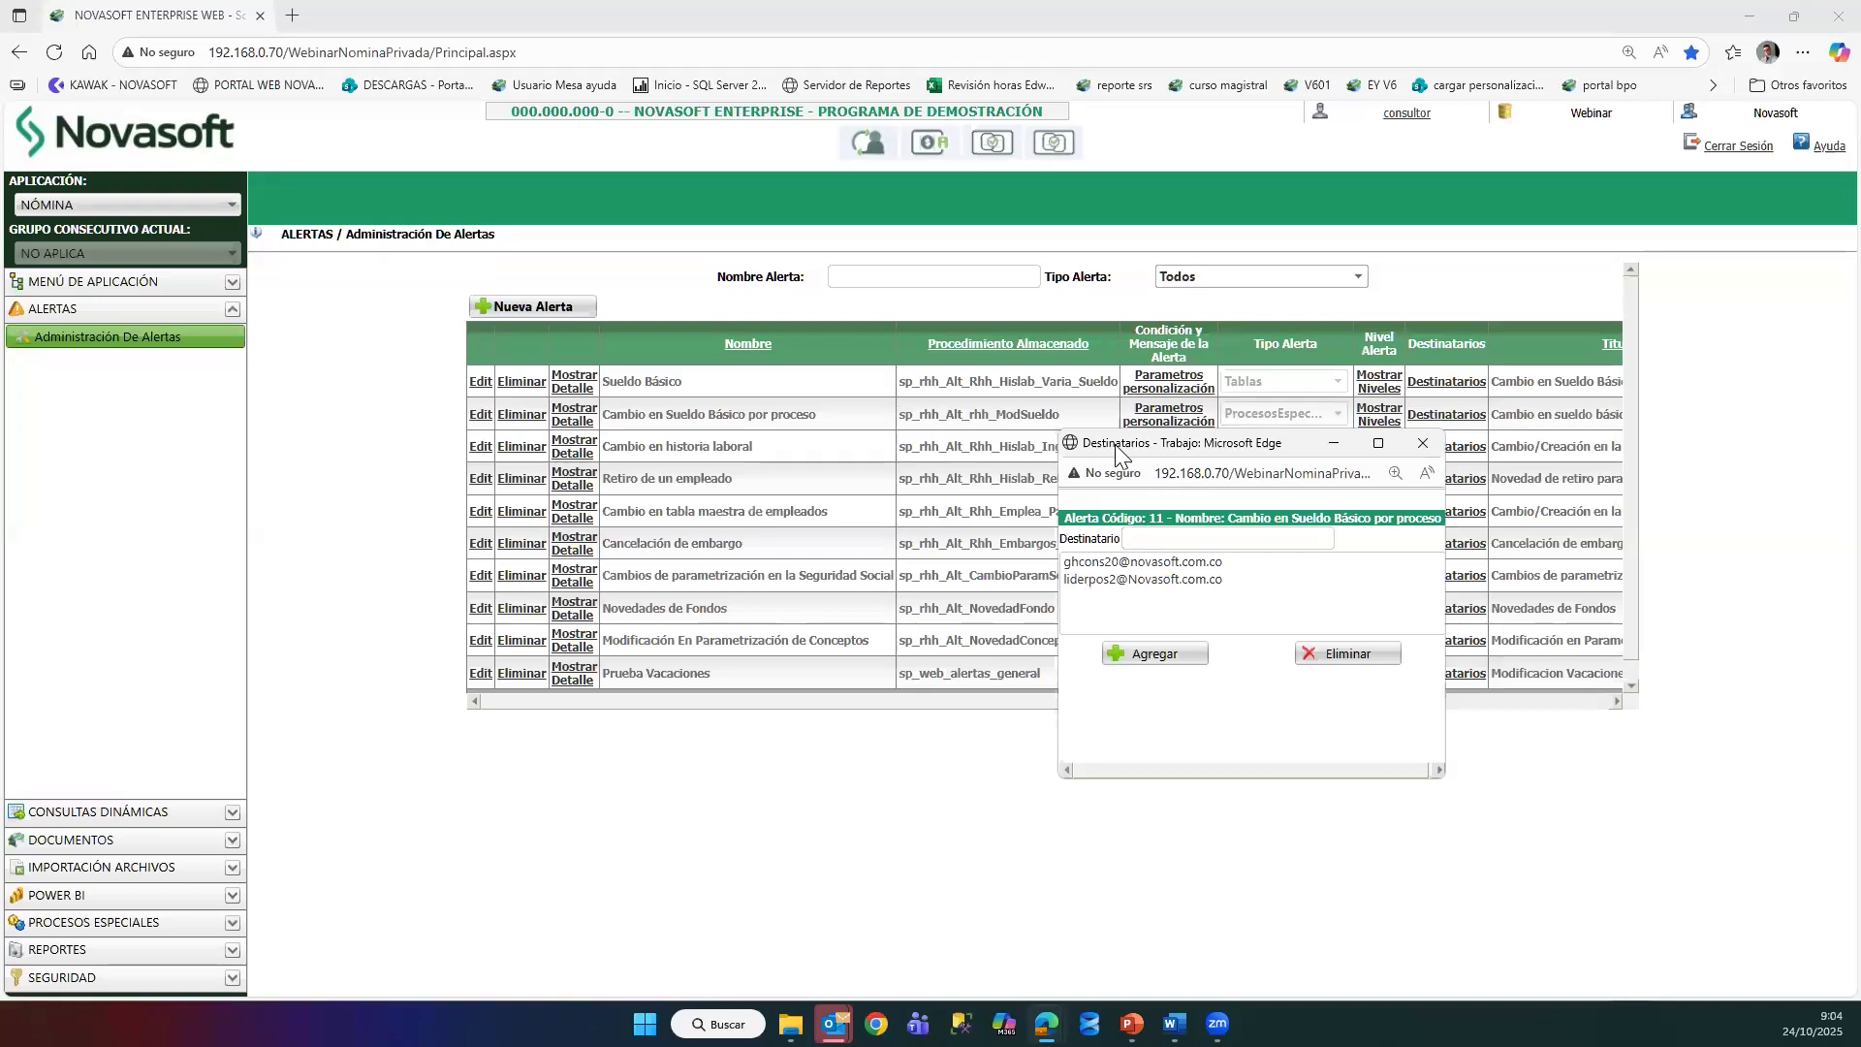
drag(1113, 451, 1049, 460)
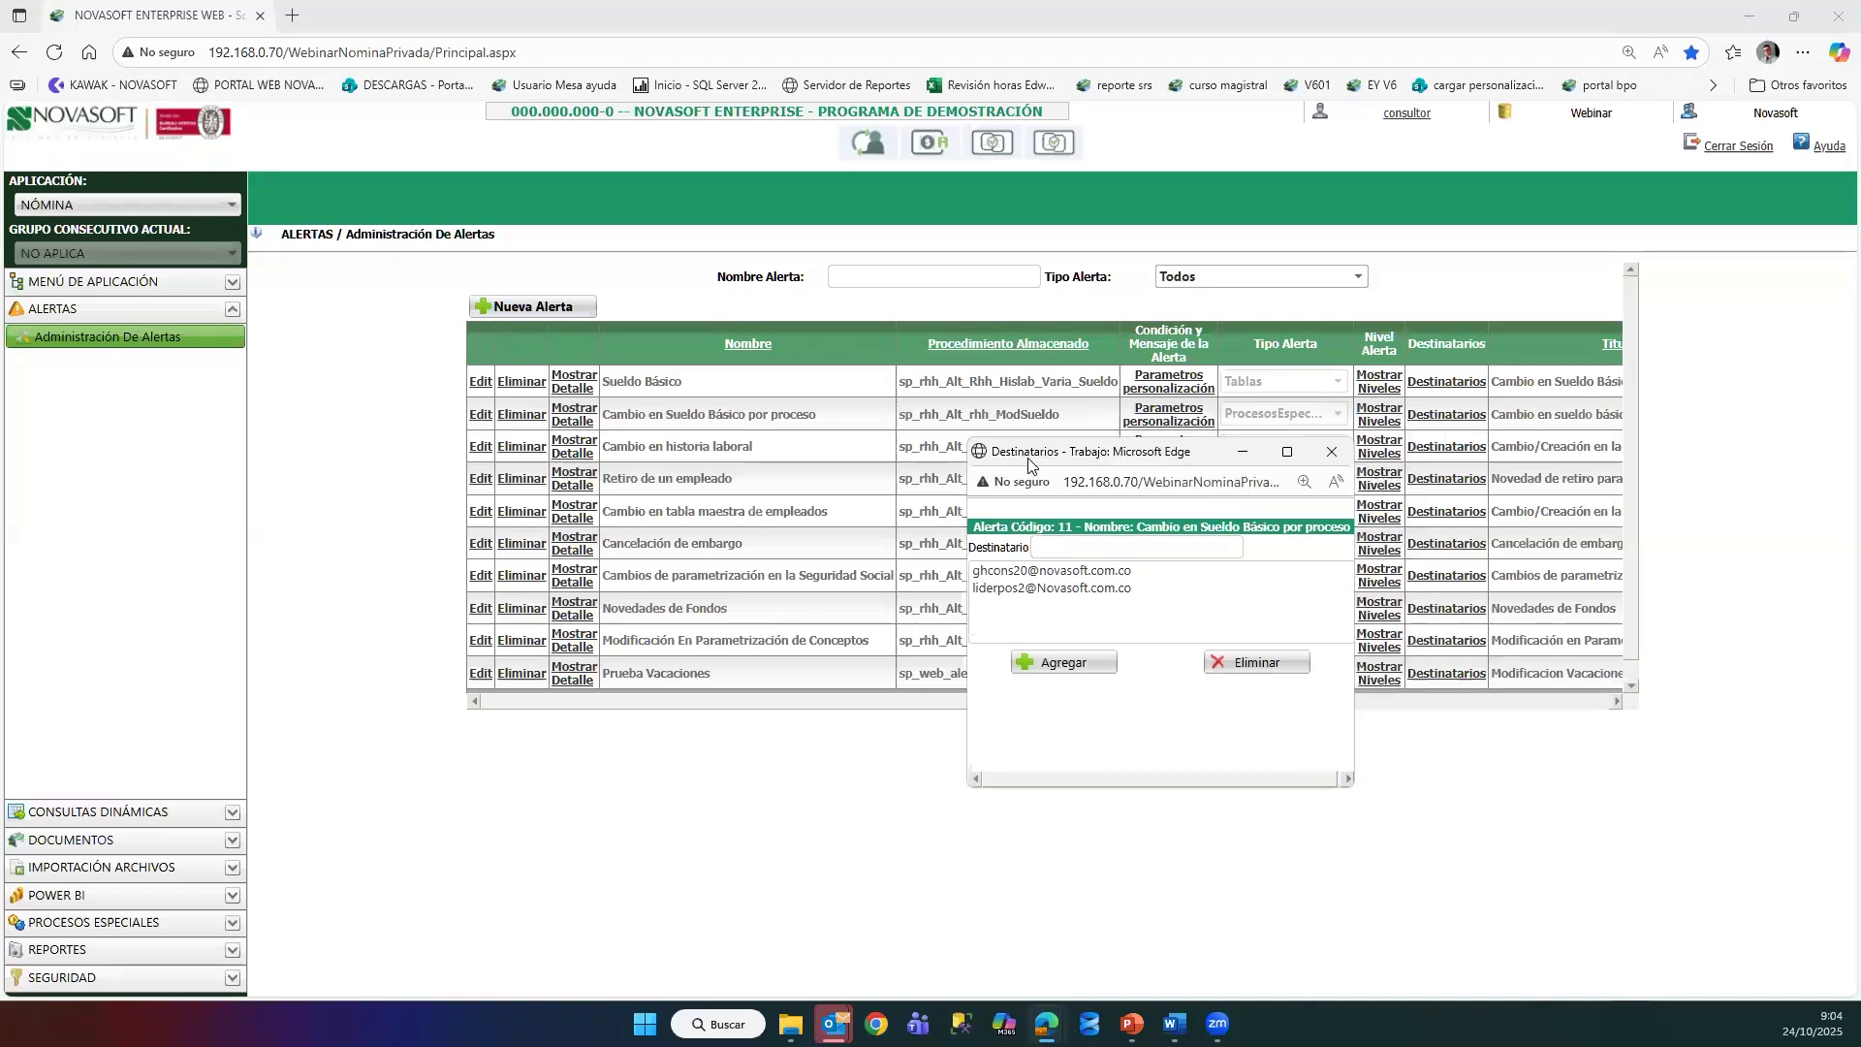
click(1052, 569)
click(1049, 587)
ctrl+click(1049, 570)
click(1036, 587)
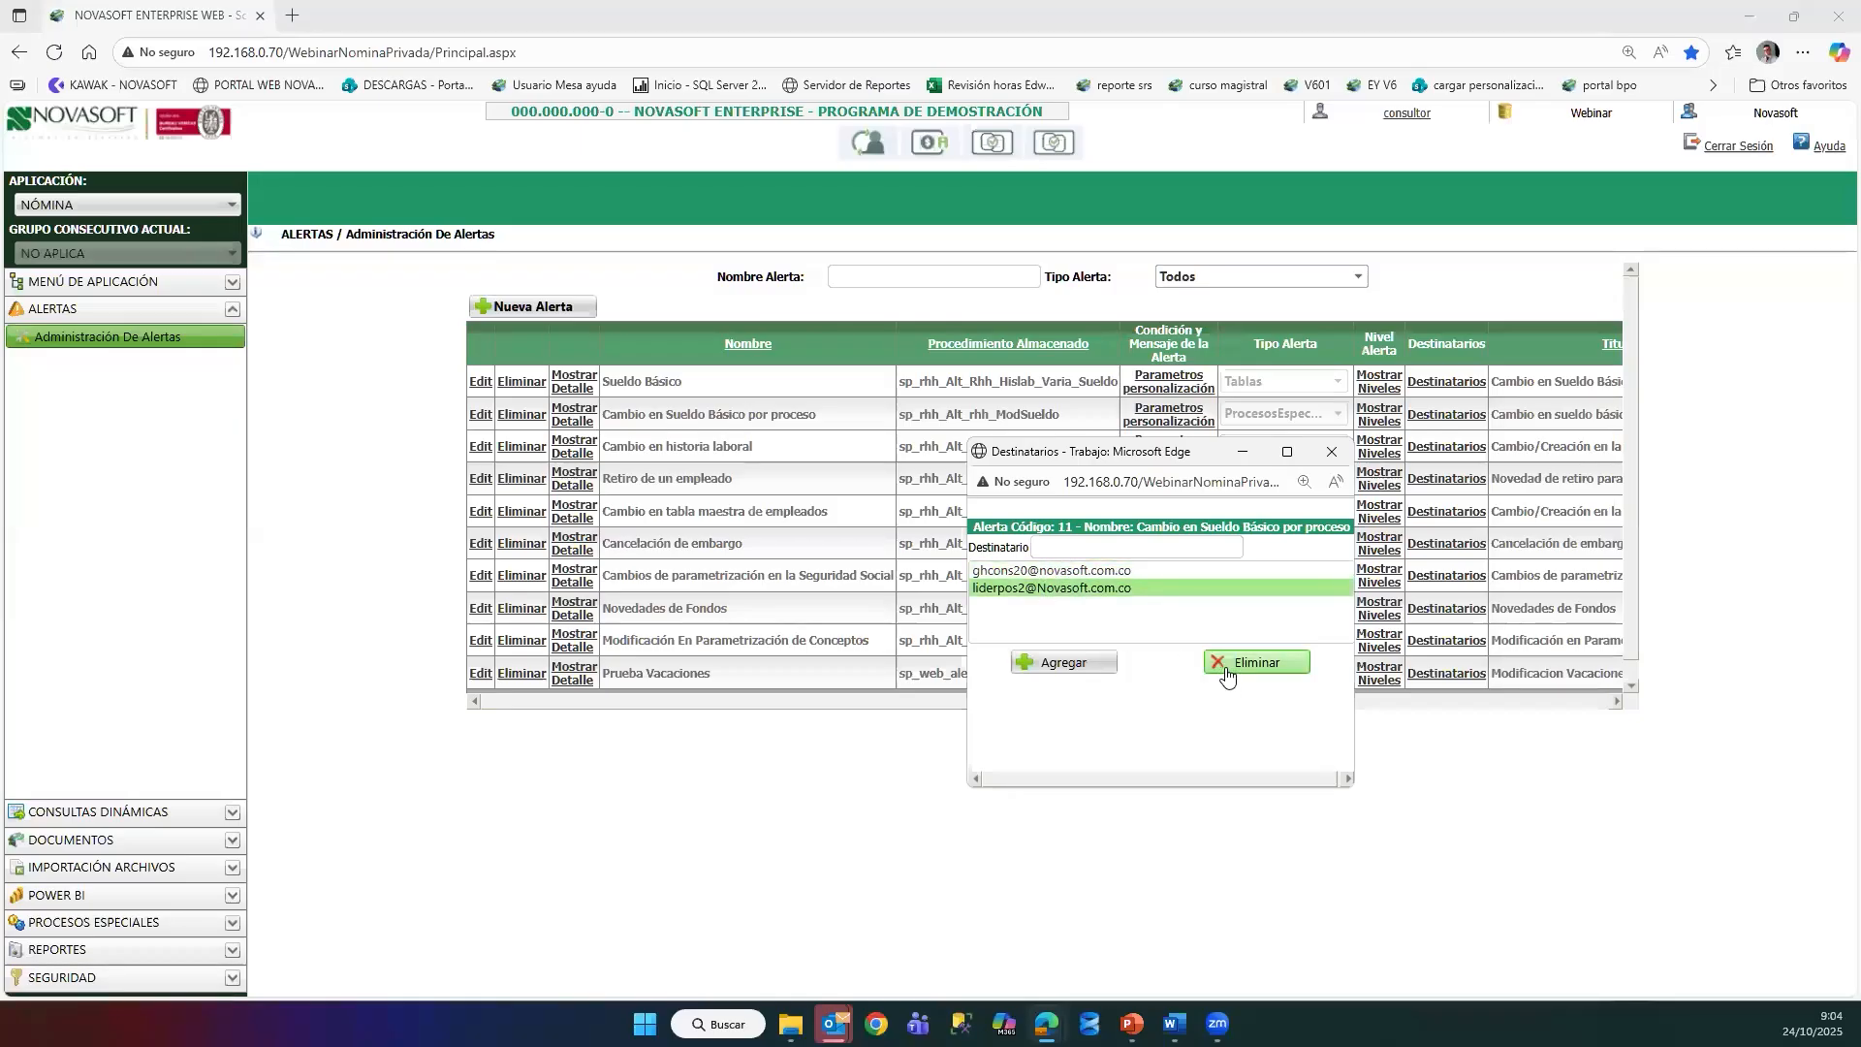
click(1225, 667)
Step: Add the removed recipient's e-mail address back to the alert and close the recipients window
click(1057, 548)
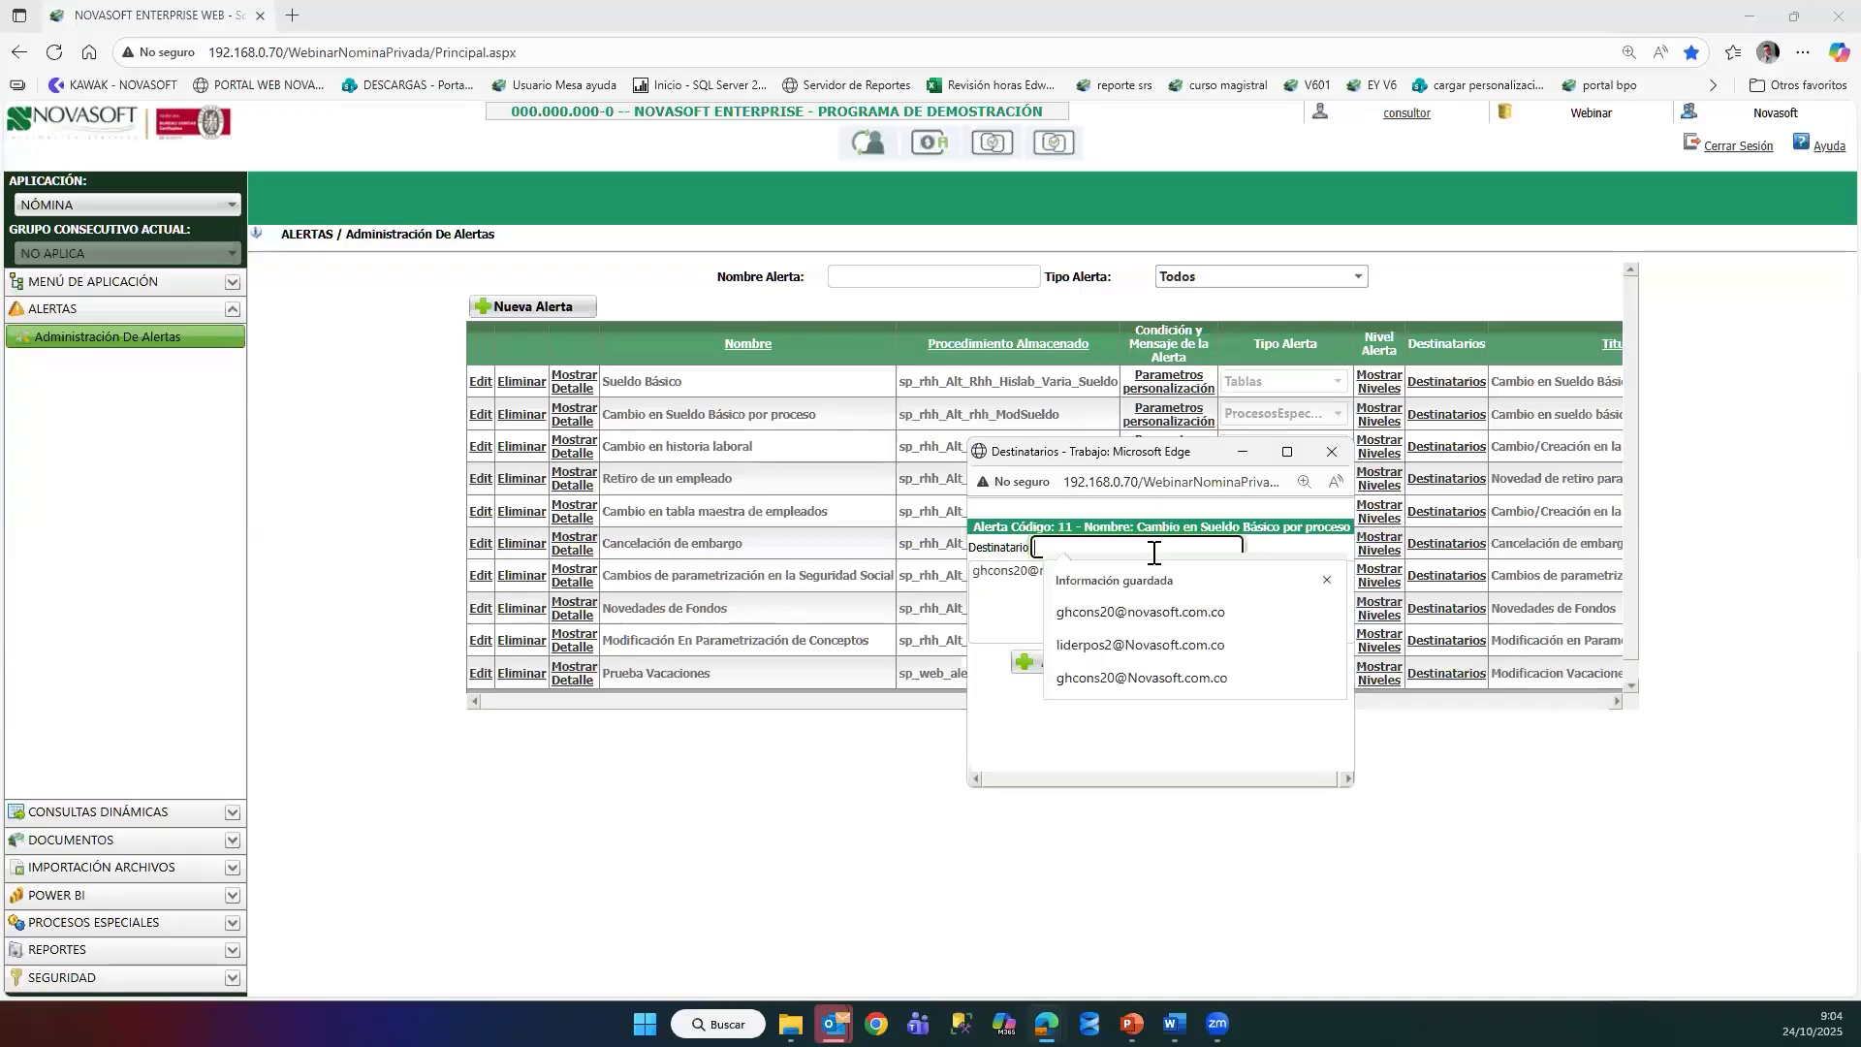
click(1108, 645)
click(1061, 661)
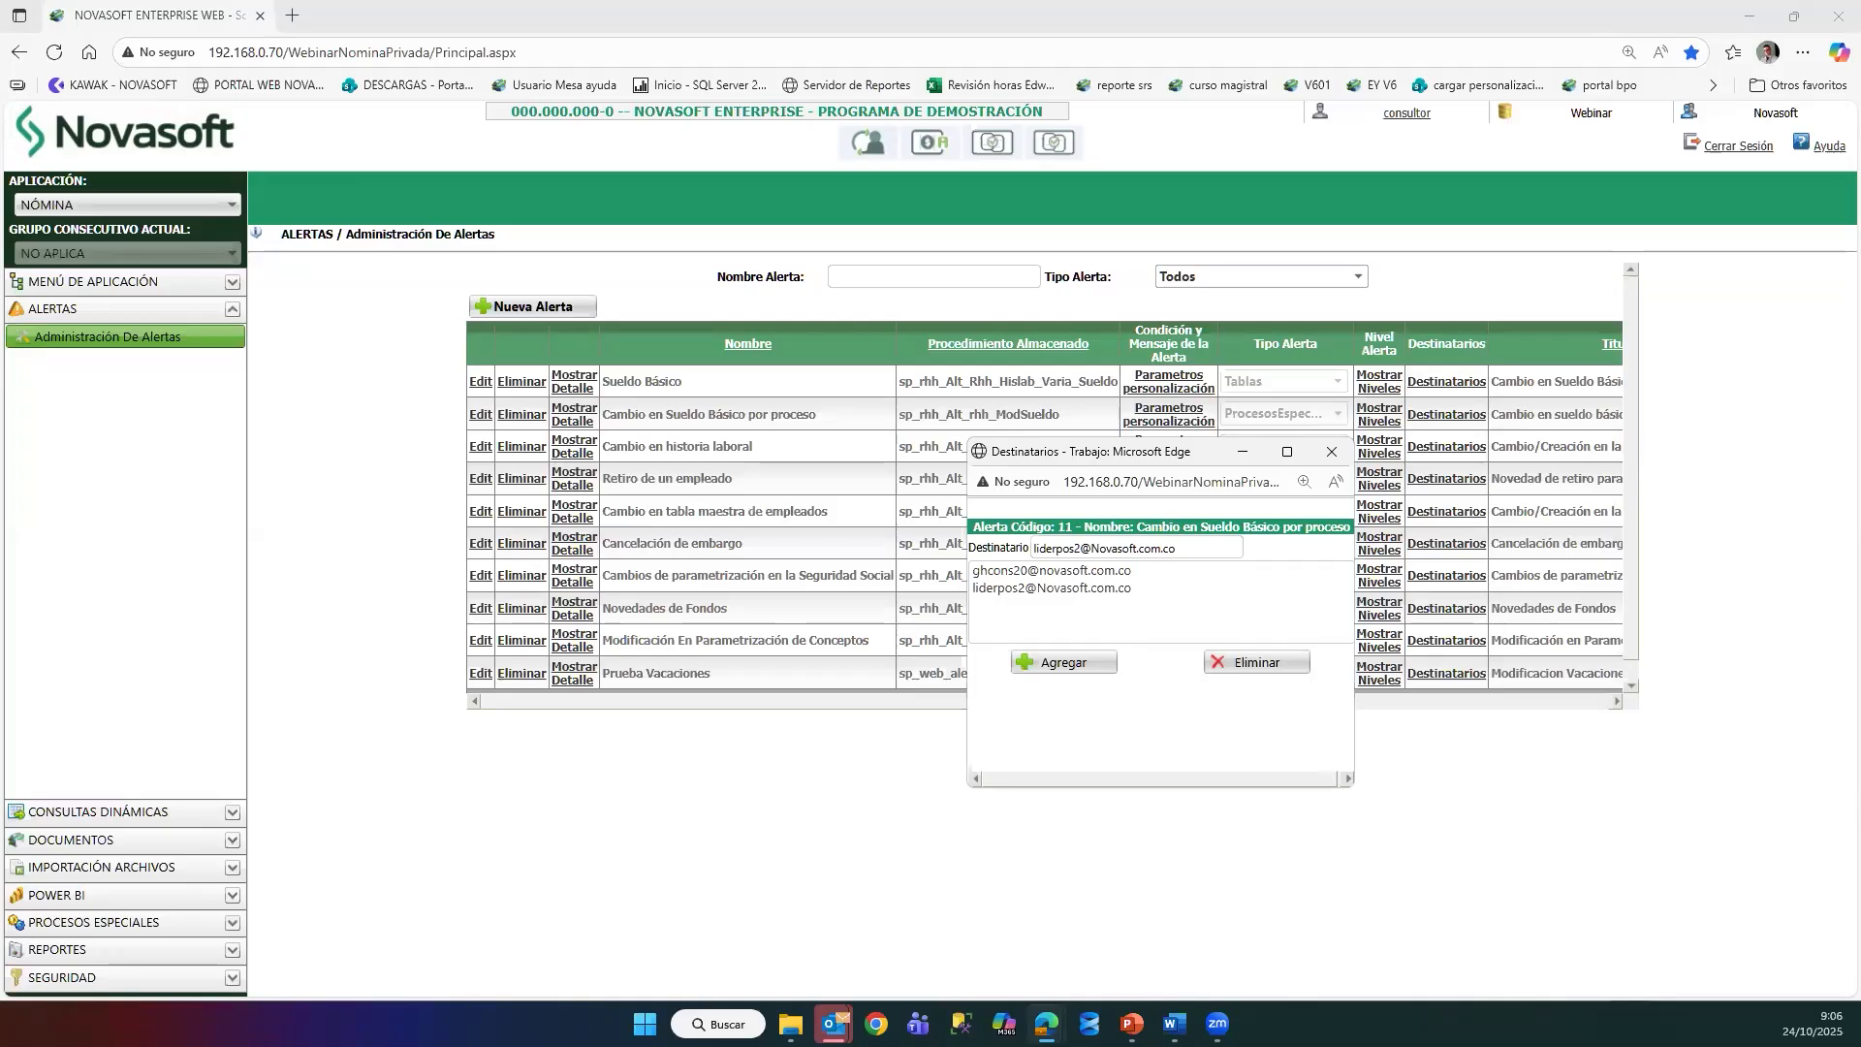
click(1332, 451)
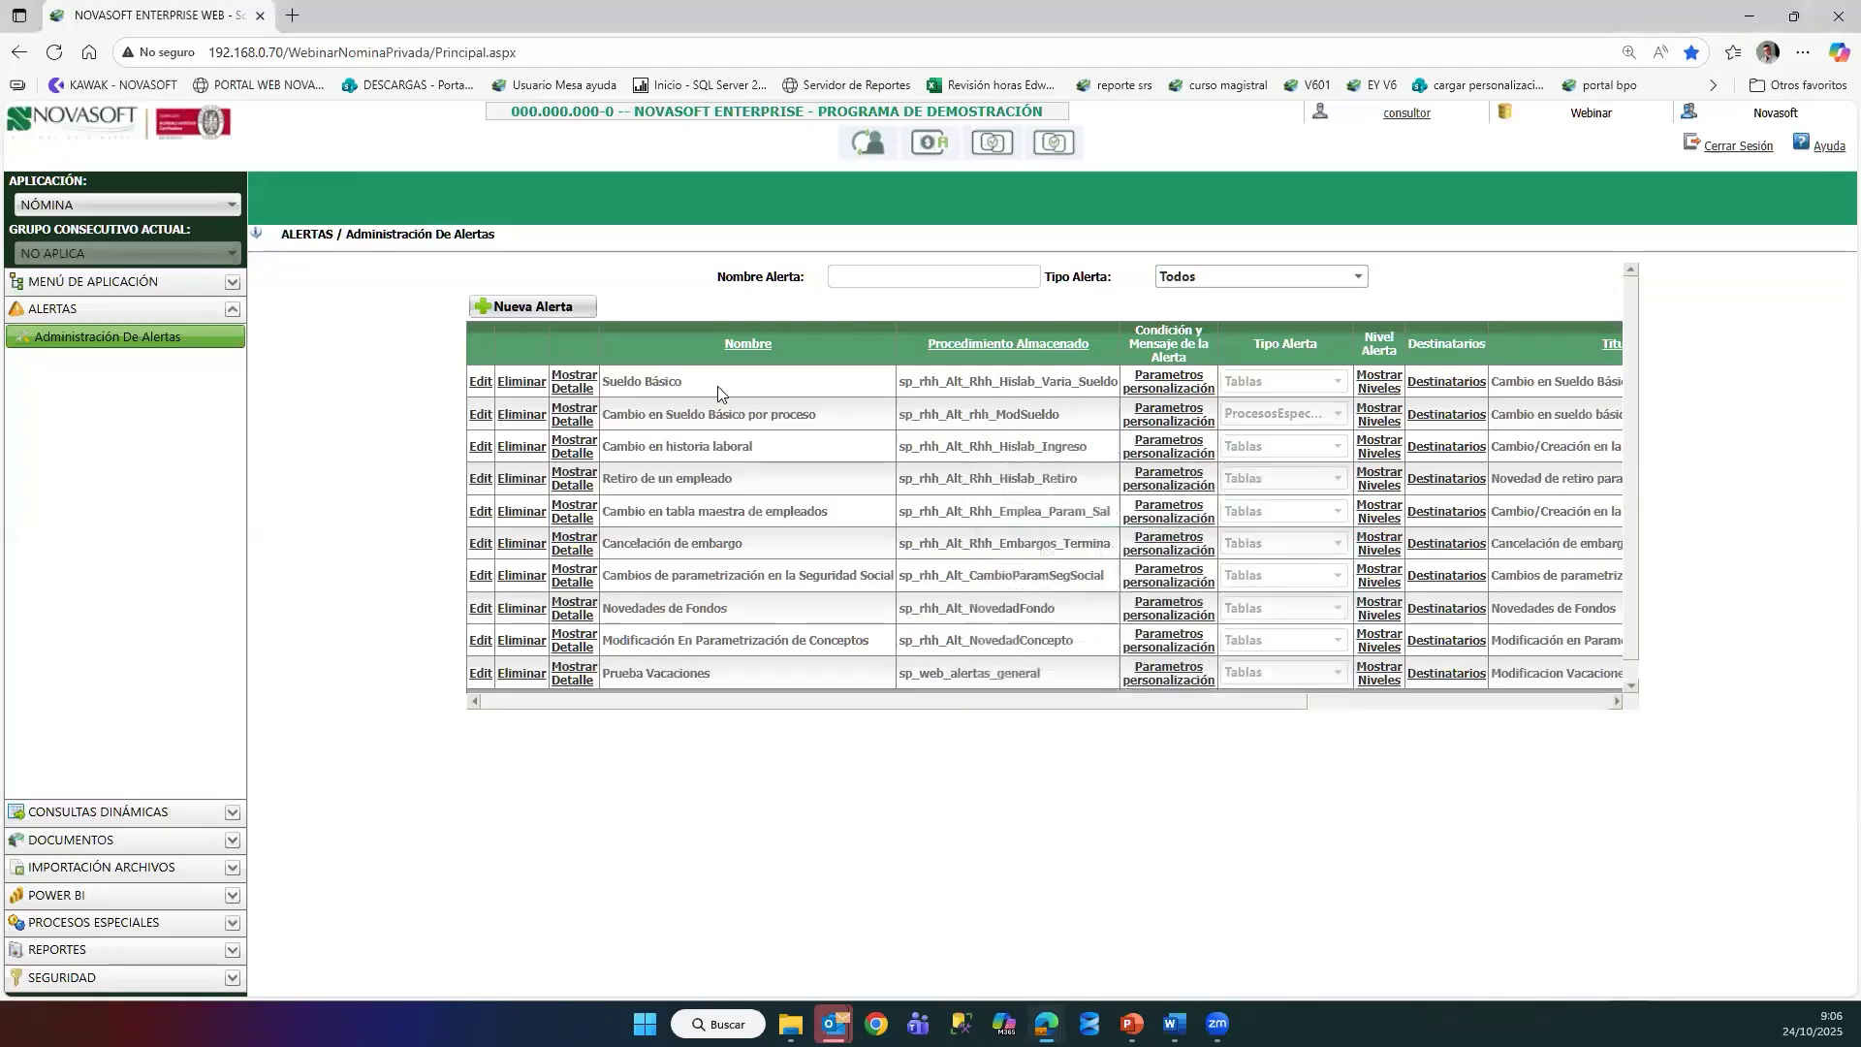
Step: Compare the Sueldo Básico and Cambio en Sueldo Básico por proceso alert names in the list
triple_click(633, 384)
drag(824, 417, 602, 416)
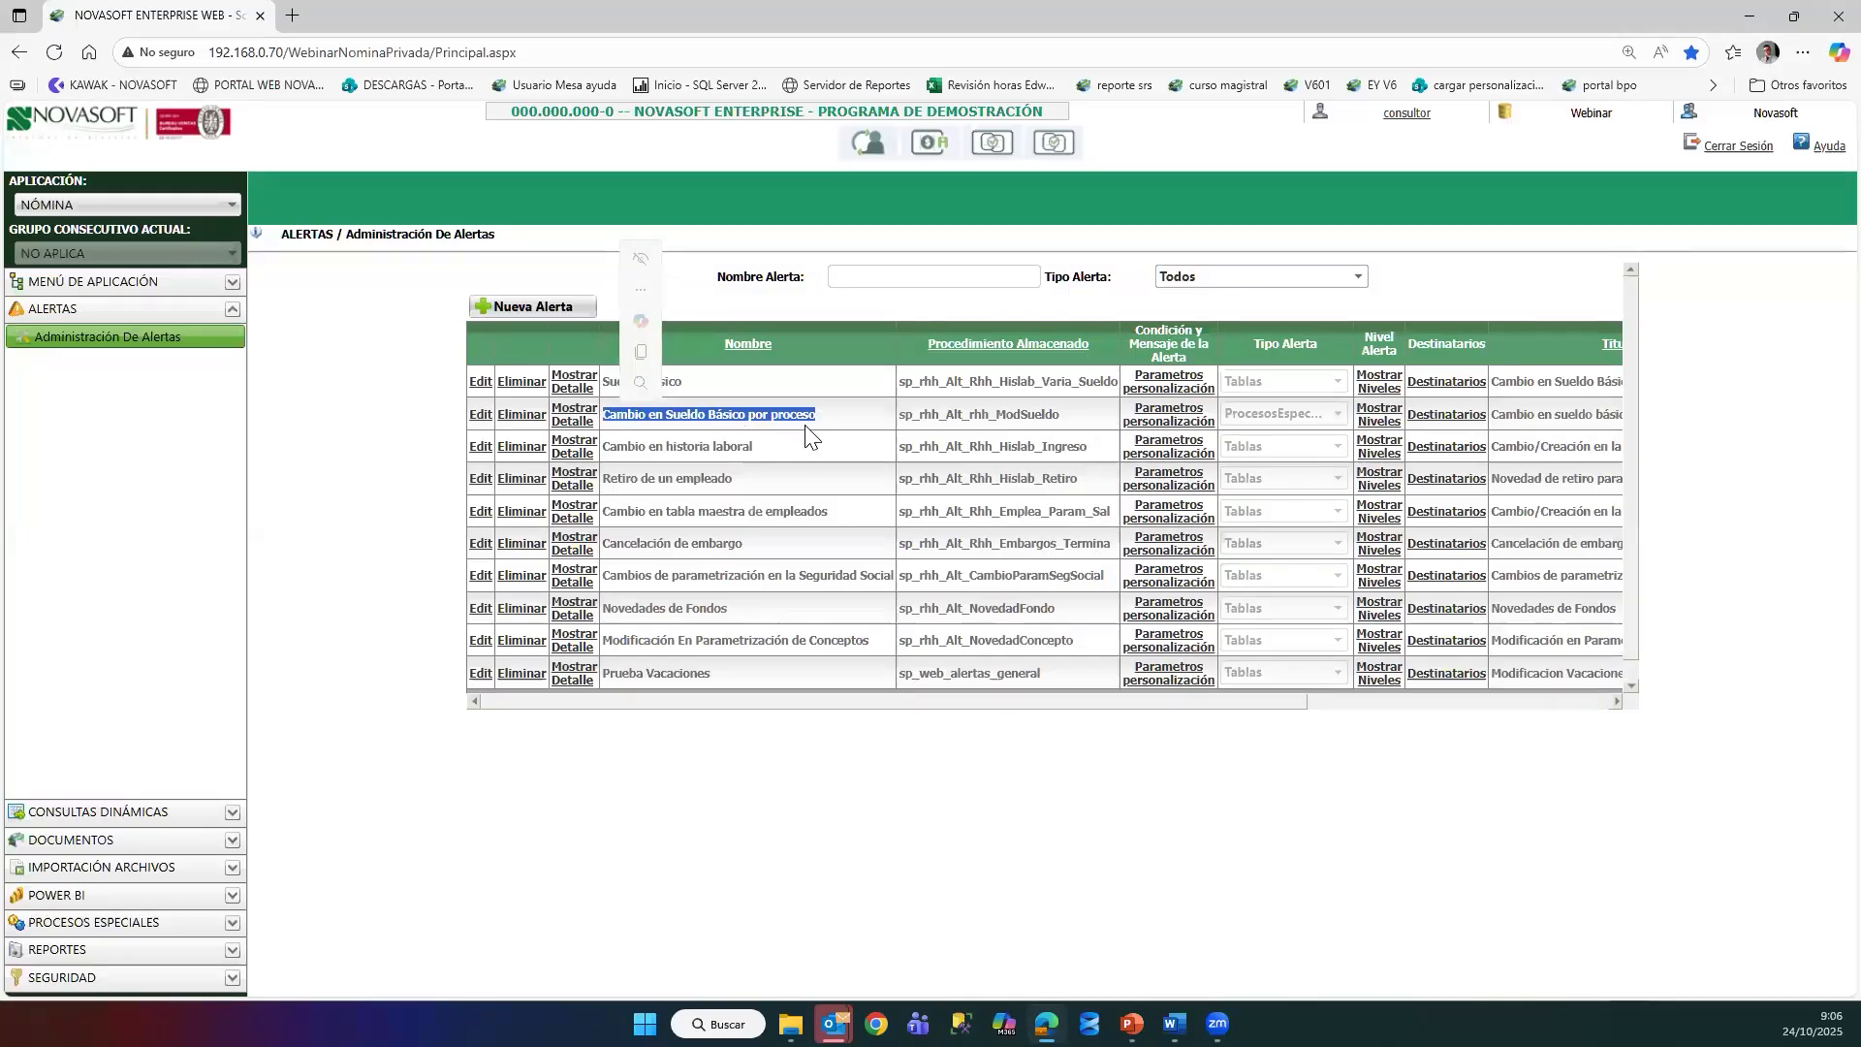
click(786, 379)
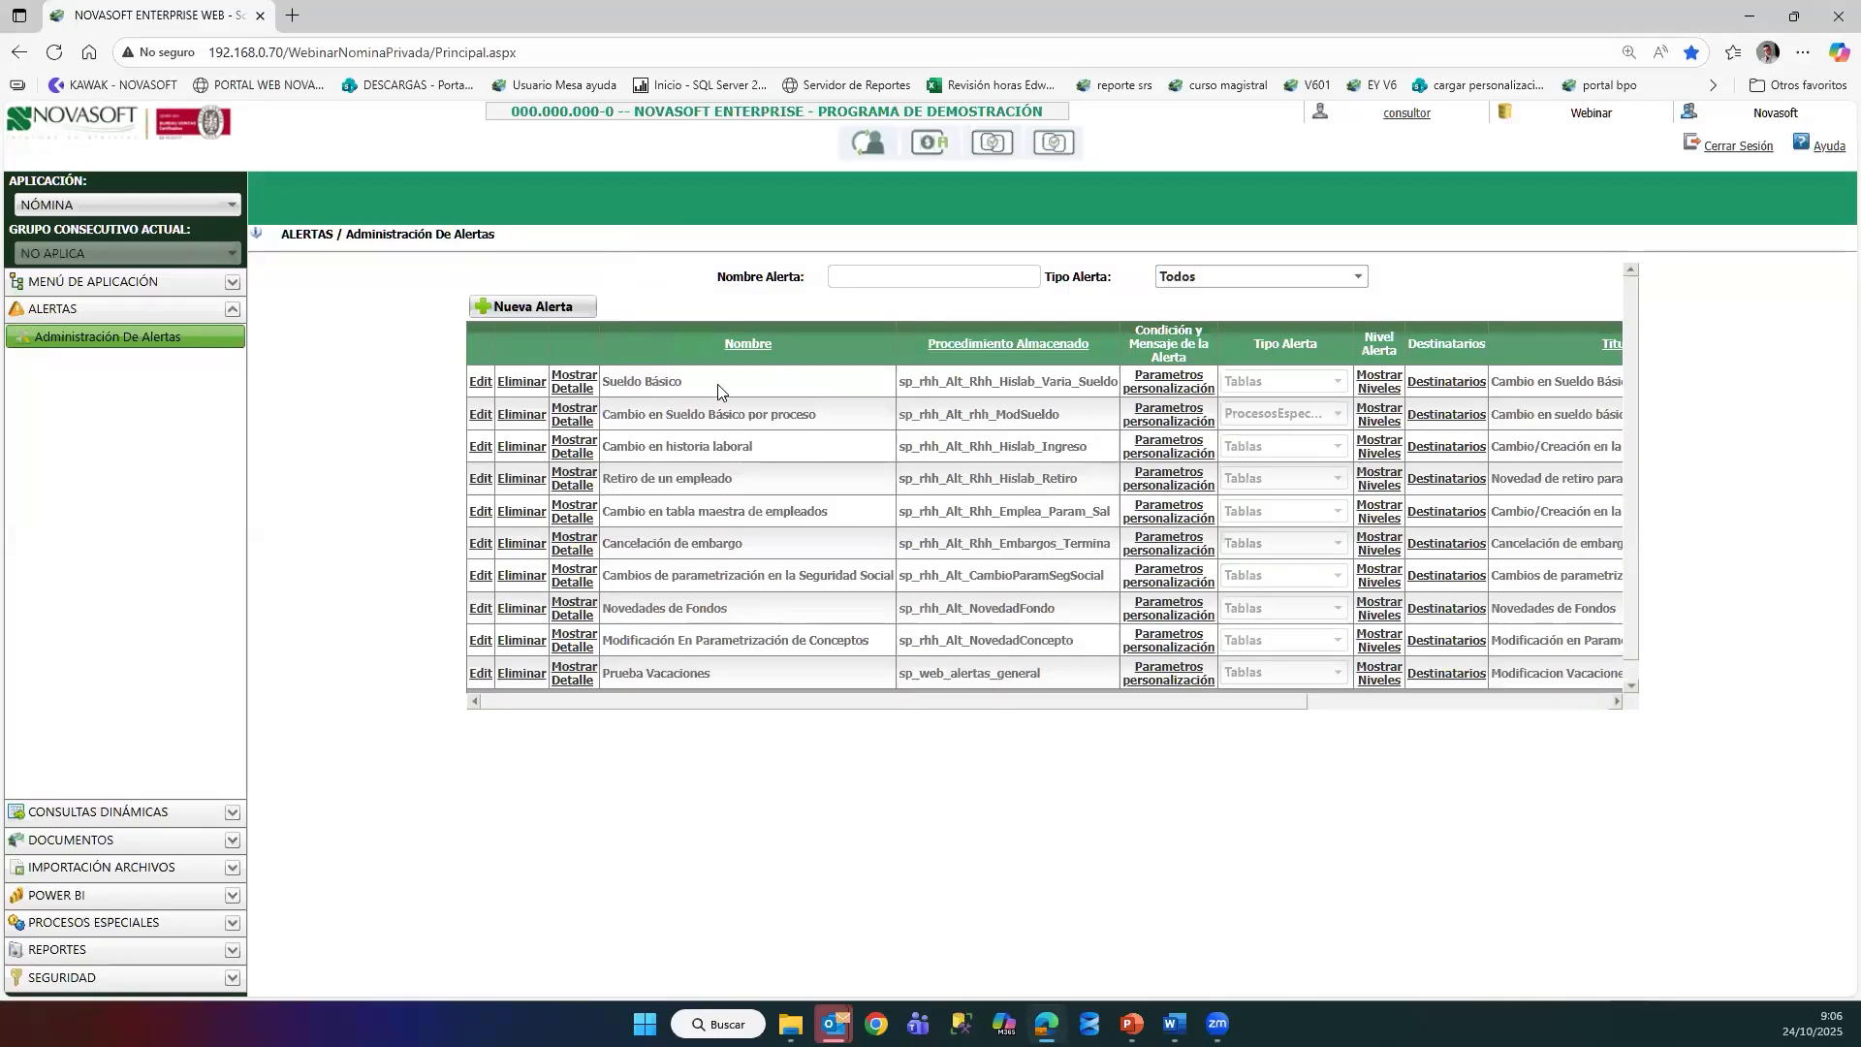